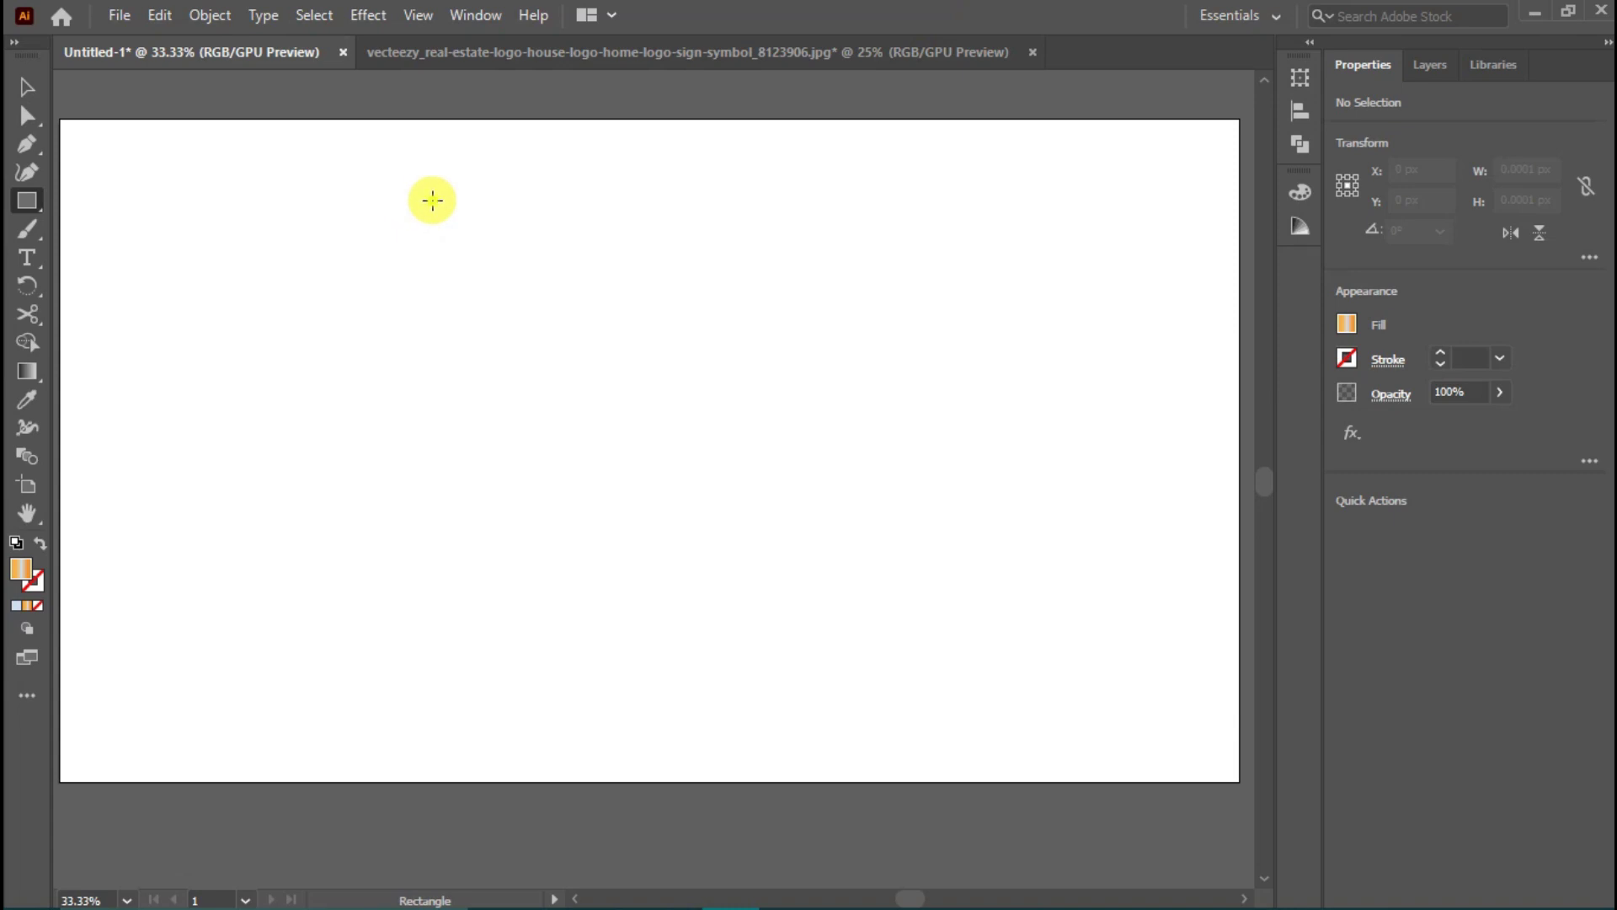
Step: Draw a tall rectangle about 391 by 854 px with no fill and a 1 pt black stroke, placed about 75 px further right
{"action": "left_click_drag", "start_coordinate": [432, 200], "coordinate": [673, 727]}
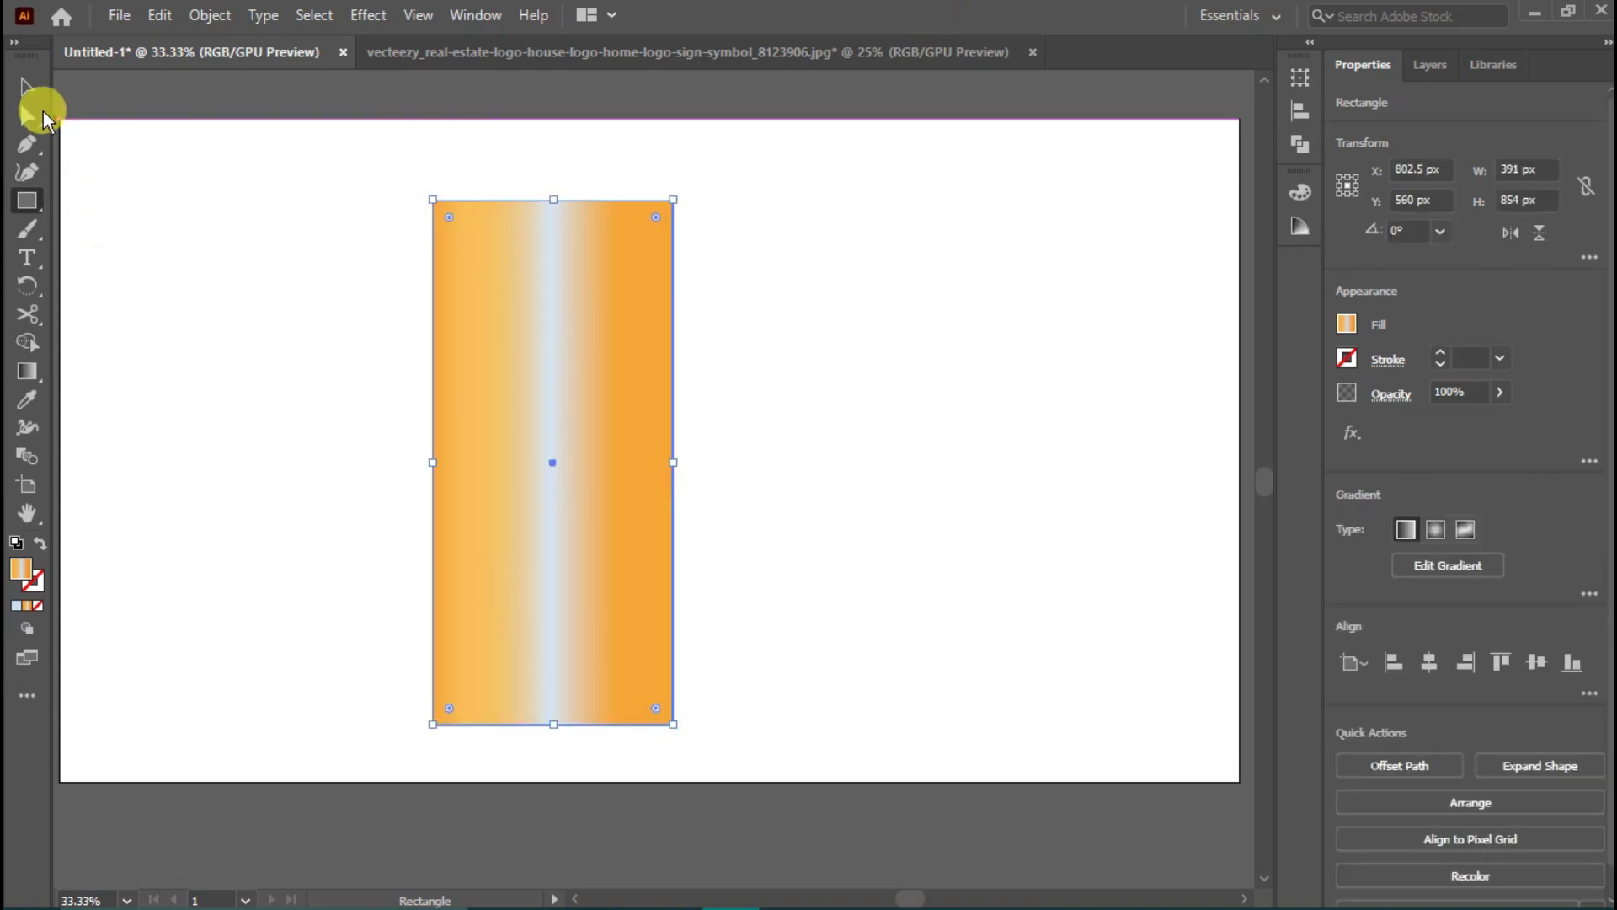
{"action": "left_click", "coordinate": [39, 606]}
{"action": "left_click_drag", "start_coordinate": [671, 483], "coordinate": [717, 483]}
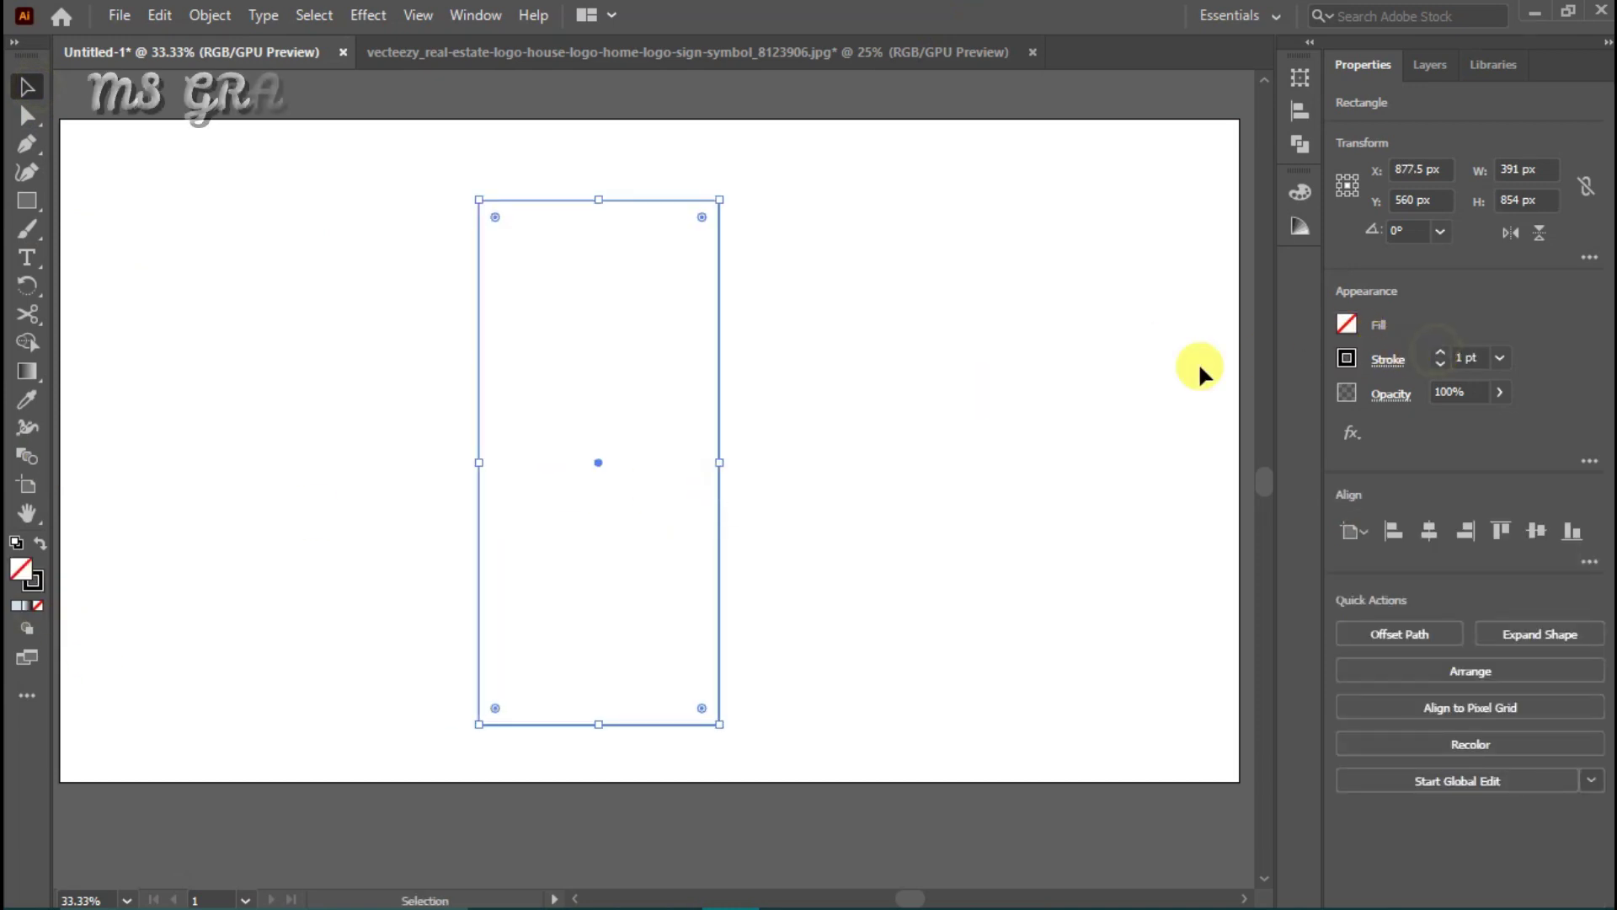
{"action": "left_click", "coordinate": [1044, 389]}
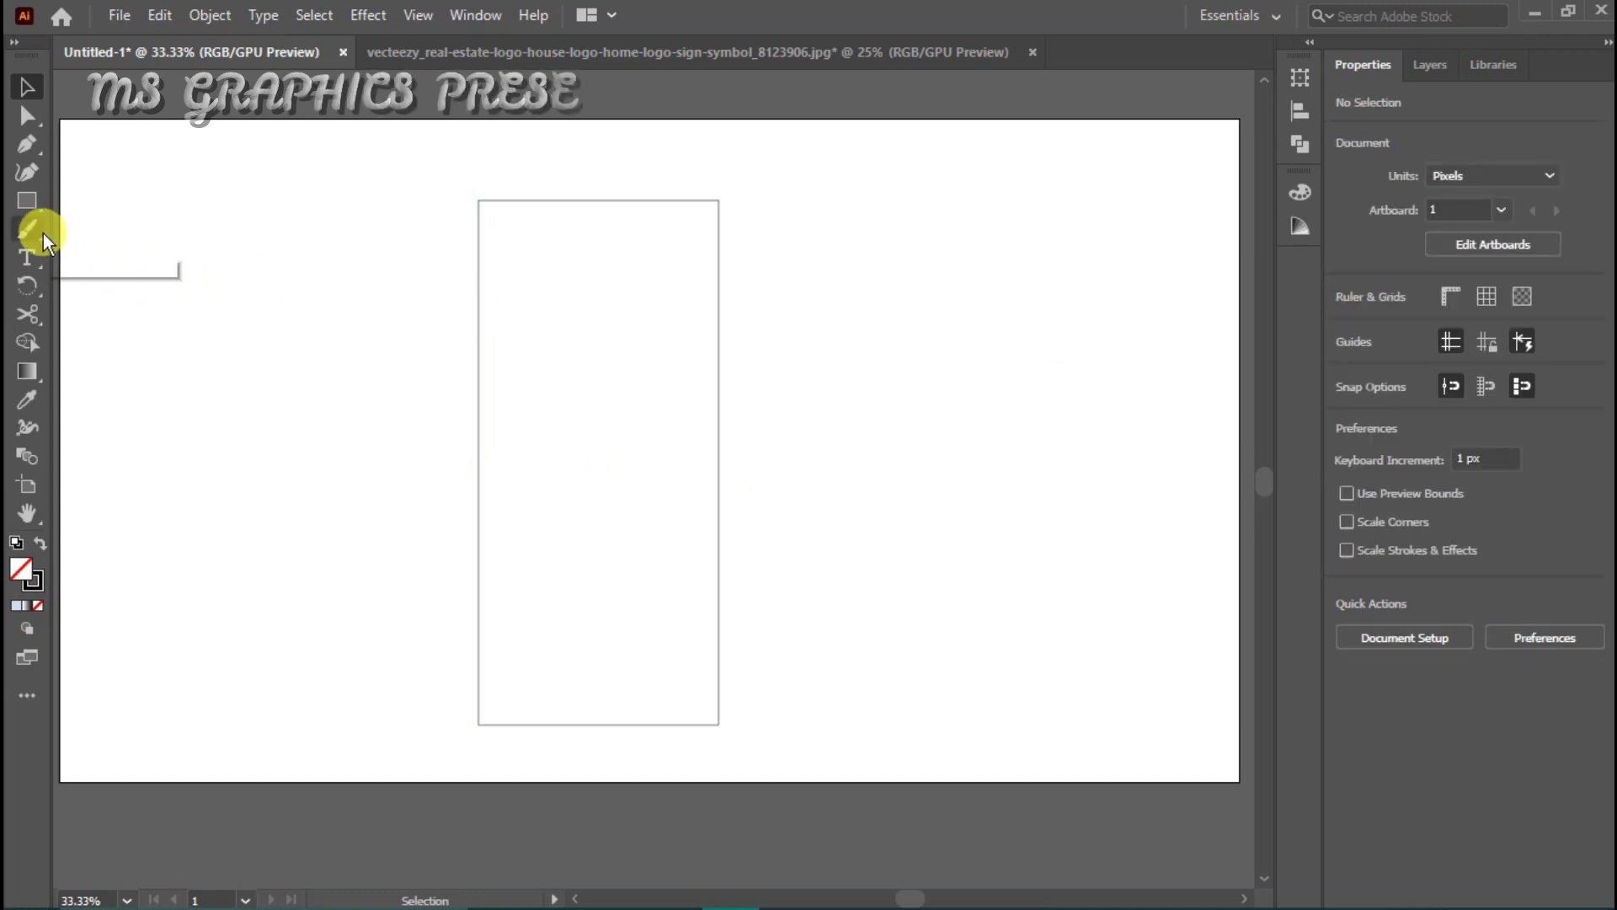
Step: Cut the rectangle's path with Scissors at the upper-right corner, high on the left edge, and at both lower corners
{"action": "left_click", "coordinate": [26, 316]}
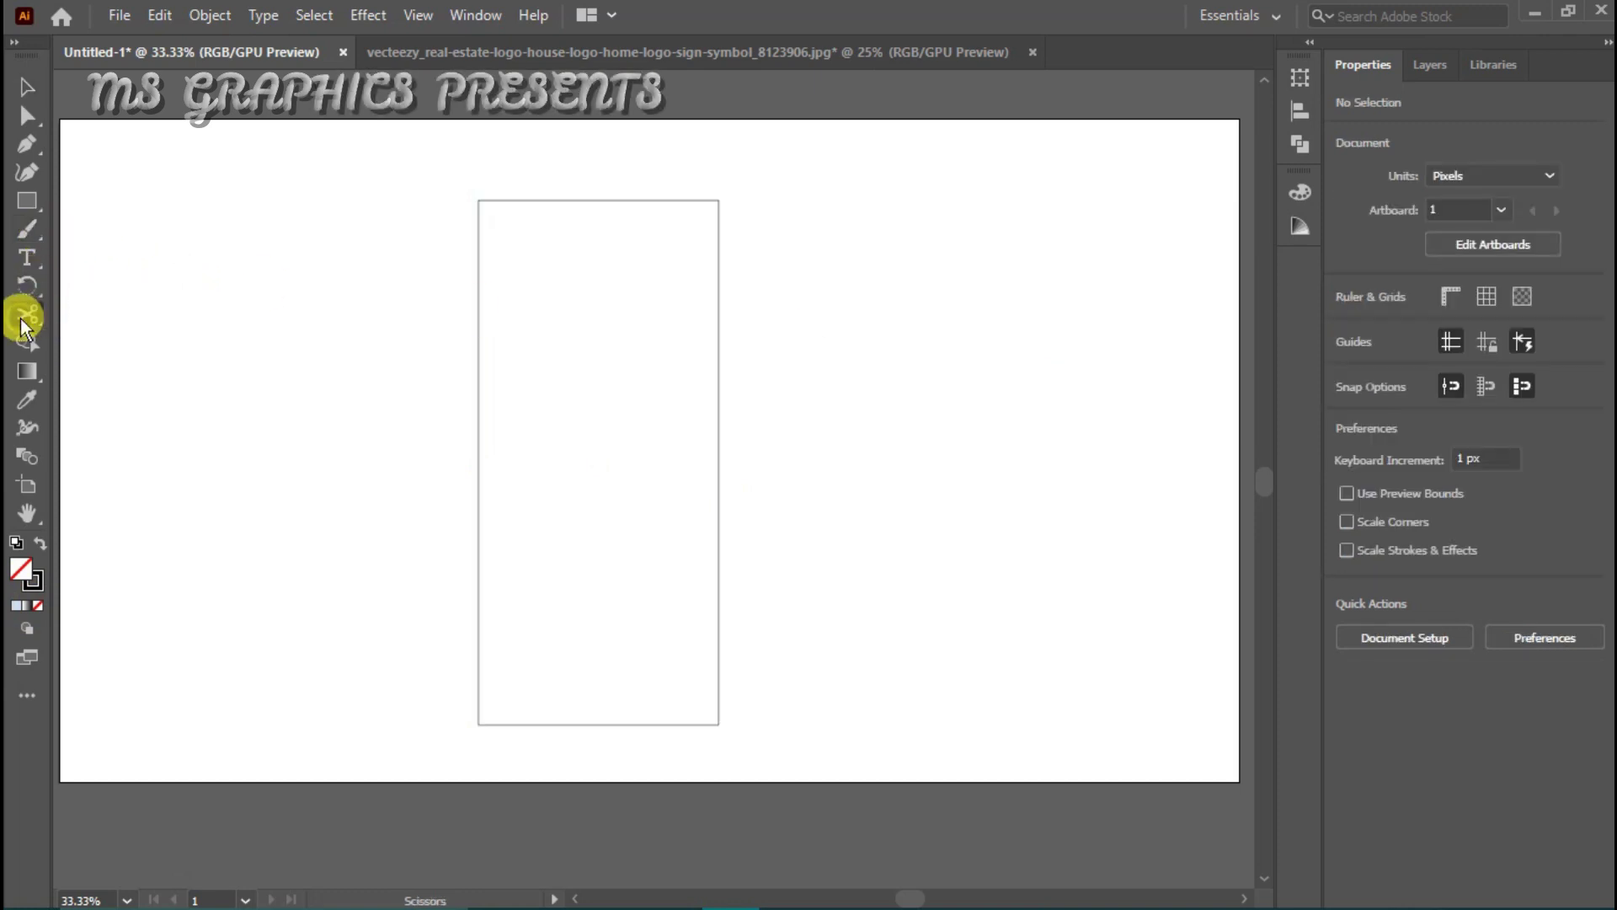
{"action": "left_click", "coordinate": [718, 199]}
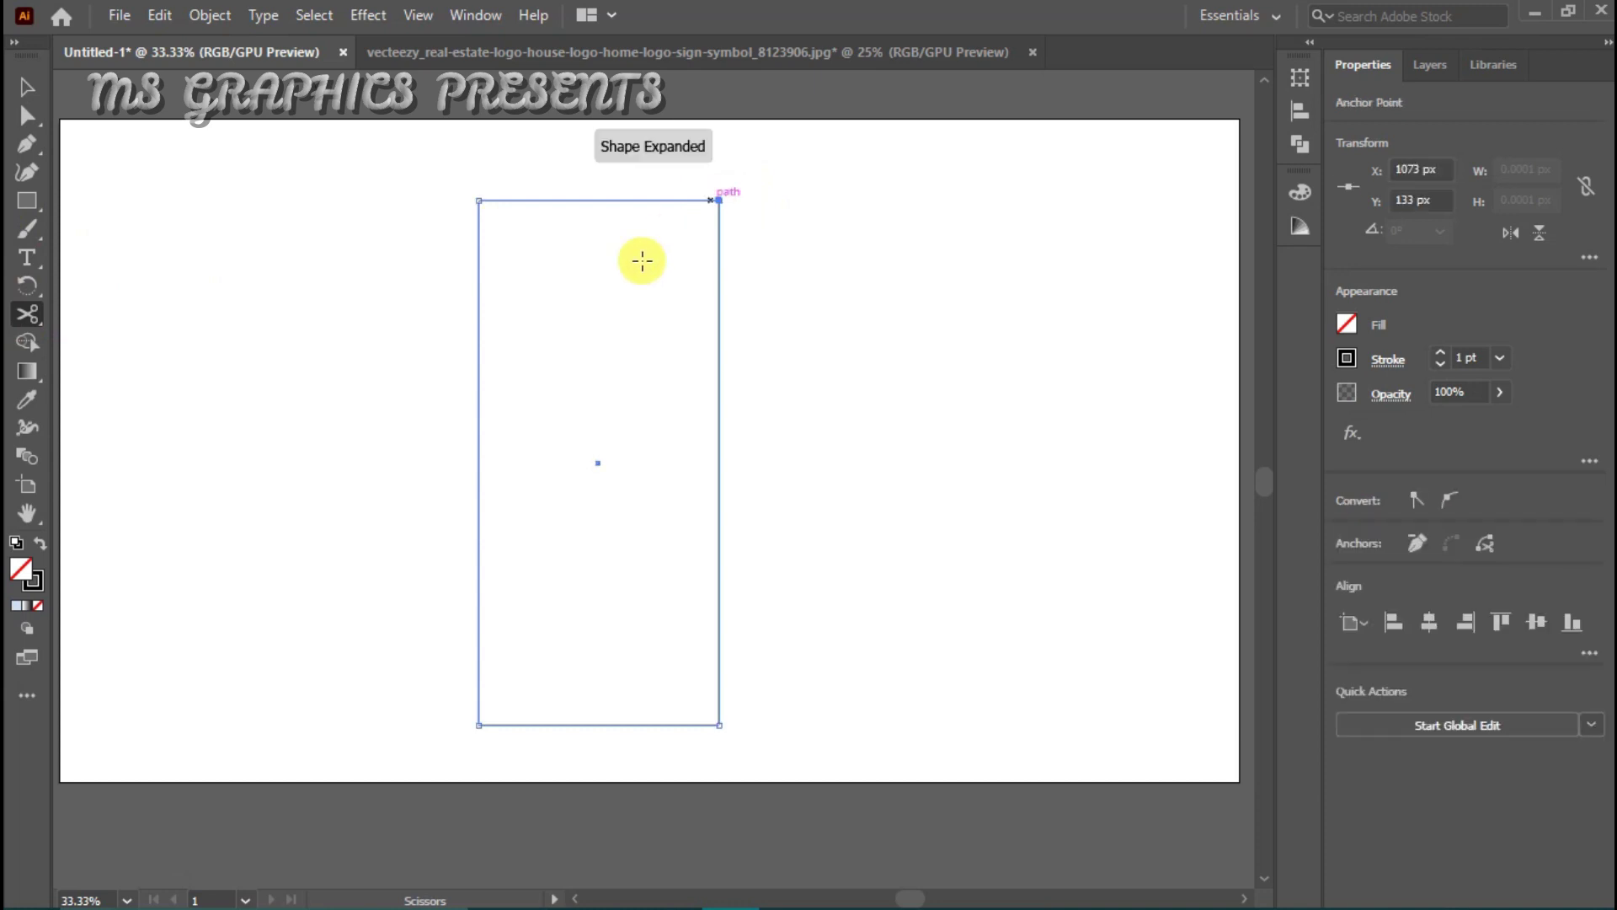
{"action": "left_click", "coordinate": [480, 308]}
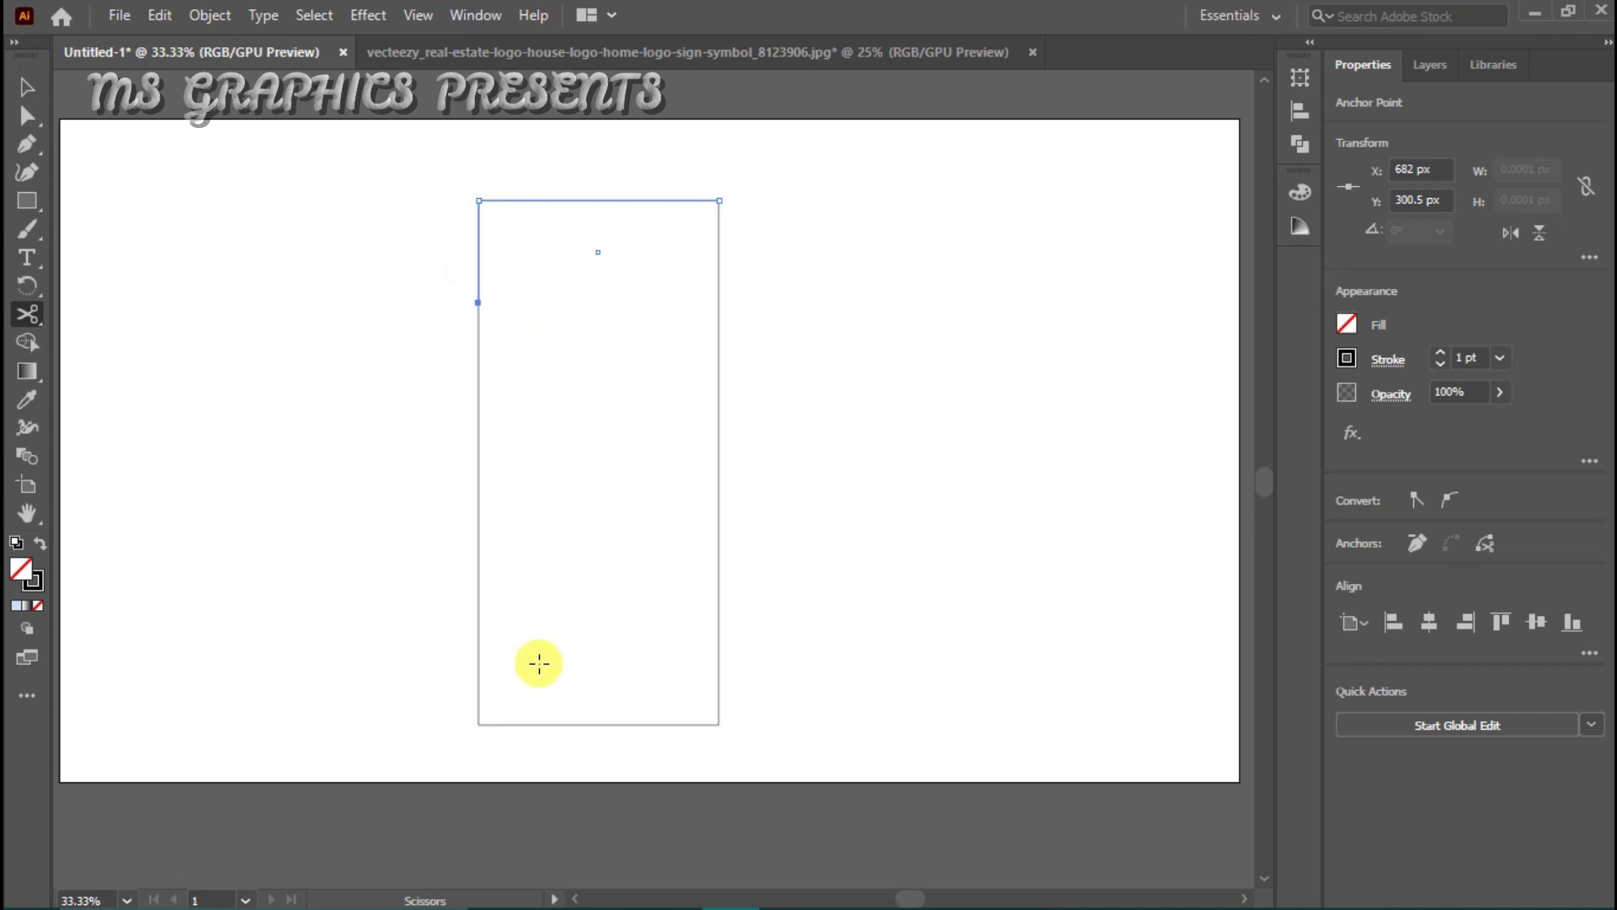
{"action": "left_click", "coordinate": [478, 724]}
{"action": "left_click", "coordinate": [1039, 395]}
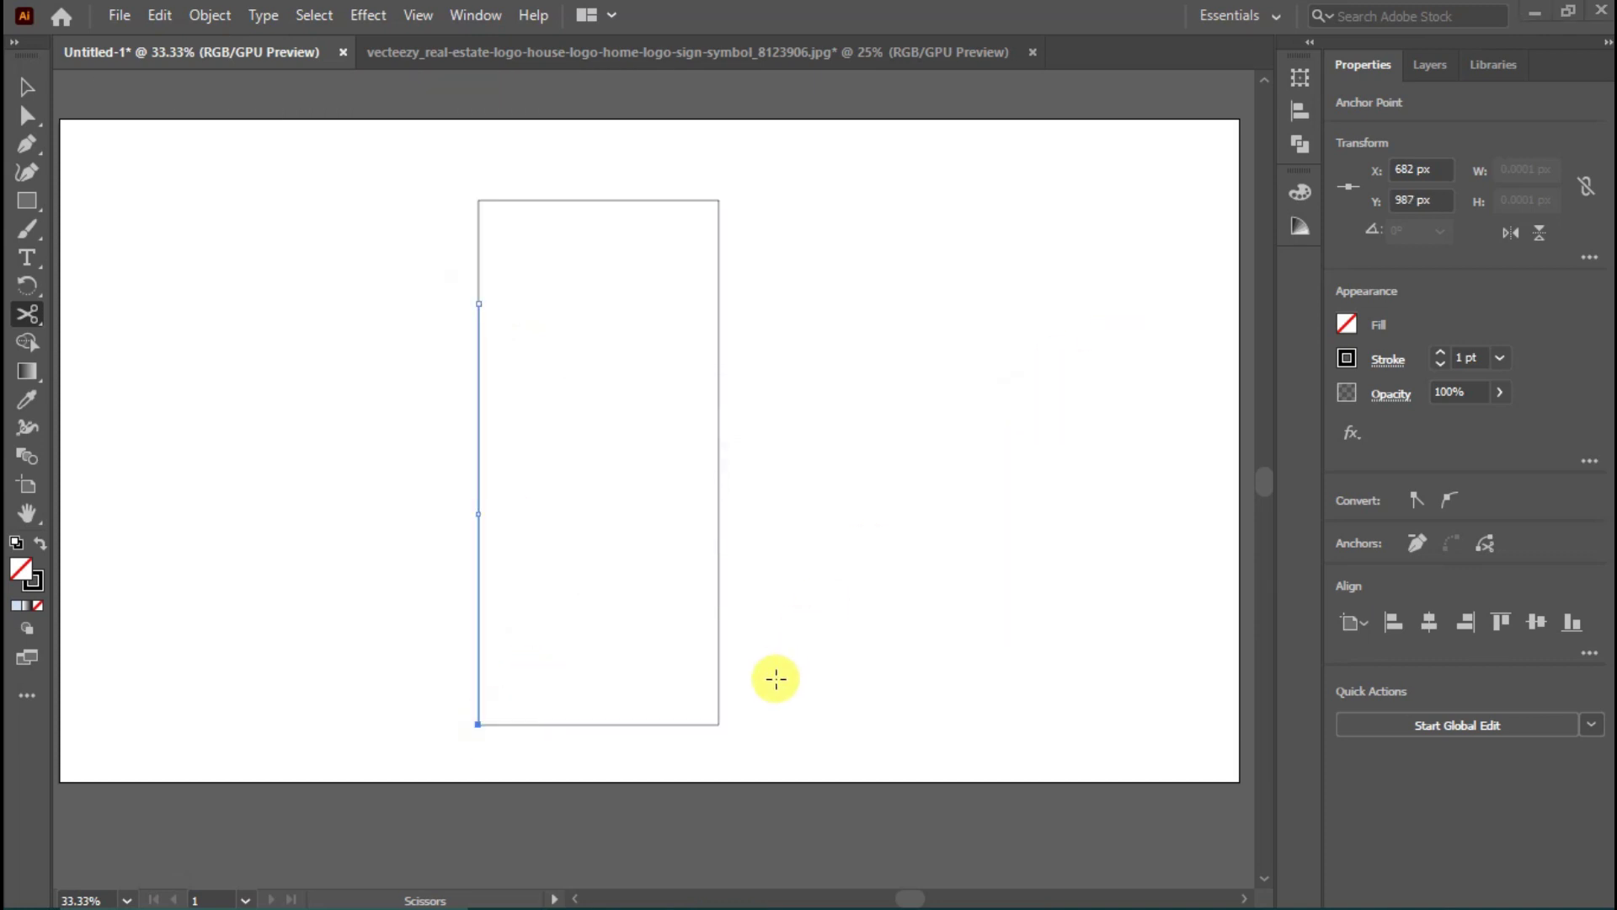
{"action": "left_click", "coordinate": [718, 725]}
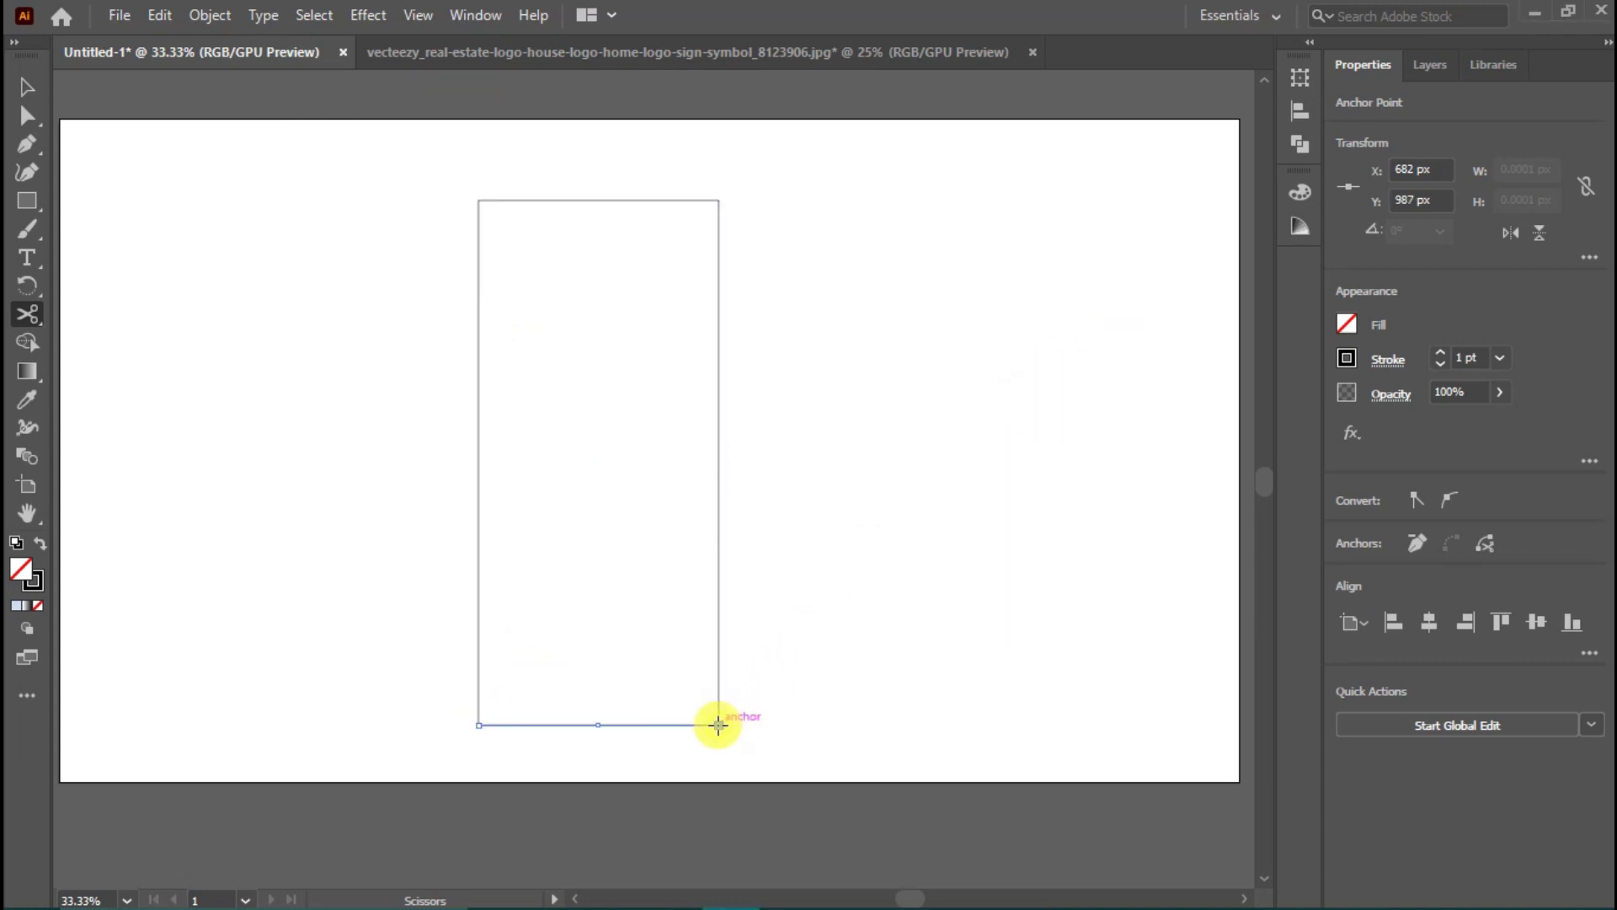
{"action": "left_click", "coordinate": [718, 725]}
Step: Delete the cut-off top section and the bottom edge, keeping only the two vertical lines
{"action": "left_click", "coordinate": [29, 91]}
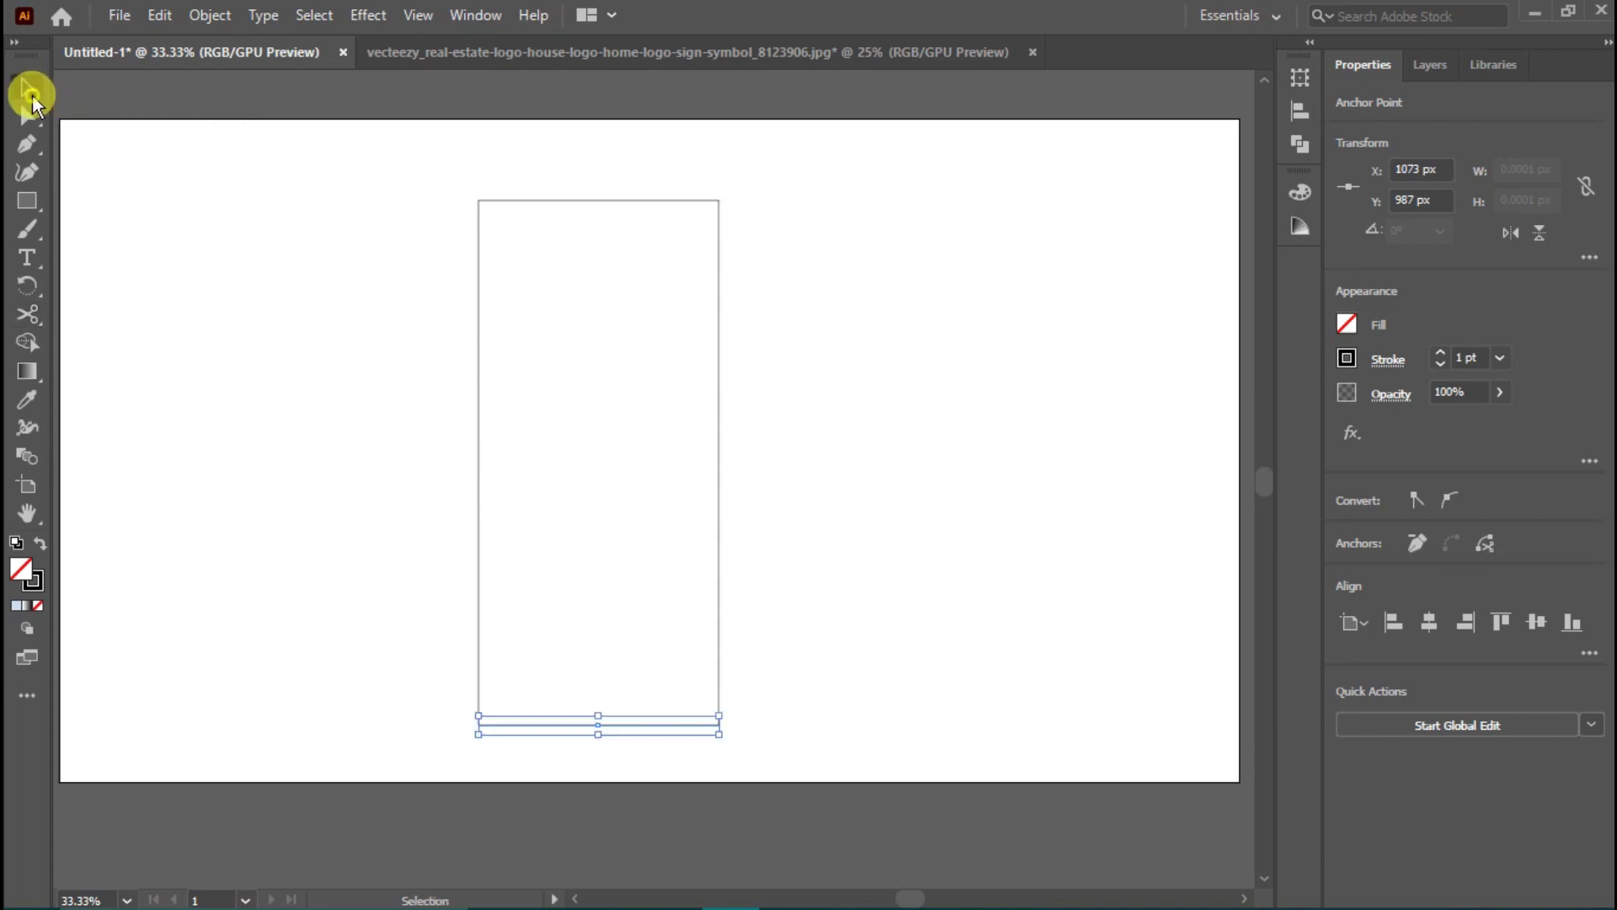
{"action": "left_click", "coordinate": [261, 271]}
{"action": "key", "text": "Delete"}
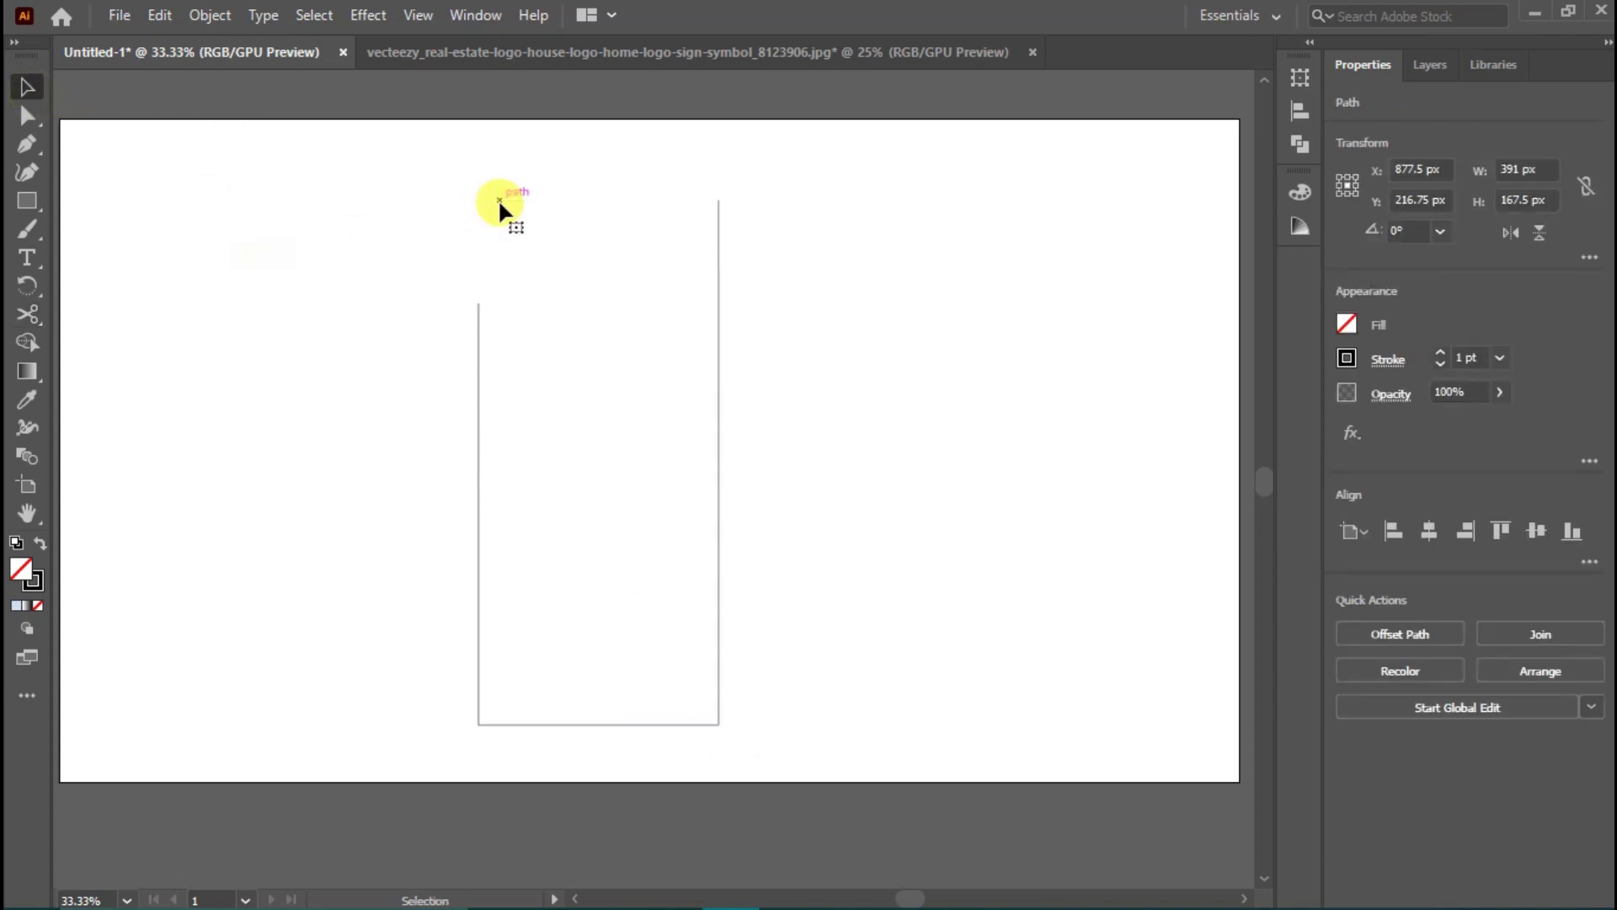
{"action": "left_click", "coordinate": [632, 724]}
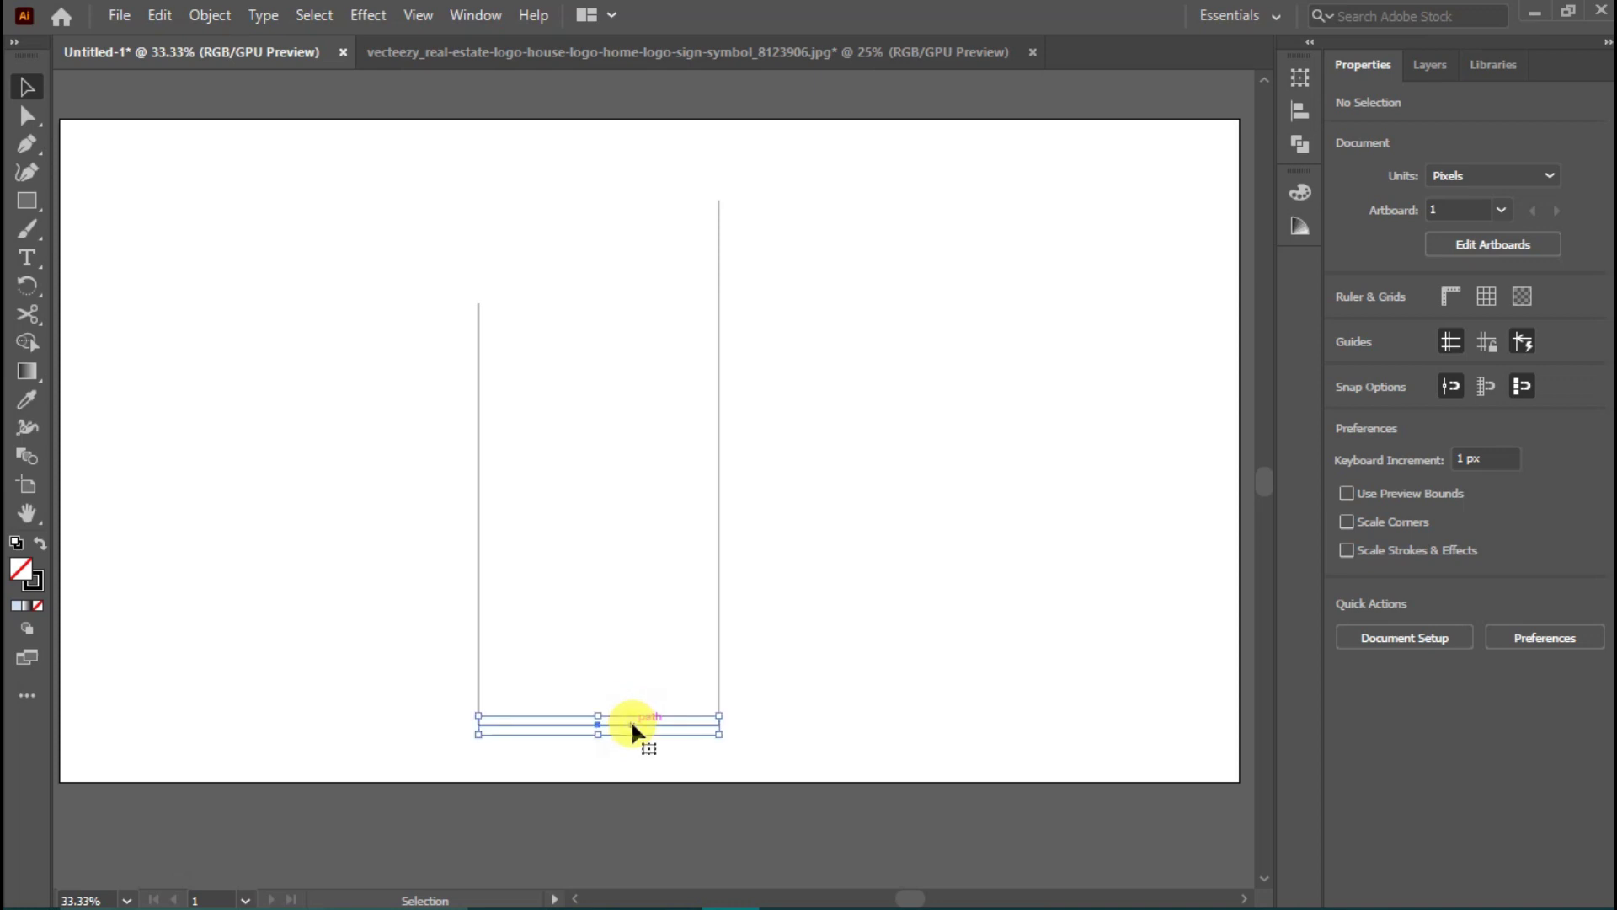
{"action": "key", "text": "Delete"}
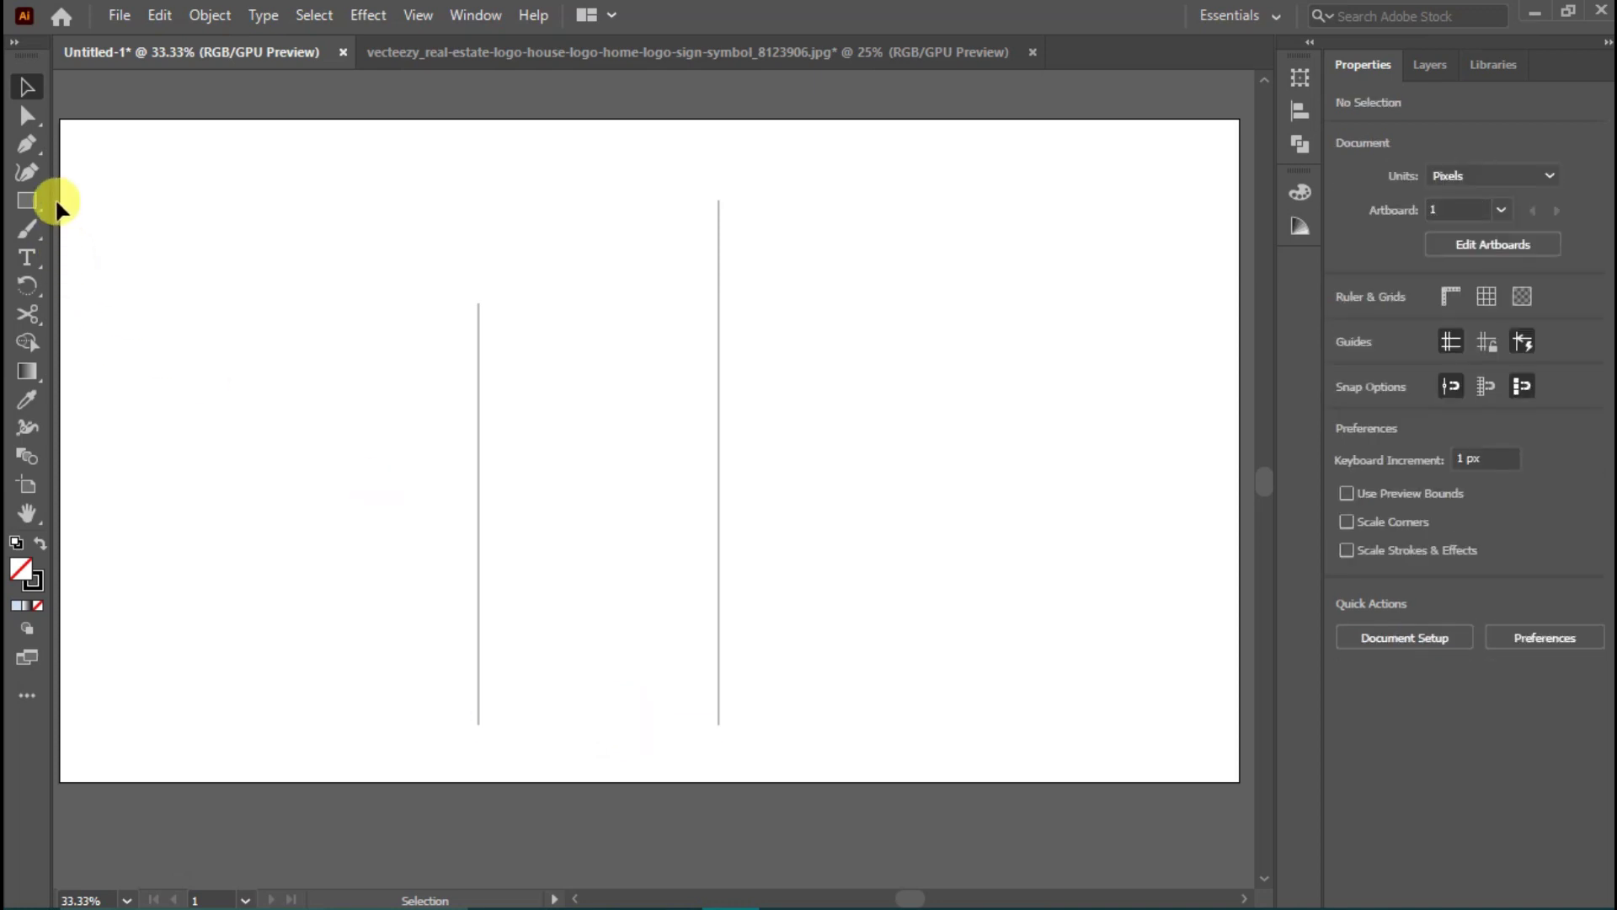
Step: Connect the upper ends of the two vertical lines with a slanted Pen tool segment
{"action": "left_click", "coordinate": [32, 148]}
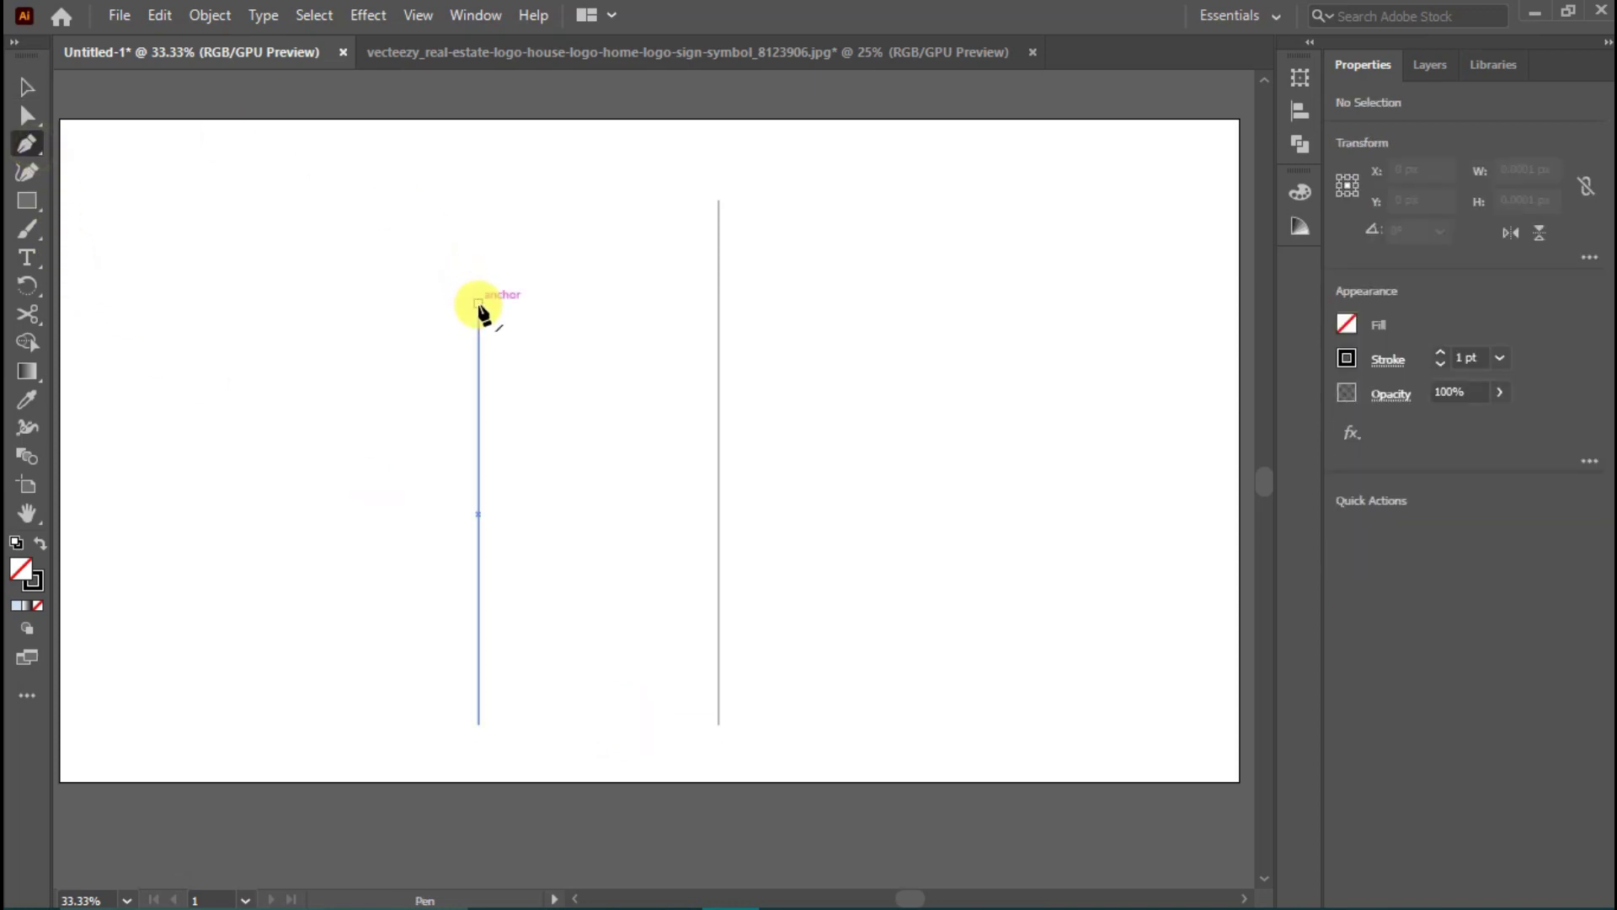
{"action": "left_click", "coordinate": [479, 303]}
{"action": "left_click", "coordinate": [719, 201]}
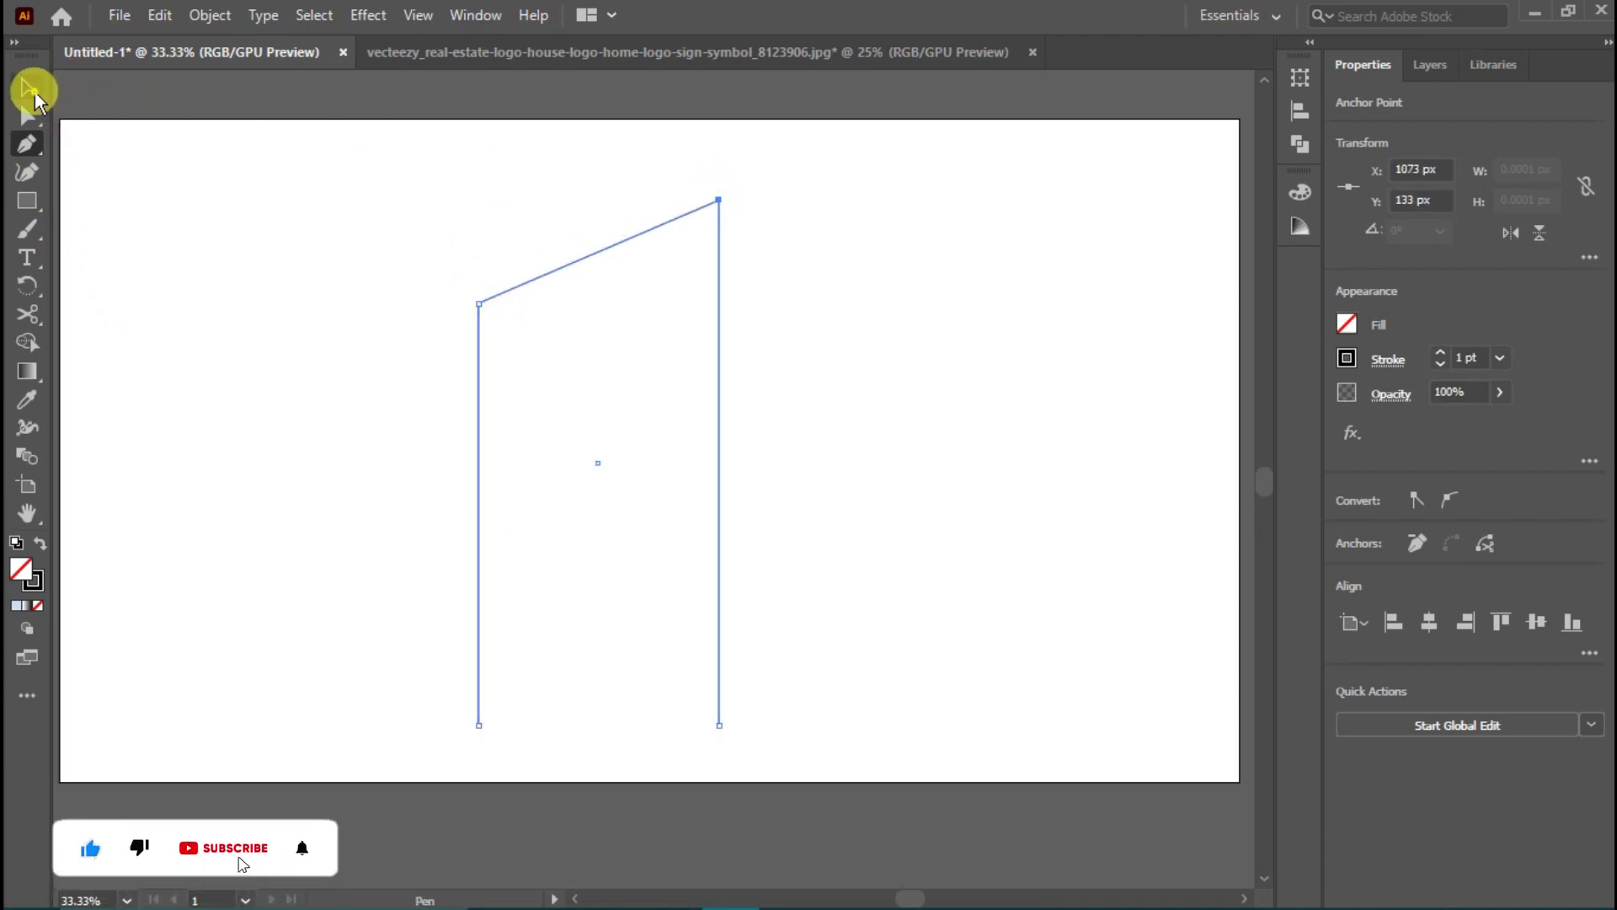
Step: Unite the connected lines into one closed, slant-topped shape with Pathfinder
{"action": "left_click", "coordinate": [27, 88]}
{"action": "left_click_drag", "start_coordinate": [383, 150], "coordinate": [766, 478]}
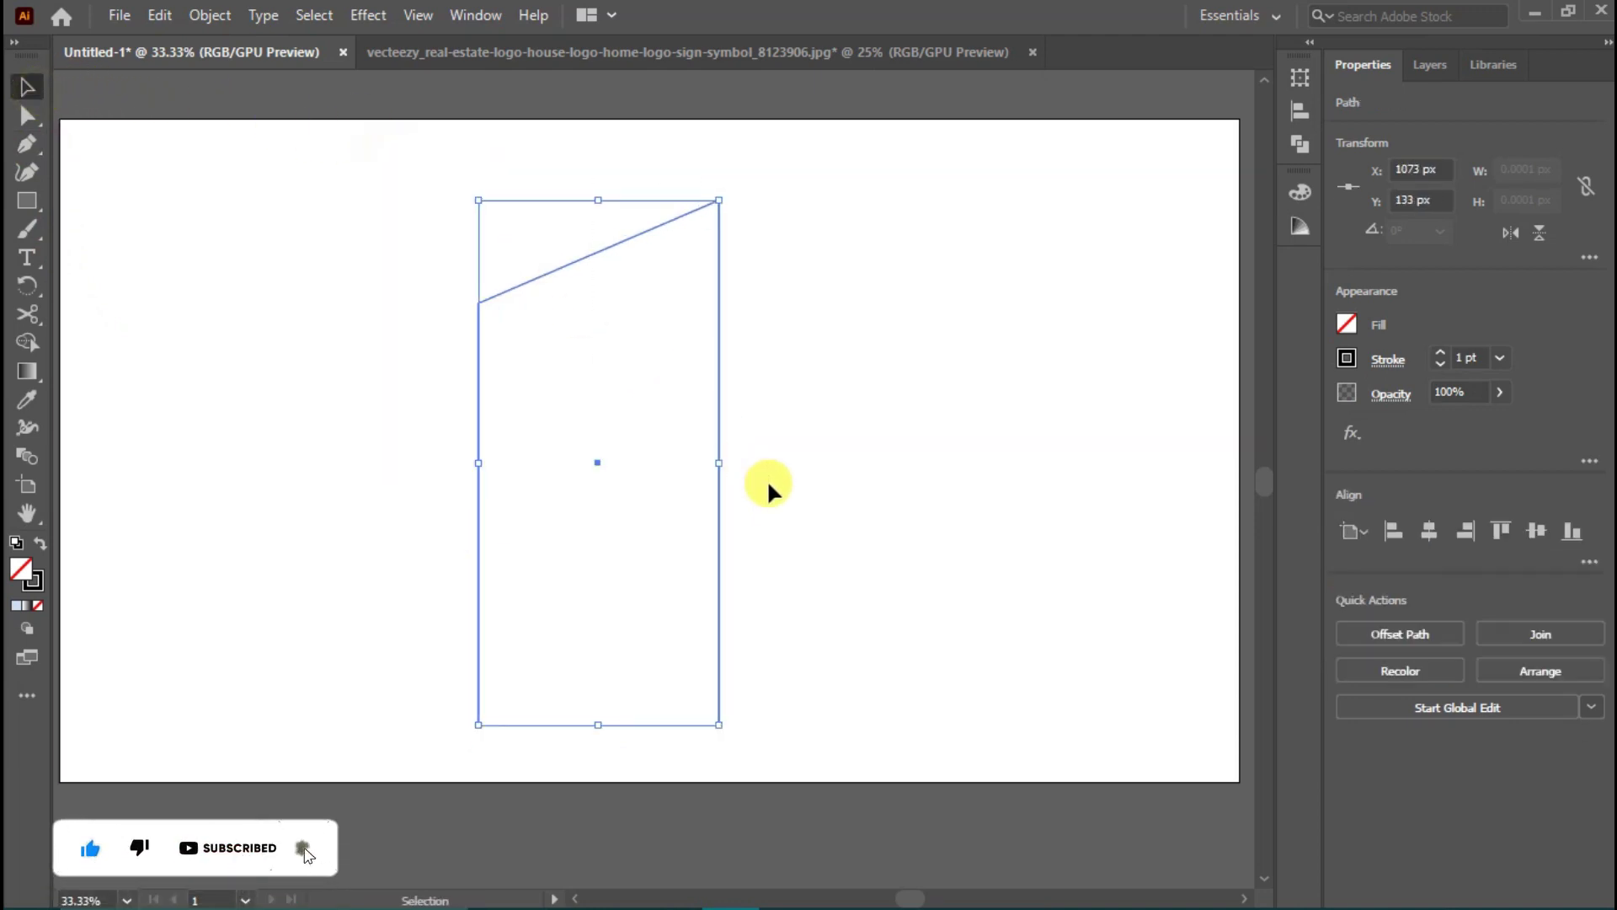
{"action": "left_click", "coordinate": [1297, 145]}
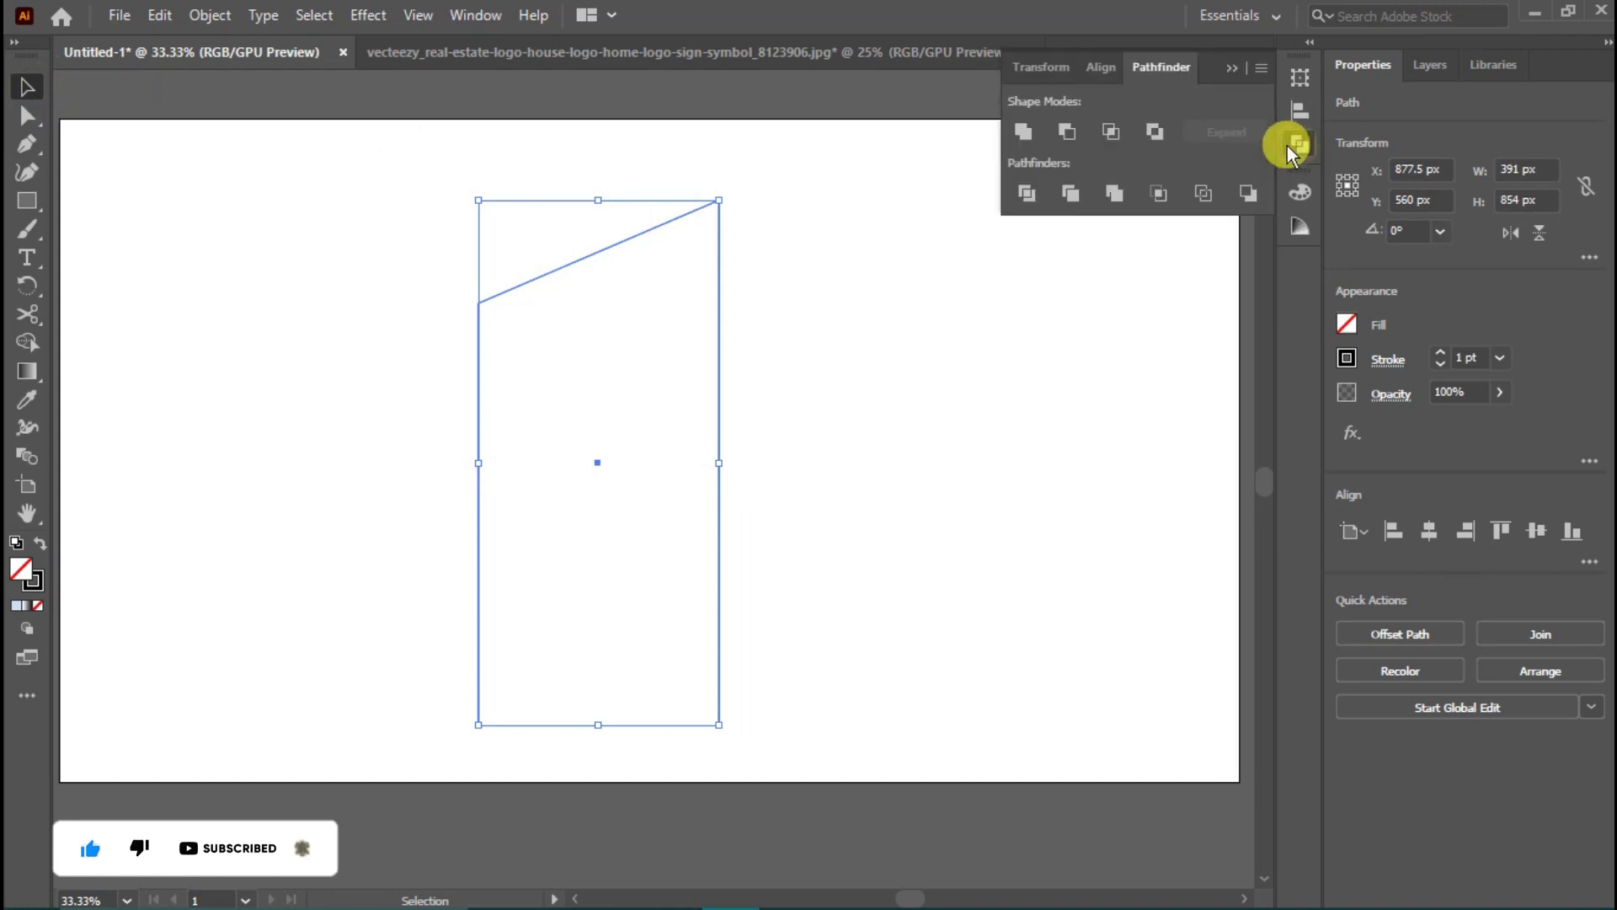
{"action": "left_click", "coordinate": [1116, 192]}
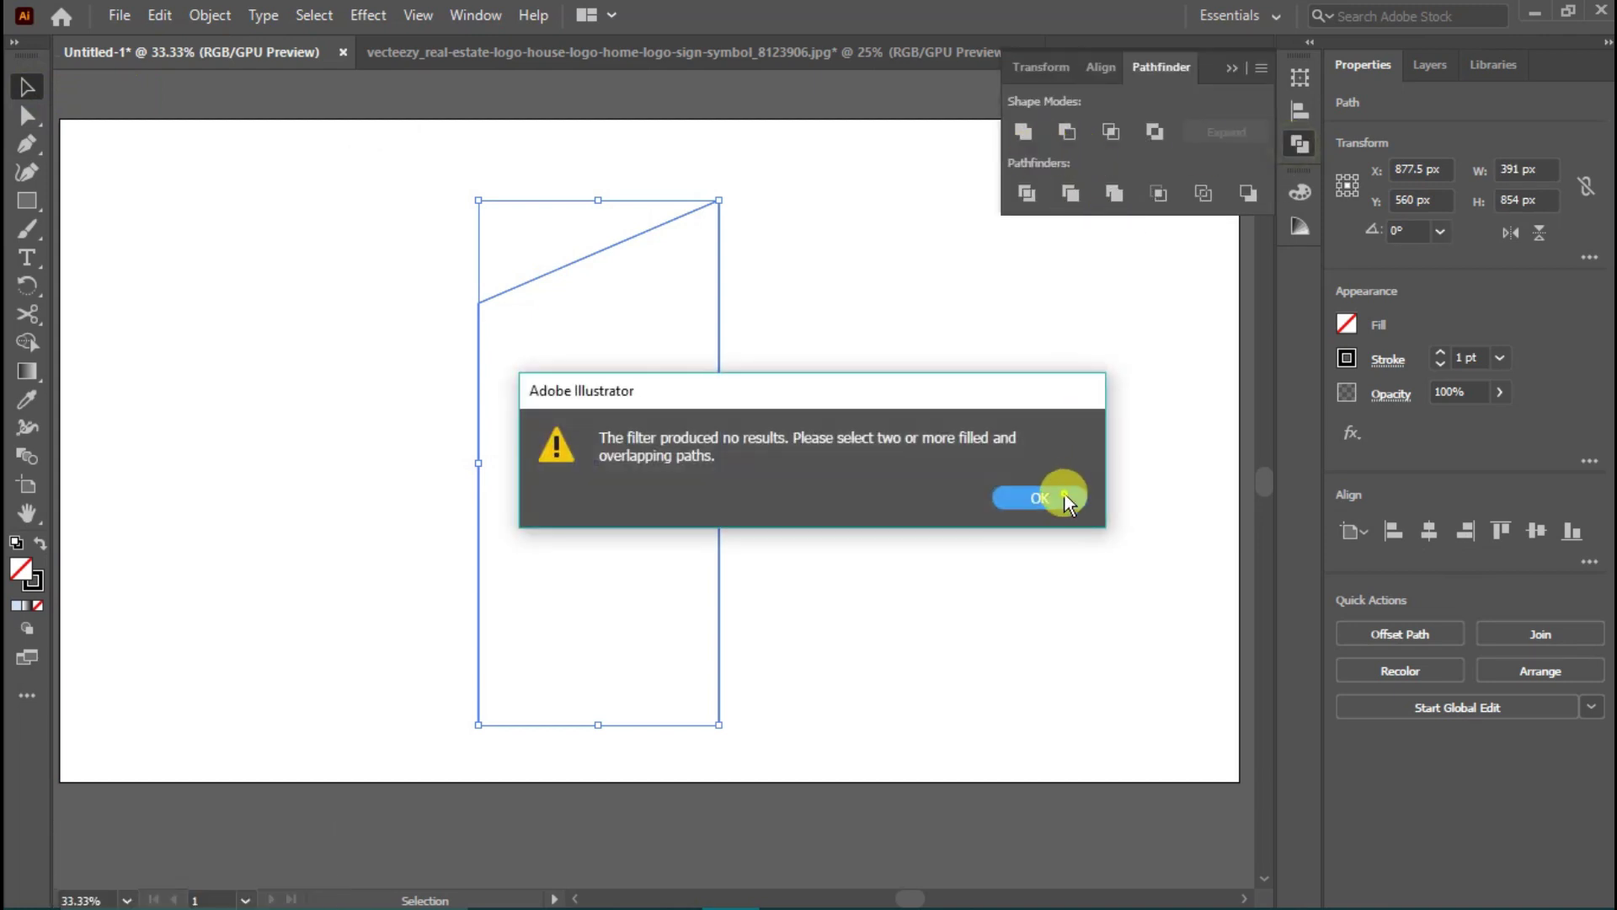
{"action": "left_click", "coordinate": [1065, 498]}
{"action": "left_click", "coordinate": [1026, 132]}
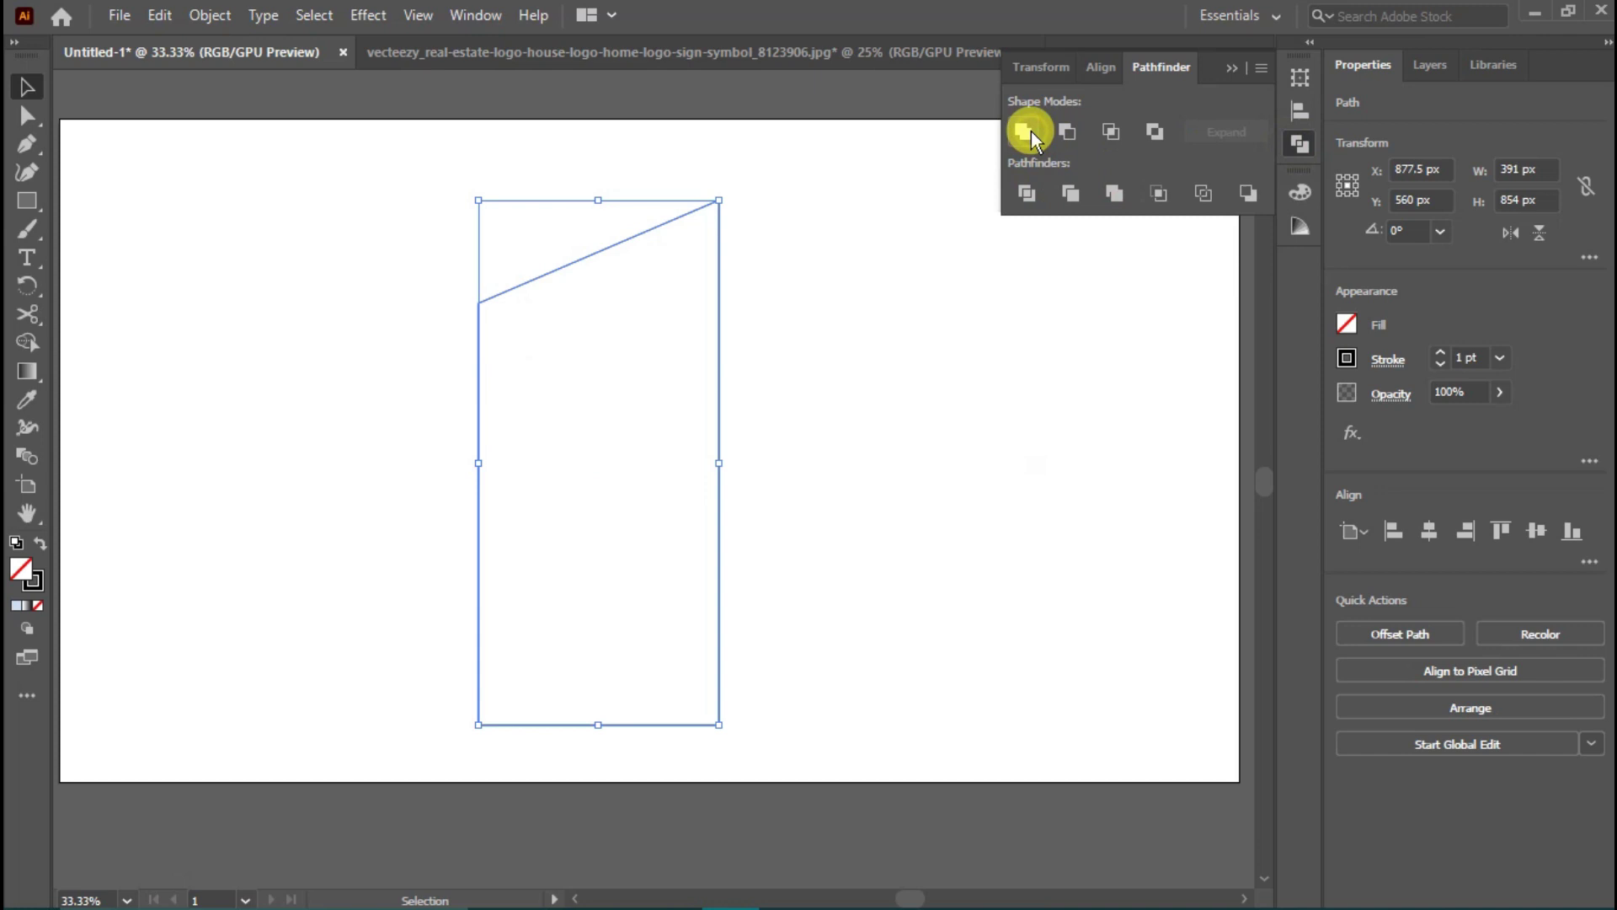
{"action": "left_click", "coordinate": [1029, 390]}
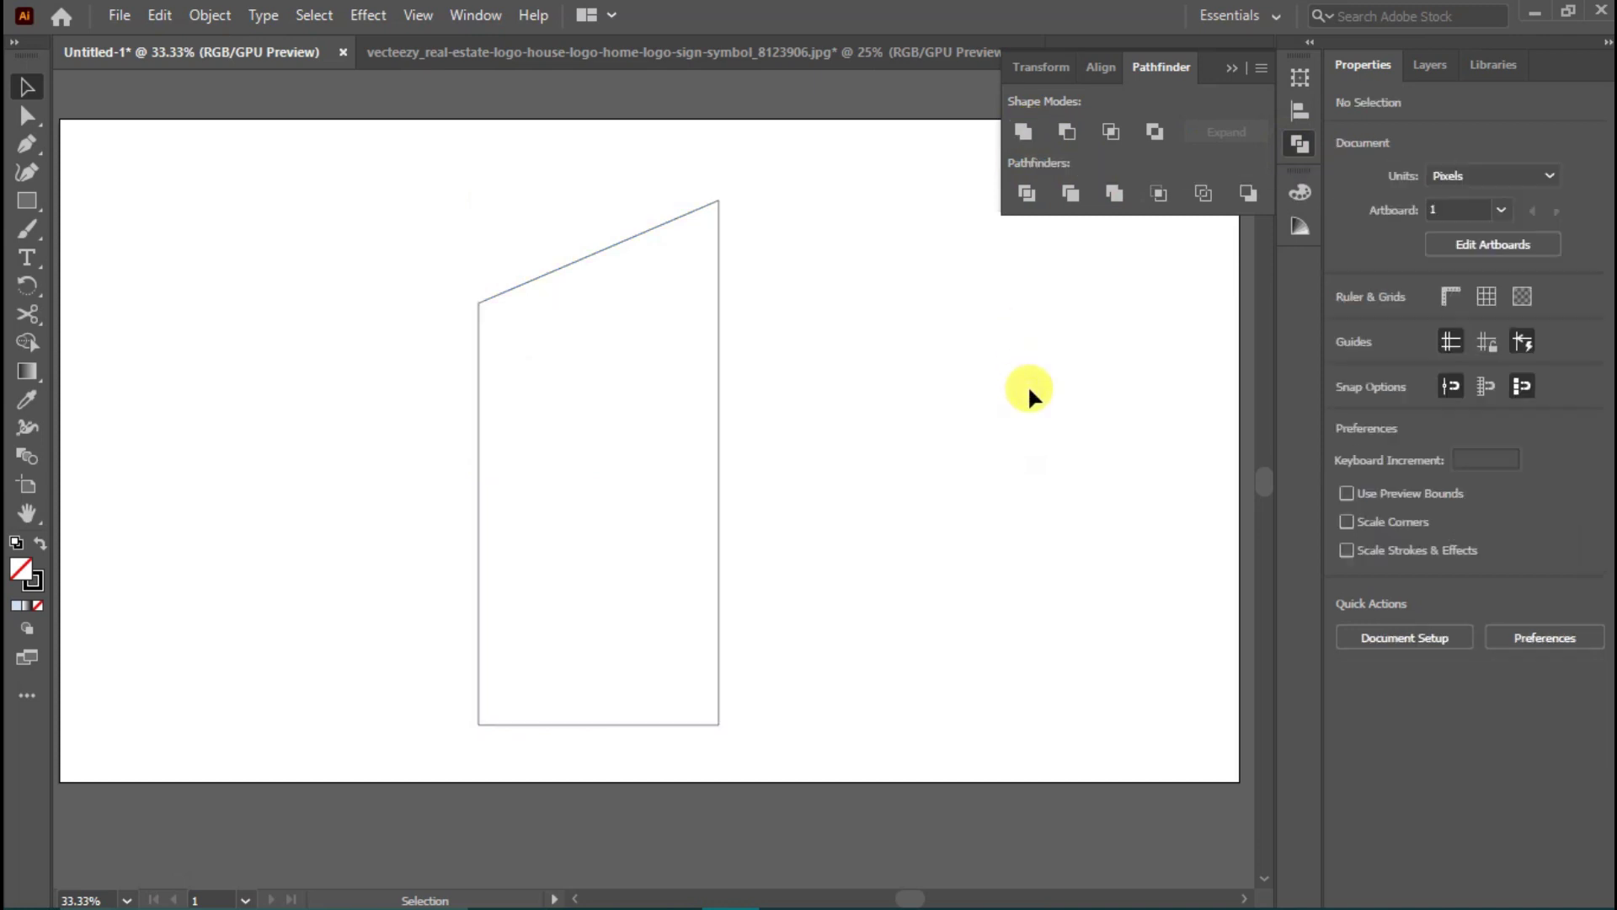
{"action": "left_click", "coordinate": [1235, 66]}
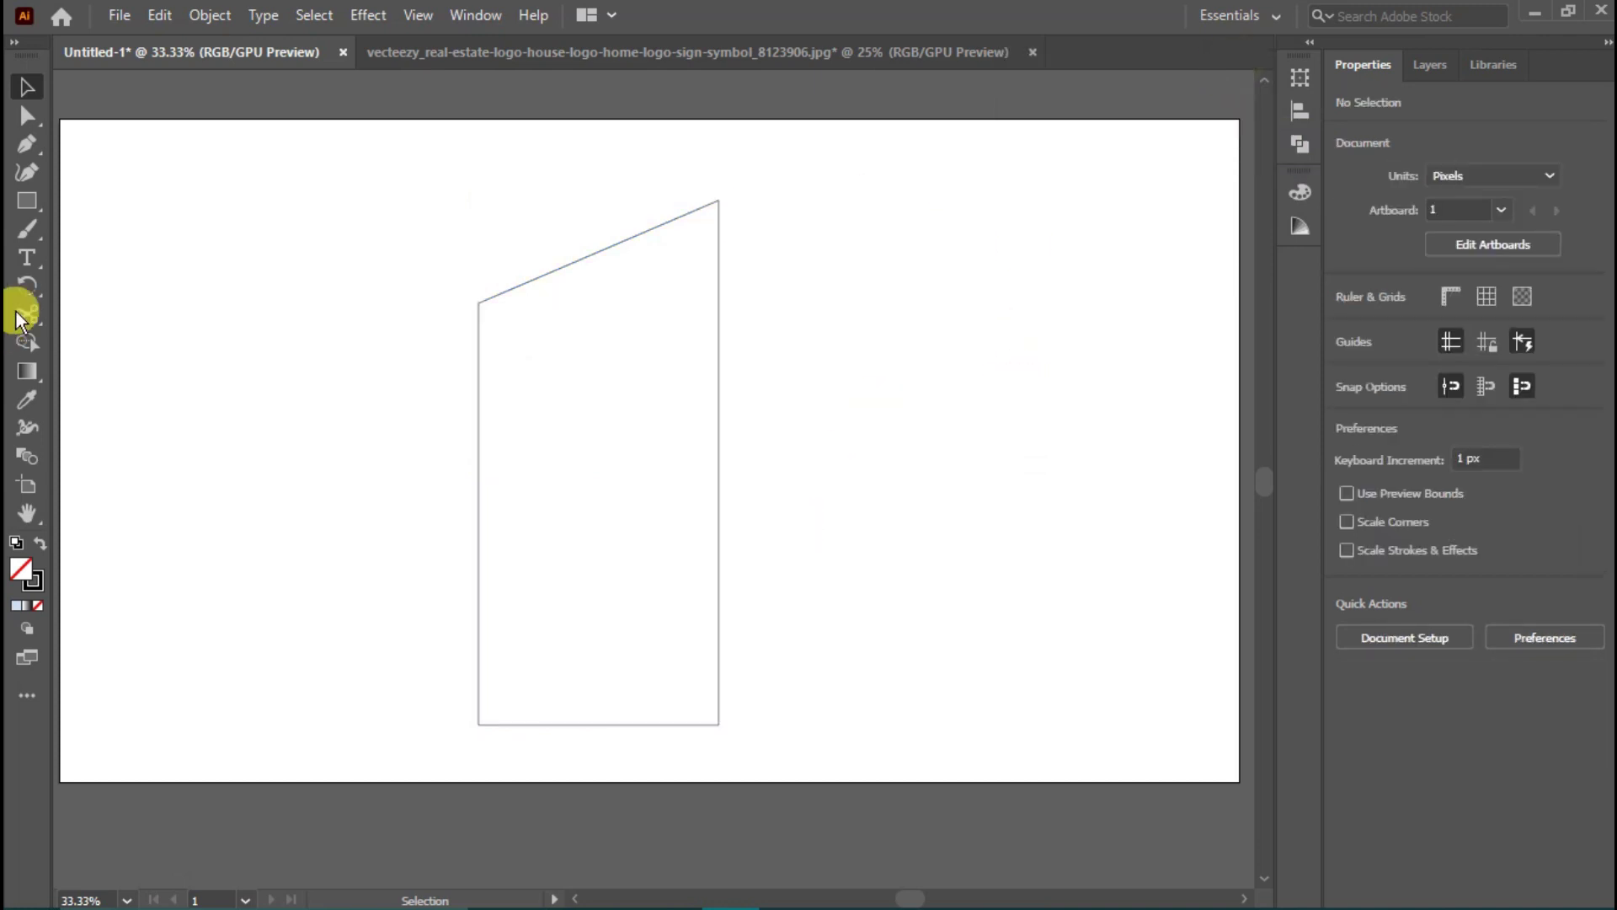
Step: Cut the slanted shape at both lower corners with Scissors and delete its bottom edge
{"action": "left_click", "coordinate": [42, 316]}
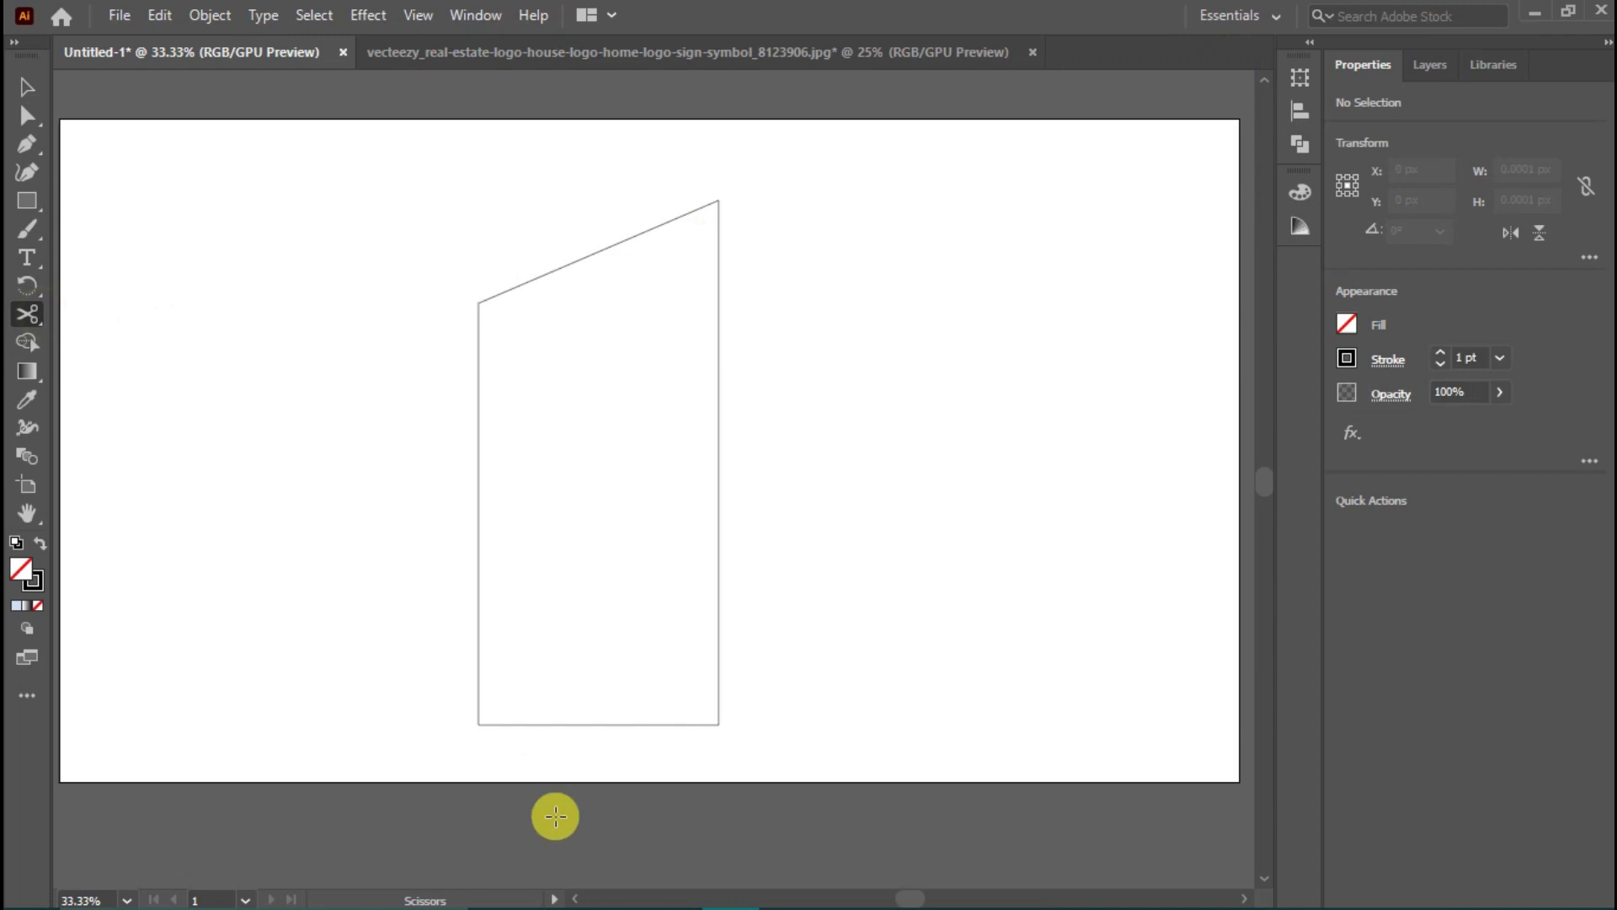
{"action": "left_click", "coordinate": [480, 725]}
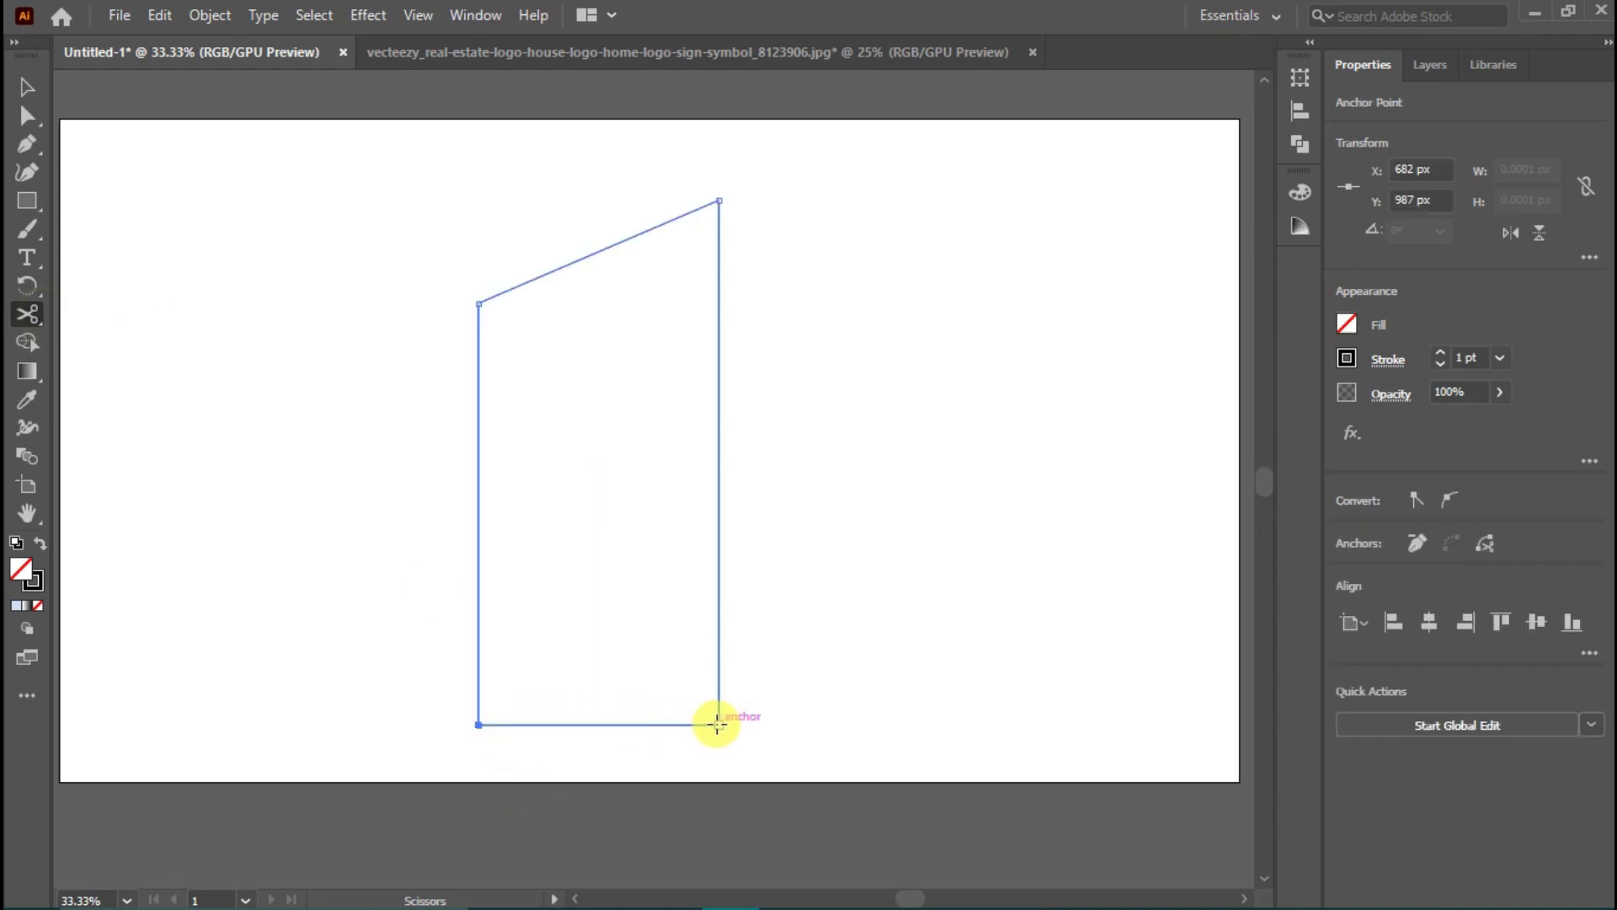
{"action": "left_click", "coordinate": [717, 725]}
{"action": "left_click", "coordinate": [42, 84]}
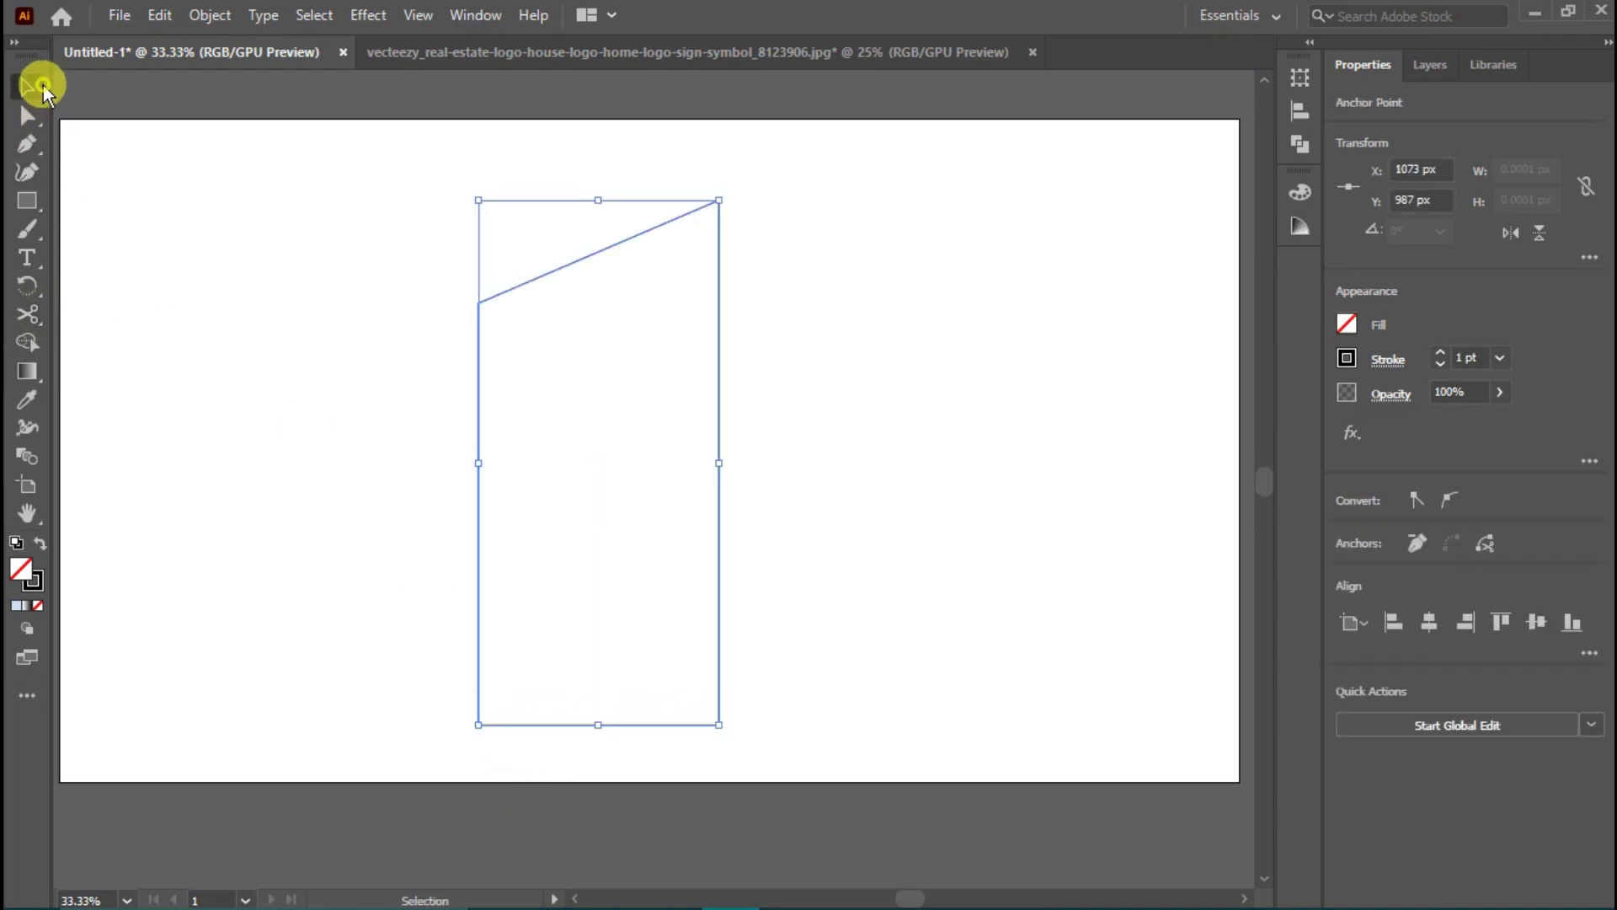
{"action": "left_click", "coordinate": [229, 310]}
{"action": "left_click_drag", "start_coordinate": [669, 734], "coordinate": [679, 767]}
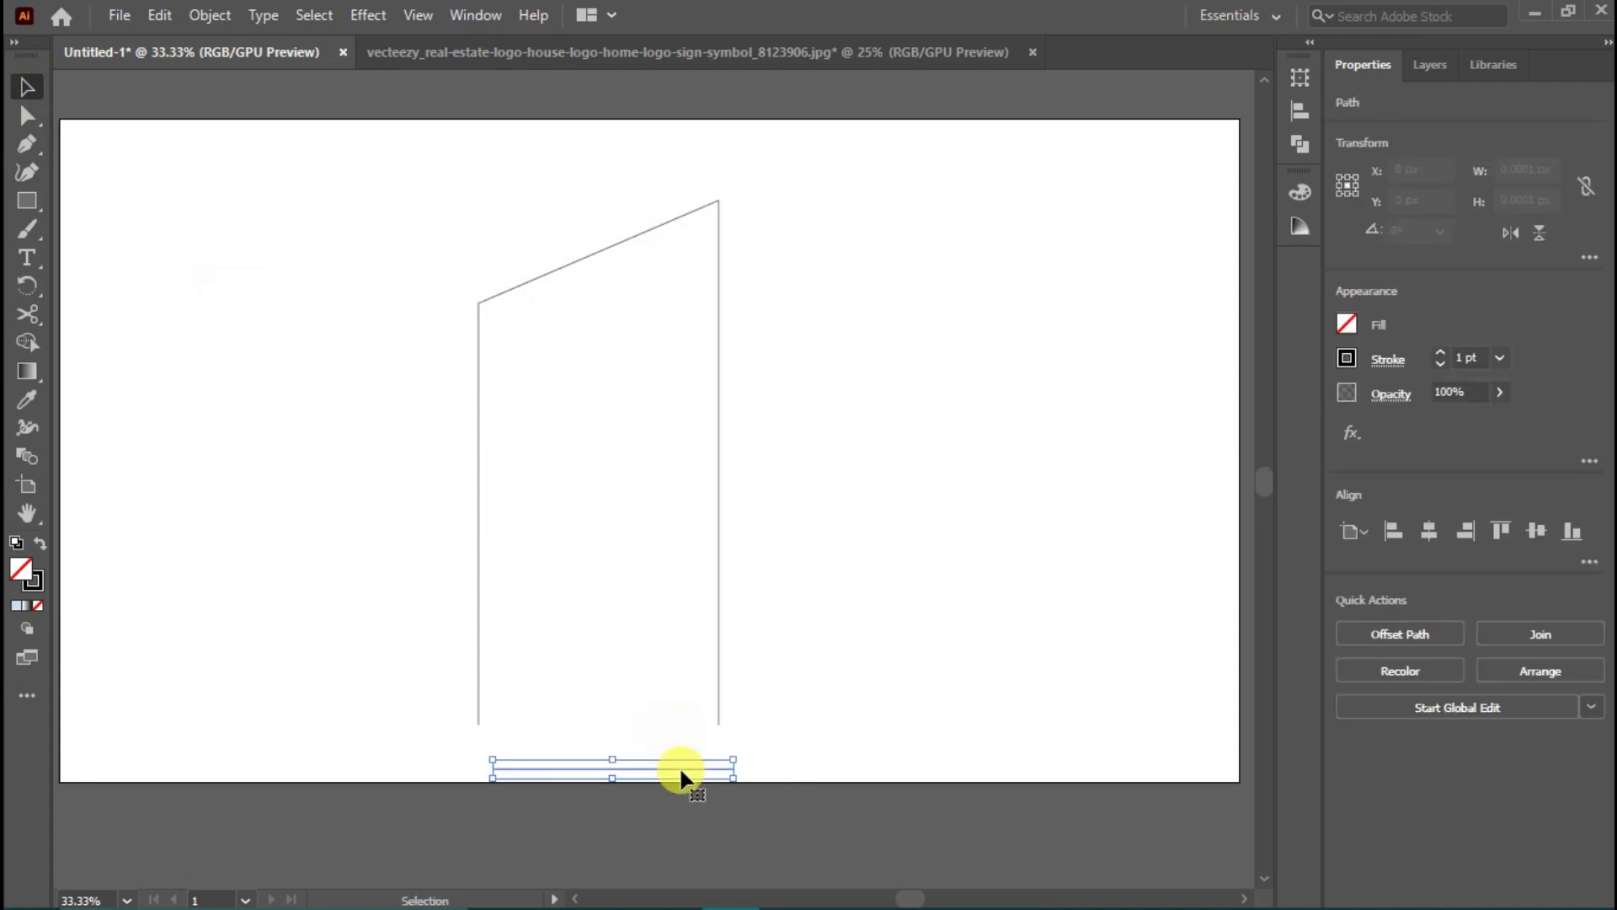
{"action": "key", "text": "Delete"}
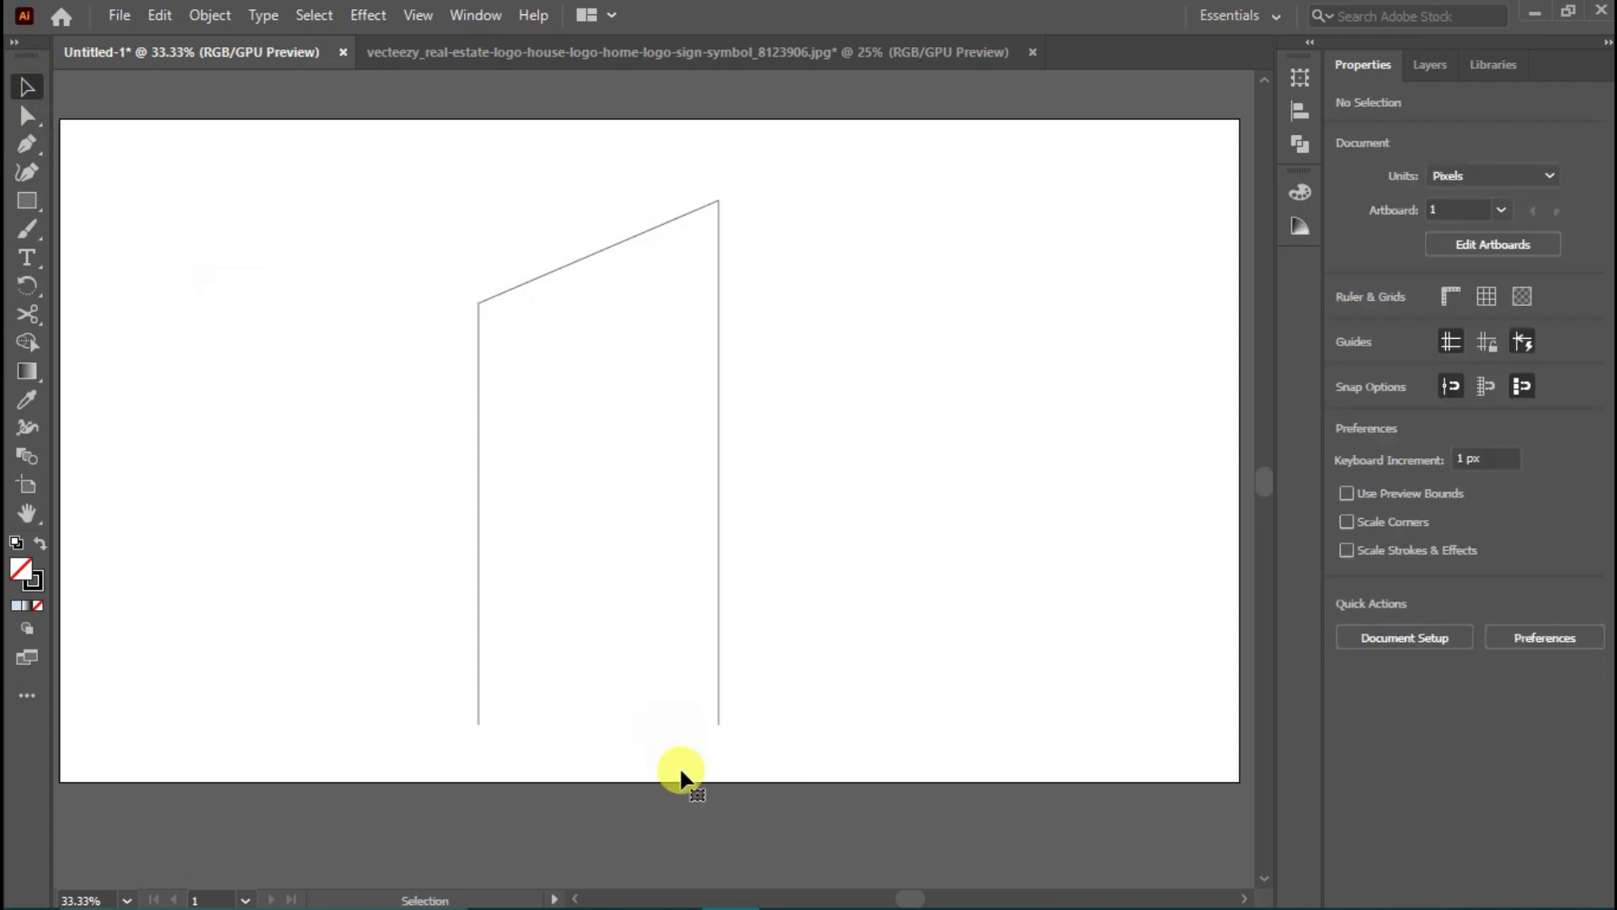
Step: Thicken the open outline's stroke to 50 pt and move the outline about 70 px to the right
{"action": "left_click", "coordinate": [722, 656]}
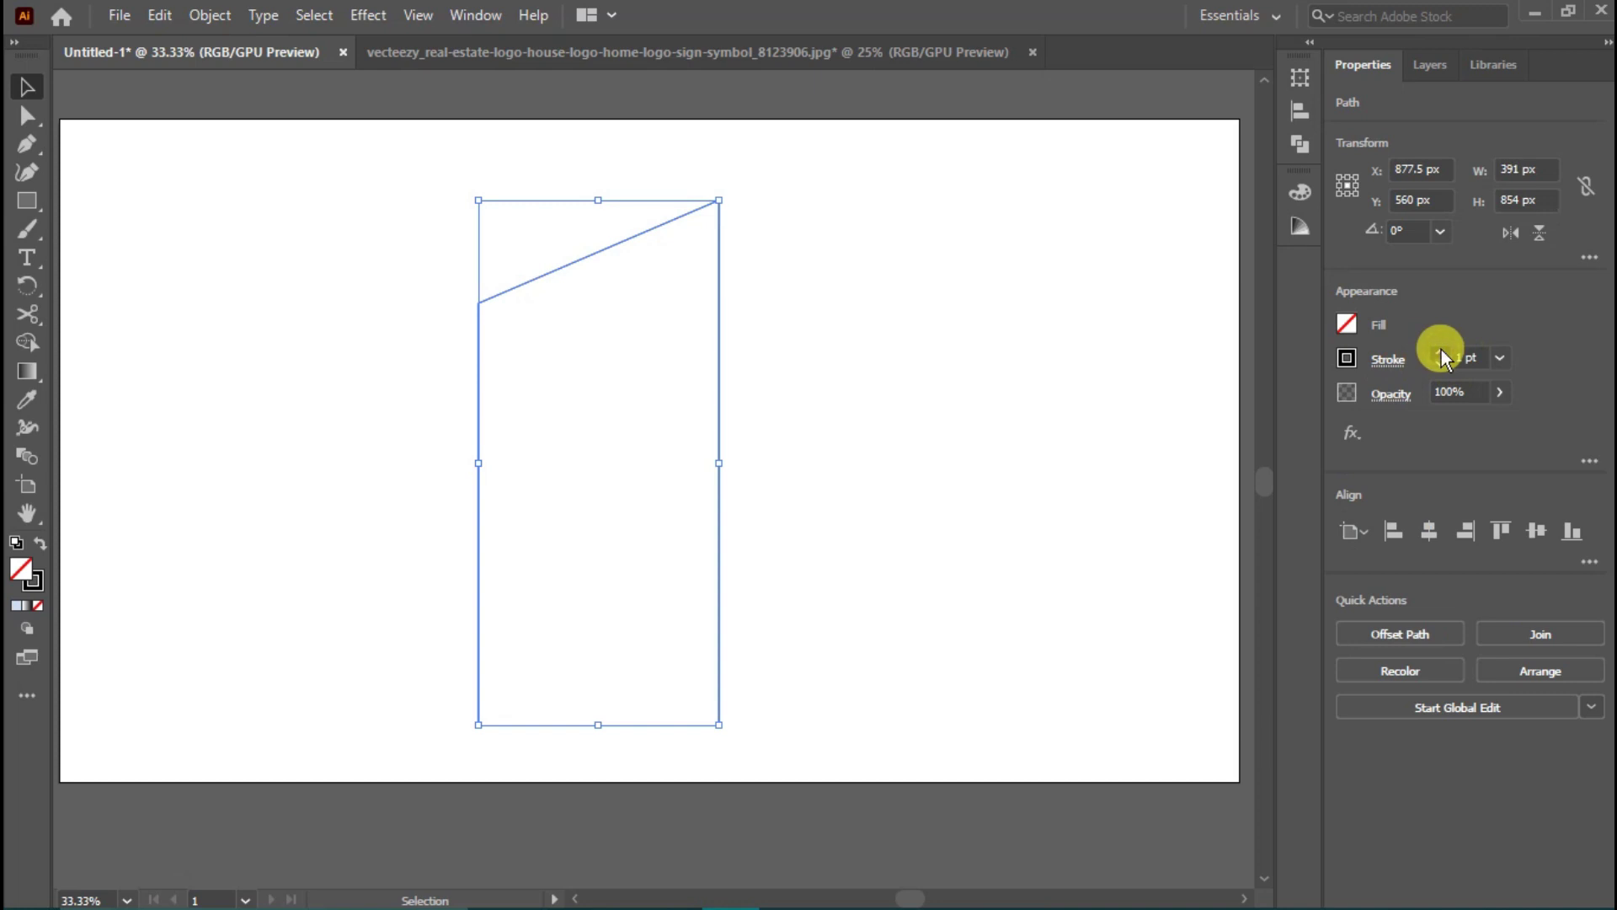
{"action": "left_click", "coordinate": [1440, 353]}
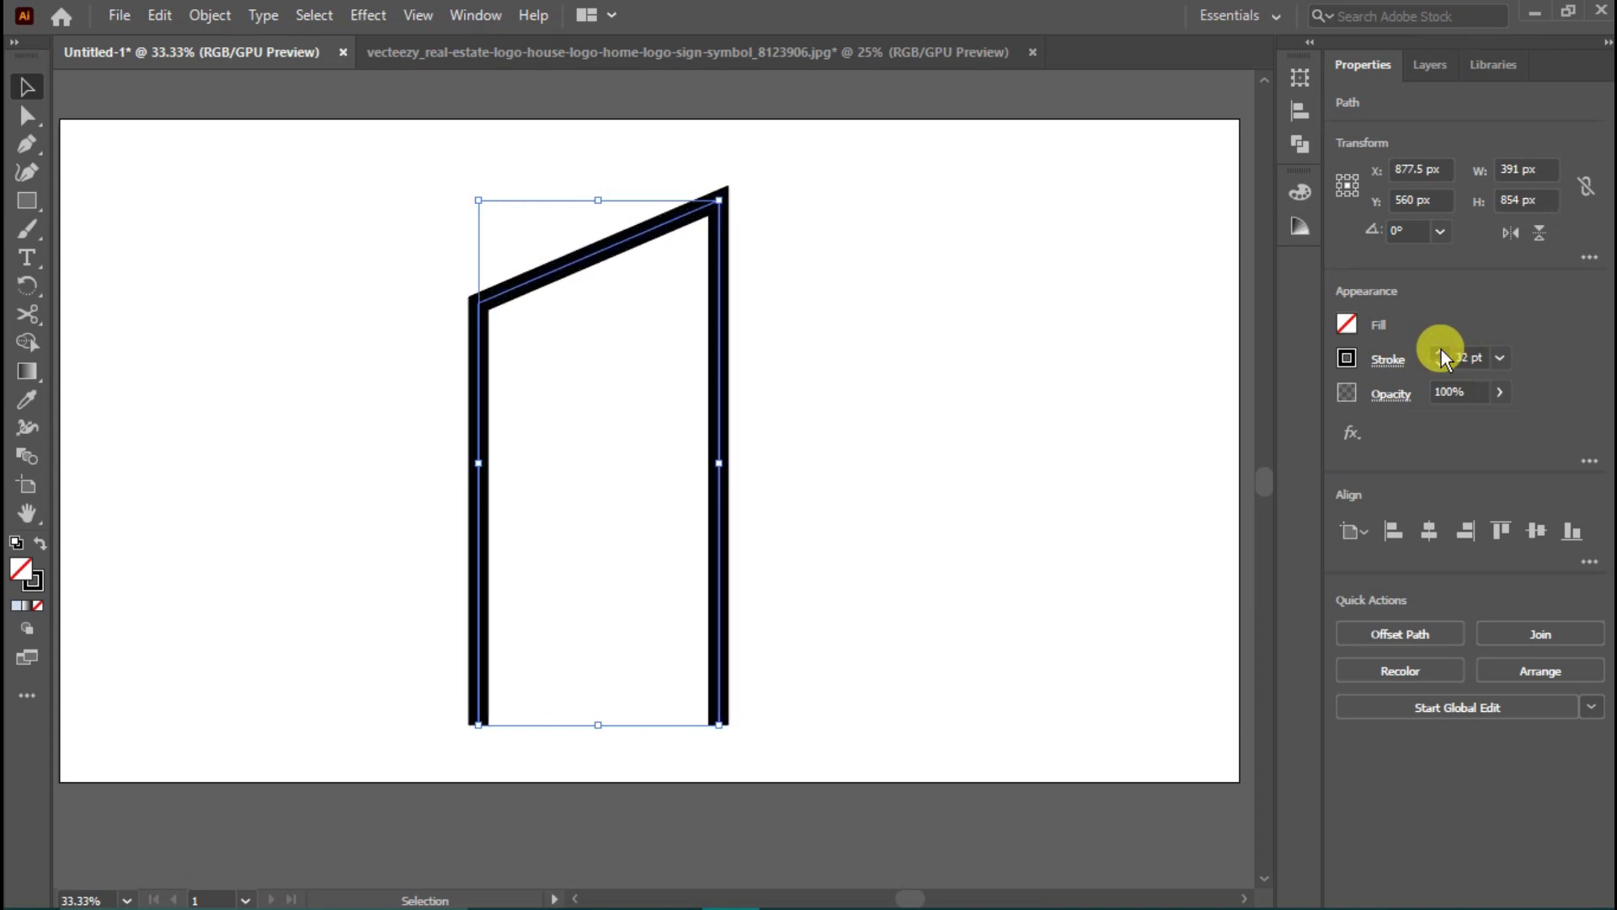
{"action": "left_click_drag", "start_coordinate": [1442, 350], "coordinate": [1442, 362]}
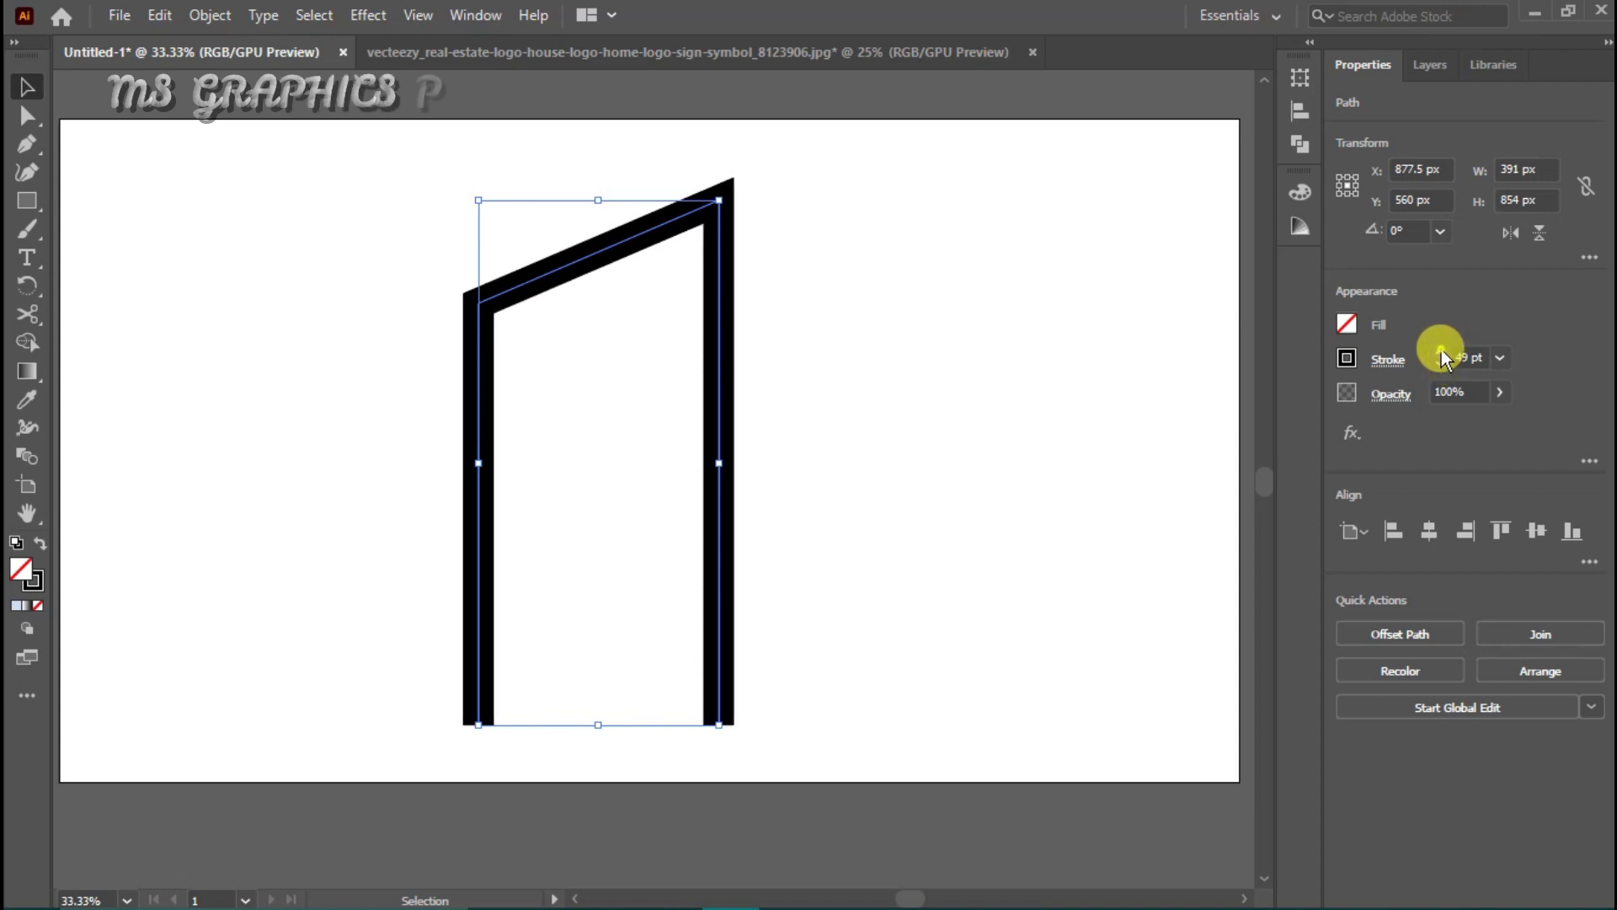
{"action": "left_click", "coordinate": [780, 365]}
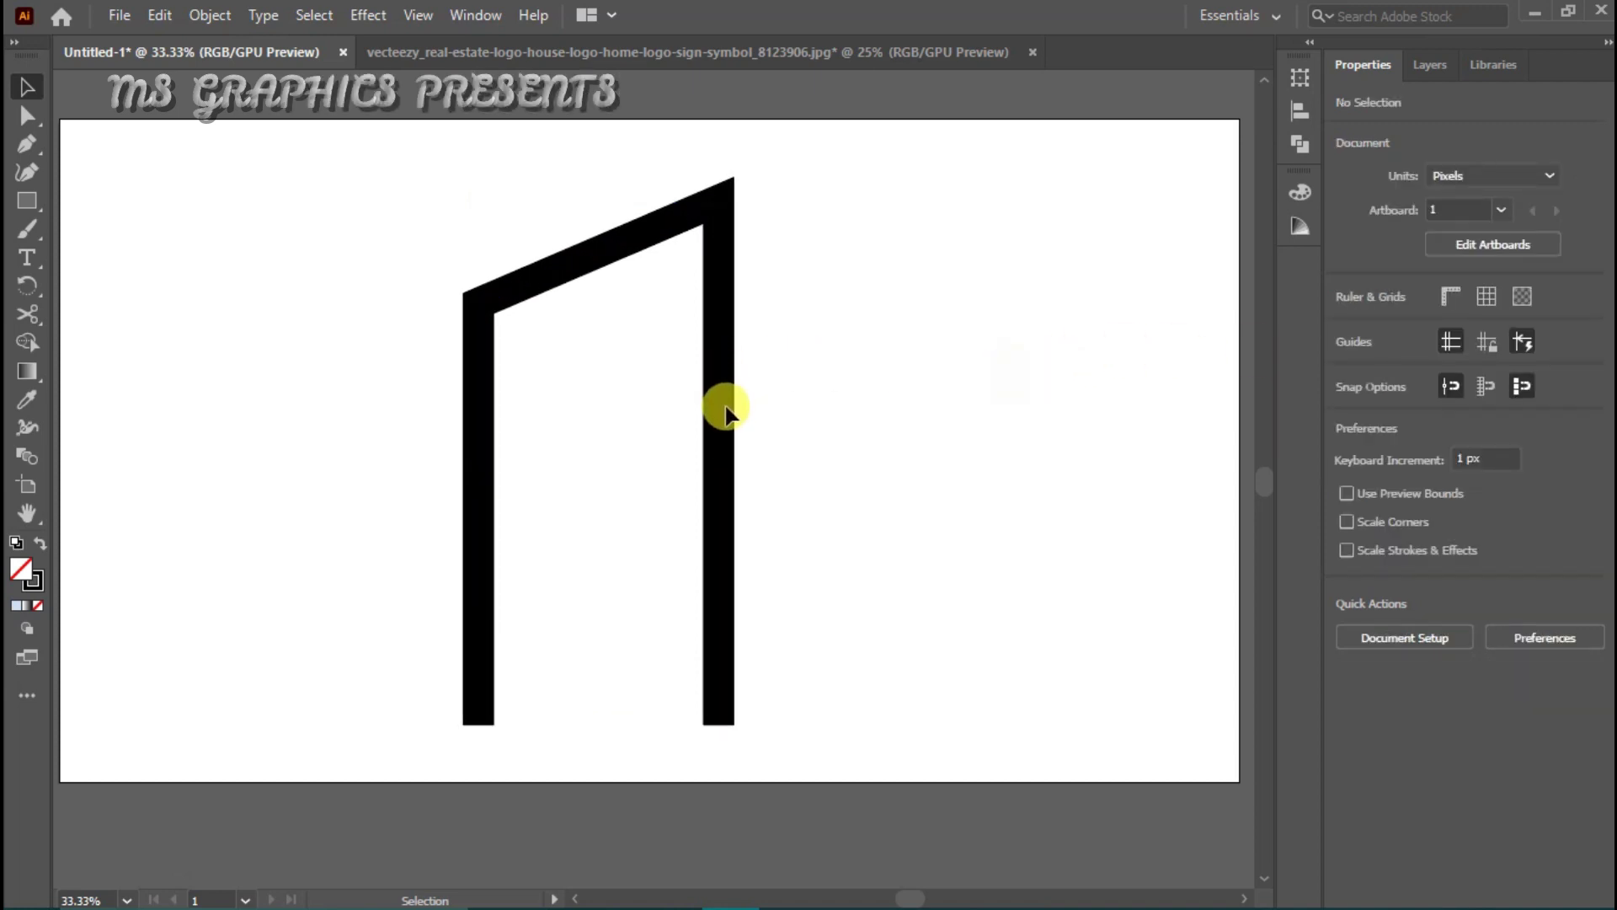
{"action": "left_click_drag", "start_coordinate": [725, 413], "coordinate": [763, 411]}
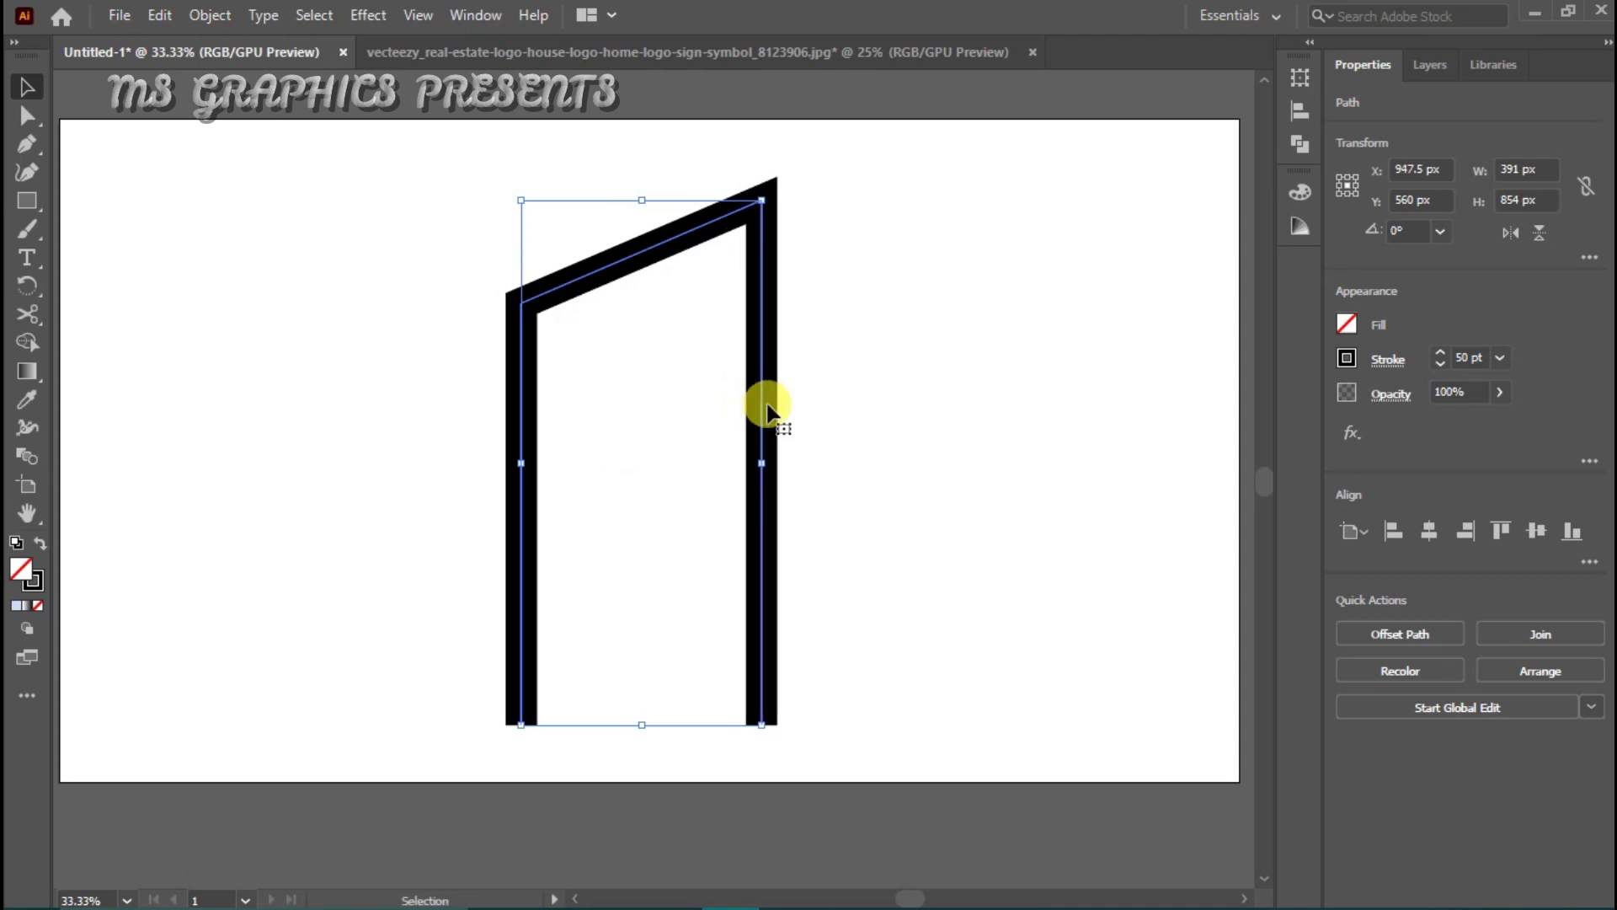
{"action": "left_click", "coordinate": [842, 422]}
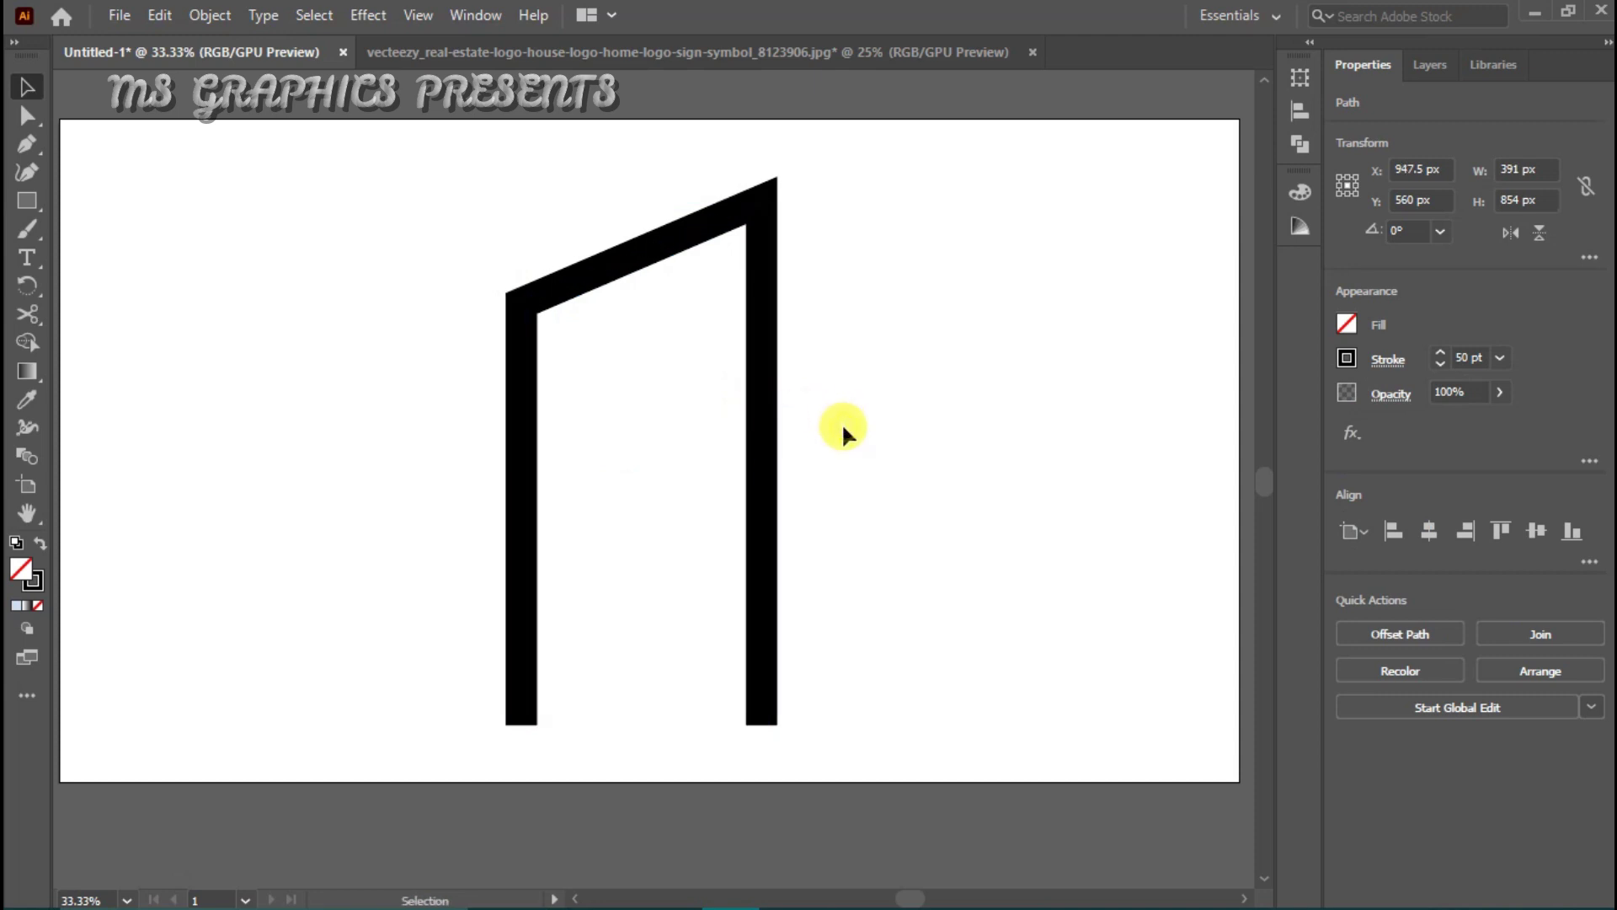
Step: Expand the thick outline's fill and stroke into a solid shape
{"action": "left_click", "coordinate": [768, 438]}
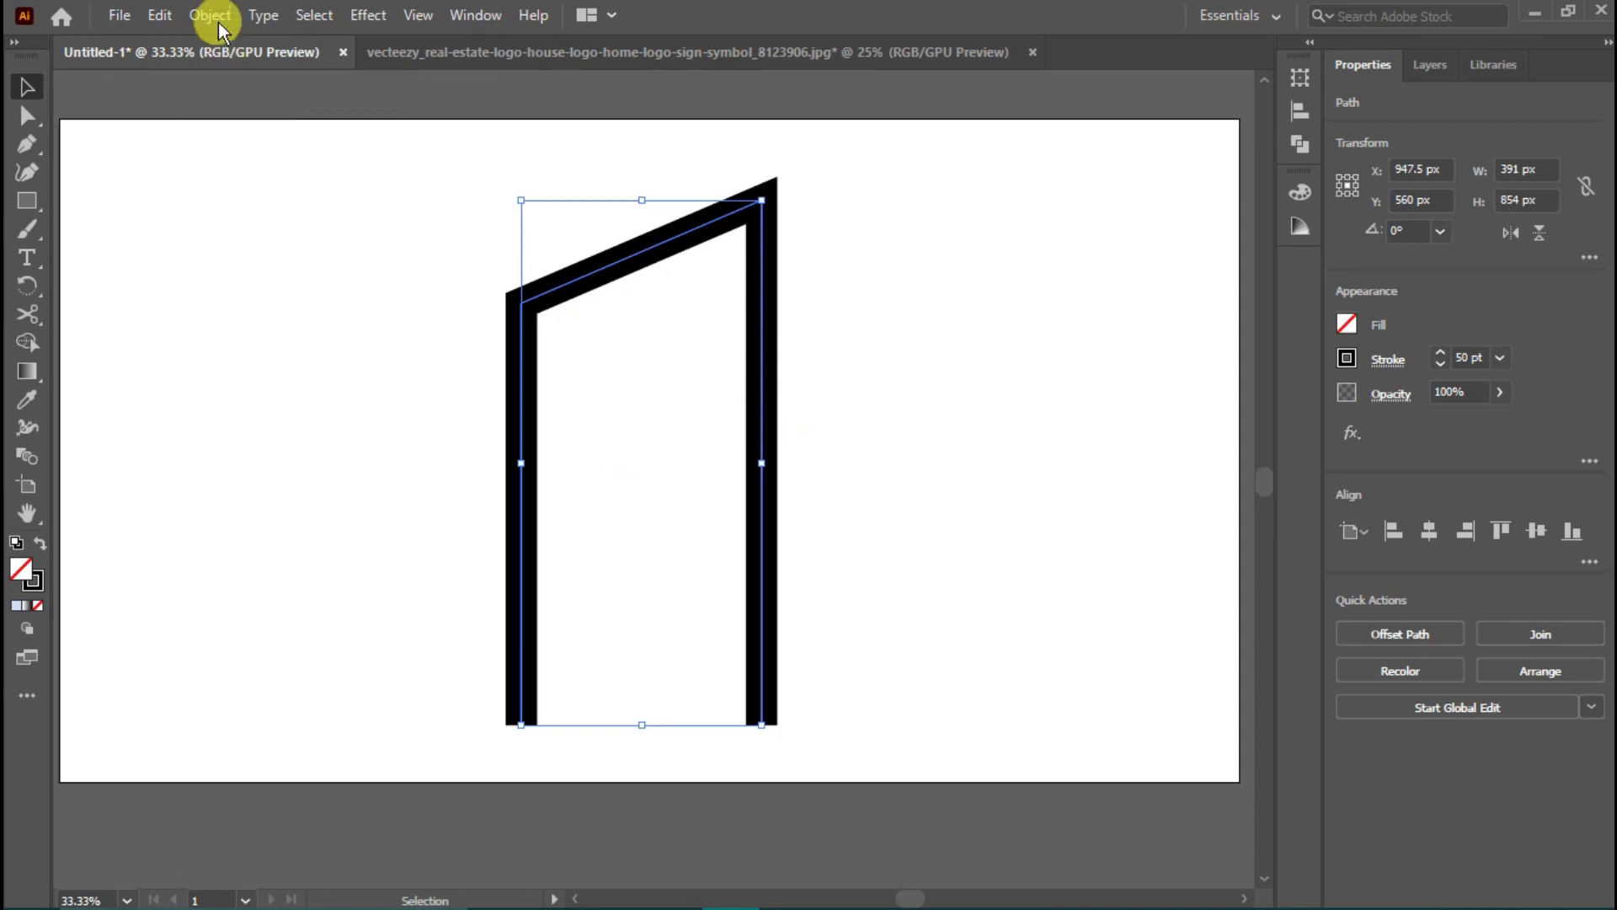
{"action": "left_click", "coordinate": [209, 15]}
{"action": "left_click", "coordinate": [355, 285]}
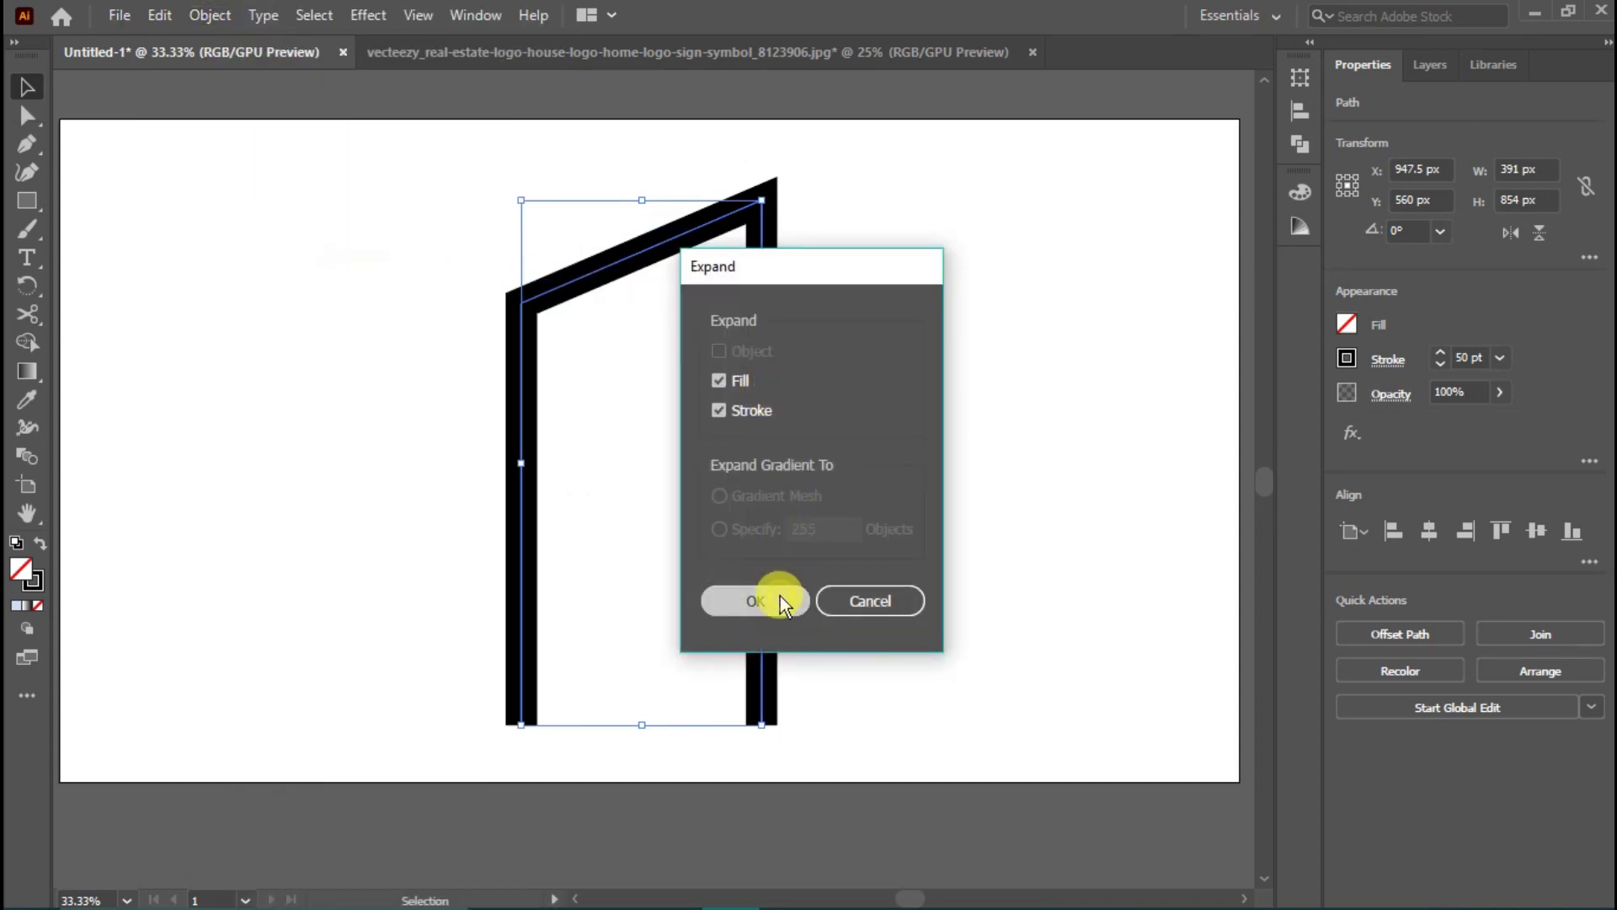
{"action": "left_click", "coordinate": [780, 595]}
{"action": "left_click", "coordinate": [1301, 141]}
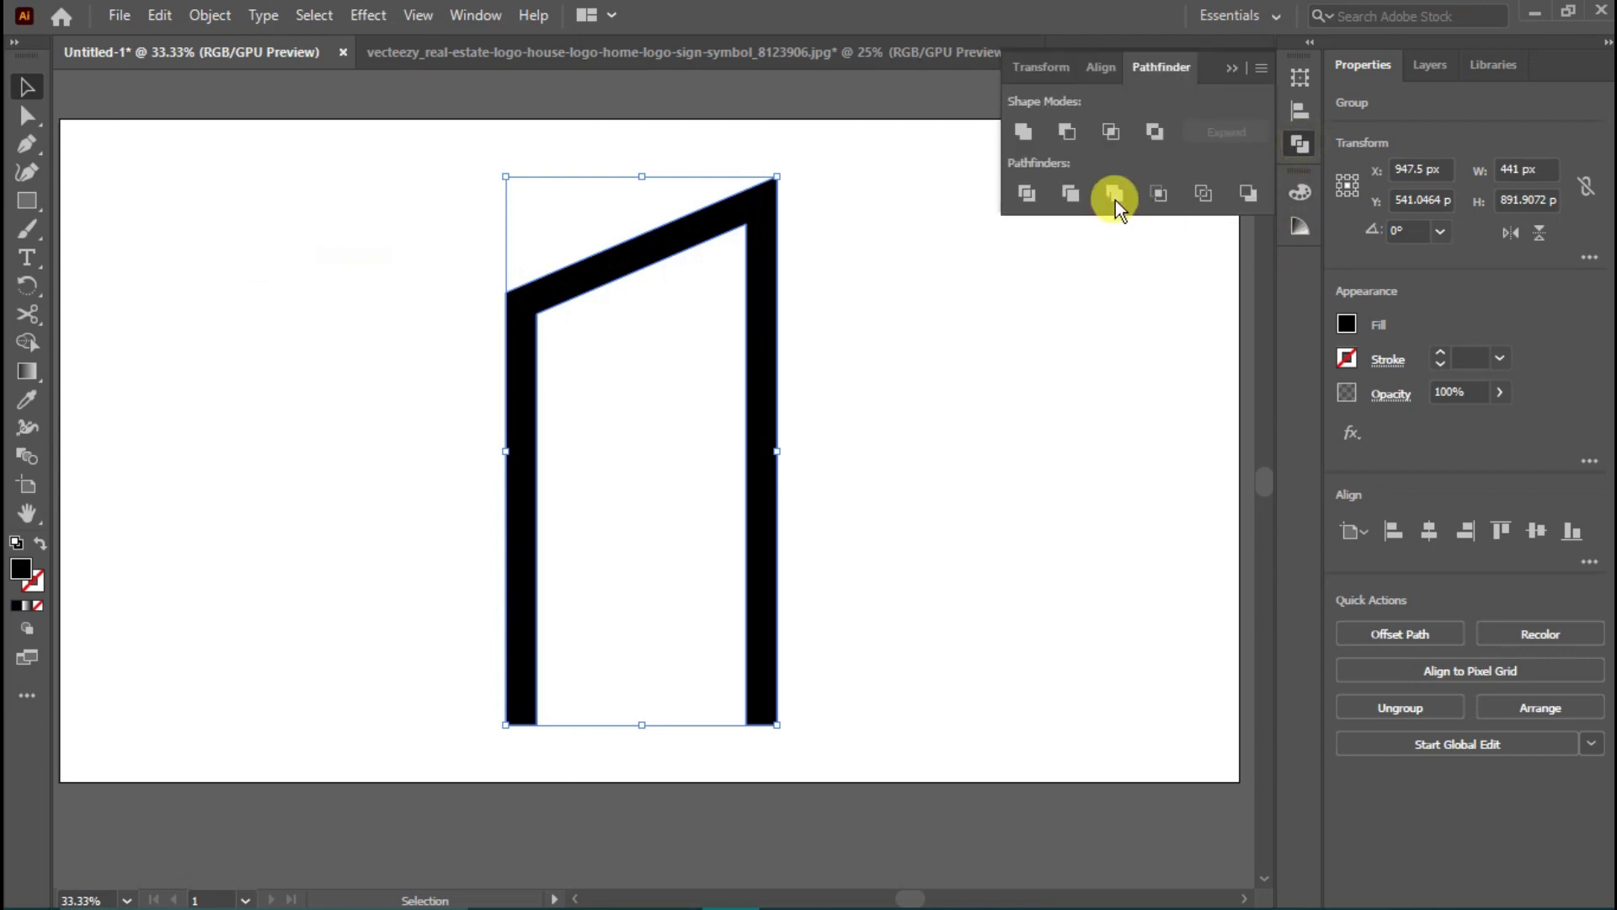
{"action": "left_click", "coordinate": [956, 303]}
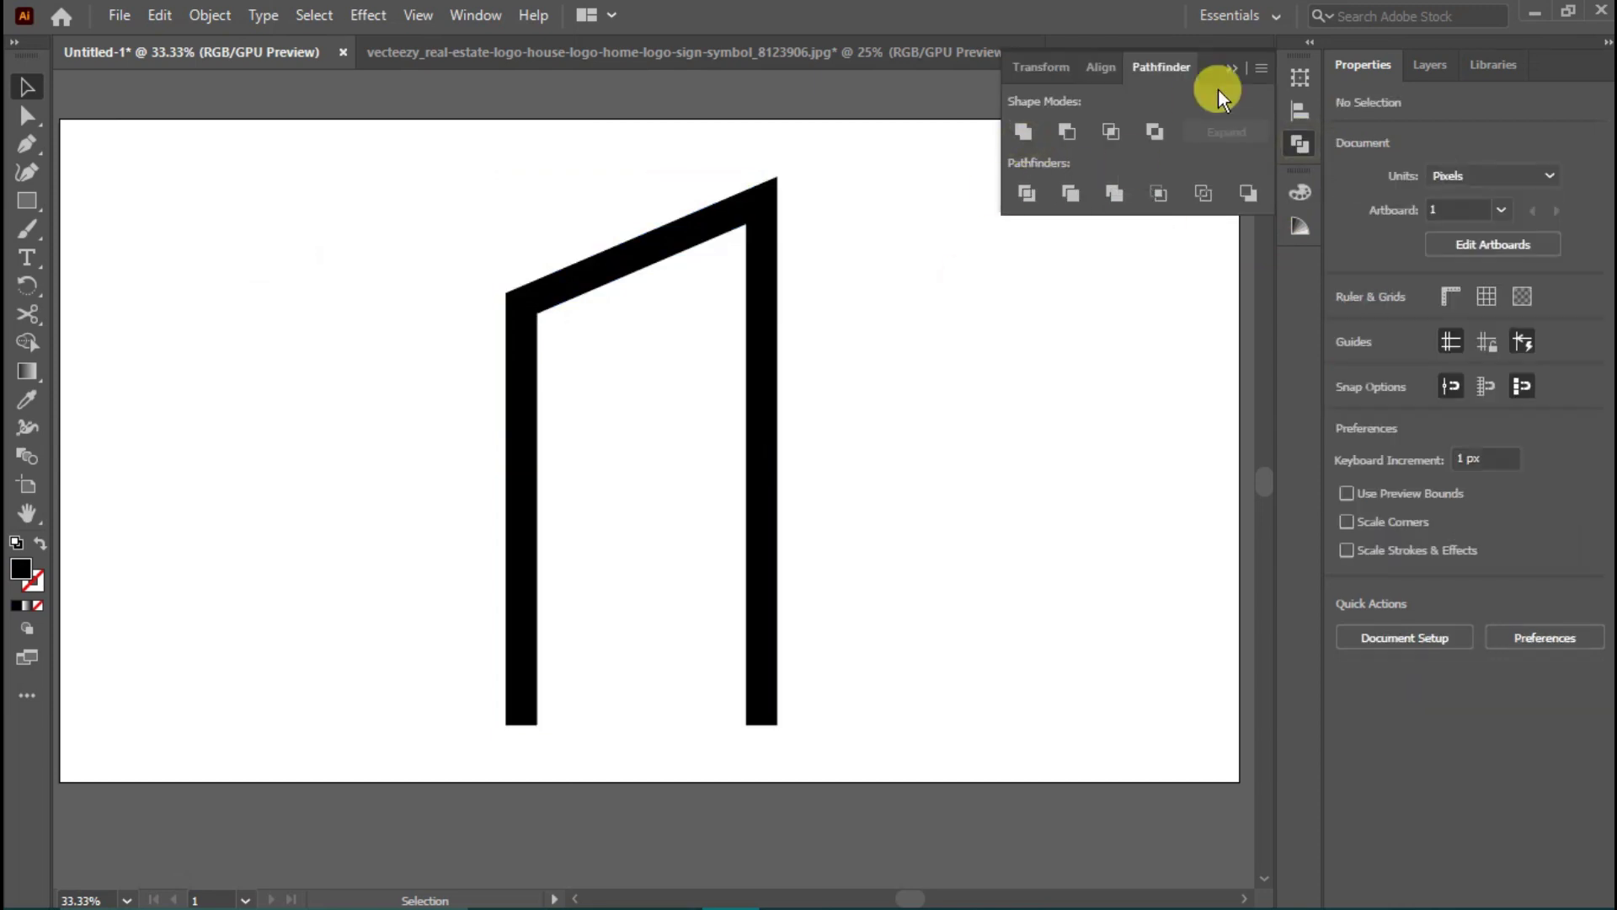
Step: Shift the slant-topped outline about 31 px to the right and create a copy of it reflected across the vertical axis
{"action": "left_click", "coordinate": [1235, 68]}
{"action": "left_click_drag", "start_coordinate": [765, 296], "coordinate": [783, 296]}
{"action": "right_click", "coordinate": [783, 297]}
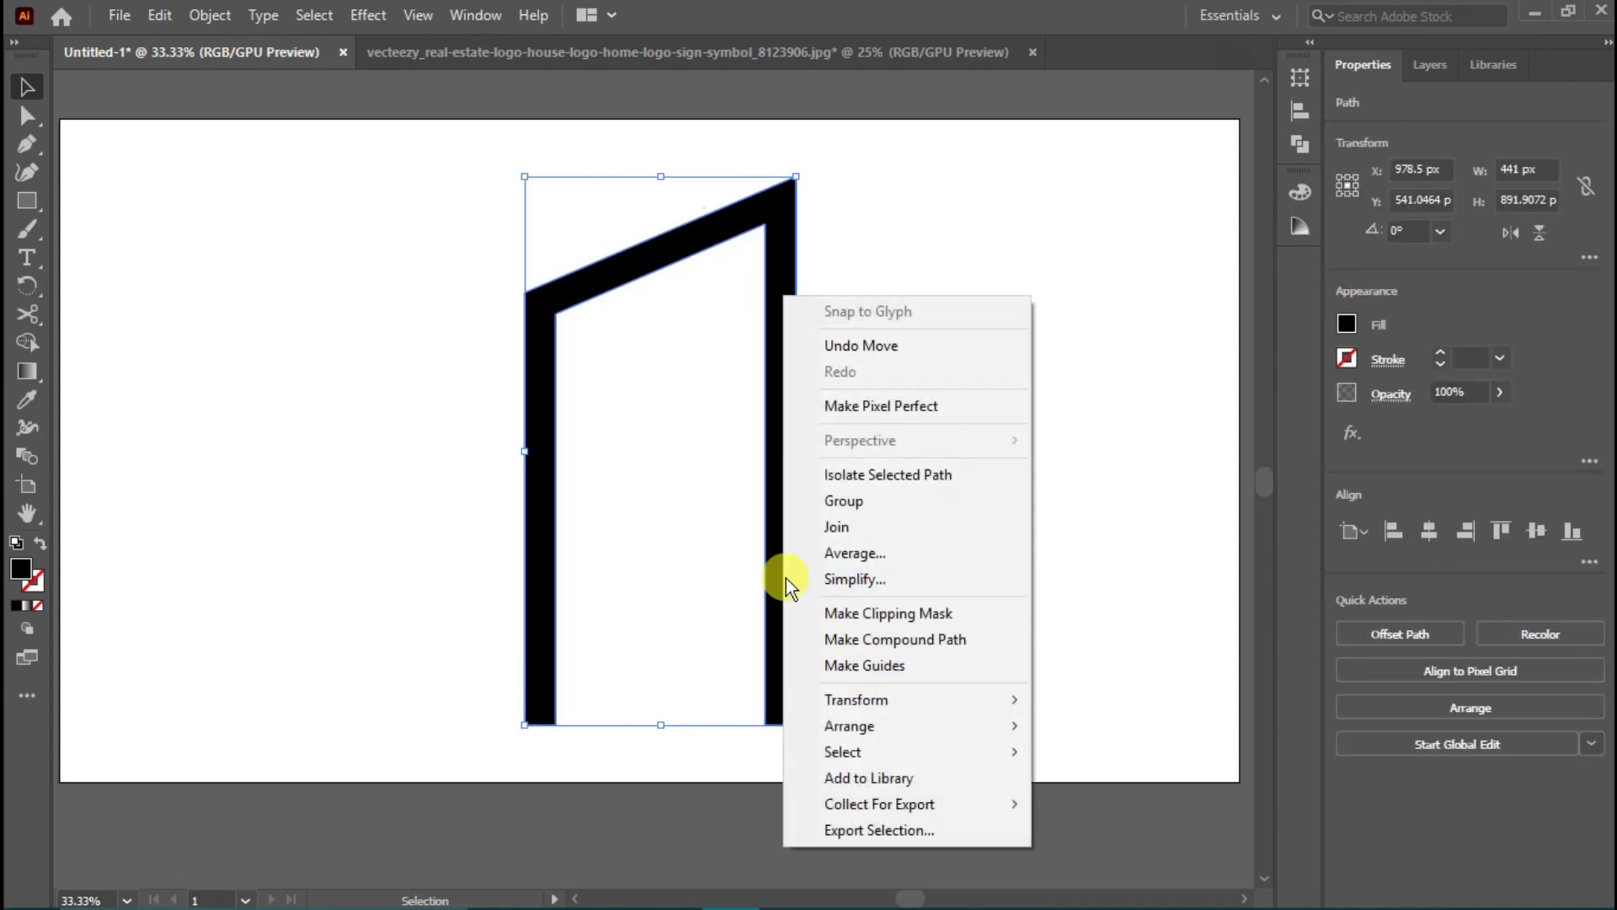
{"action": "mouse_move", "coordinate": [982, 702]}
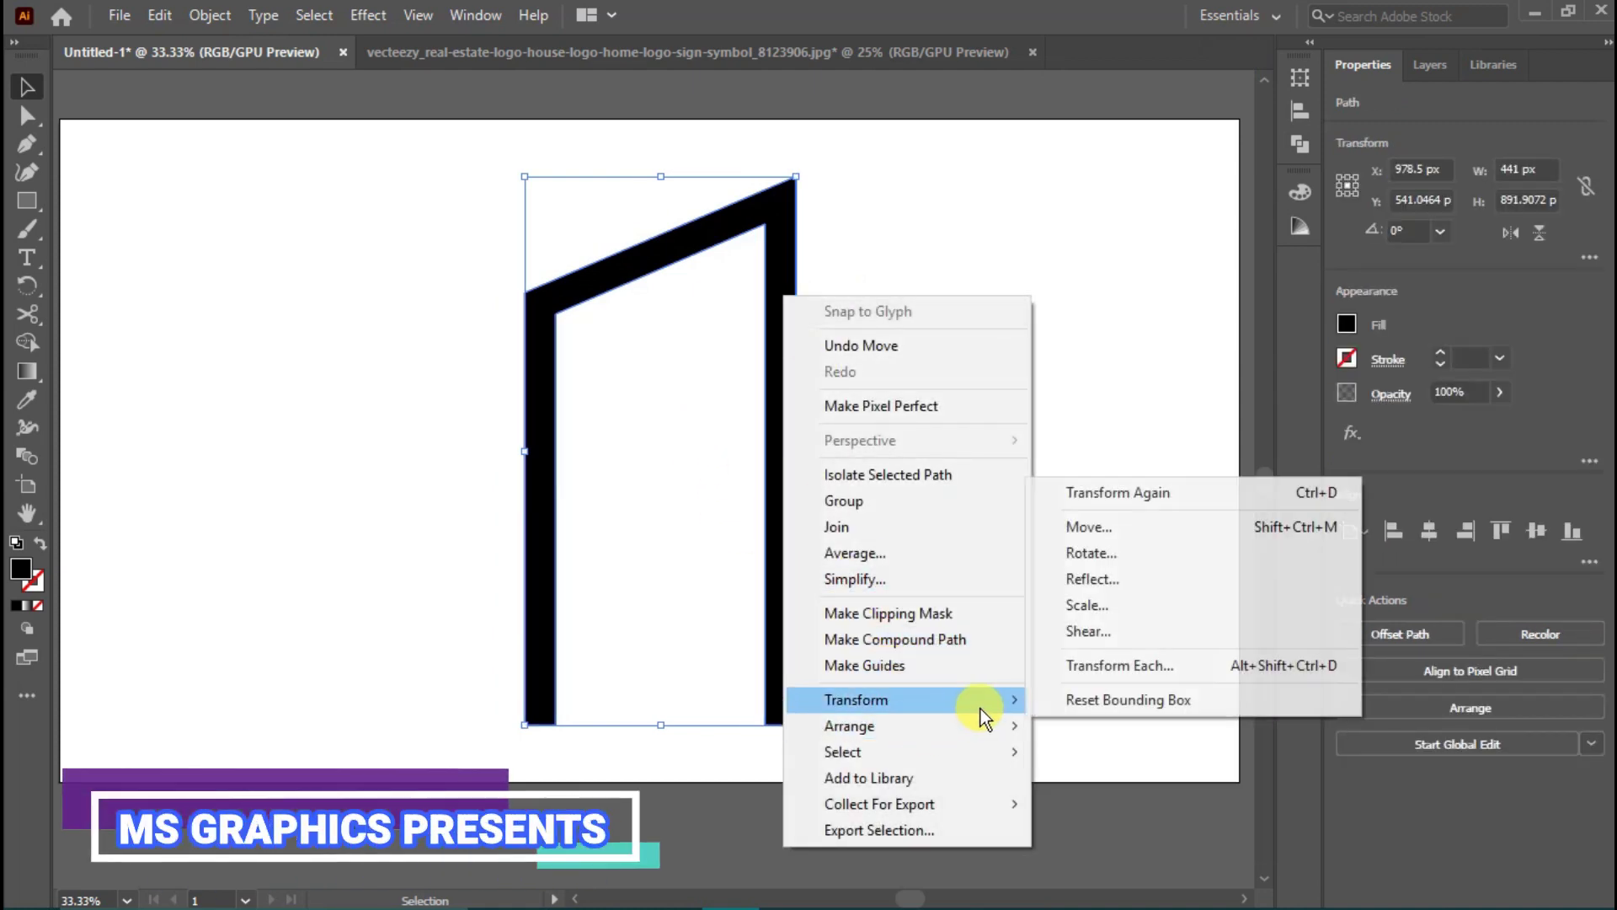
{"action": "left_click", "coordinate": [1100, 587]}
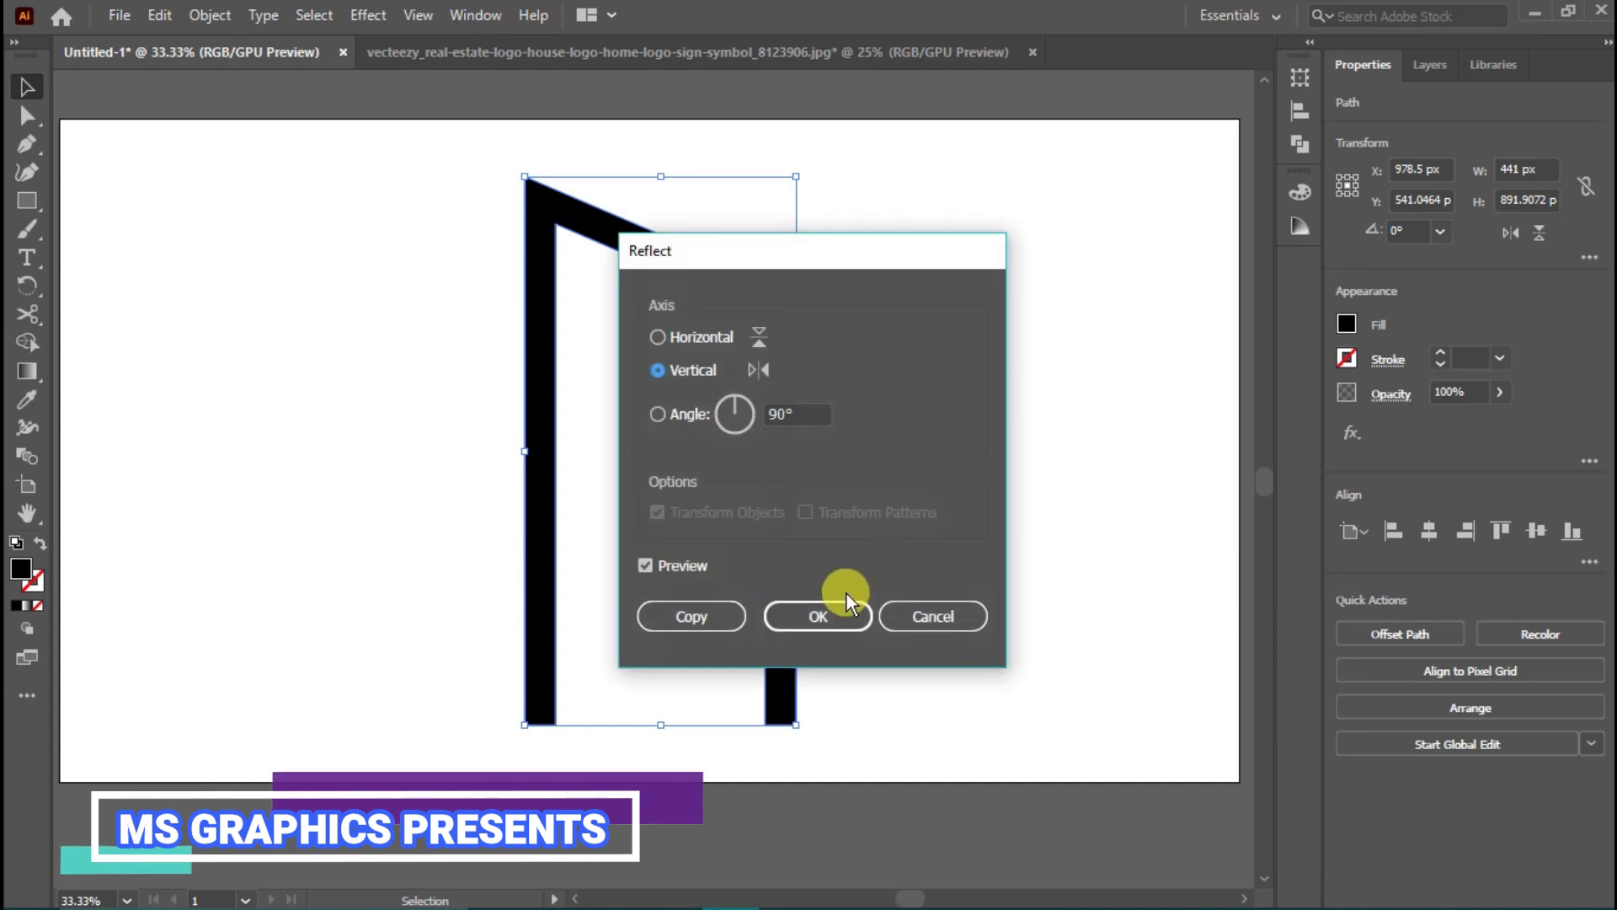
{"action": "left_click", "coordinate": [725, 614]}
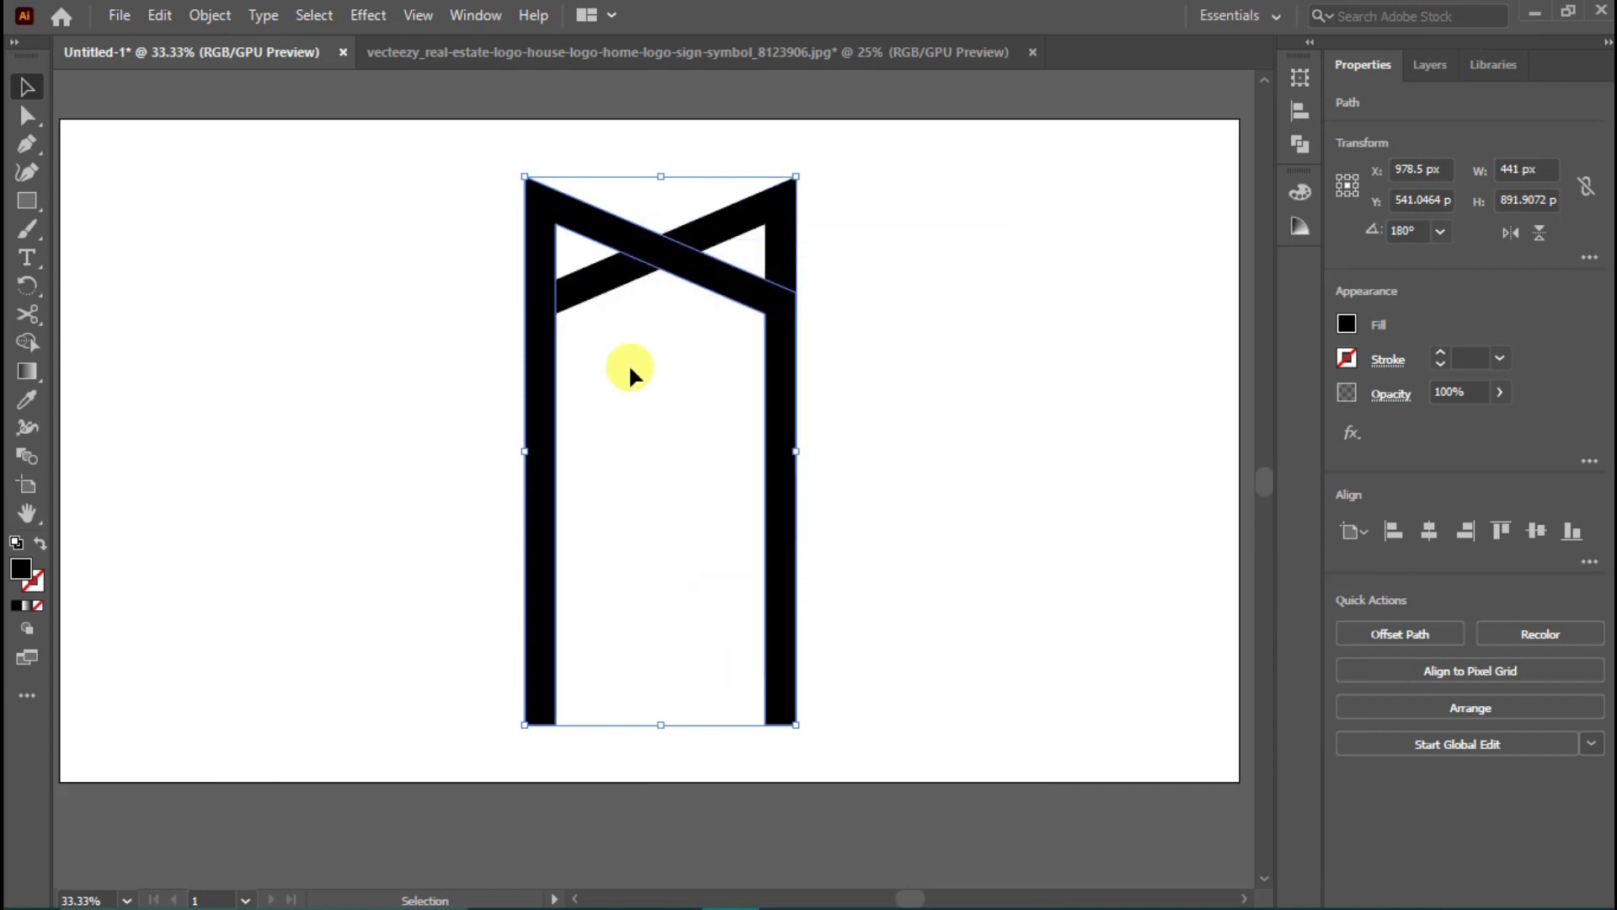
Step: Scale the mirrored copy to about 321 × 649 px and place it over the original's right leg with their bases level
{"action": "left_click_drag", "start_coordinate": [592, 287], "coordinate": [697, 380]}
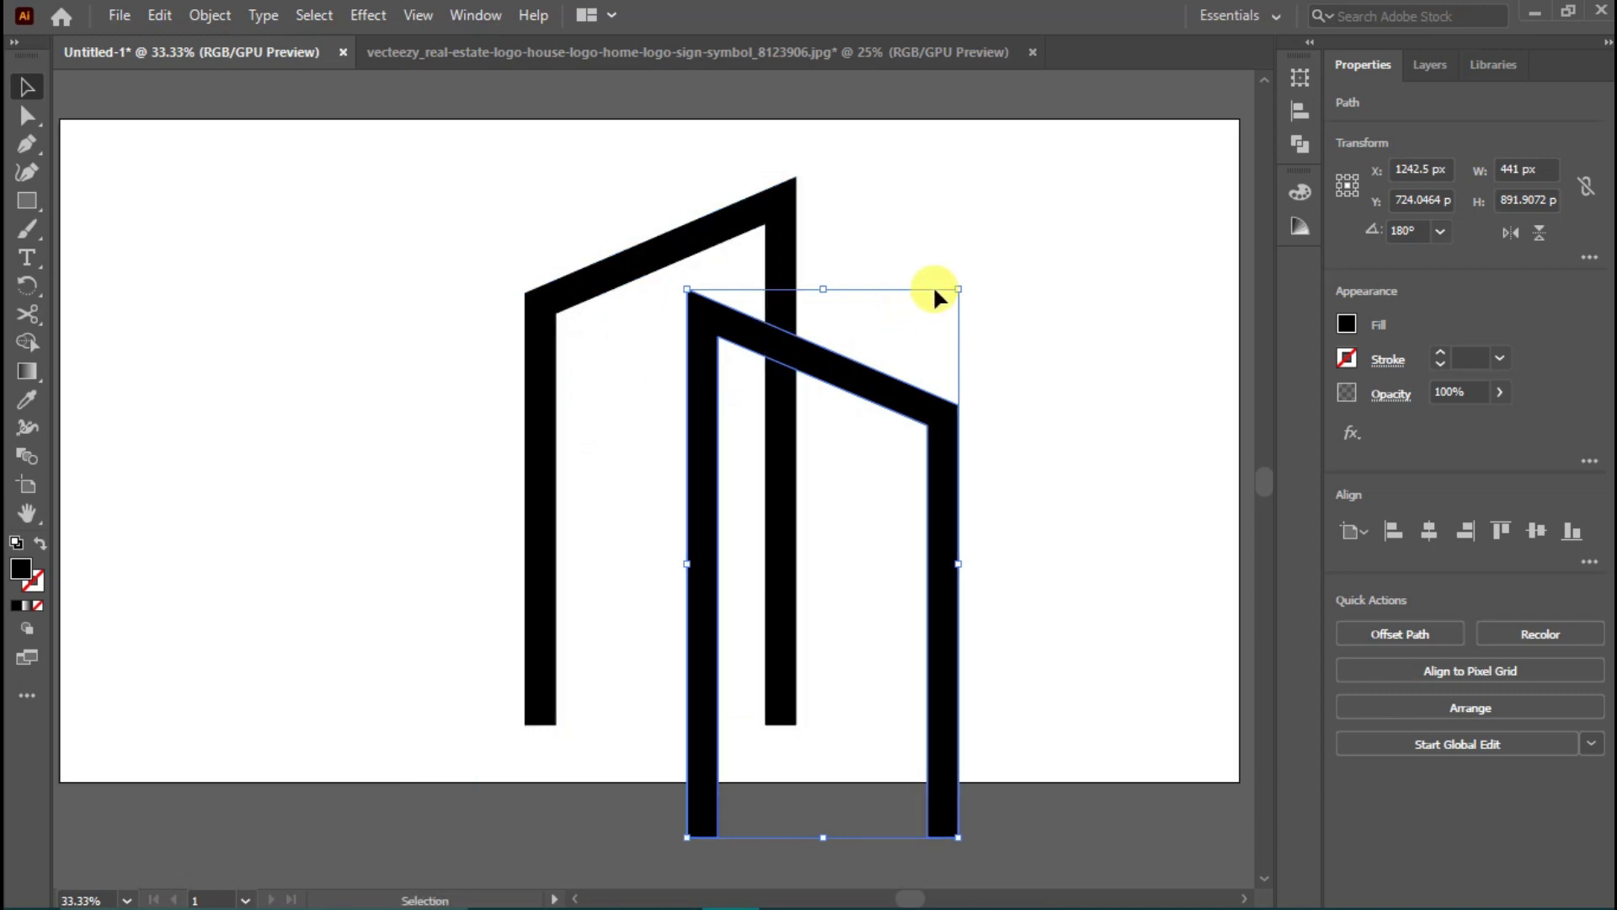
{"action": "left_click_drag", "start_coordinate": [960, 288], "coordinate": [927, 346]}
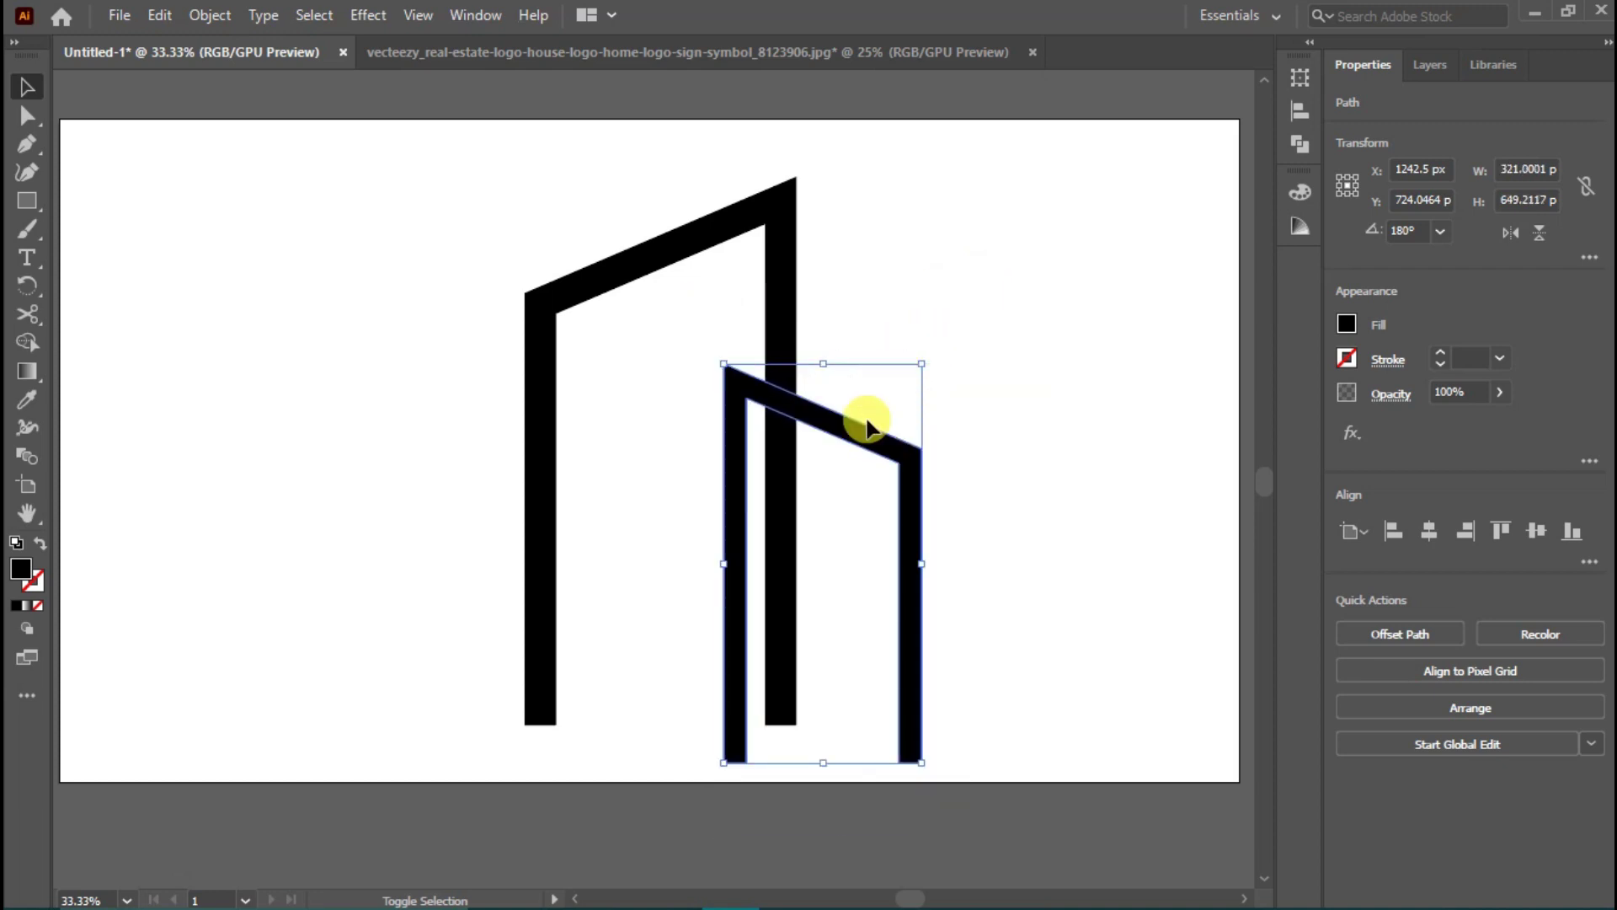
{"action": "left_click_drag", "start_coordinate": [855, 438], "coordinate": [834, 400]}
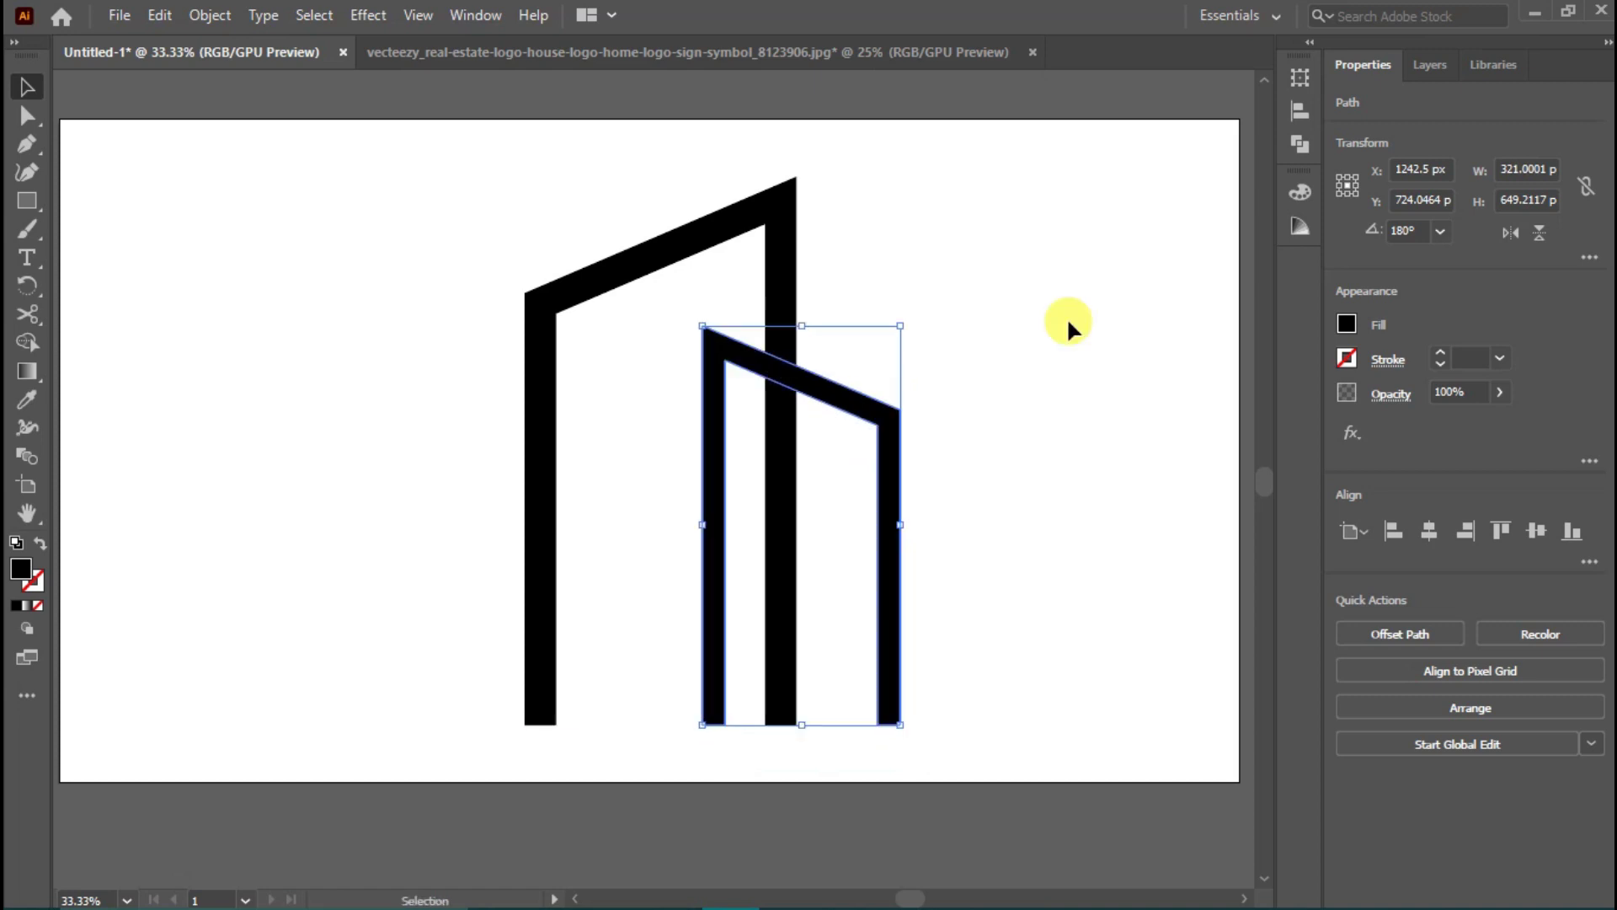
Step: Give the smaller mirrored building outline a 15 pt stroke
{"action": "left_click", "coordinate": [1433, 351]}
{"action": "left_click", "coordinate": [1433, 351]}
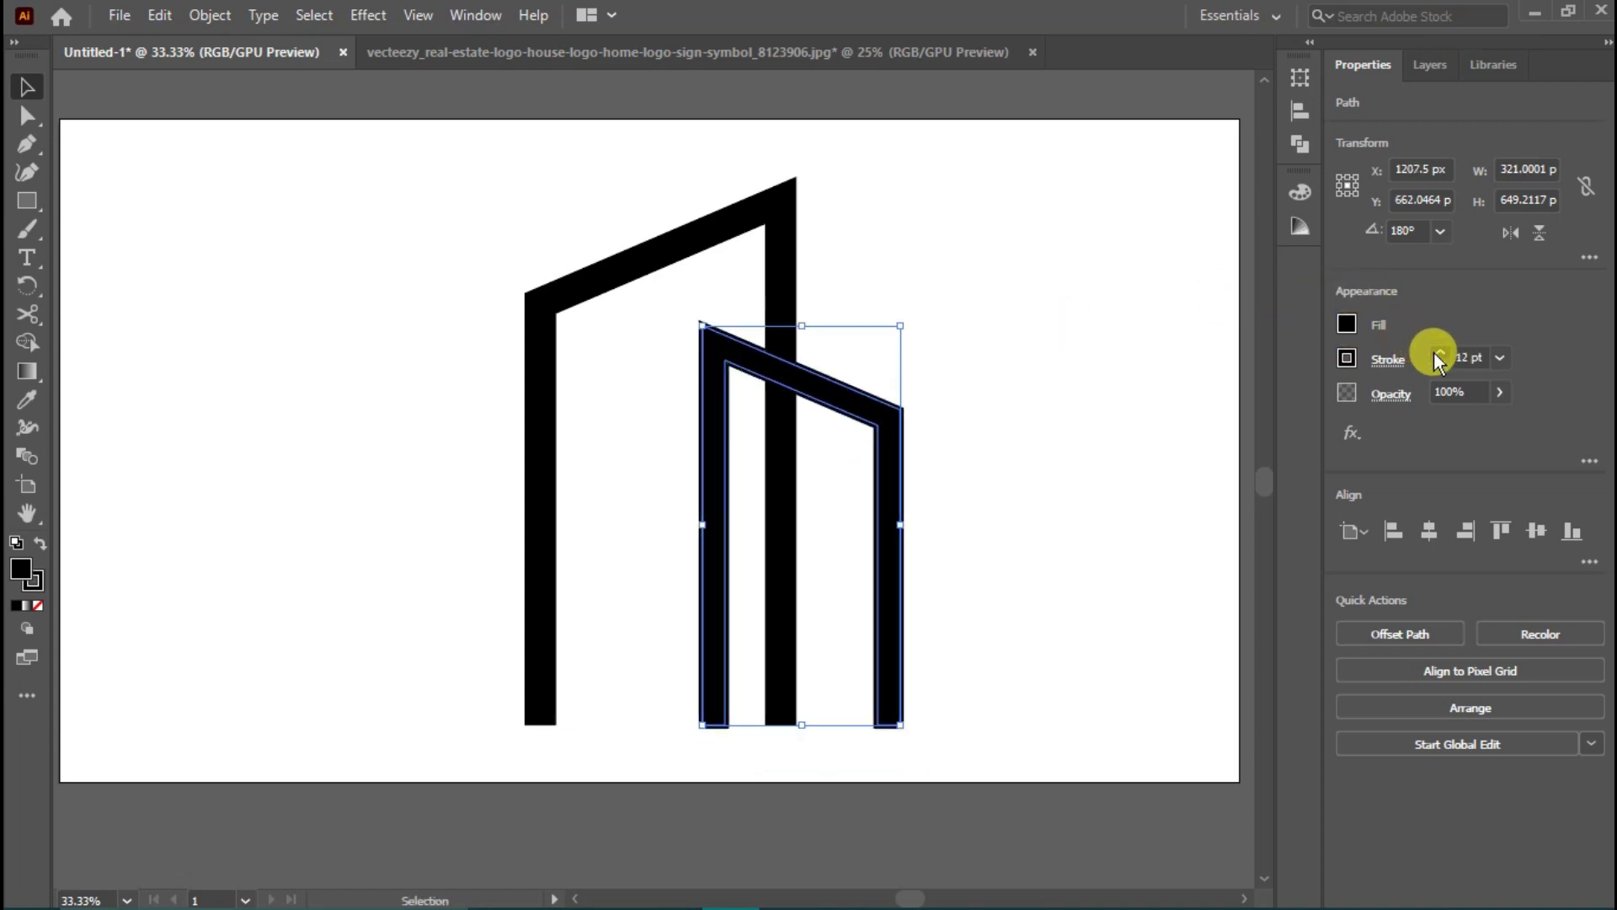
{"action": "left_click", "coordinate": [1434, 351]}
{"action": "left_click", "coordinate": [1122, 450]}
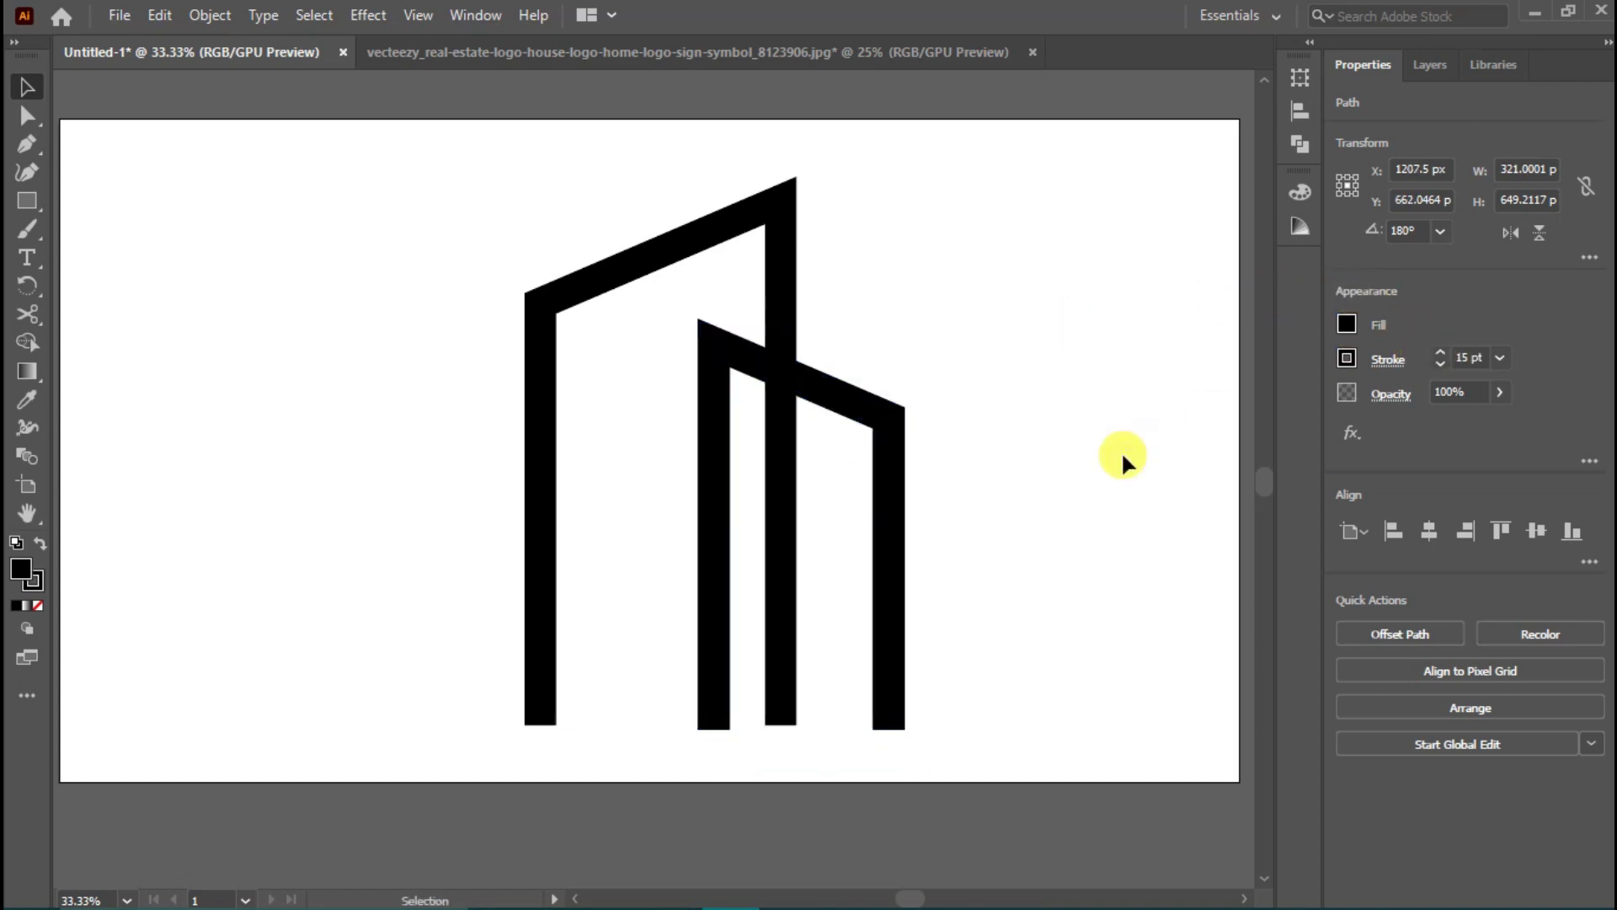
Step: Nudge the smaller outline about 8 px left, then place a vertically reflected copy of it over the tall outline's left leg
{"action": "left_click_drag", "start_coordinate": [902, 466], "coordinate": [898, 462]}
{"action": "right_click", "coordinate": [891, 464]}
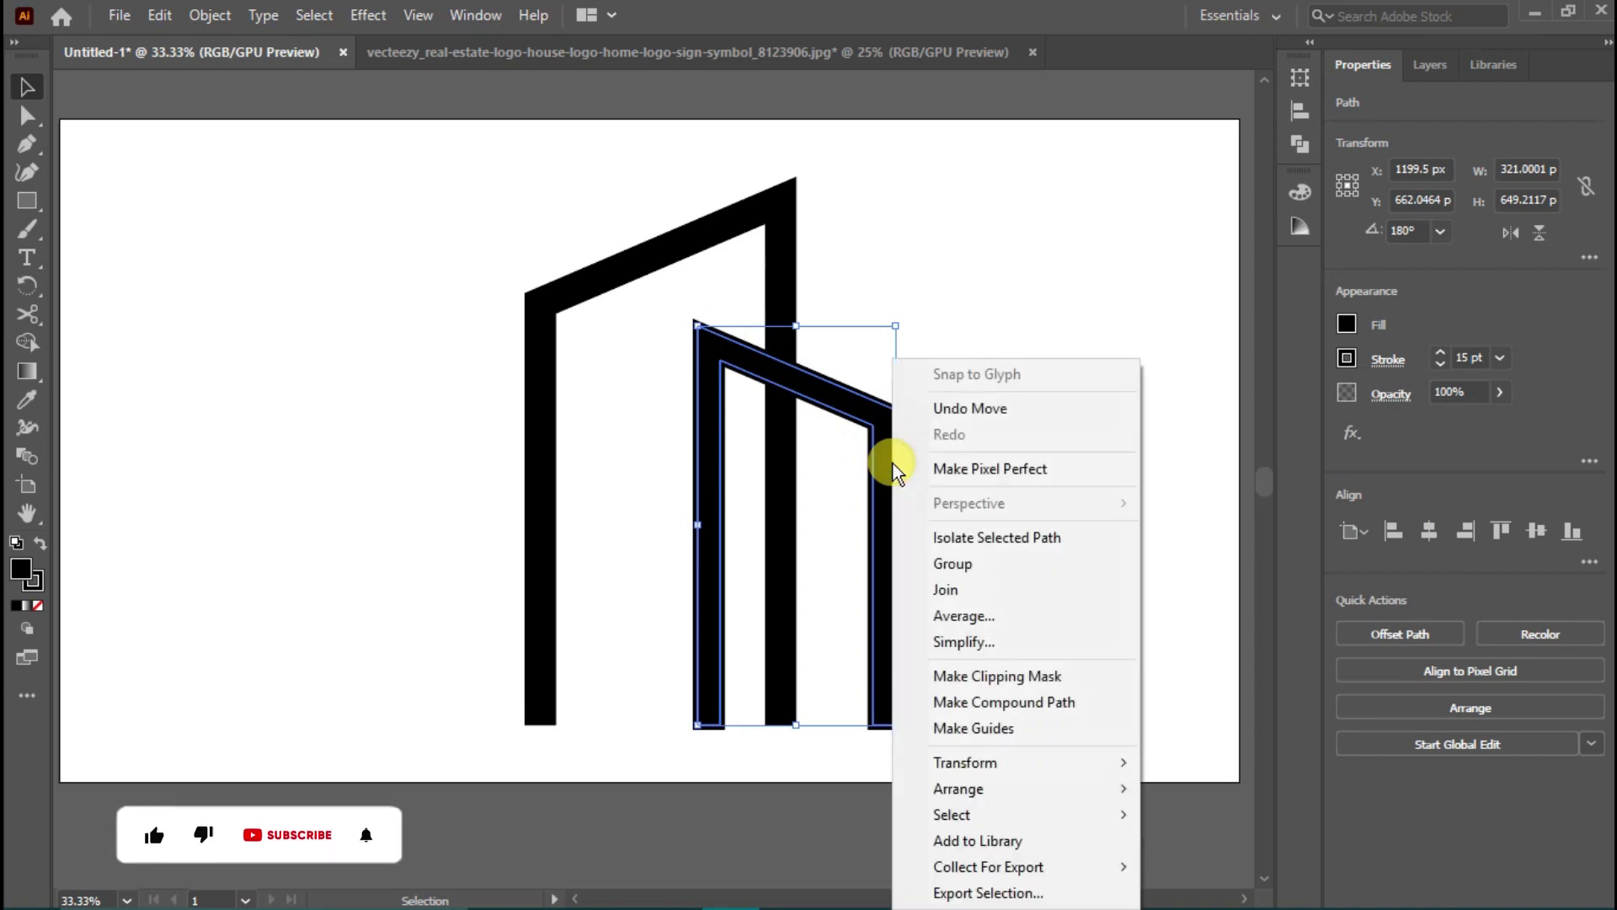
{"action": "mouse_move", "coordinate": [1003, 775]}
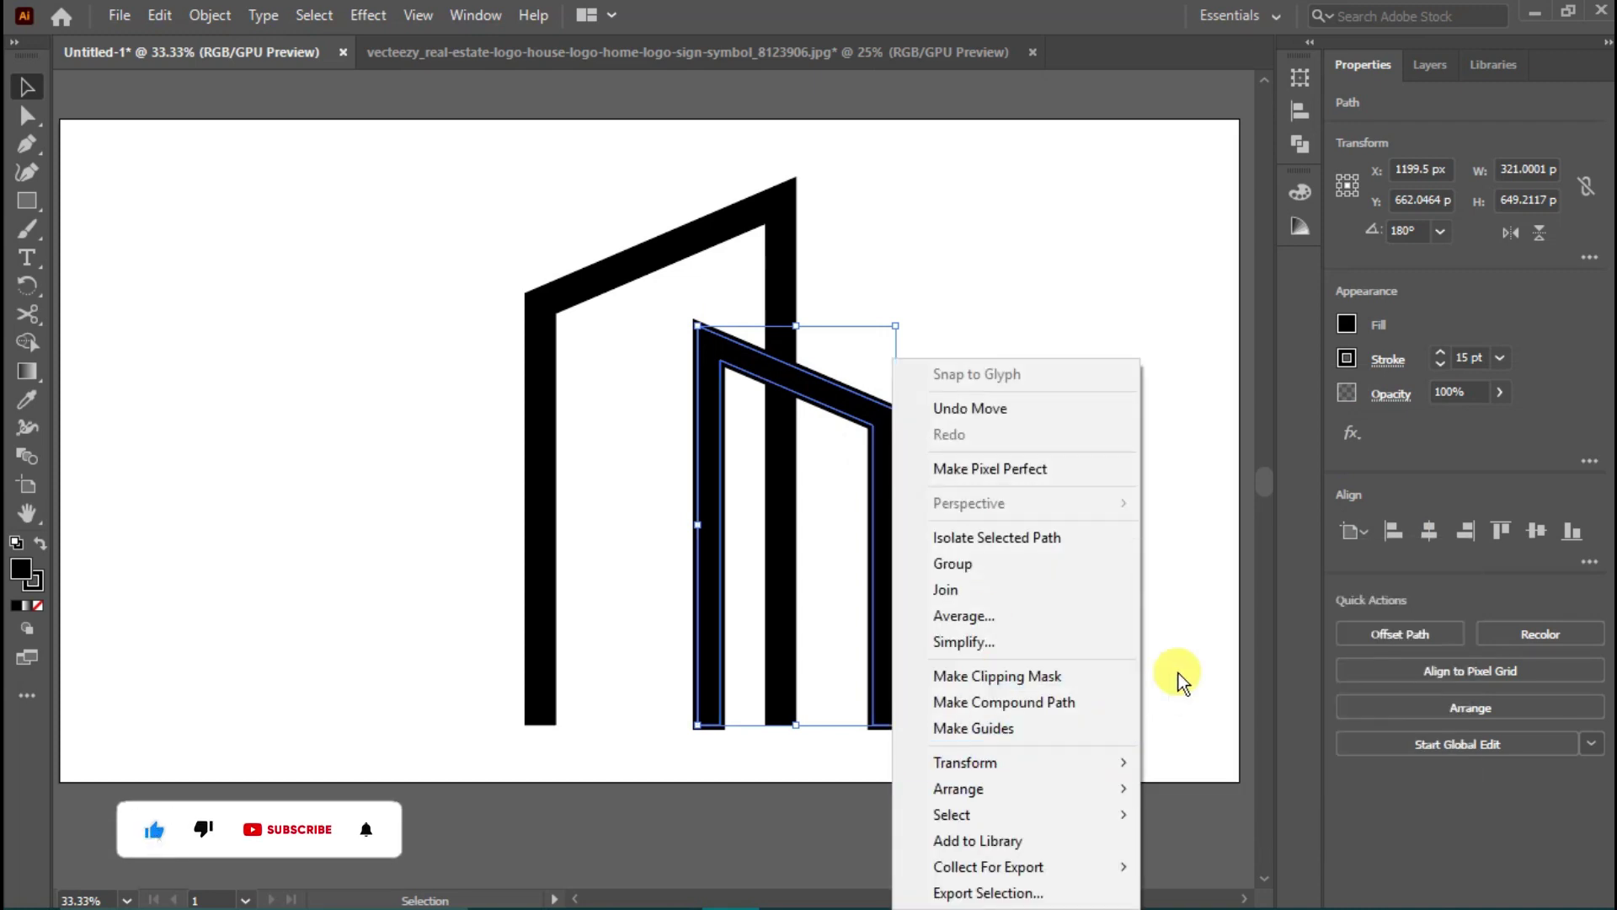
{"action": "mouse_move", "coordinate": [1112, 762]}
{"action": "left_click", "coordinate": [1201, 647]}
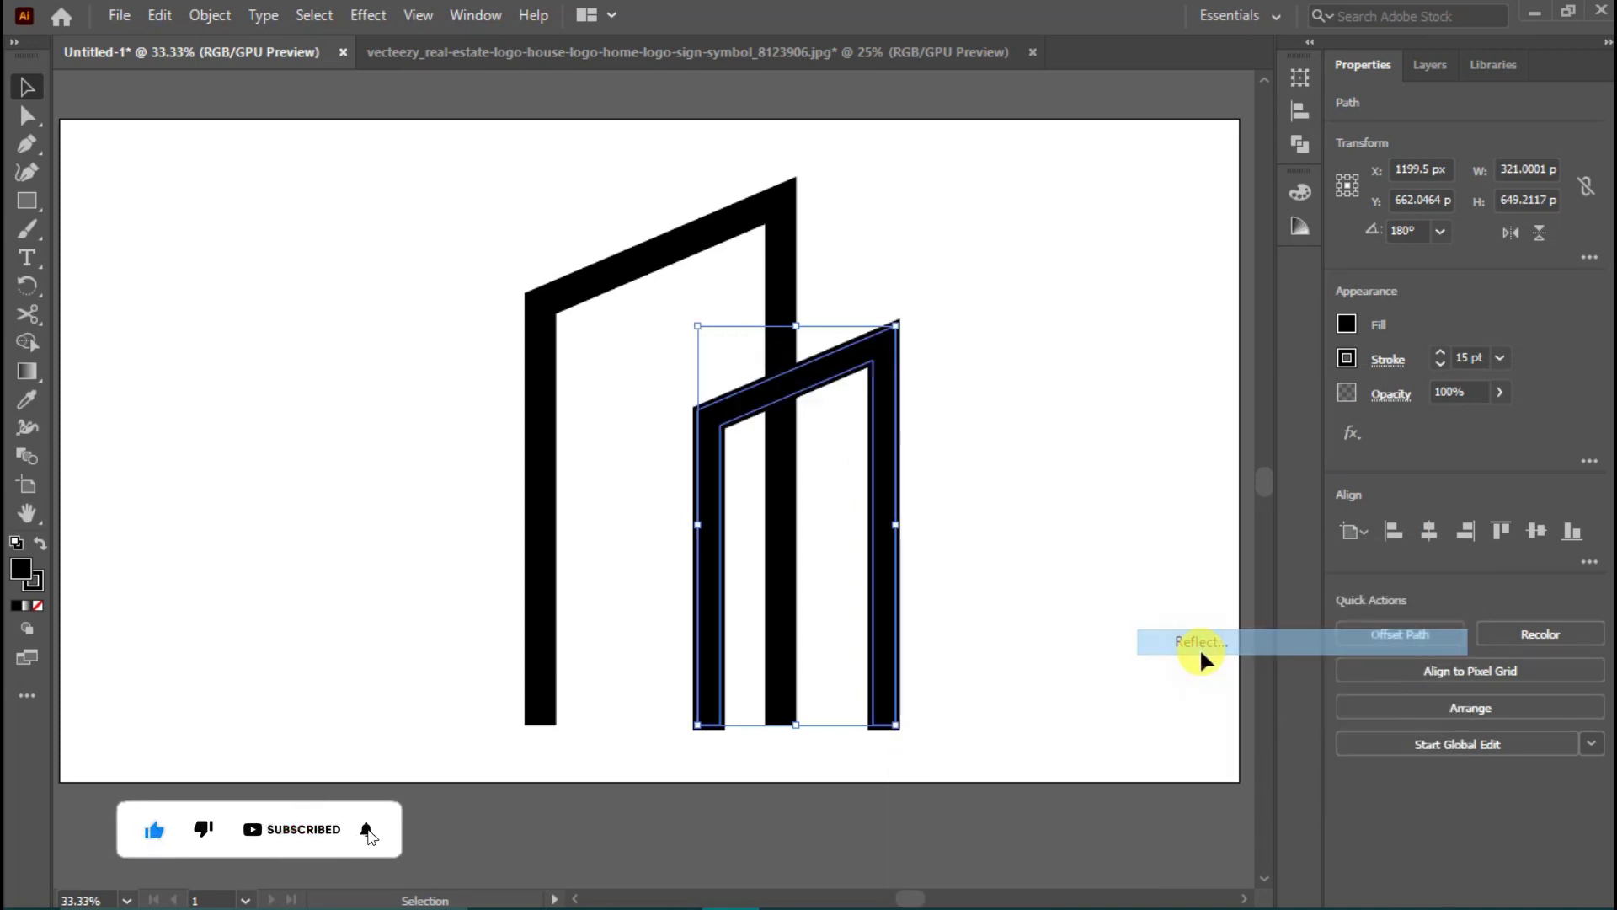
{"action": "left_click", "coordinate": [721, 604]}
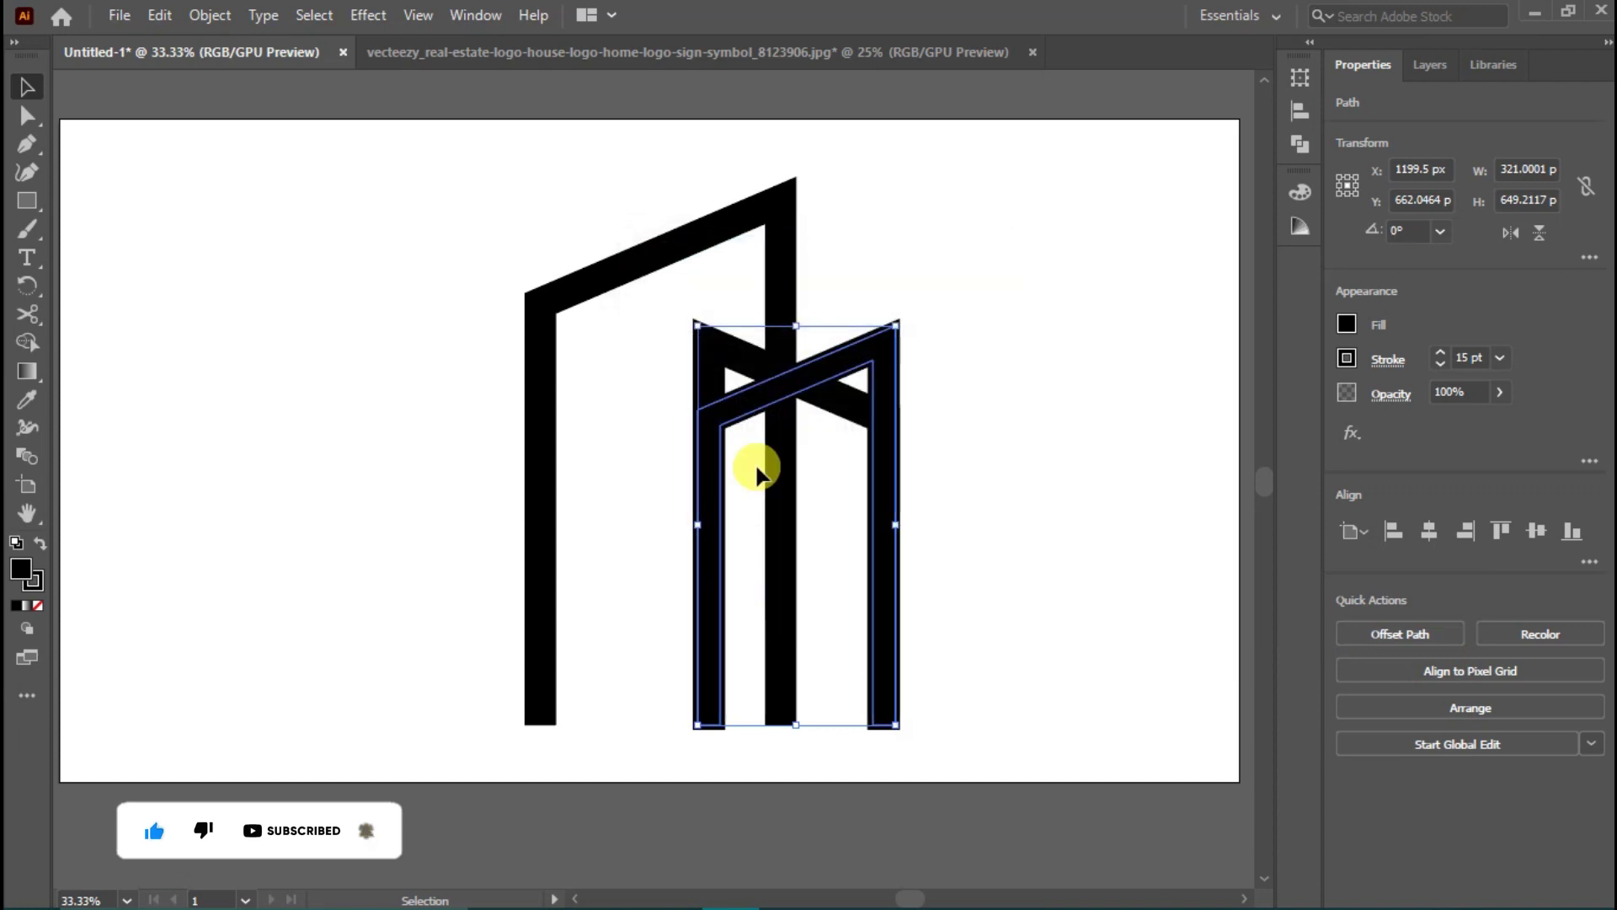
{"action": "left_click_drag", "start_coordinate": [744, 413], "coordinate": [479, 413]}
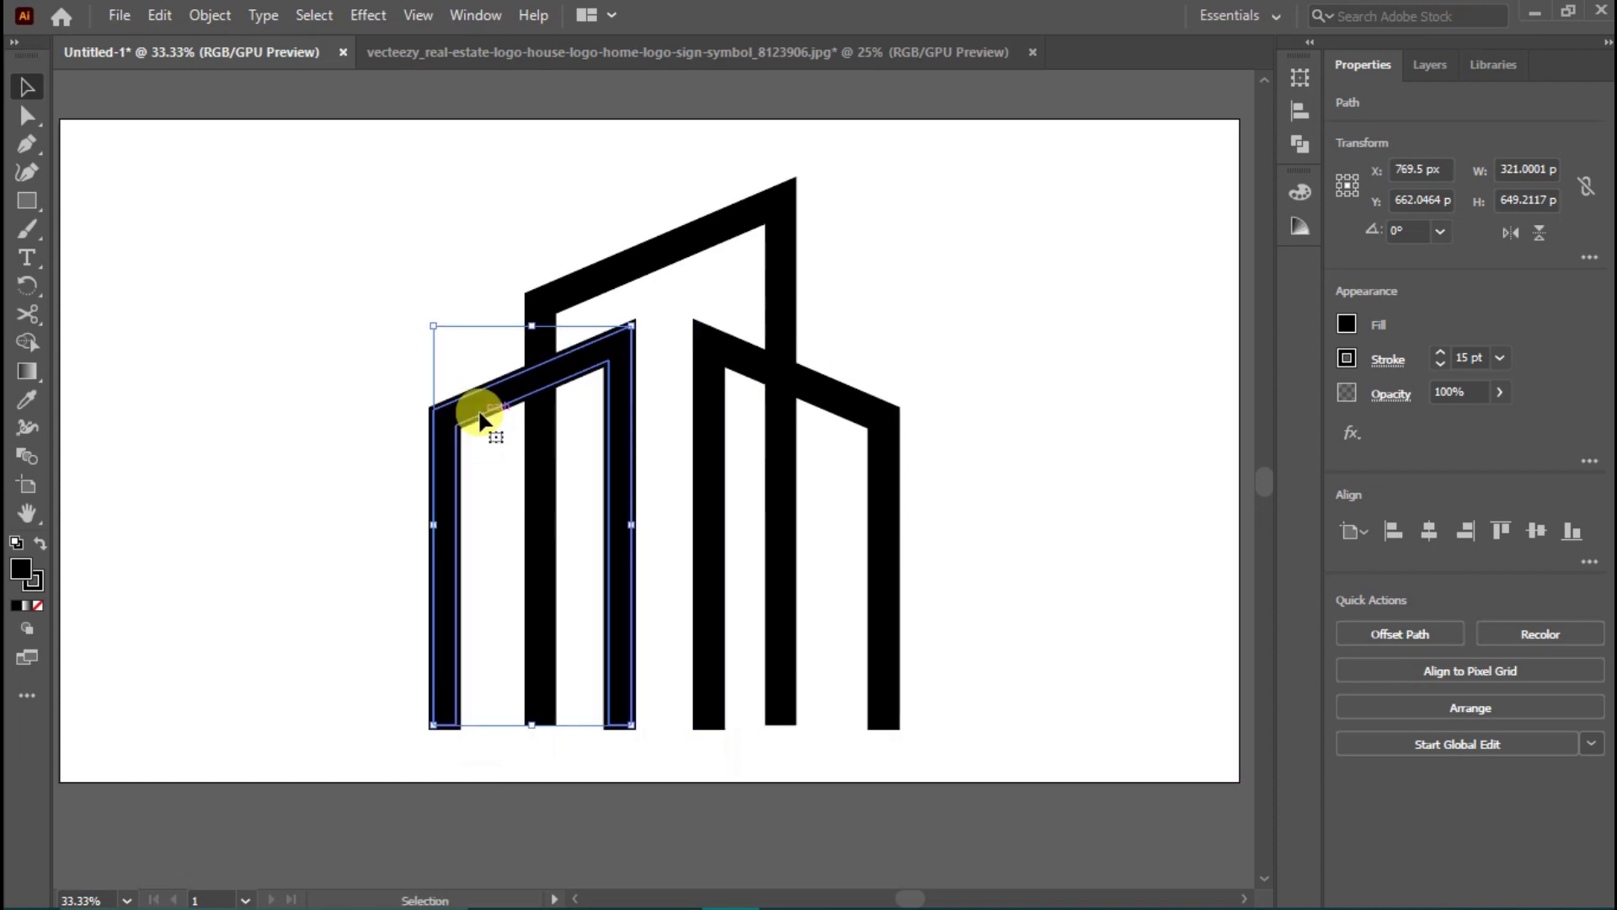
Step: Scale the left building outline to about 262 × 530 px and move it about 35 px to the right
{"action": "left_click", "coordinate": [955, 384]}
{"action": "left_click", "coordinate": [631, 438]}
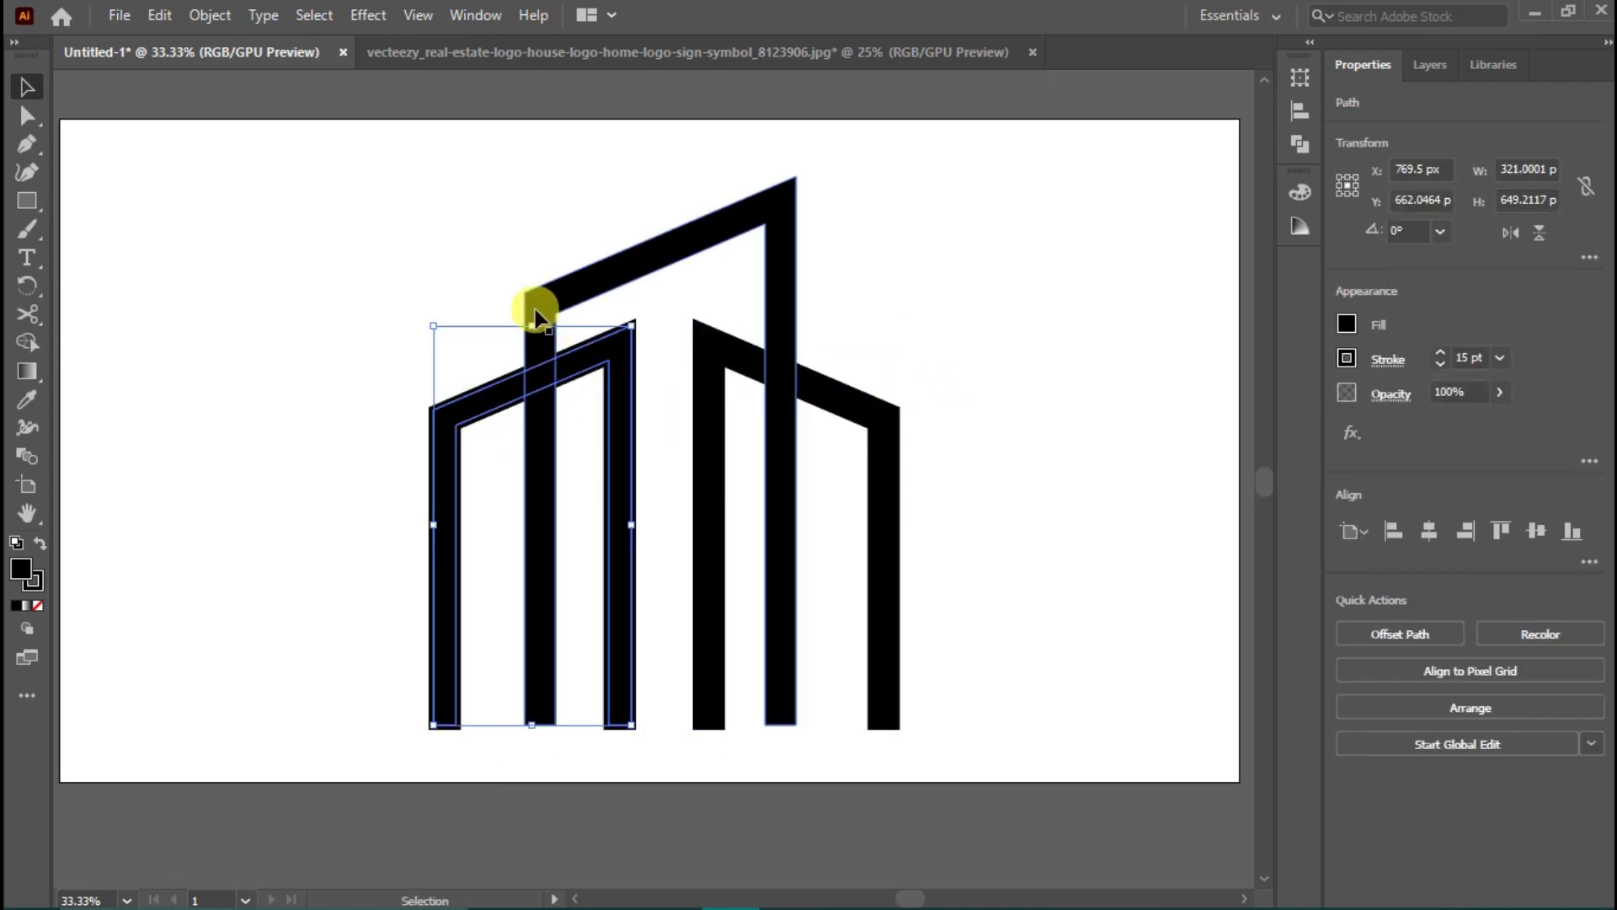
{"action": "left_click_drag", "start_coordinate": [631, 326], "coordinate": [596, 399]}
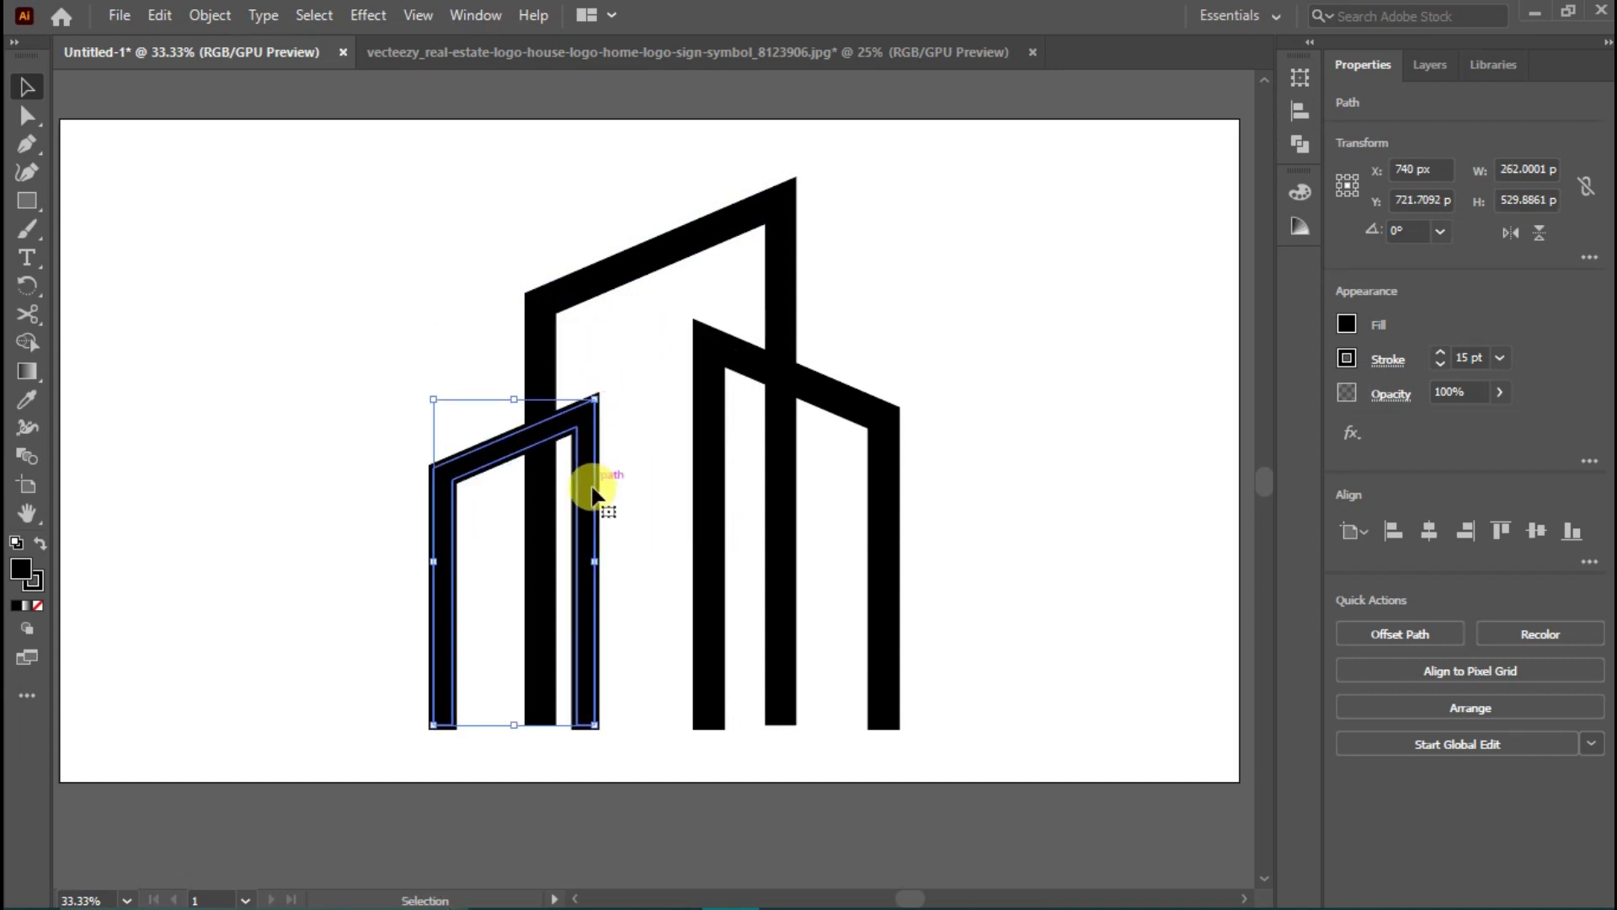
{"action": "left_click_drag", "start_coordinate": [587, 493], "coordinate": [609, 495]}
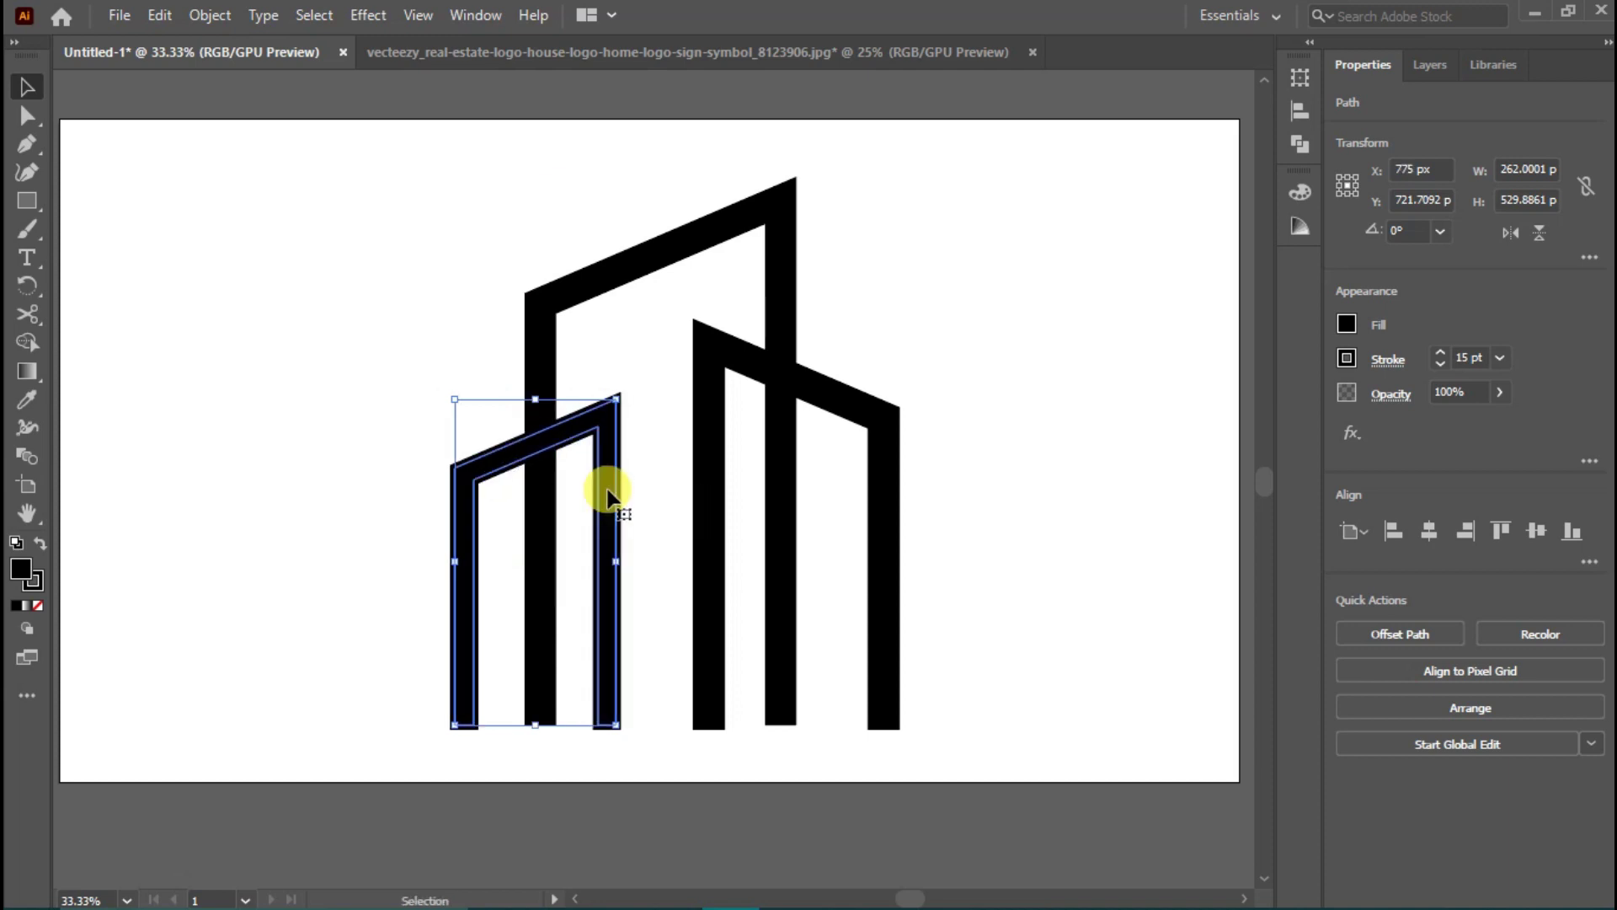
Step: Increase the left building outline's stroke to 20 pt
{"action": "left_click", "coordinate": [1439, 350]}
{"action": "left_click", "coordinate": [1439, 350]}
{"action": "double_click", "coordinate": [1439, 350]}
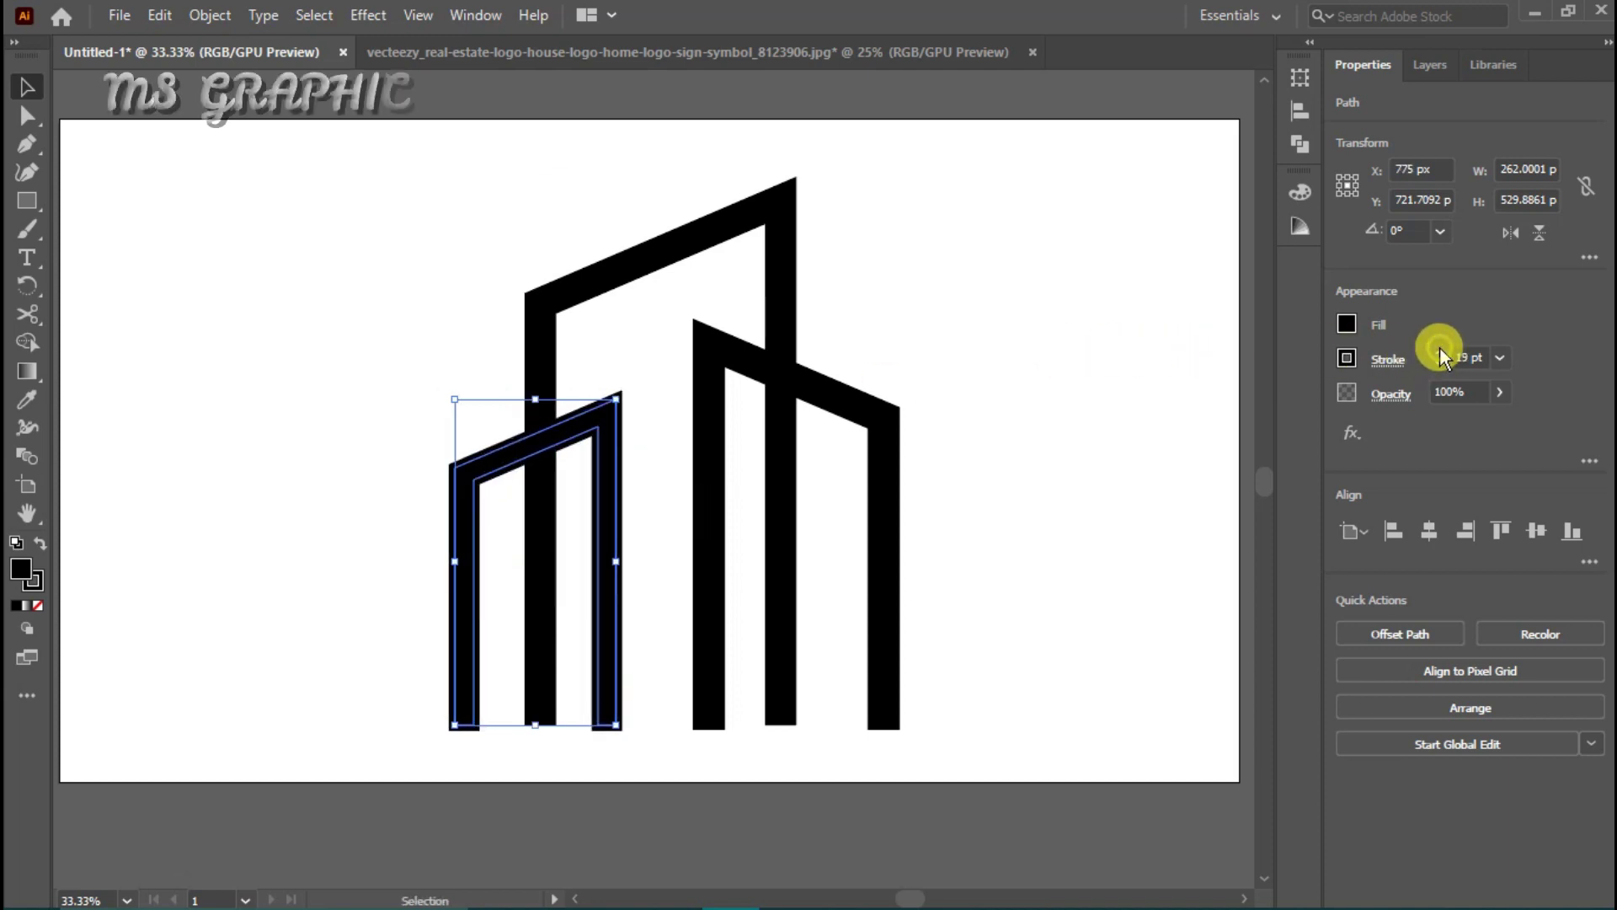
{"action": "left_click", "coordinate": [1001, 400]}
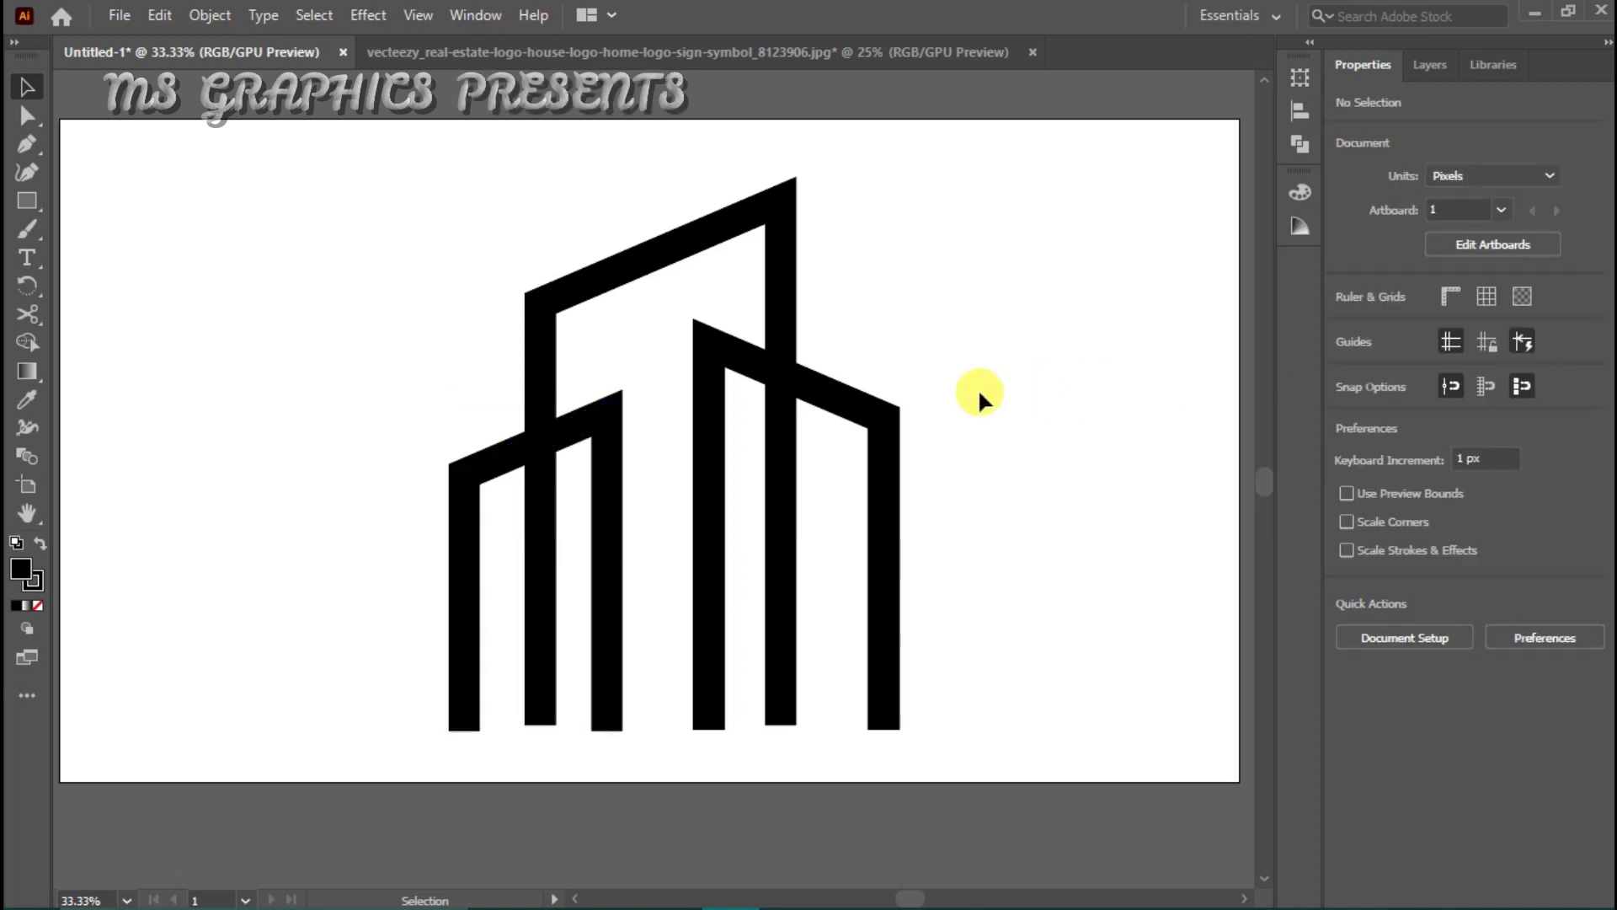
Step: Add a thin stroke to the tall central outline to make it slightly thicker than the side buildings
{"action": "left_click", "coordinate": [537, 316]}
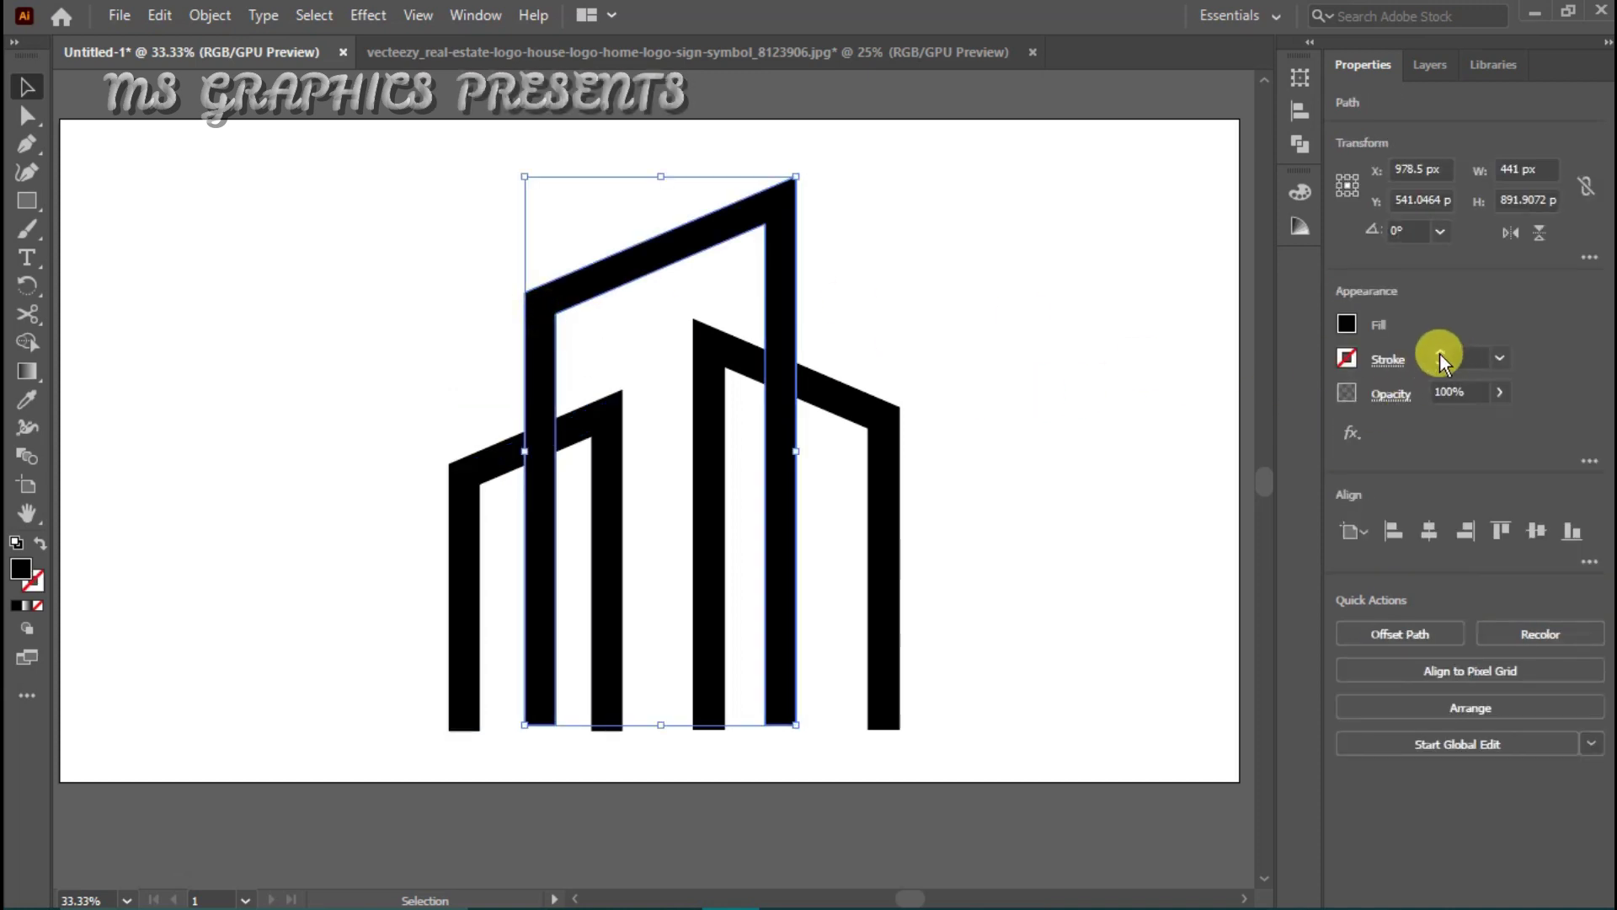
{"action": "left_click", "coordinate": [1438, 354]}
{"action": "left_click", "coordinate": [1439, 354]}
{"action": "left_click", "coordinate": [1439, 354]}
{"action": "left_click", "coordinate": [1439, 353]}
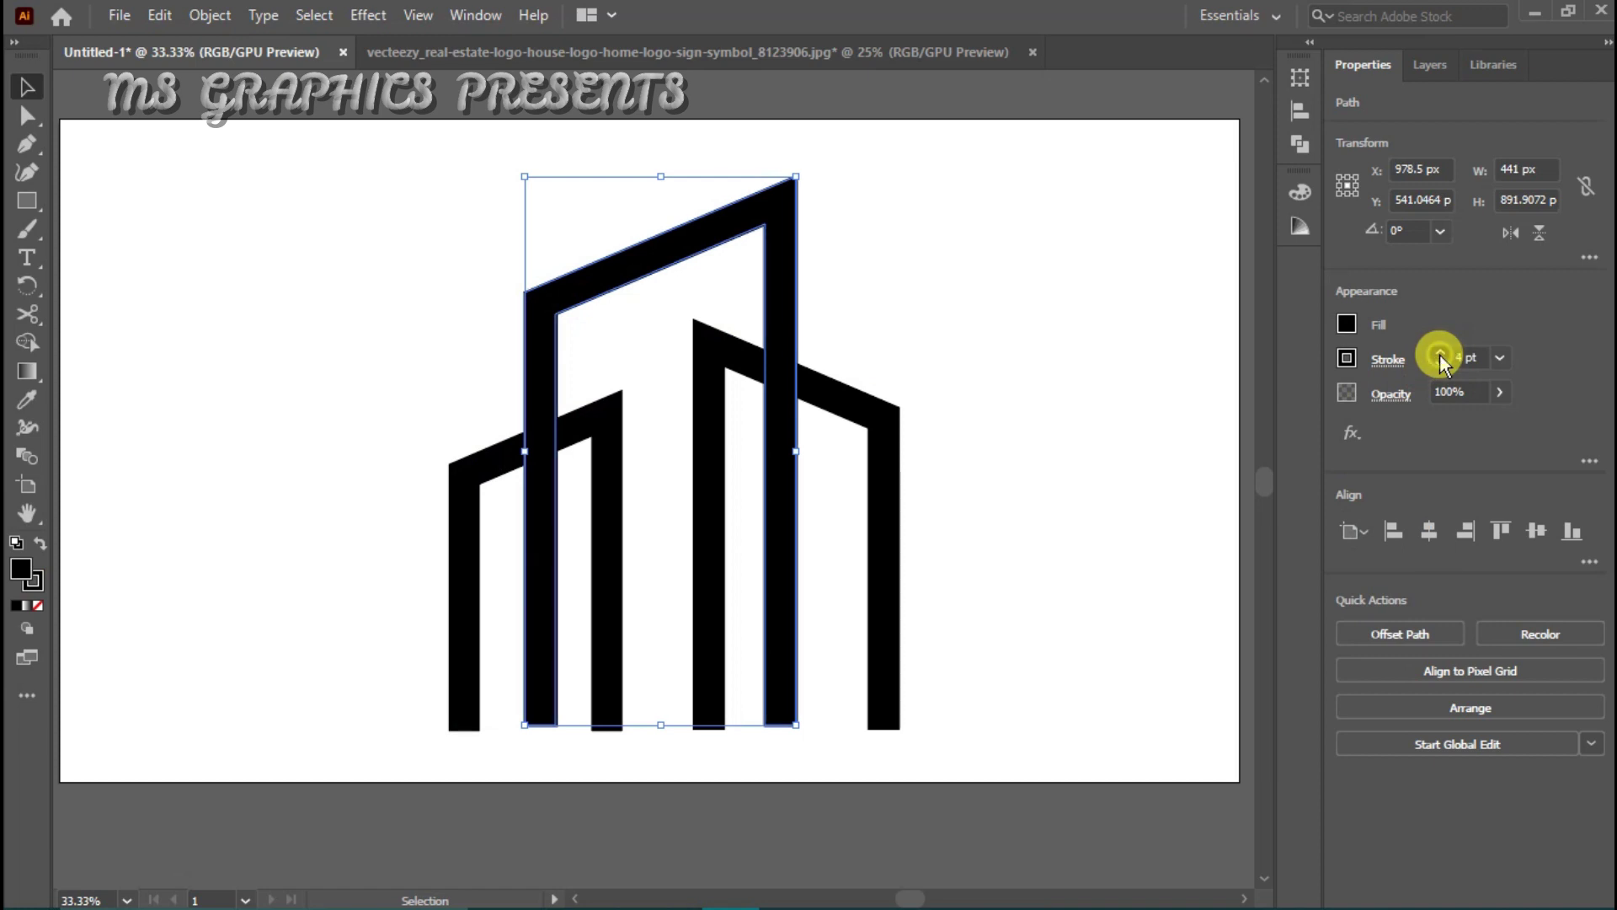
{"action": "left_click", "coordinate": [1439, 354]}
{"action": "left_click", "coordinate": [1439, 354]}
{"action": "left_click", "coordinate": [1438, 354]}
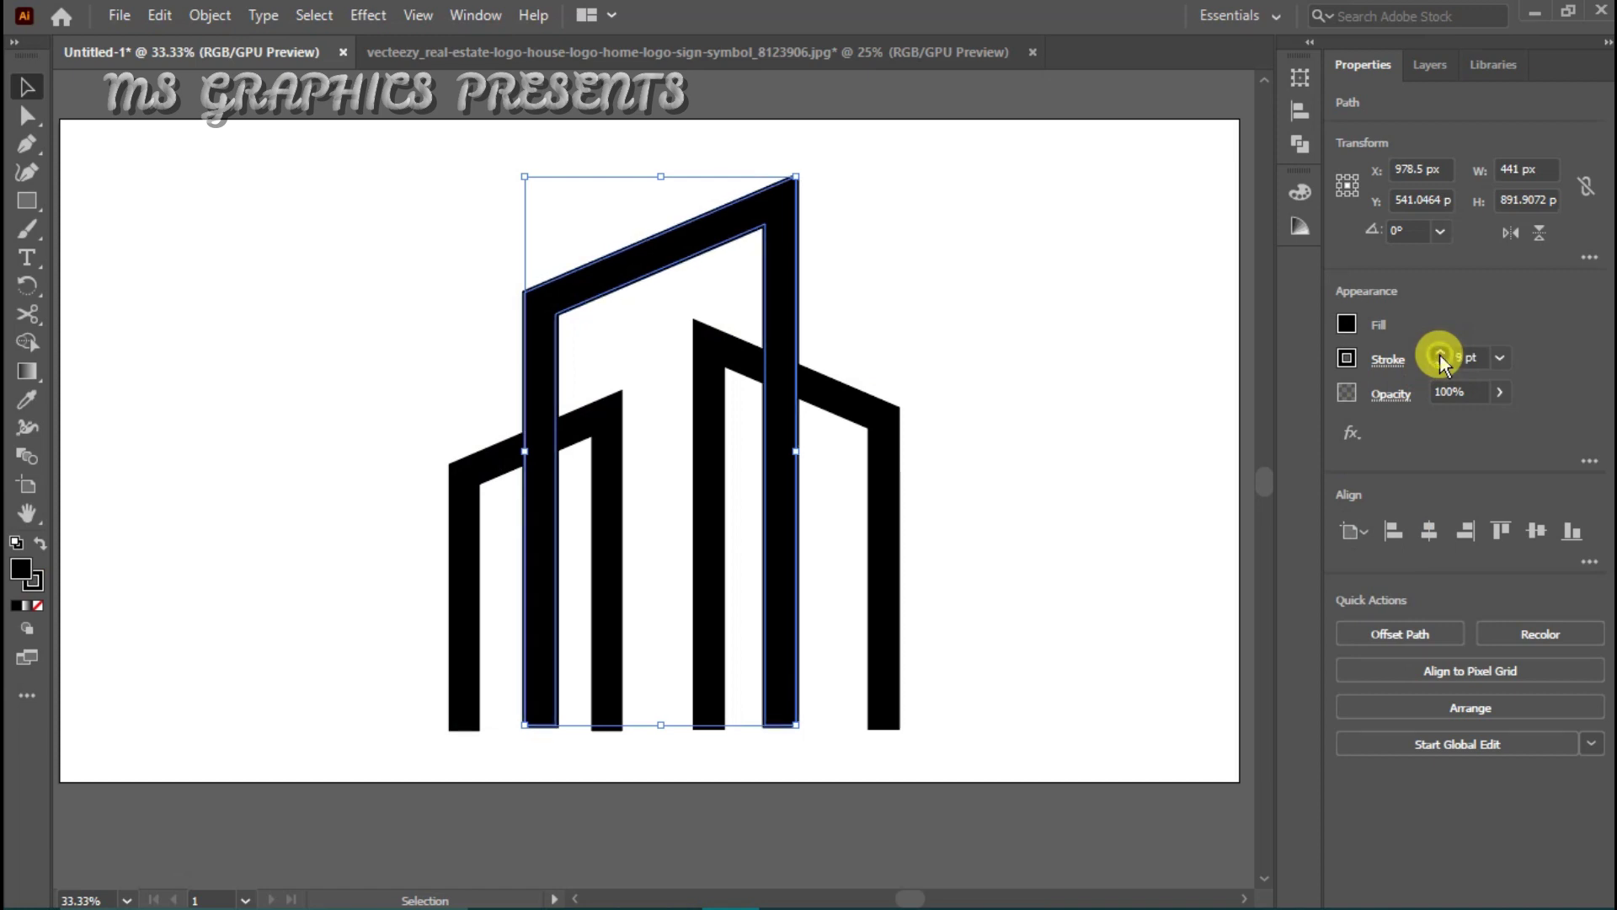
{"action": "left_click", "coordinate": [1439, 354]}
{"action": "left_click", "coordinate": [1105, 342]}
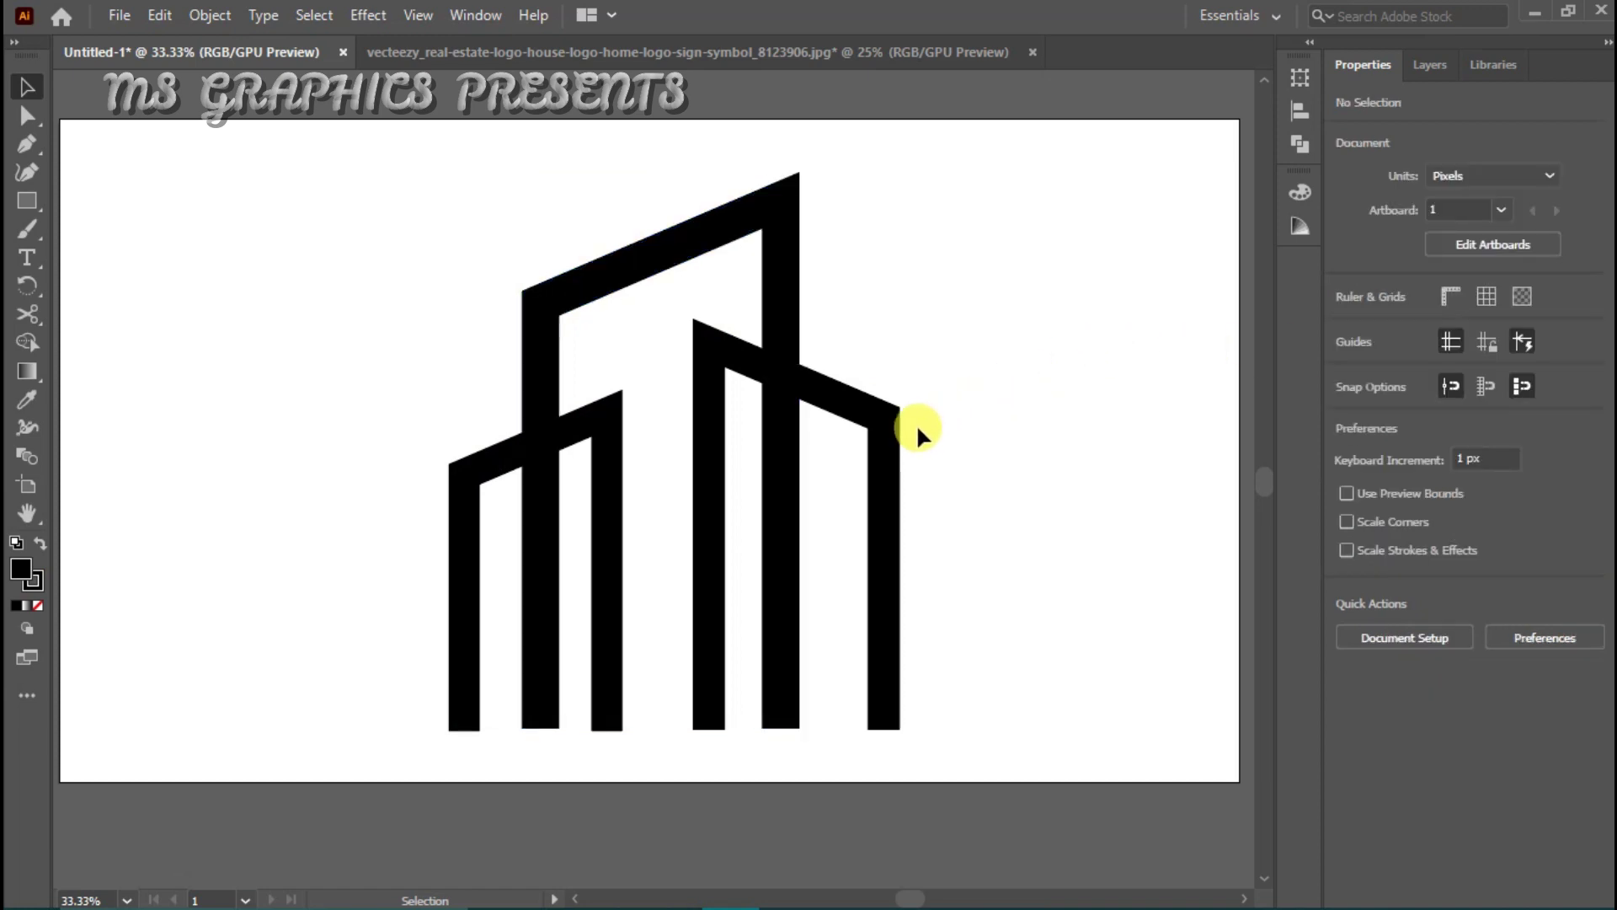
Step: Increase the right building outline's stroke to 20 pt to match the left building's stroke
{"action": "left_click", "coordinate": [889, 433]}
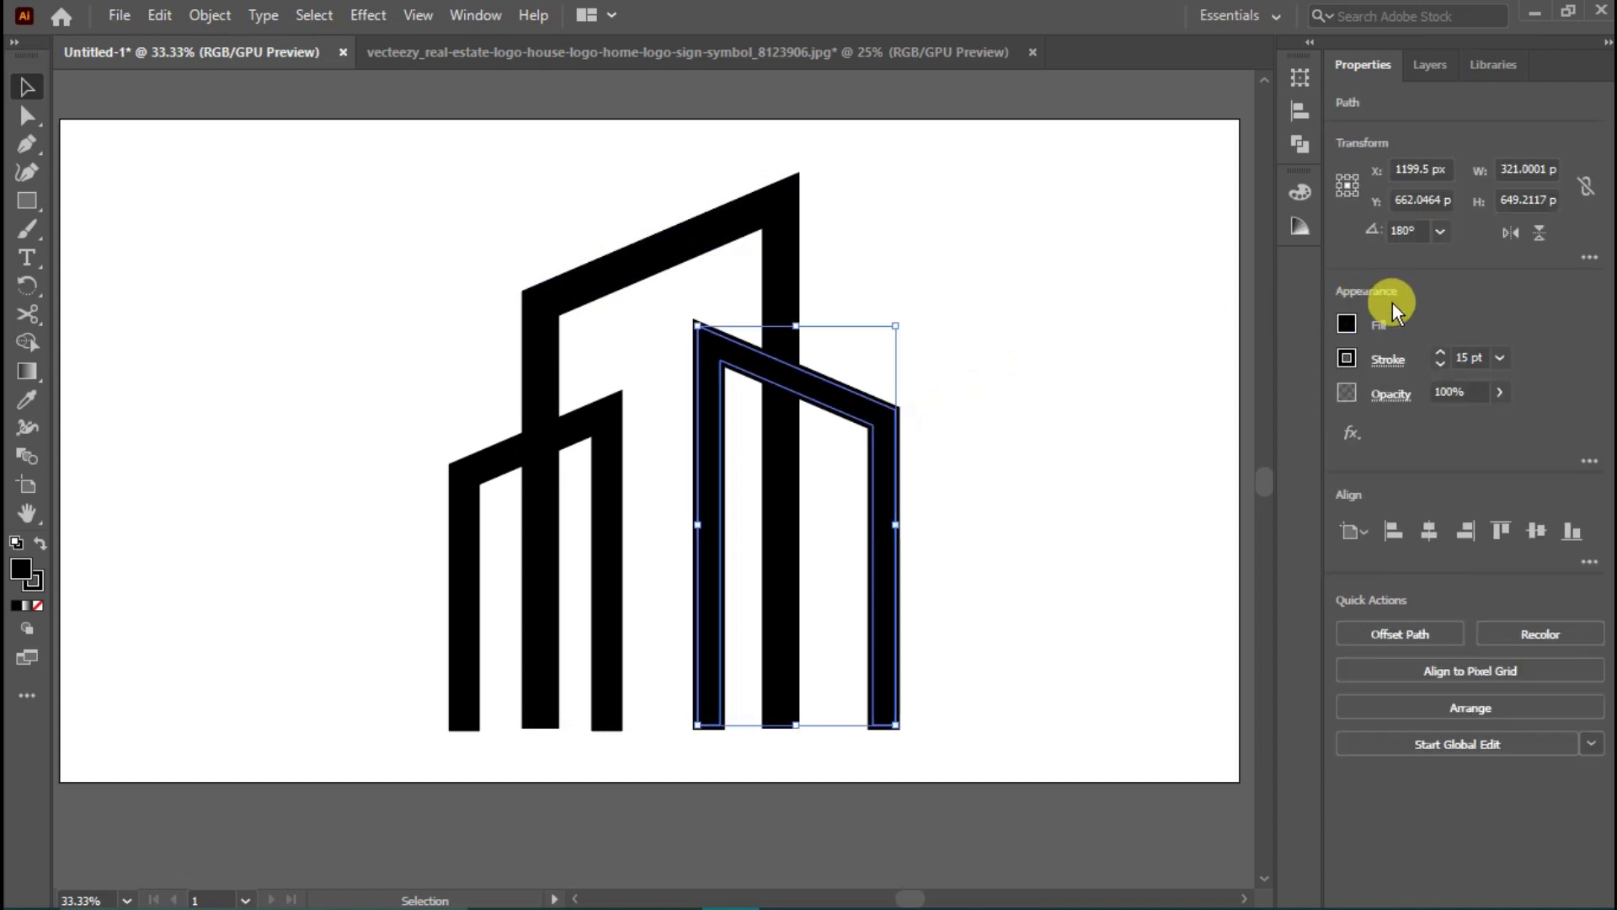
{"action": "left_click", "coordinate": [1442, 355]}
{"action": "left_click", "coordinate": [1441, 355]}
{"action": "left_click", "coordinate": [1441, 355]}
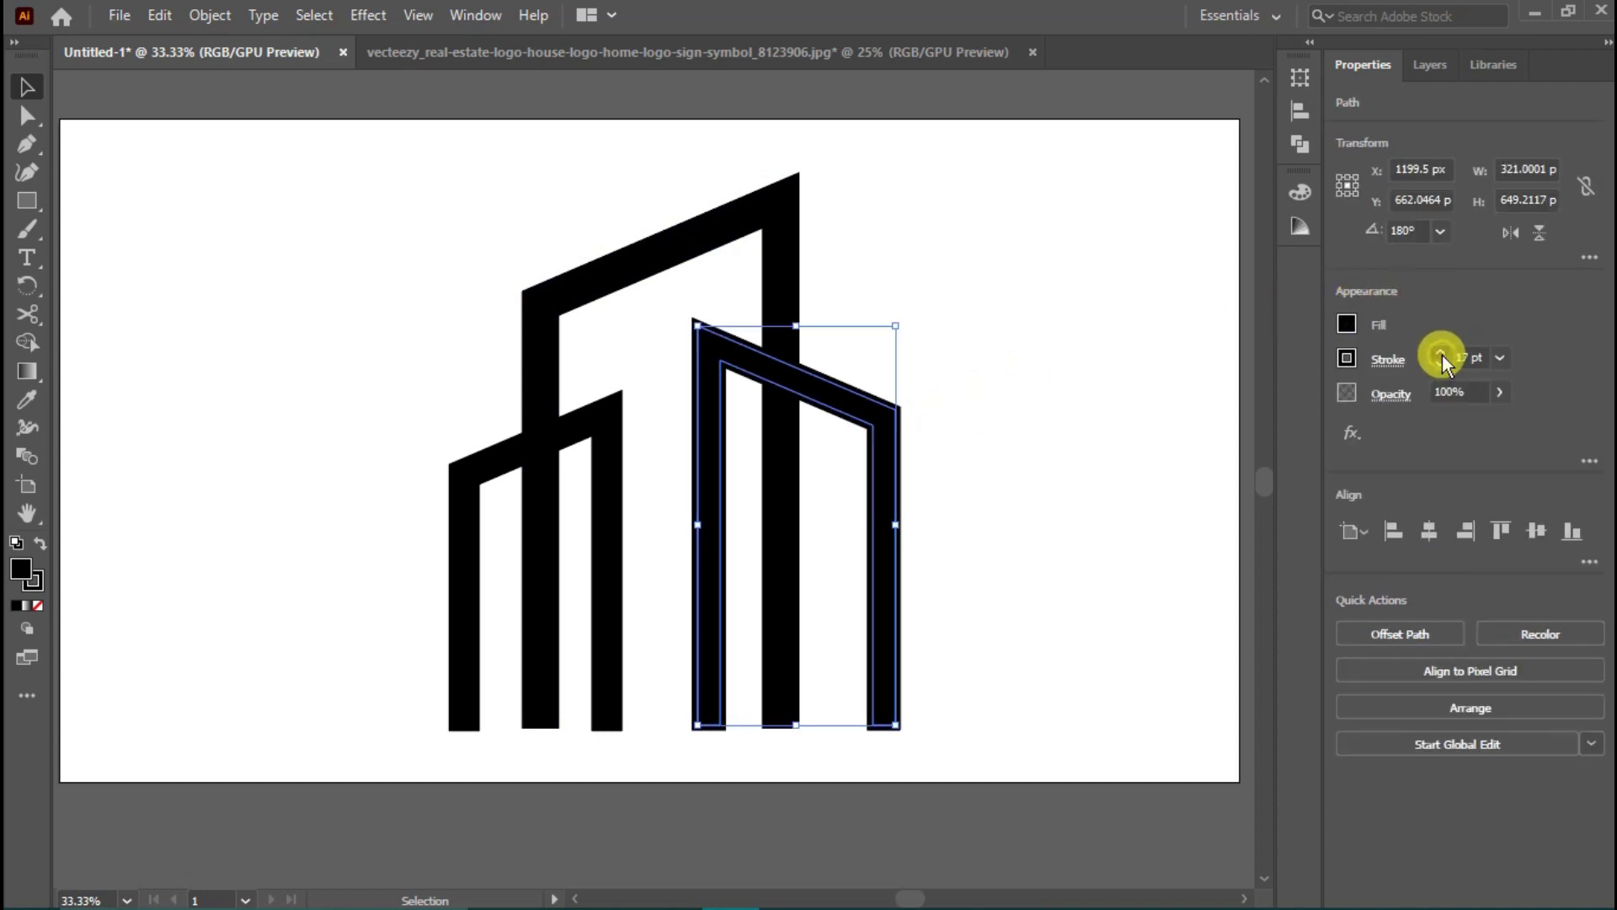
{"action": "left_click", "coordinate": [1441, 355]}
{"action": "left_click", "coordinate": [1441, 355]}
{"action": "left_click", "coordinate": [1109, 347]}
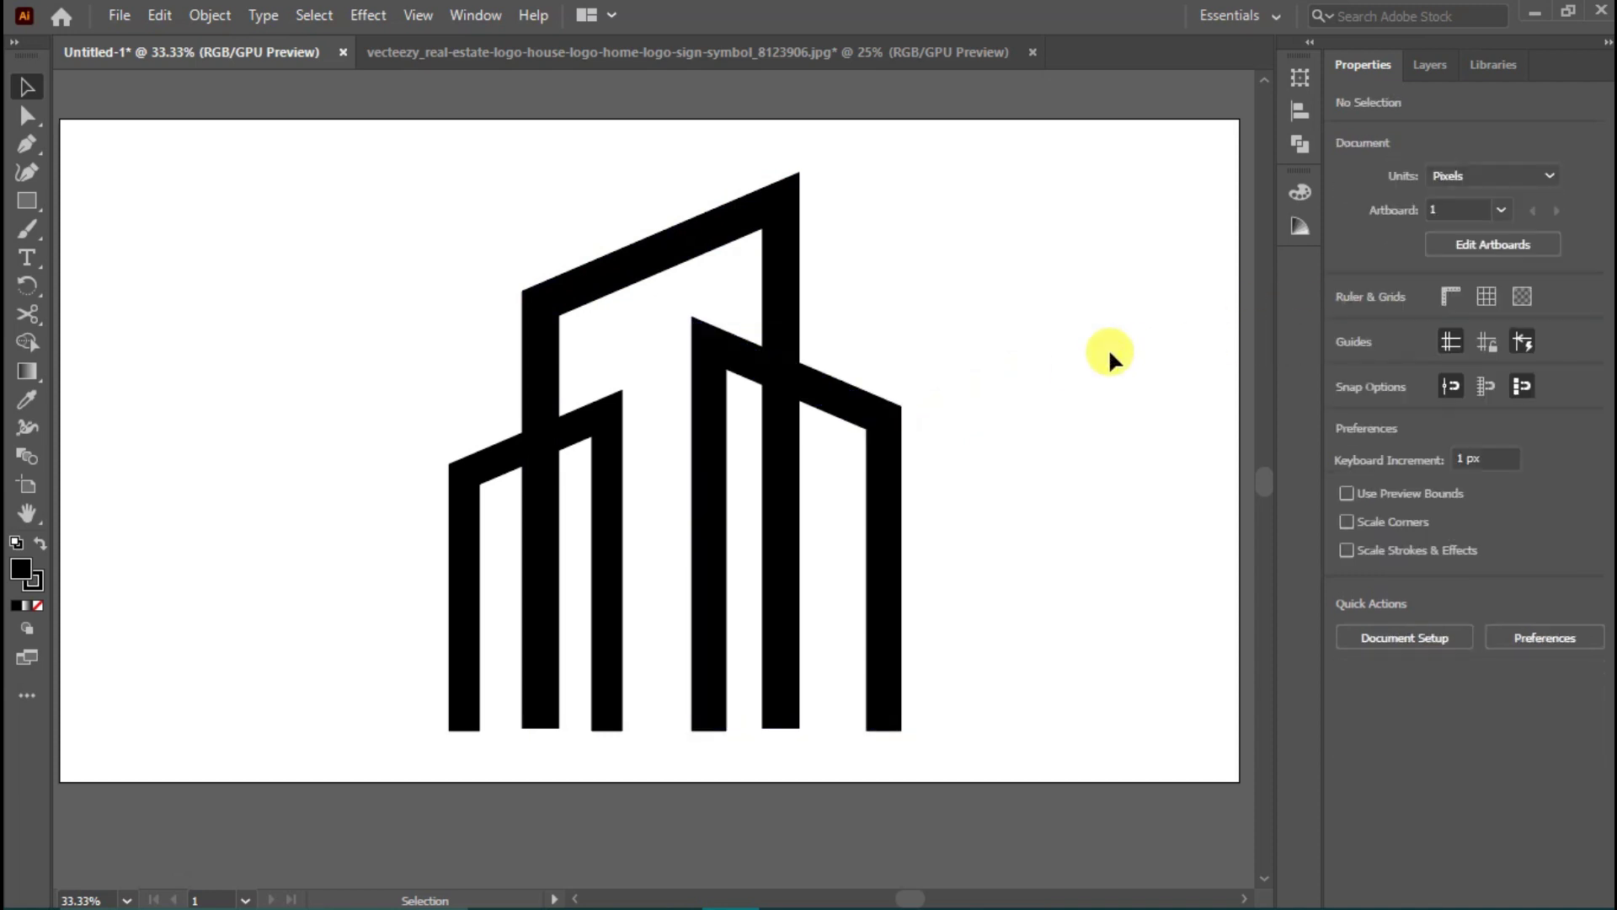
{"action": "left_click", "coordinate": [625, 477]}
{"action": "left_click", "coordinate": [1105, 384]}
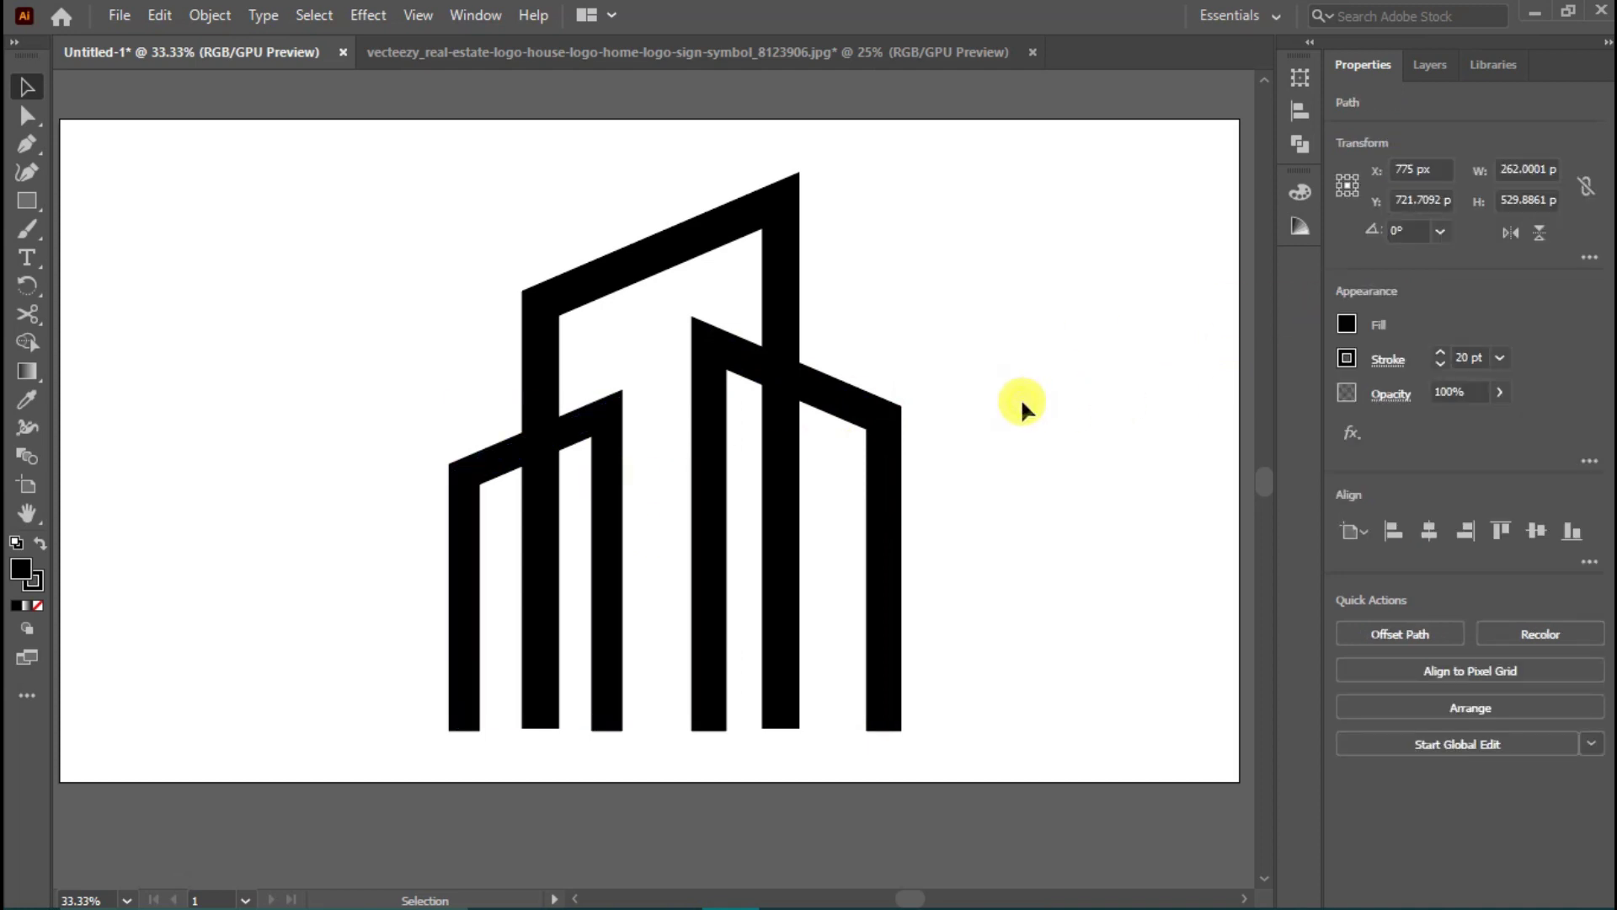
Step: Narrow the right building outline to about 302 px wide and nudge it left to an X position of about 1182 px
{"action": "left_click", "coordinate": [895, 581]}
{"action": "left_click_drag", "start_coordinate": [895, 529], "coordinate": [883, 531]}
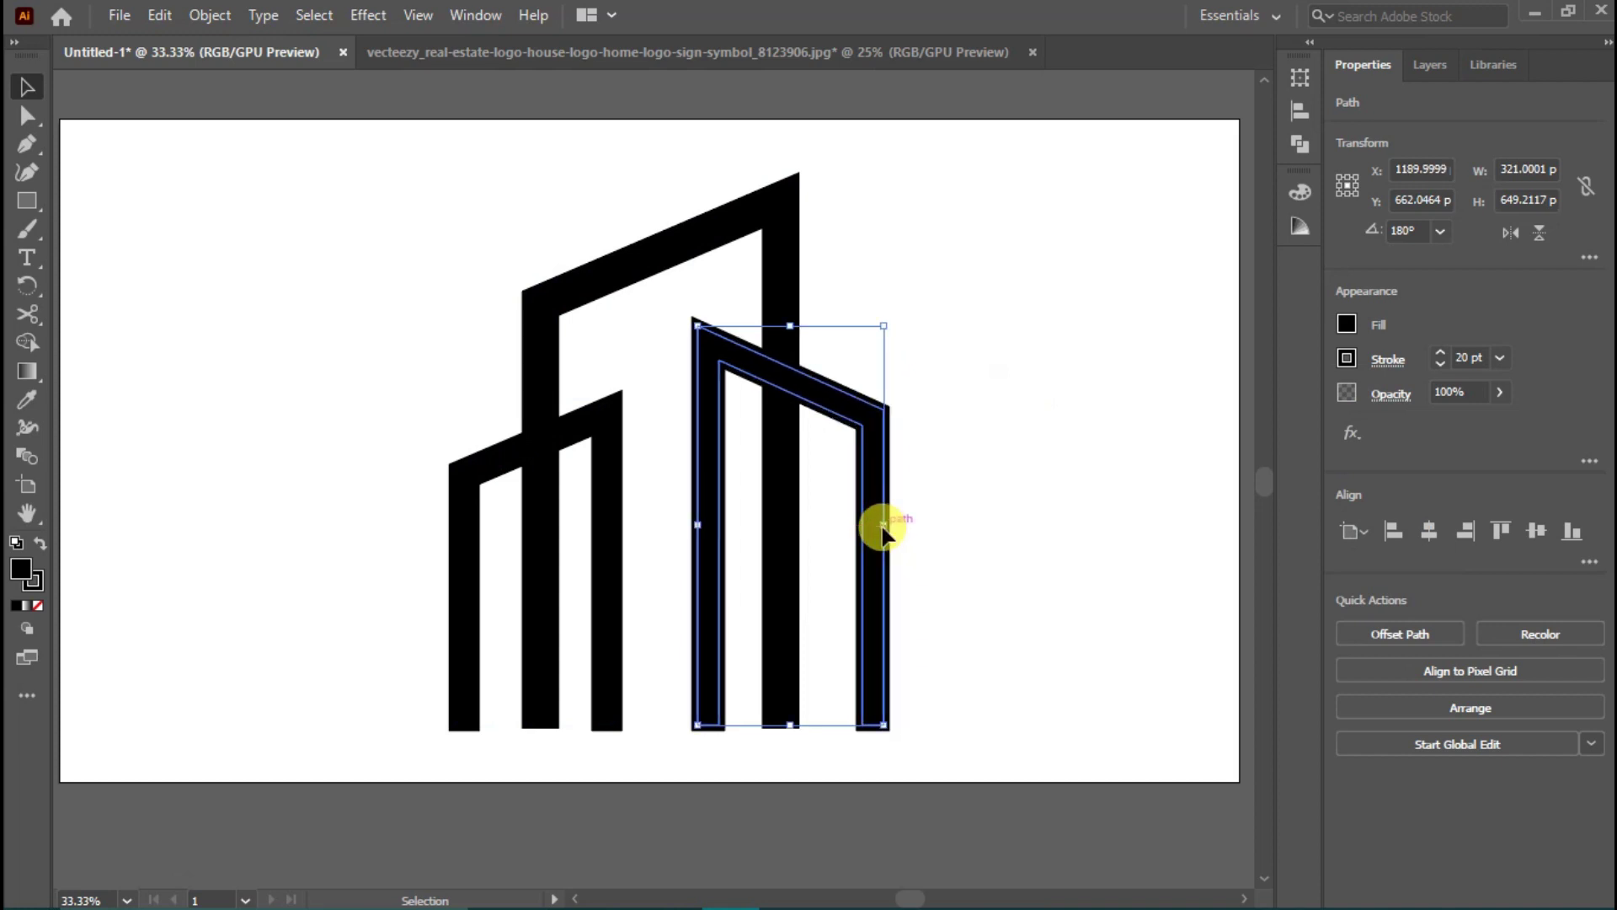
{"action": "key", "text": "Left"}
{"action": "key", "text": "Left"}
{"action": "key", "text": "Left"}
{"action": "key", "text": "Left"}
{"action": "key", "text": "Left"}
{"action": "key", "text": "Left"}
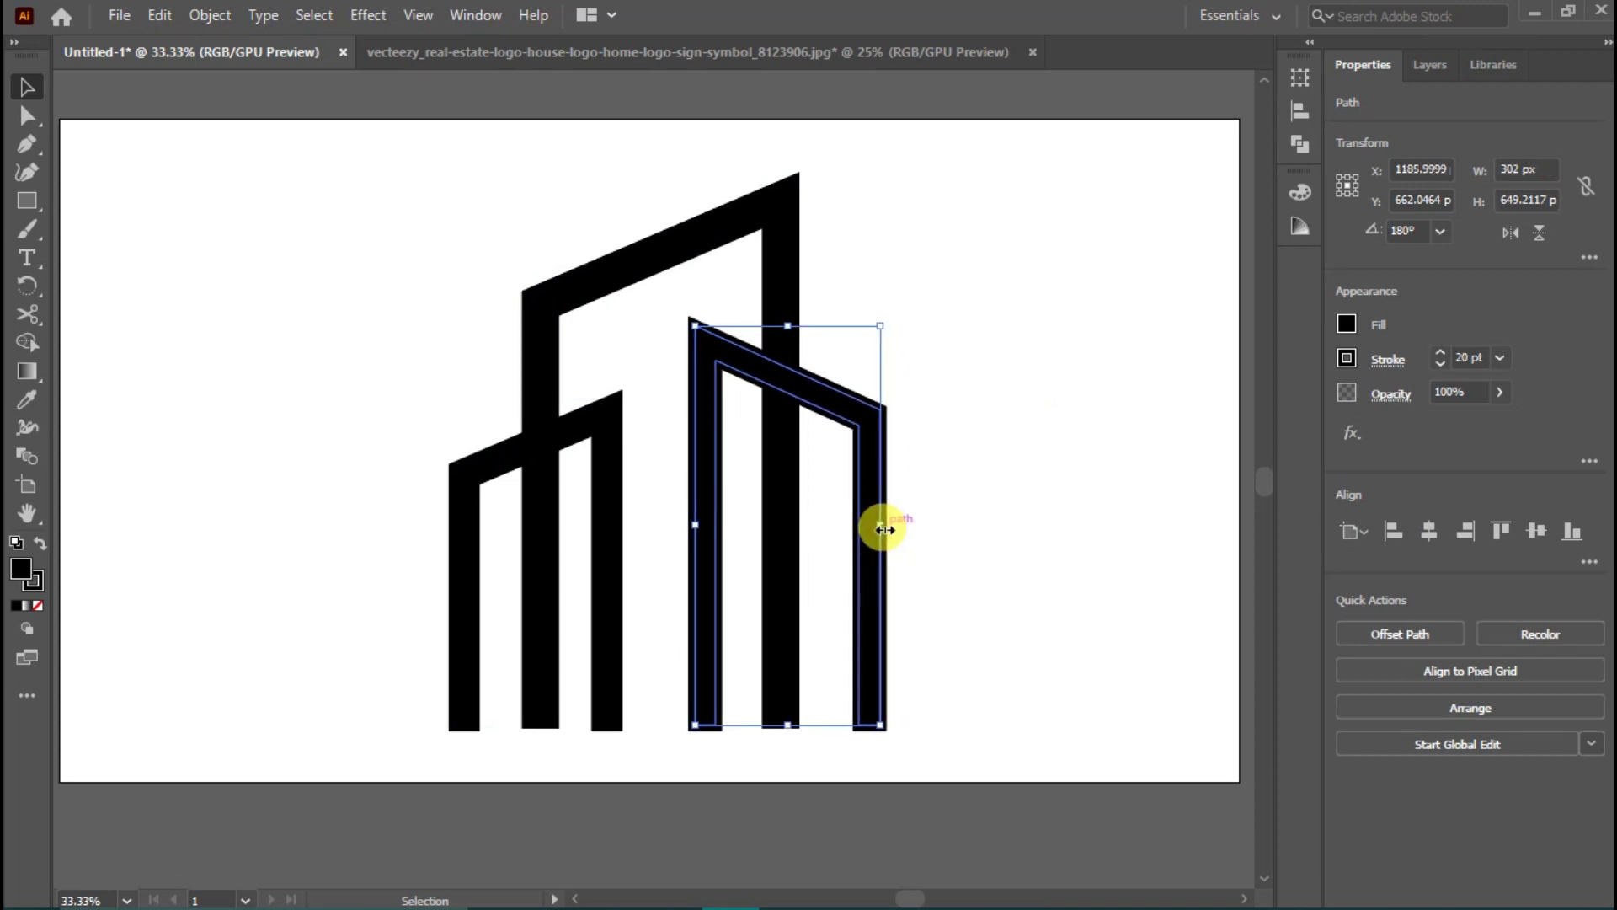
{"action": "key", "text": "Left"}
{"action": "key", "text": "Left"}
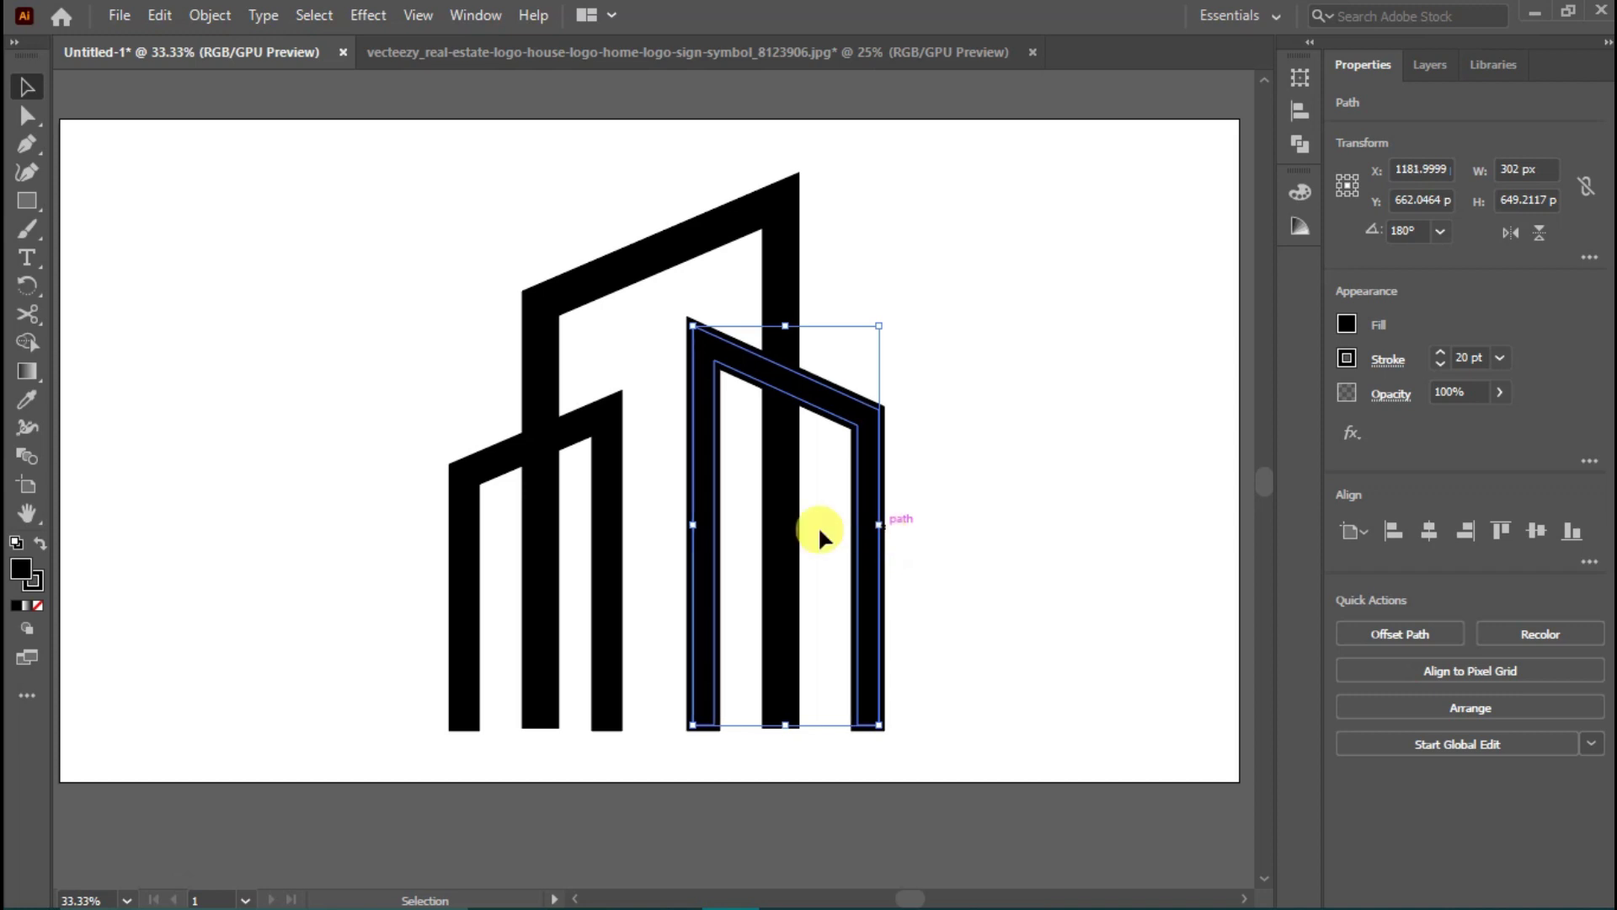
Step: Nudge the left building outline to the right, to an X position of 784 px
{"action": "left_click", "coordinate": [607, 561]}
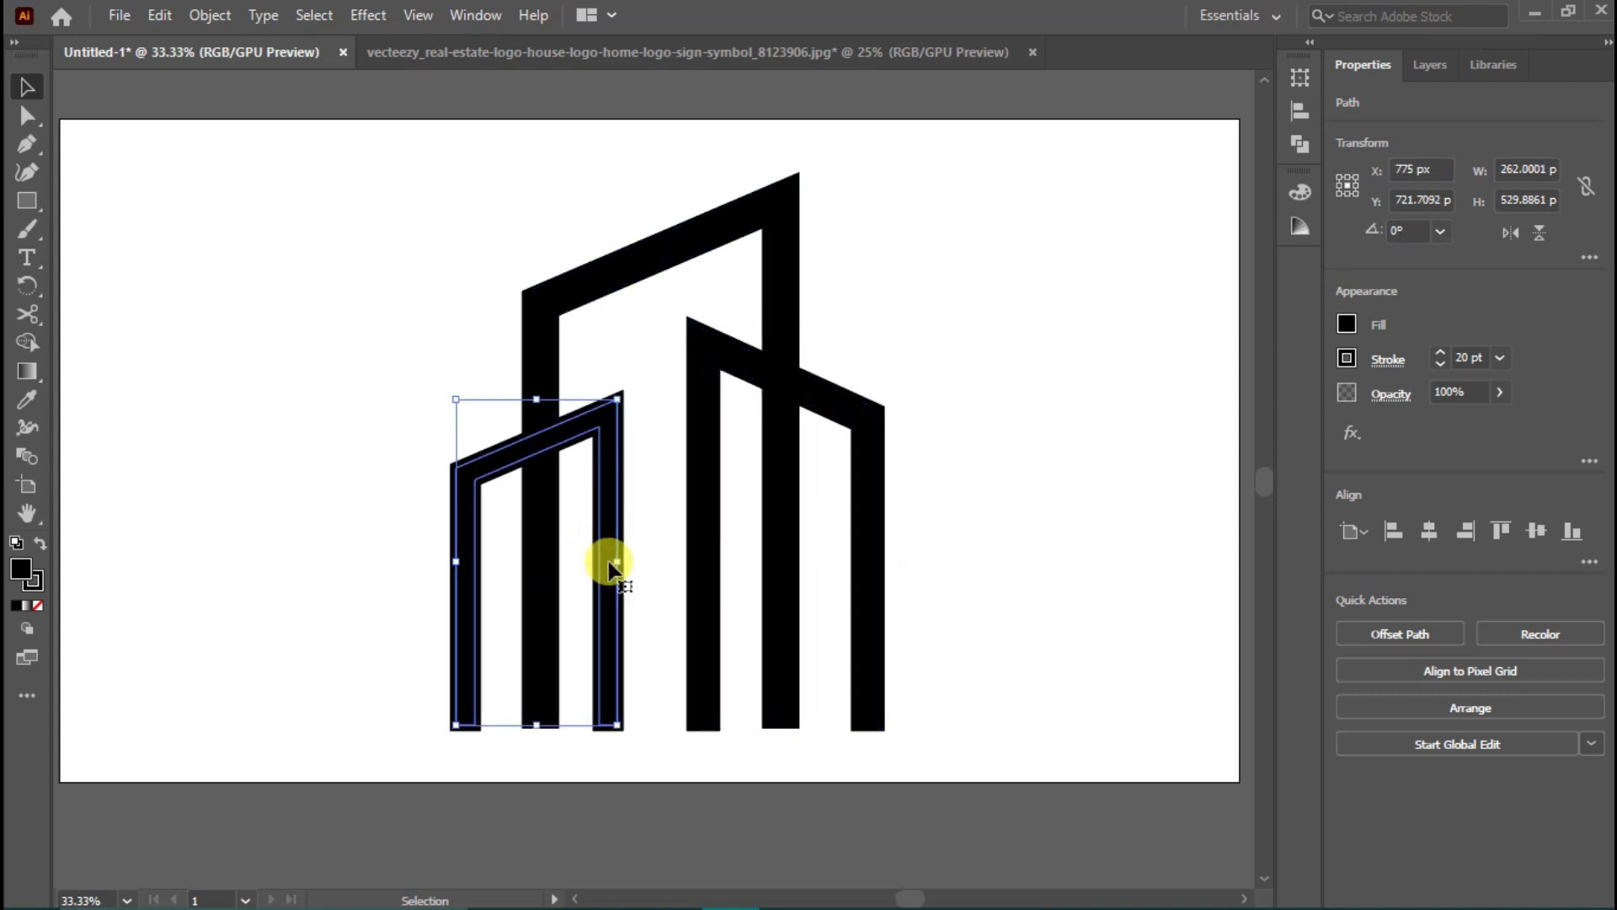
{"action": "key", "text": "Right"}
{"action": "key", "text": "Right"}
{"action": "key", "text": "Right"}
{"action": "key", "text": "Right"}
{"action": "key", "text": "Right"}
{"action": "key", "text": "Right"}
{"action": "key", "text": "Right"}
{"action": "key", "text": "Right"}
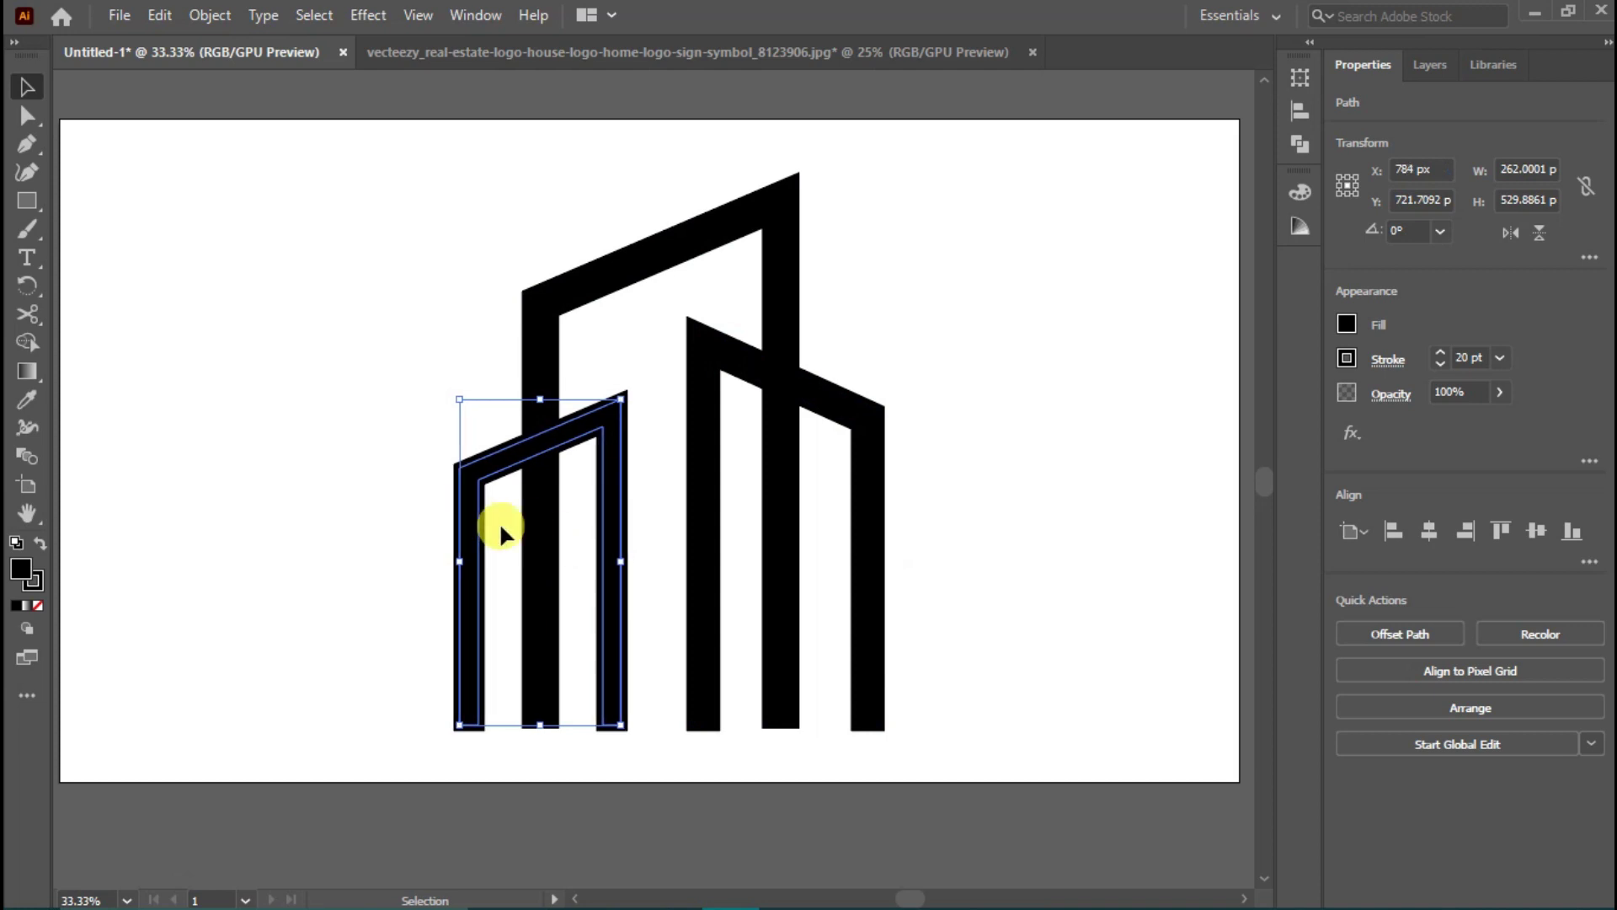
{"action": "left_click", "coordinate": [367, 489]}
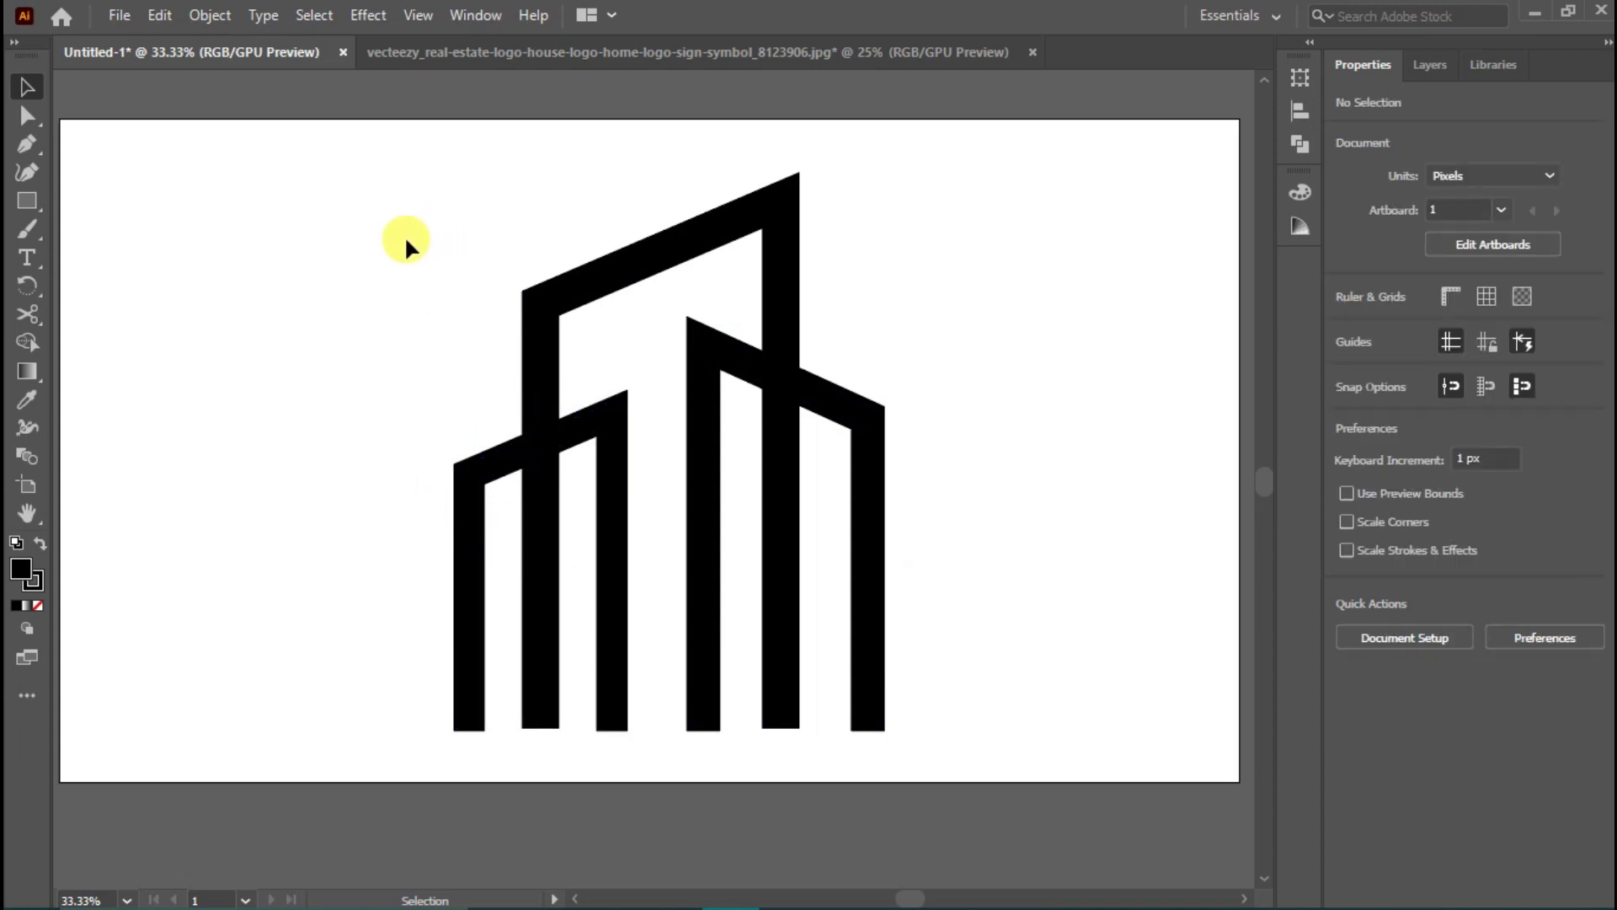
Step: Fine-tune the side buildings' spacing by shifting the left one to X 780 px and the right one to about X 1183 px
{"action": "left_click_drag", "start_coordinate": [604, 433], "coordinate": [600, 433]}
{"action": "left_click", "coordinate": [697, 446]}
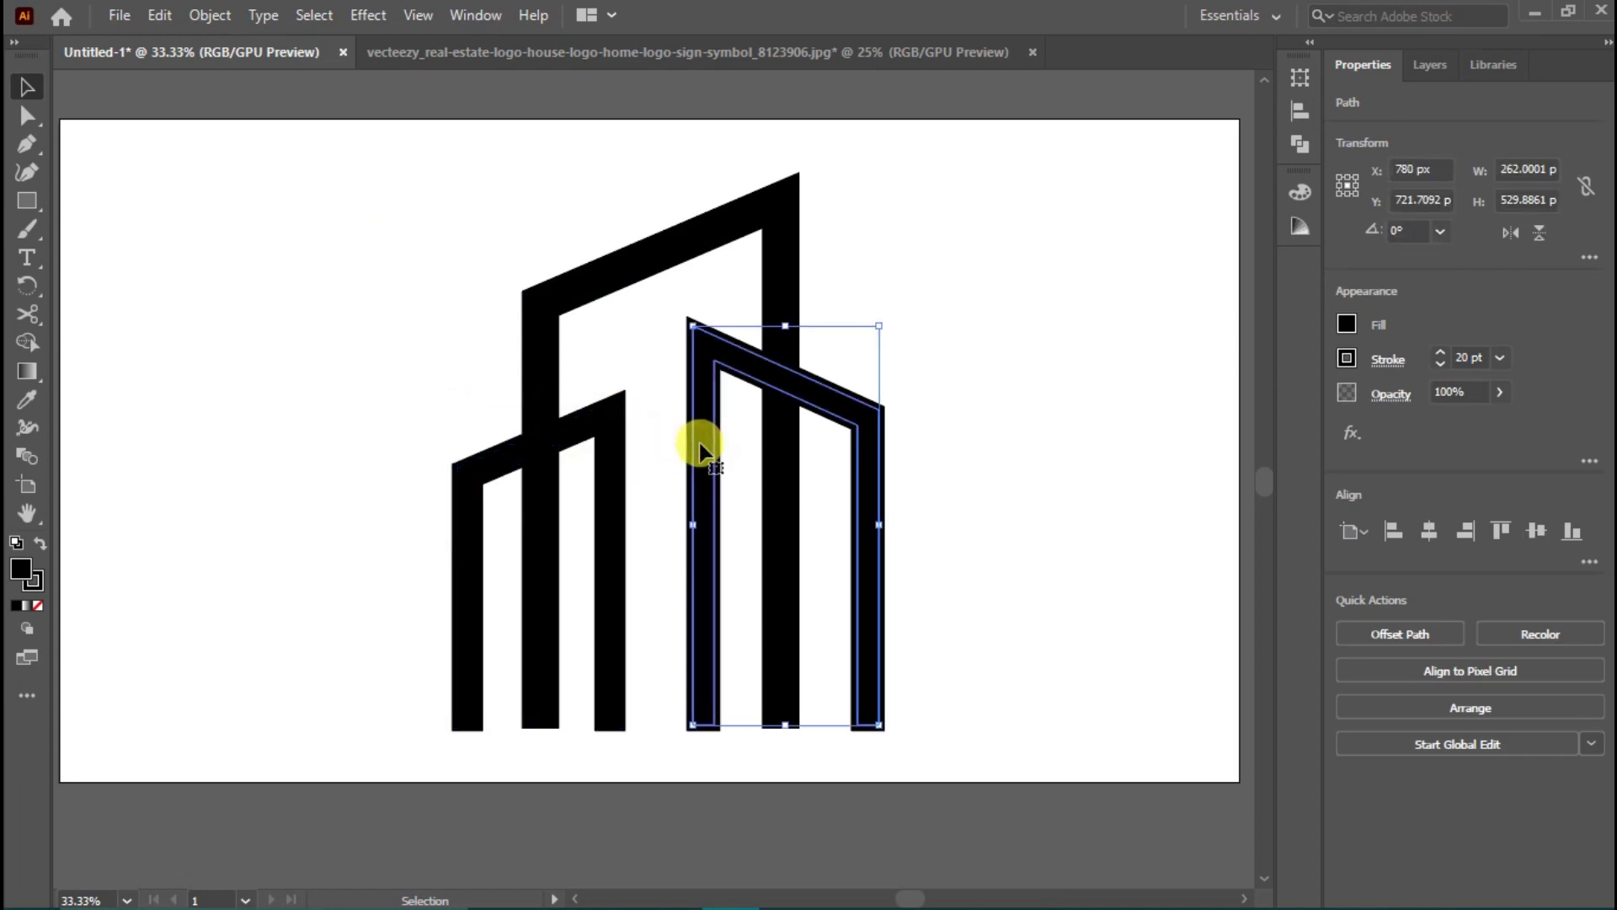
{"action": "left_click", "coordinate": [514, 366]}
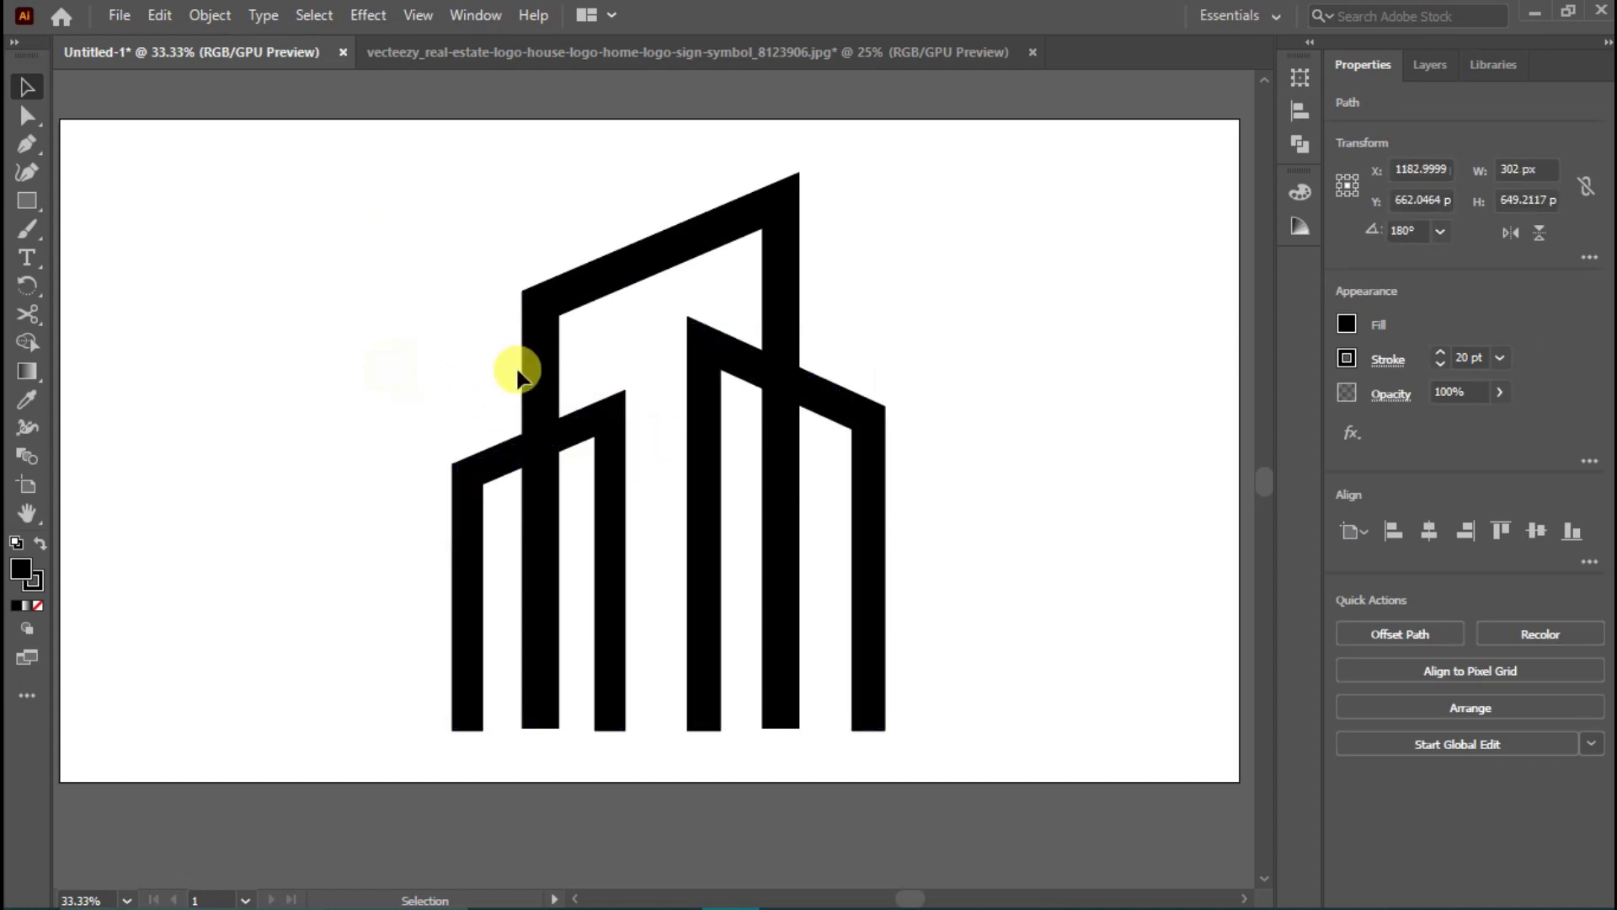
Step: Stretch the tall central building outline upward from its top edge to a height of 958 px
{"action": "left_click", "coordinate": [599, 276]}
{"action": "left_click_drag", "start_coordinate": [665, 177], "coordinate": [662, 145]}
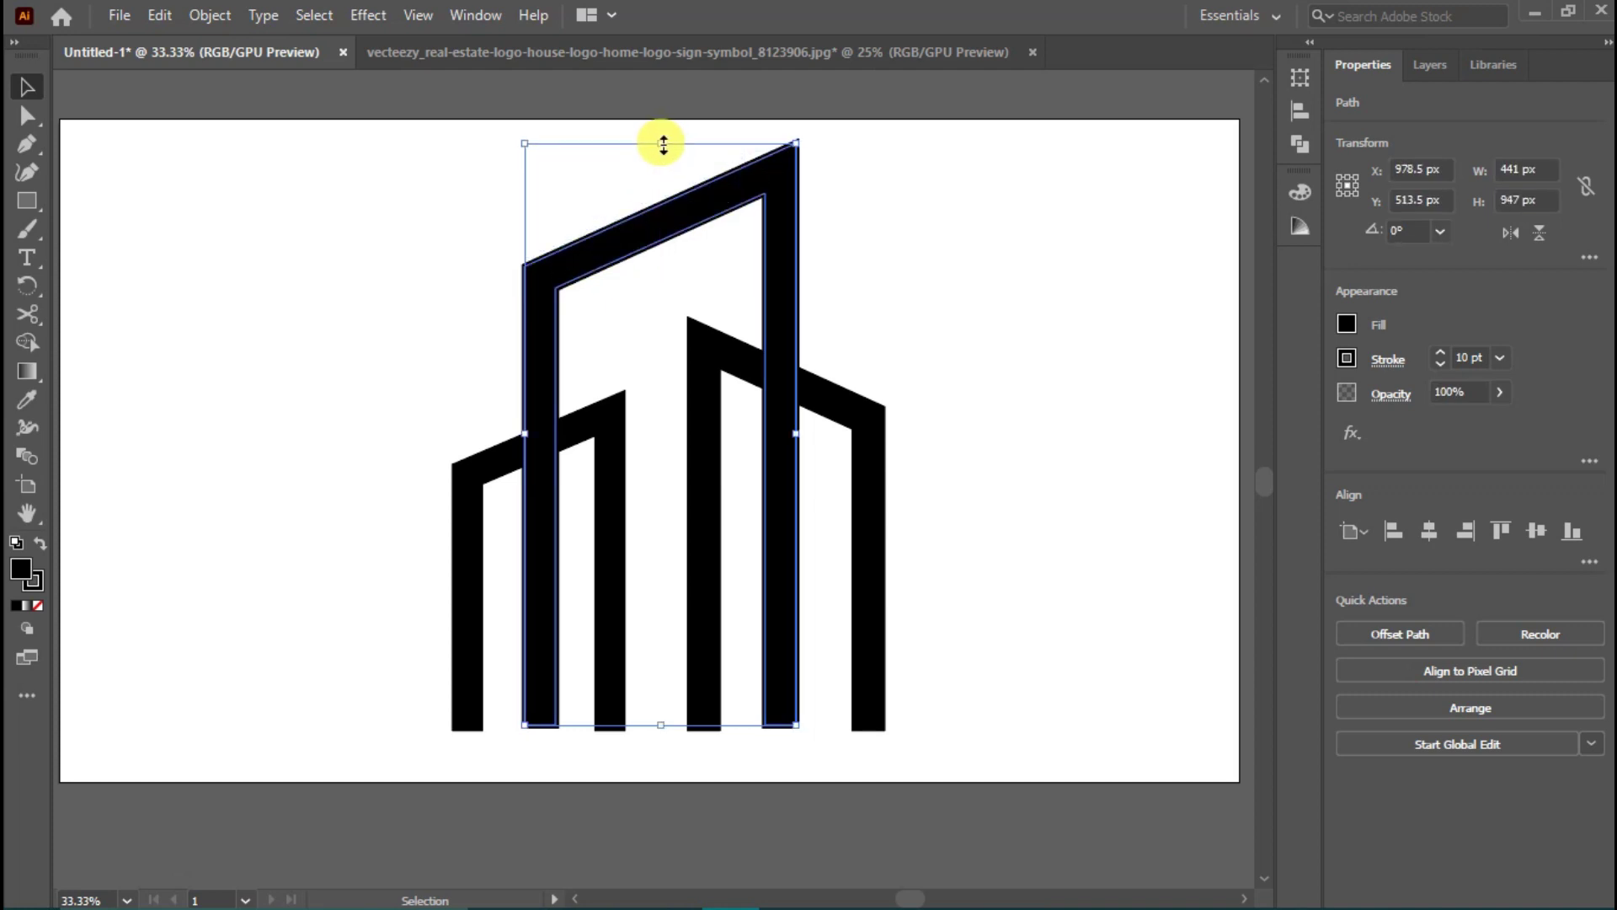
{"action": "left_click_drag", "start_coordinate": [663, 144], "coordinate": [658, 135]}
{"action": "left_click", "coordinate": [407, 246]}
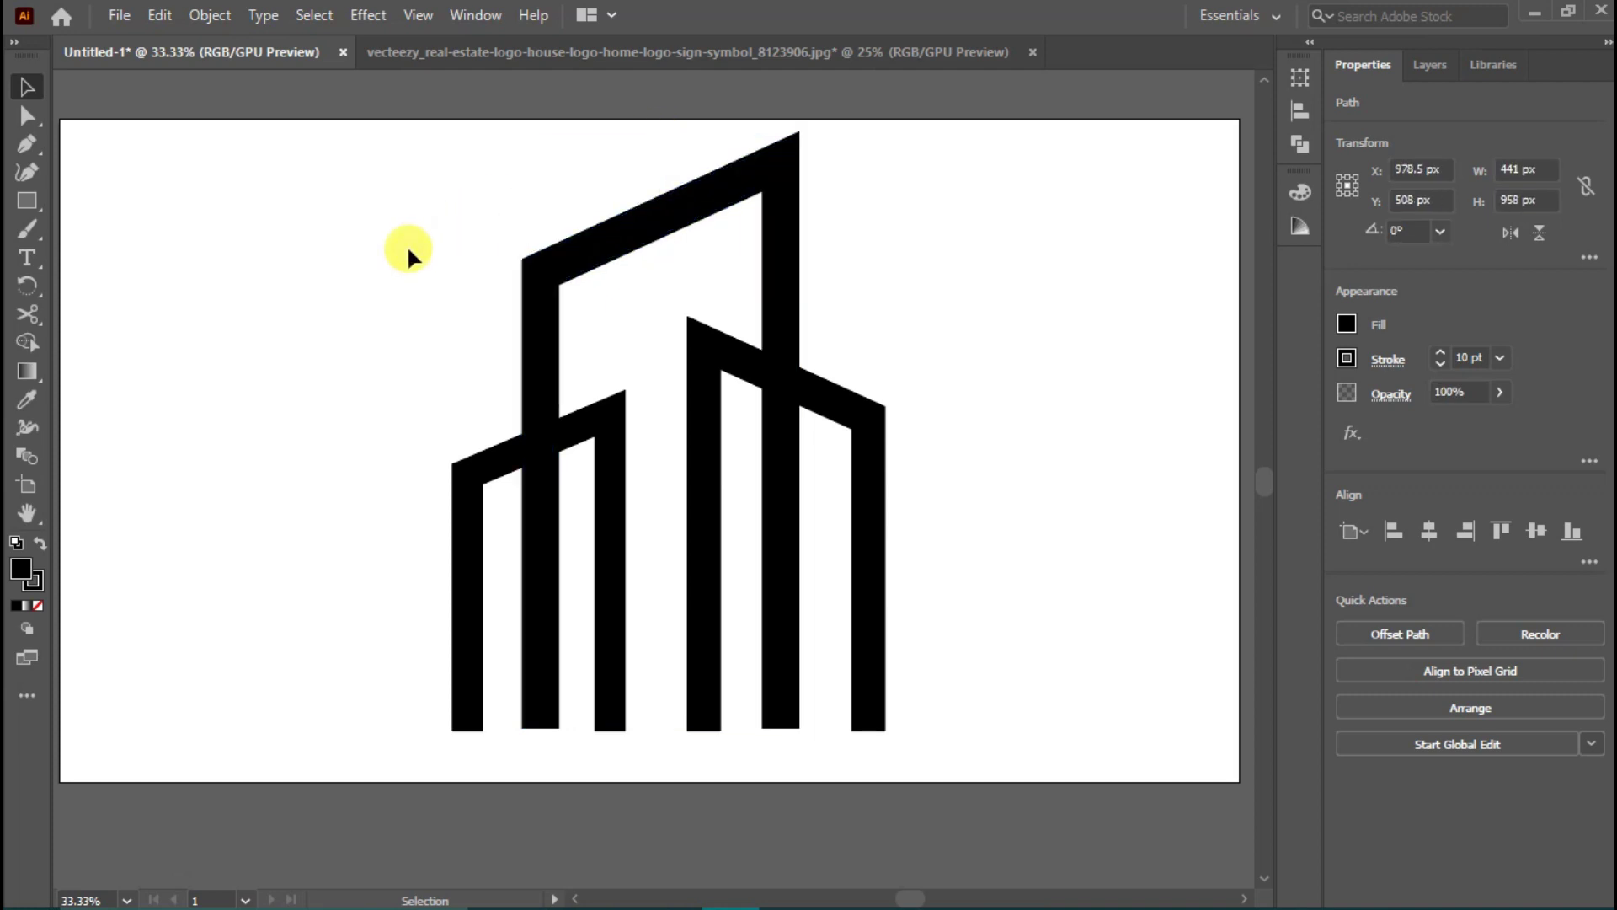
{"action": "left_click", "coordinate": [485, 473]}
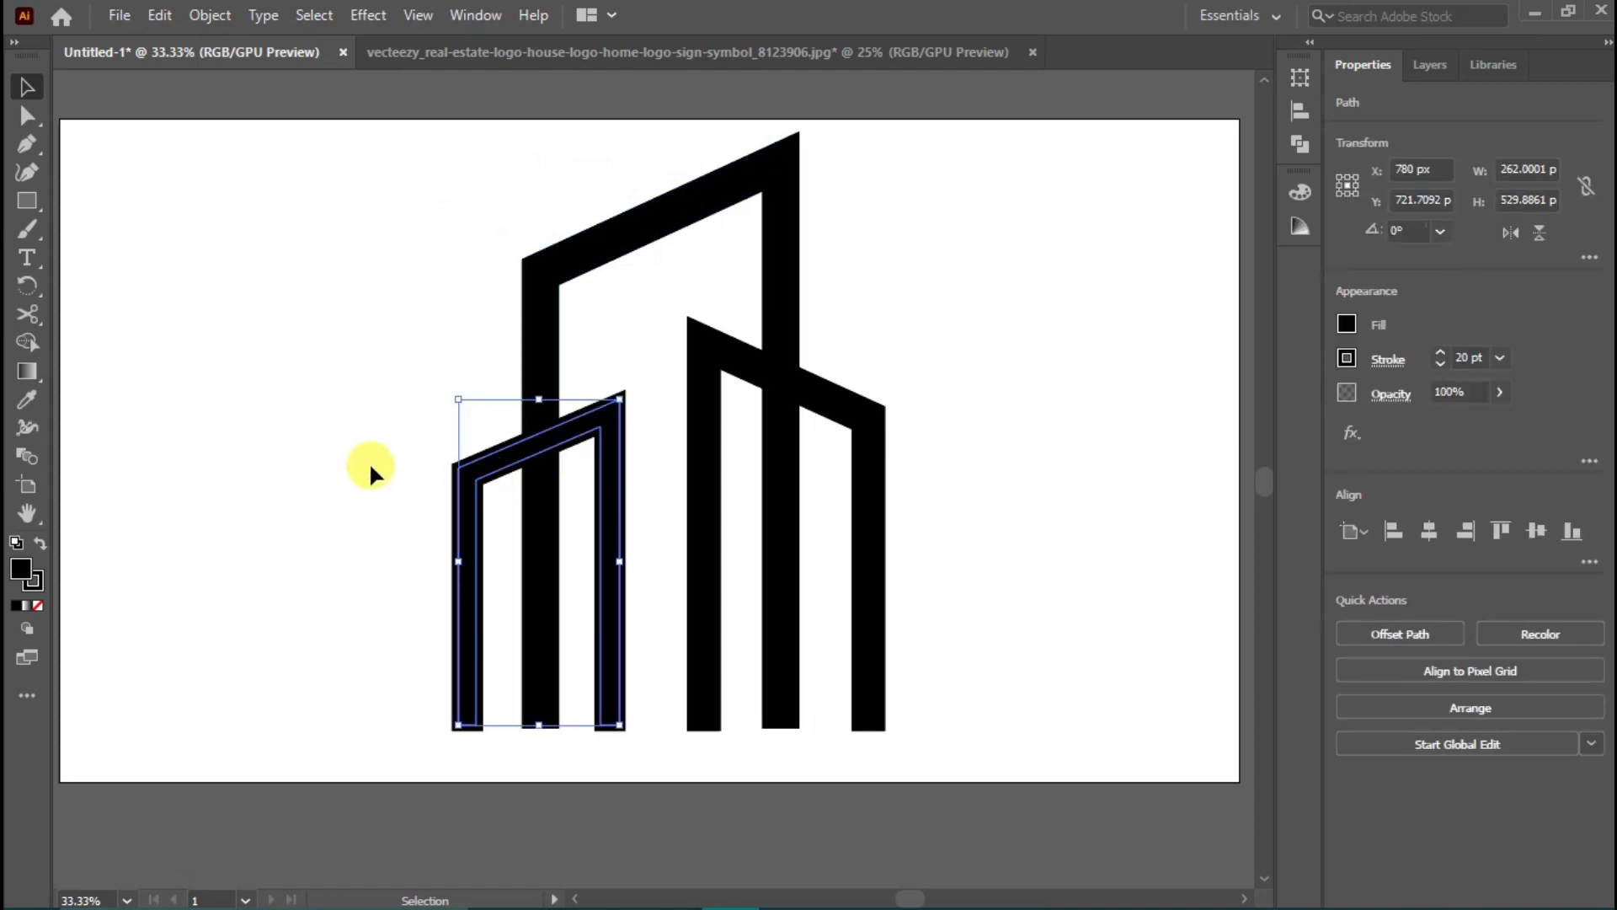
{"action": "left_click", "coordinate": [371, 462]}
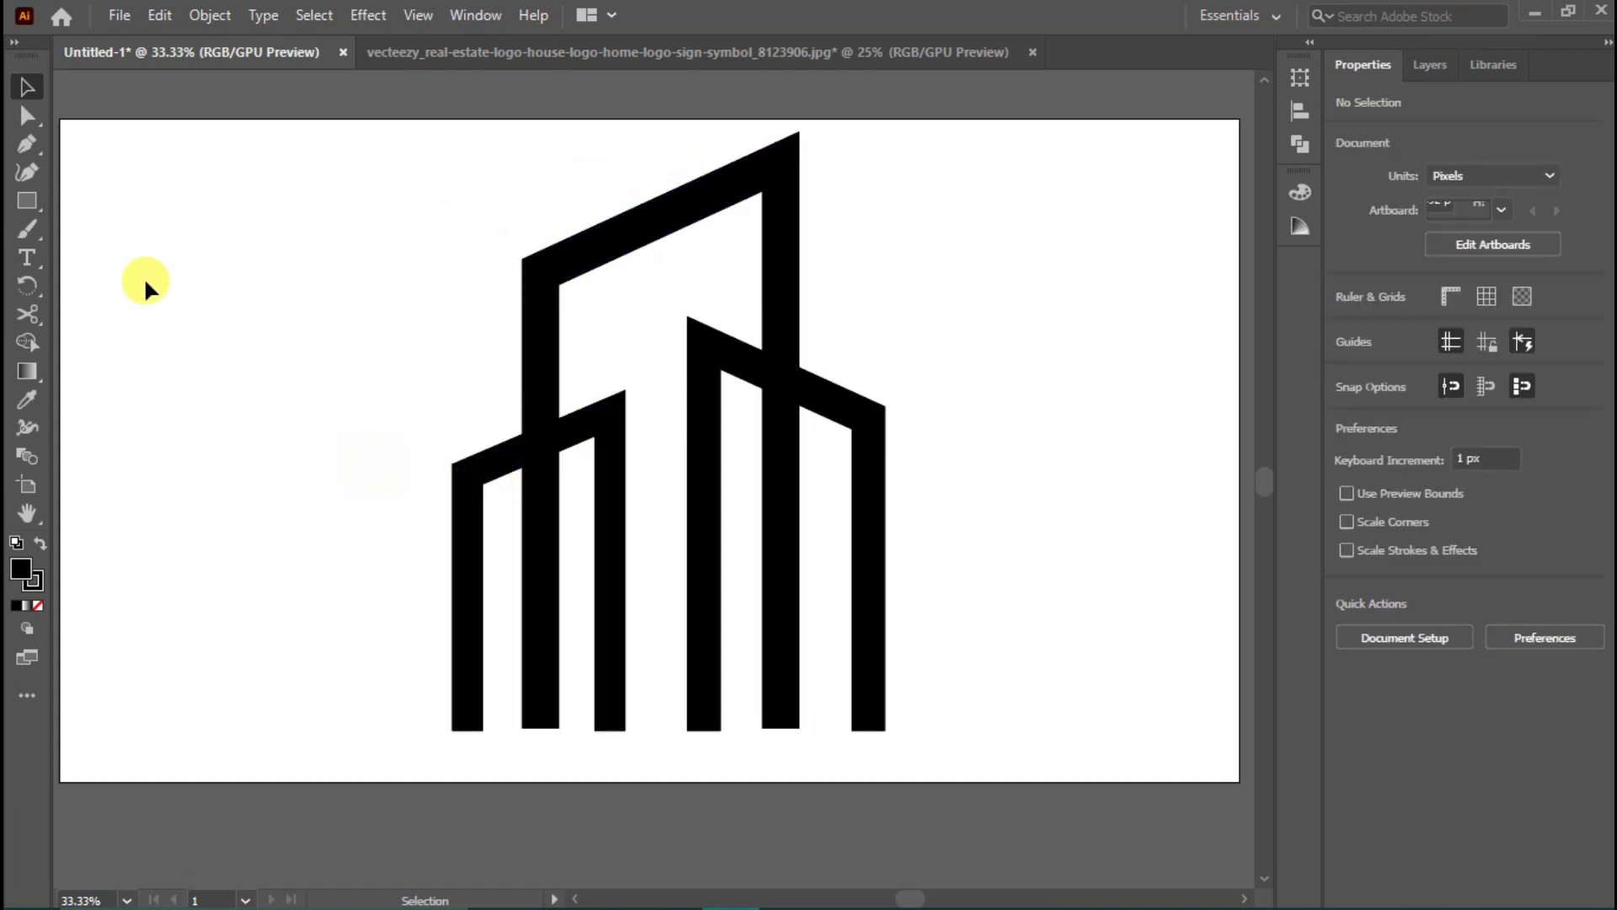
Step: Create a triangle with the Polygon tool, using a 50 px radius and 3 sides, in the empty area beside the buildings
{"action": "left_click", "coordinate": [37, 205]}
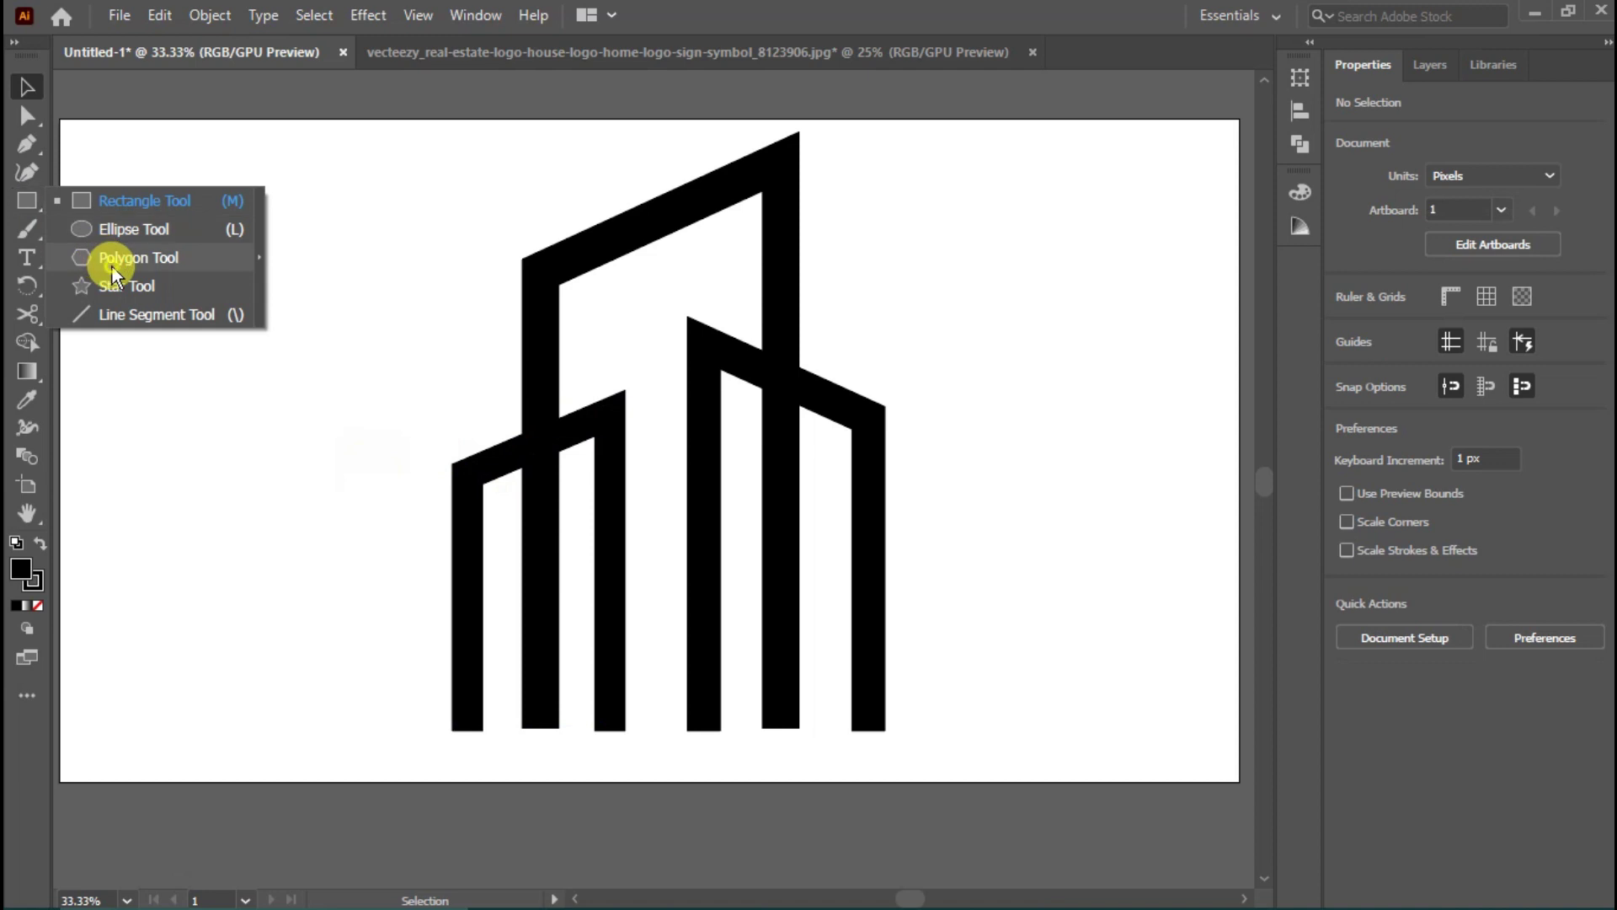
{"action": "left_click", "coordinate": [107, 261]}
{"action": "left_click", "coordinate": [241, 325]}
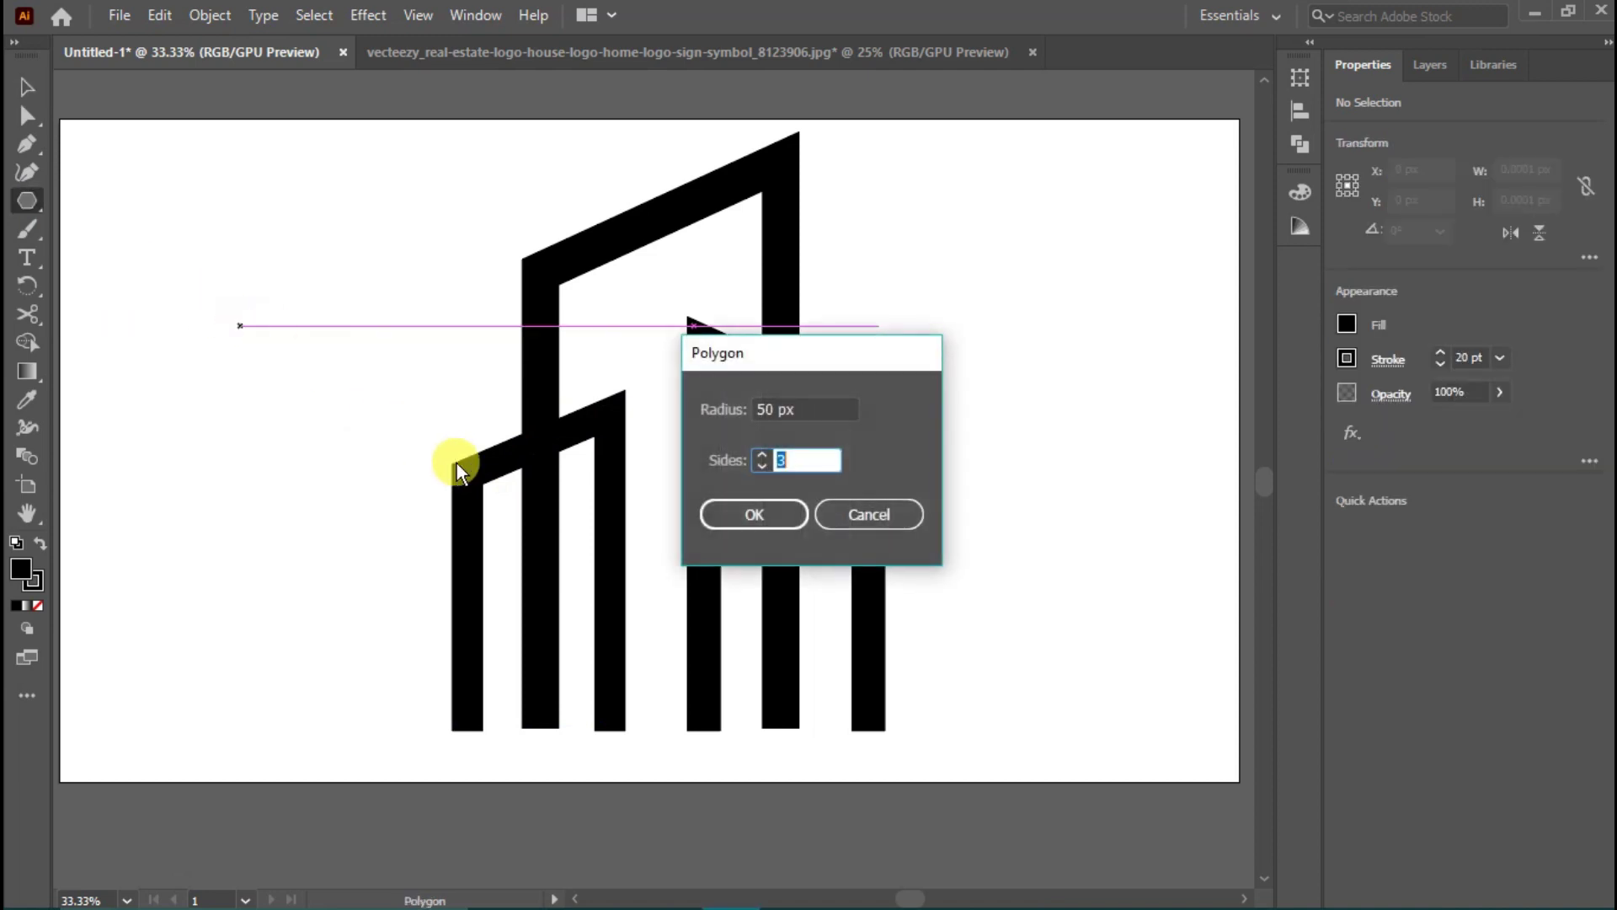
{"action": "left_click", "coordinate": [781, 457]}
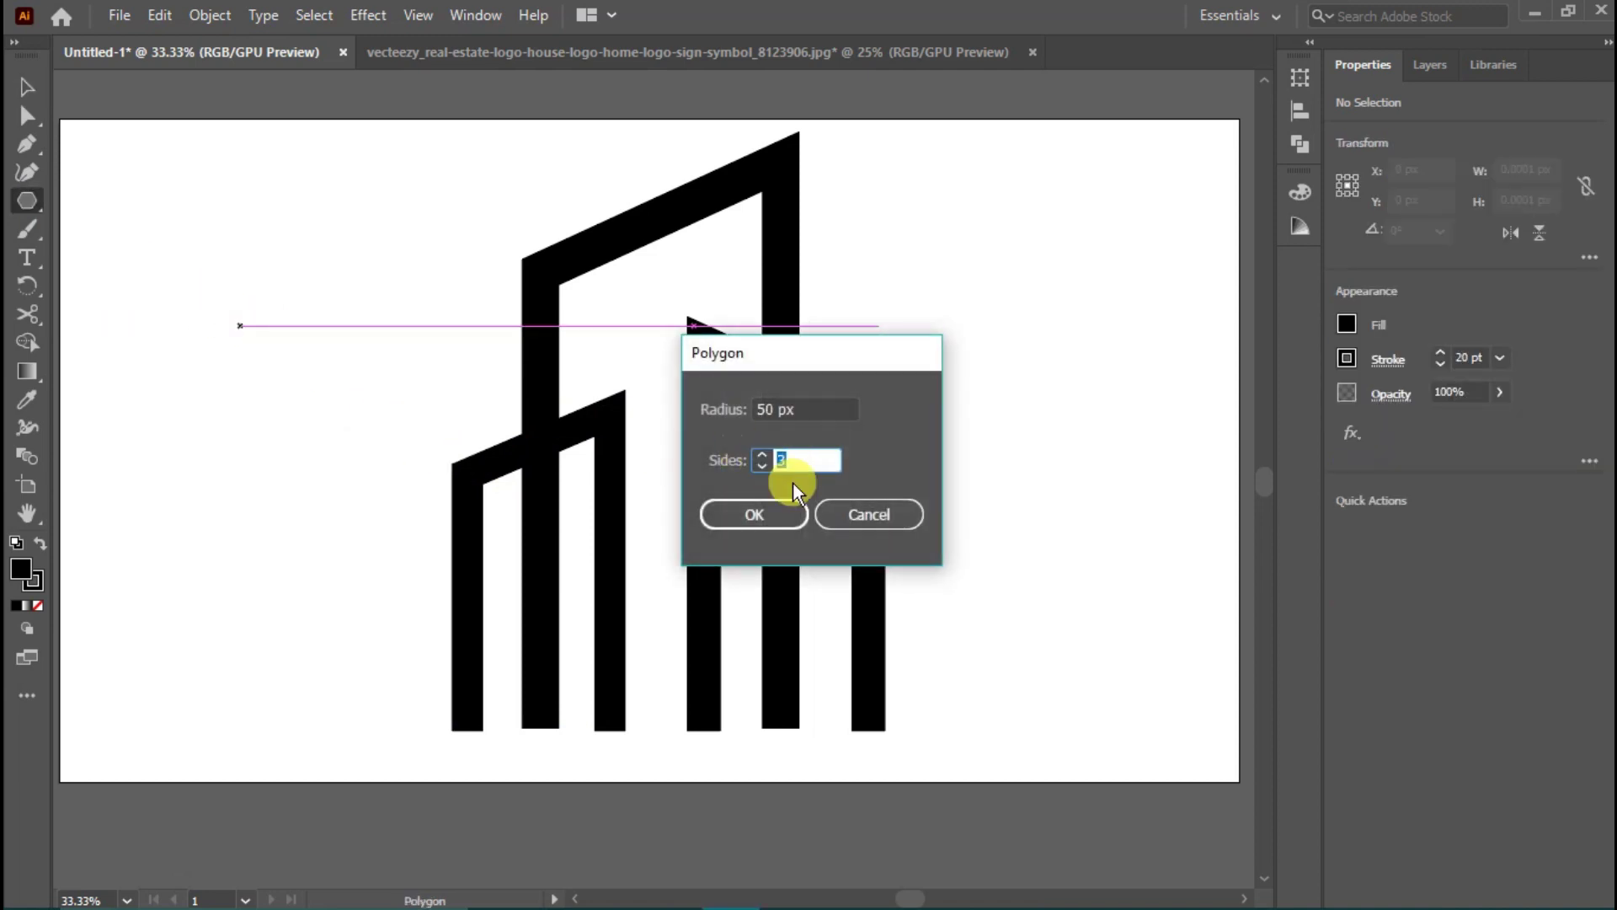
{"action": "left_click", "coordinate": [774, 516]}
Step: Enlarge the triangle to about 423 px wide by 366 px high and move it down beside the left building outline
{"action": "left_click", "coordinate": [27, 87]}
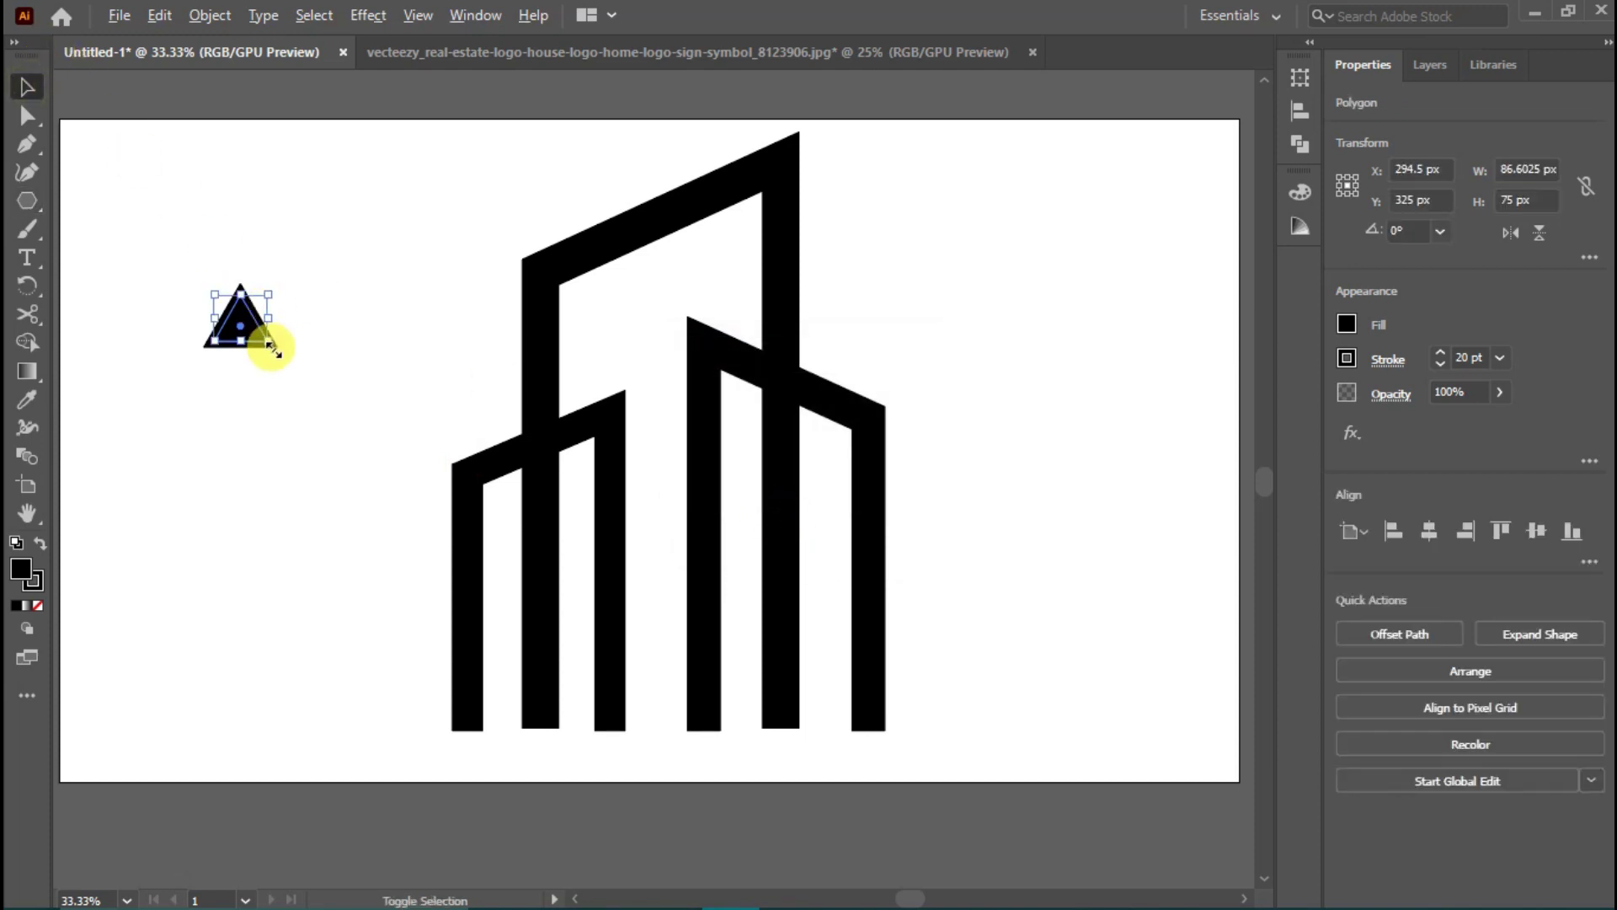
{"action": "left_click_drag", "start_coordinate": [270, 343], "coordinate": [418, 432]}
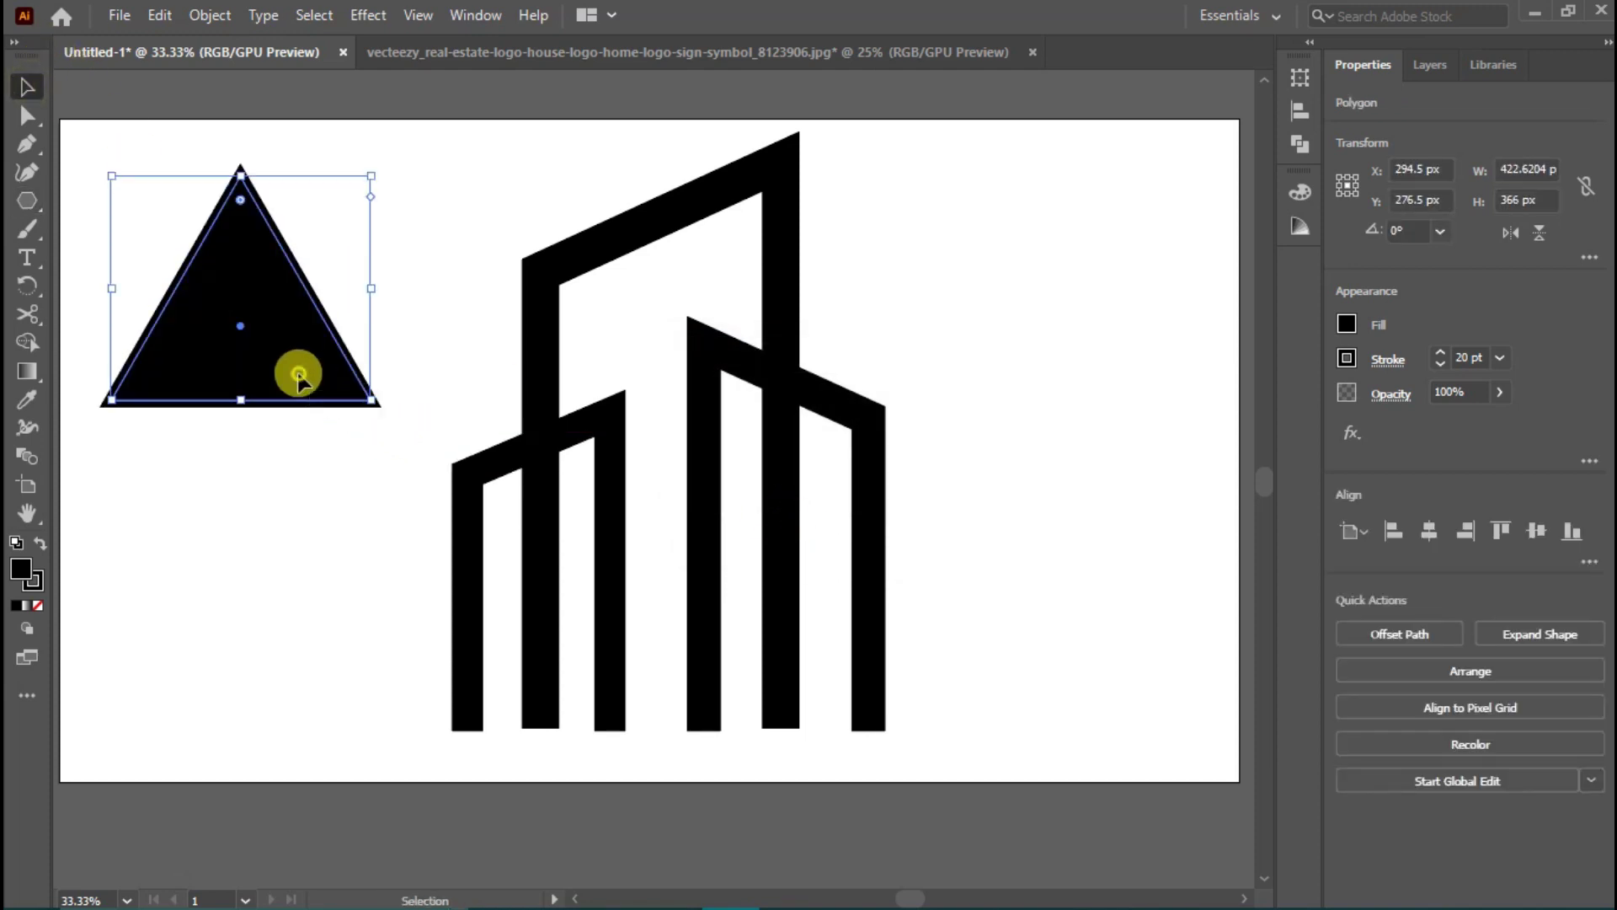
{"action": "left_click_drag", "start_coordinate": [299, 377], "coordinate": [351, 571]}
Step: Remove the triangle's fill and set its black stroke weight to 28 pt
{"action": "left_click", "coordinate": [40, 604]}
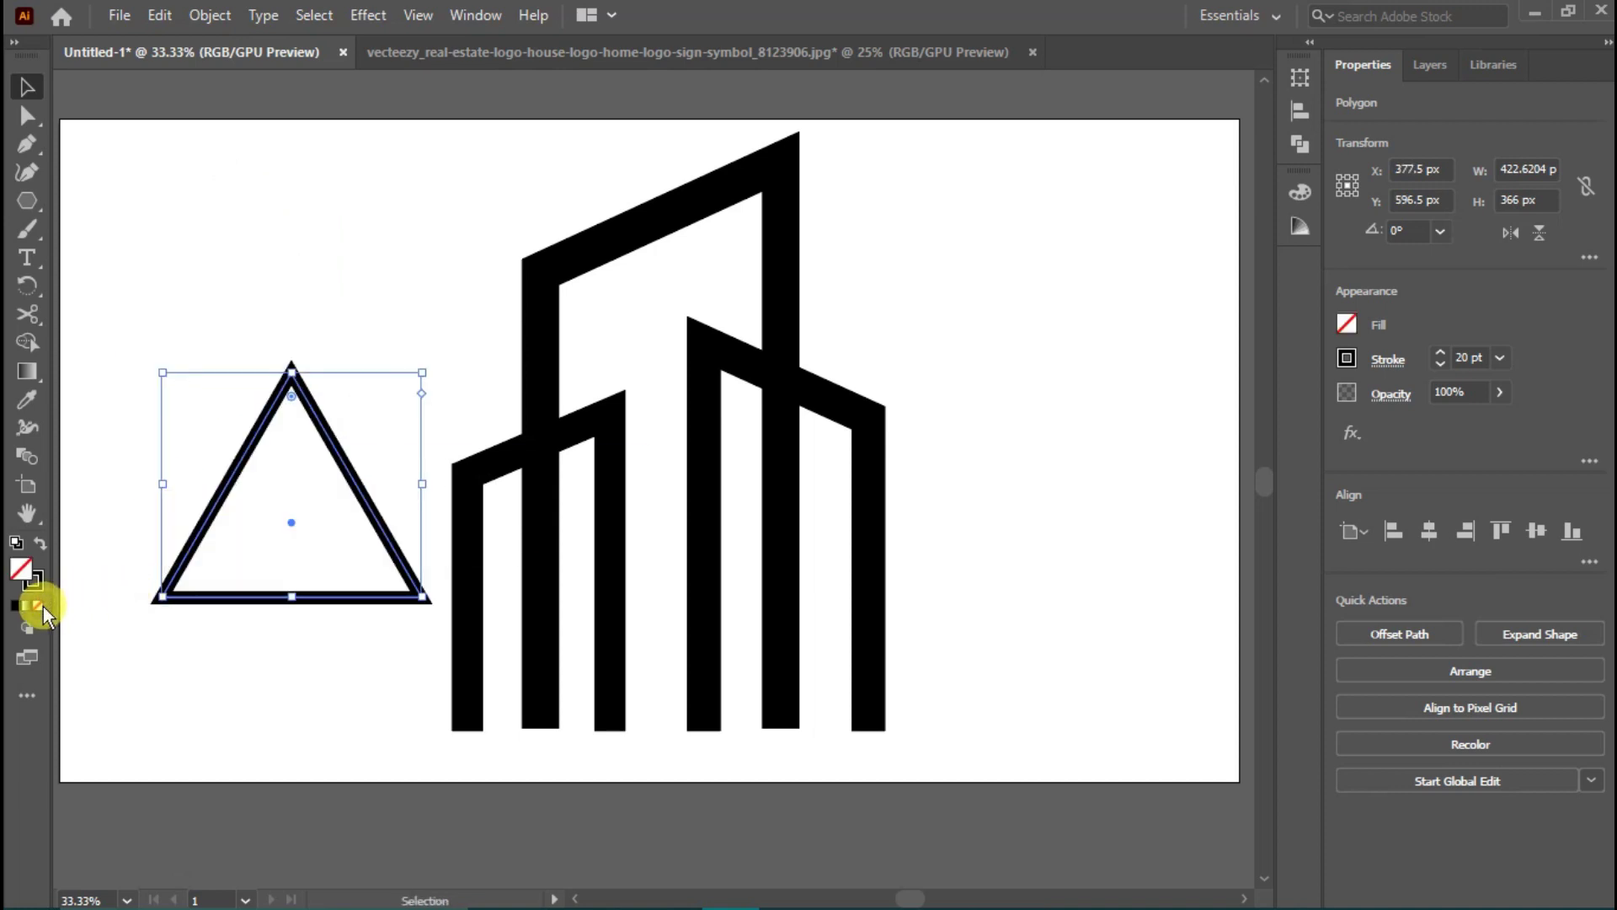
{"action": "left_click", "coordinate": [39, 587]}
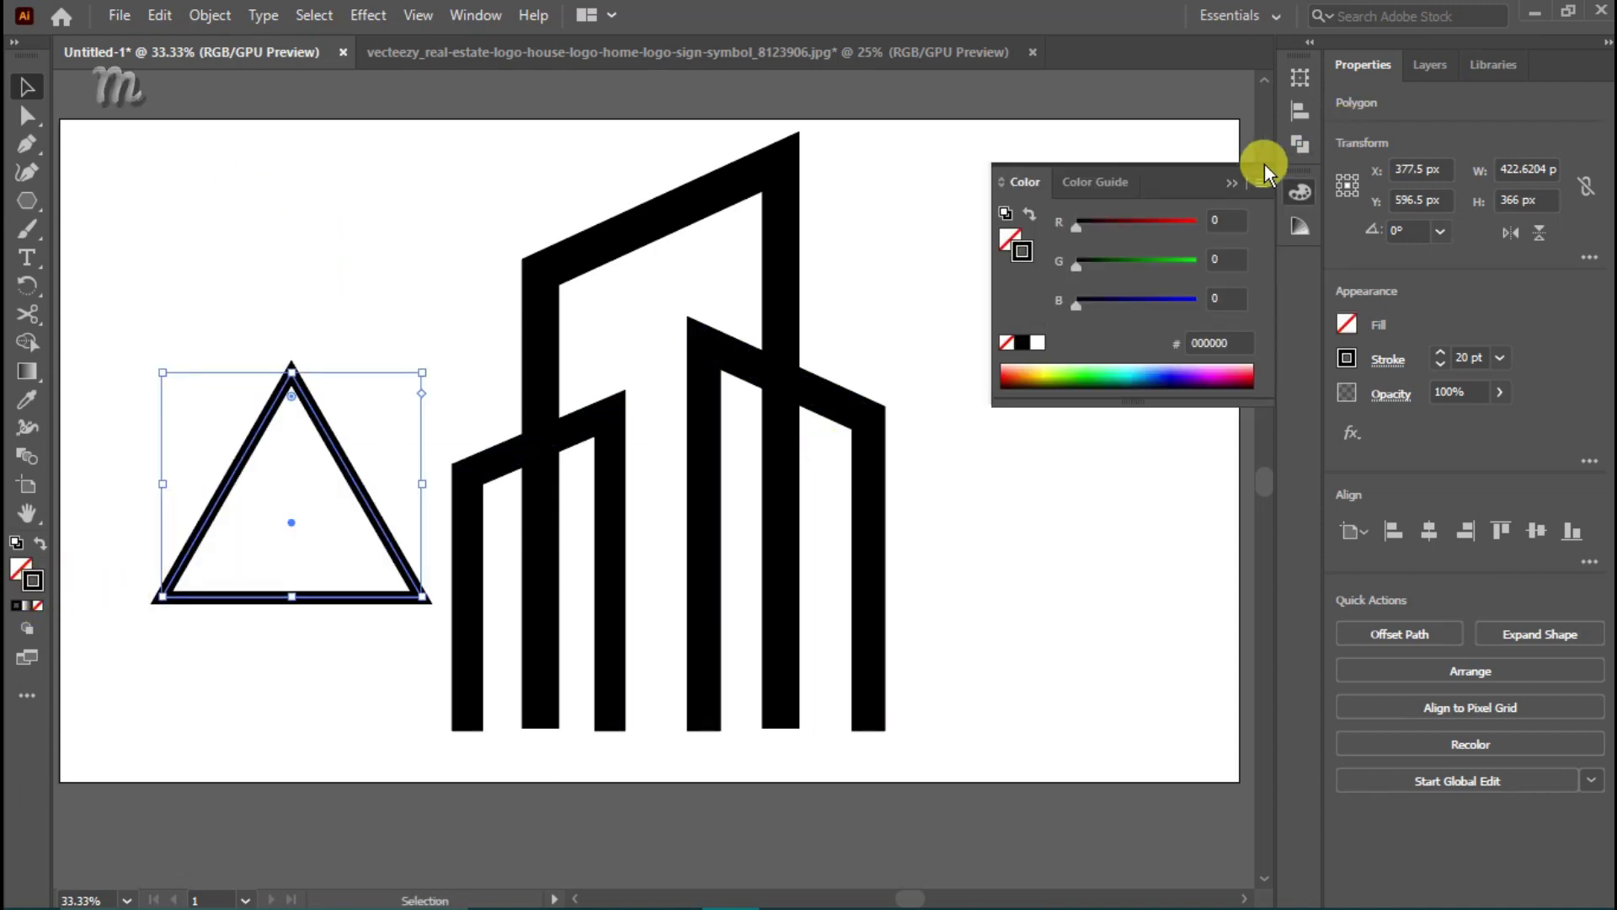
{"action": "left_click", "coordinate": [1230, 185]}
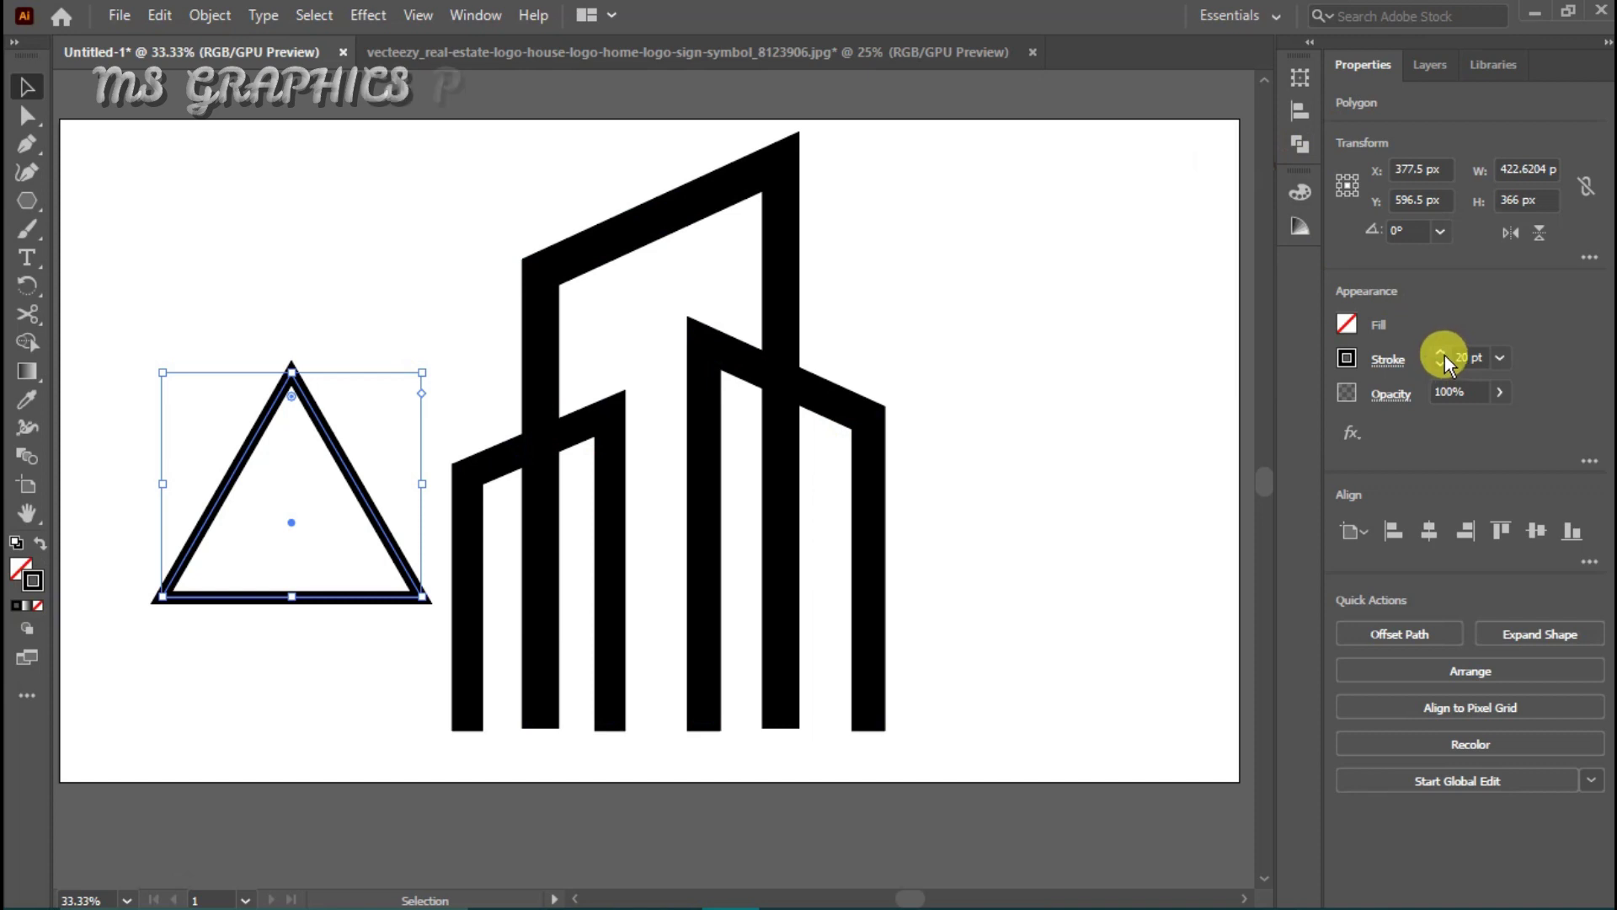
{"action": "left_click", "coordinate": [1440, 352]}
{"action": "left_click", "coordinate": [1440, 353]}
{"action": "left_click", "coordinate": [1440, 352]}
{"action": "left_click", "coordinate": [1440, 352]}
{"action": "left_click", "coordinate": [1441, 352]}
{"action": "left_click", "coordinate": [1440, 352]}
{"action": "left_click", "coordinate": [1441, 352]}
{"action": "left_click", "coordinate": [1440, 352]}
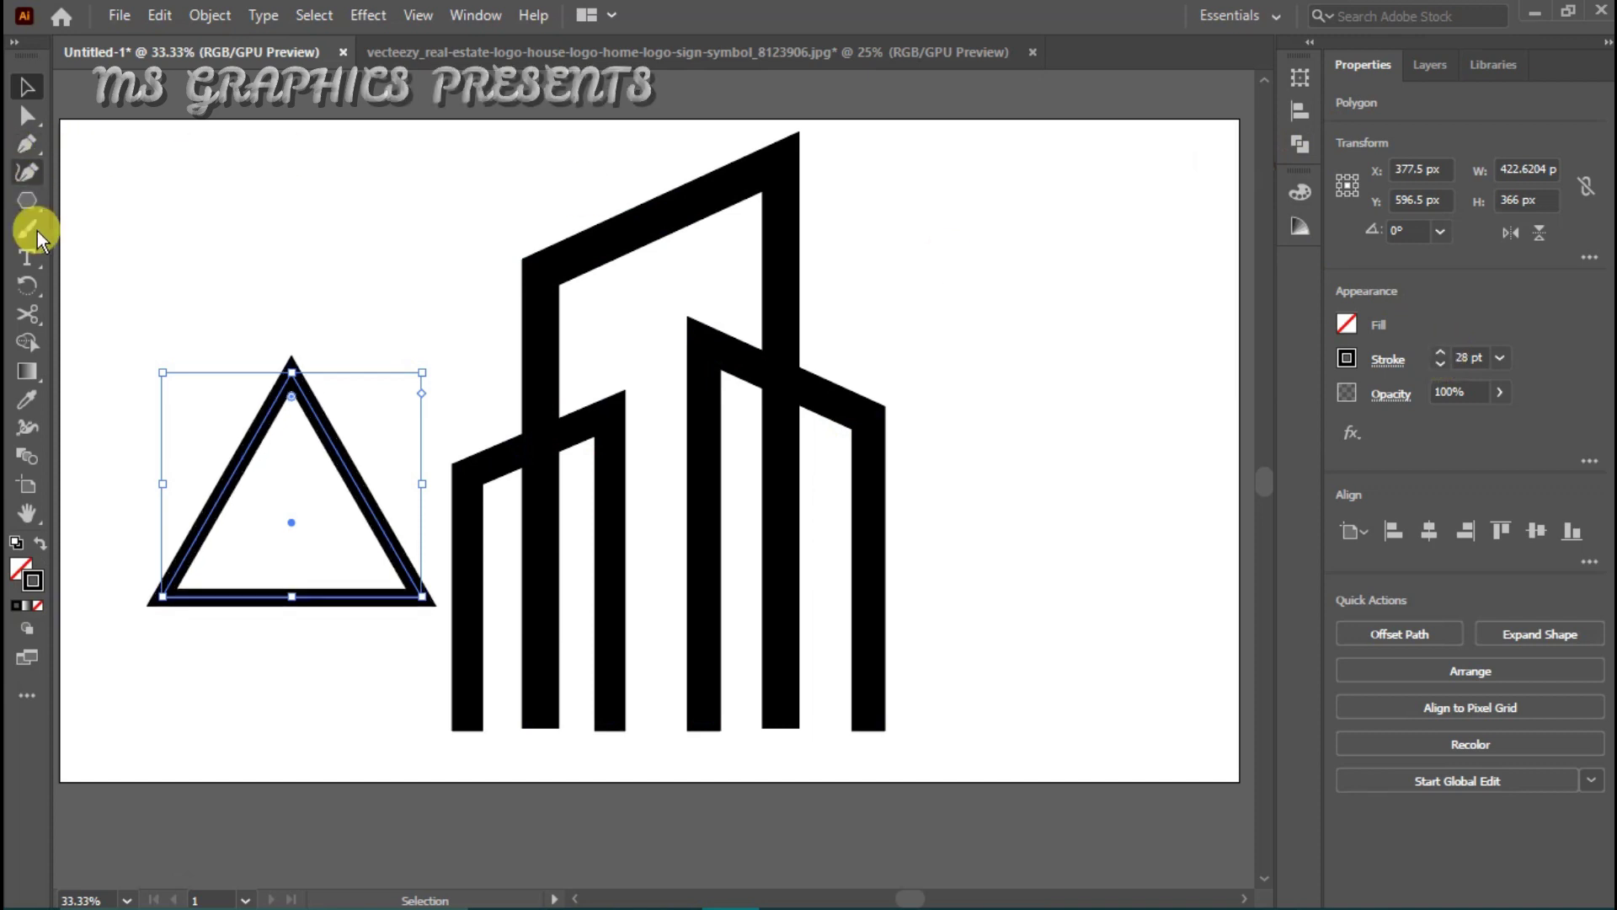
Step: Cut the triangle's path at its top and lower-right corner anchors with the Scissors tool
{"action": "left_click", "coordinate": [30, 321]}
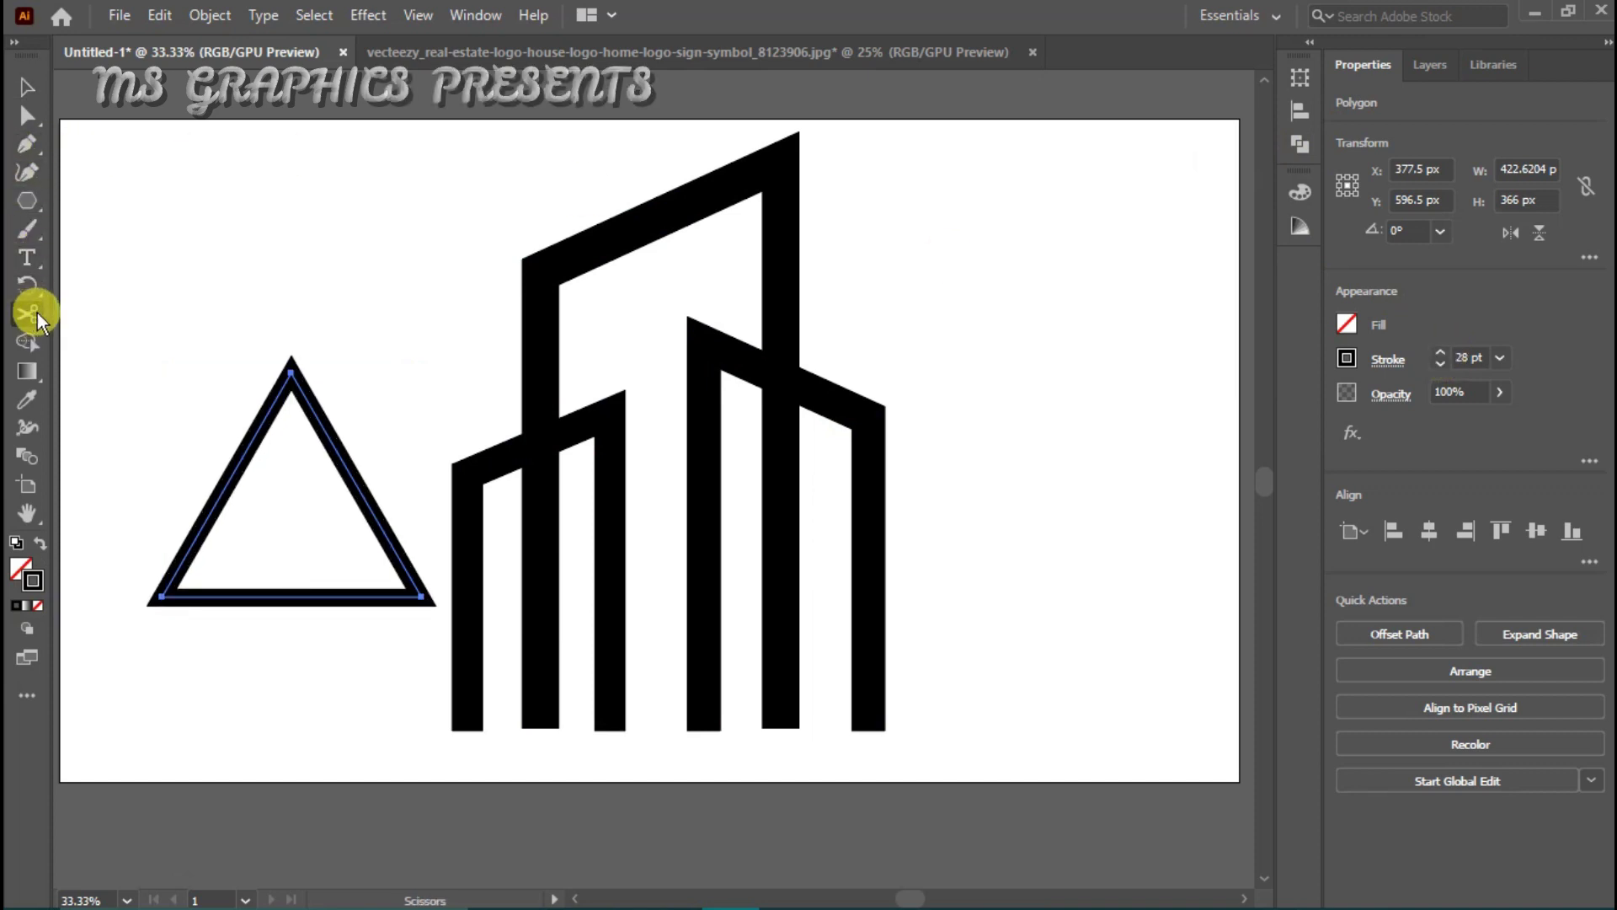
{"action": "left_click", "coordinate": [291, 371]}
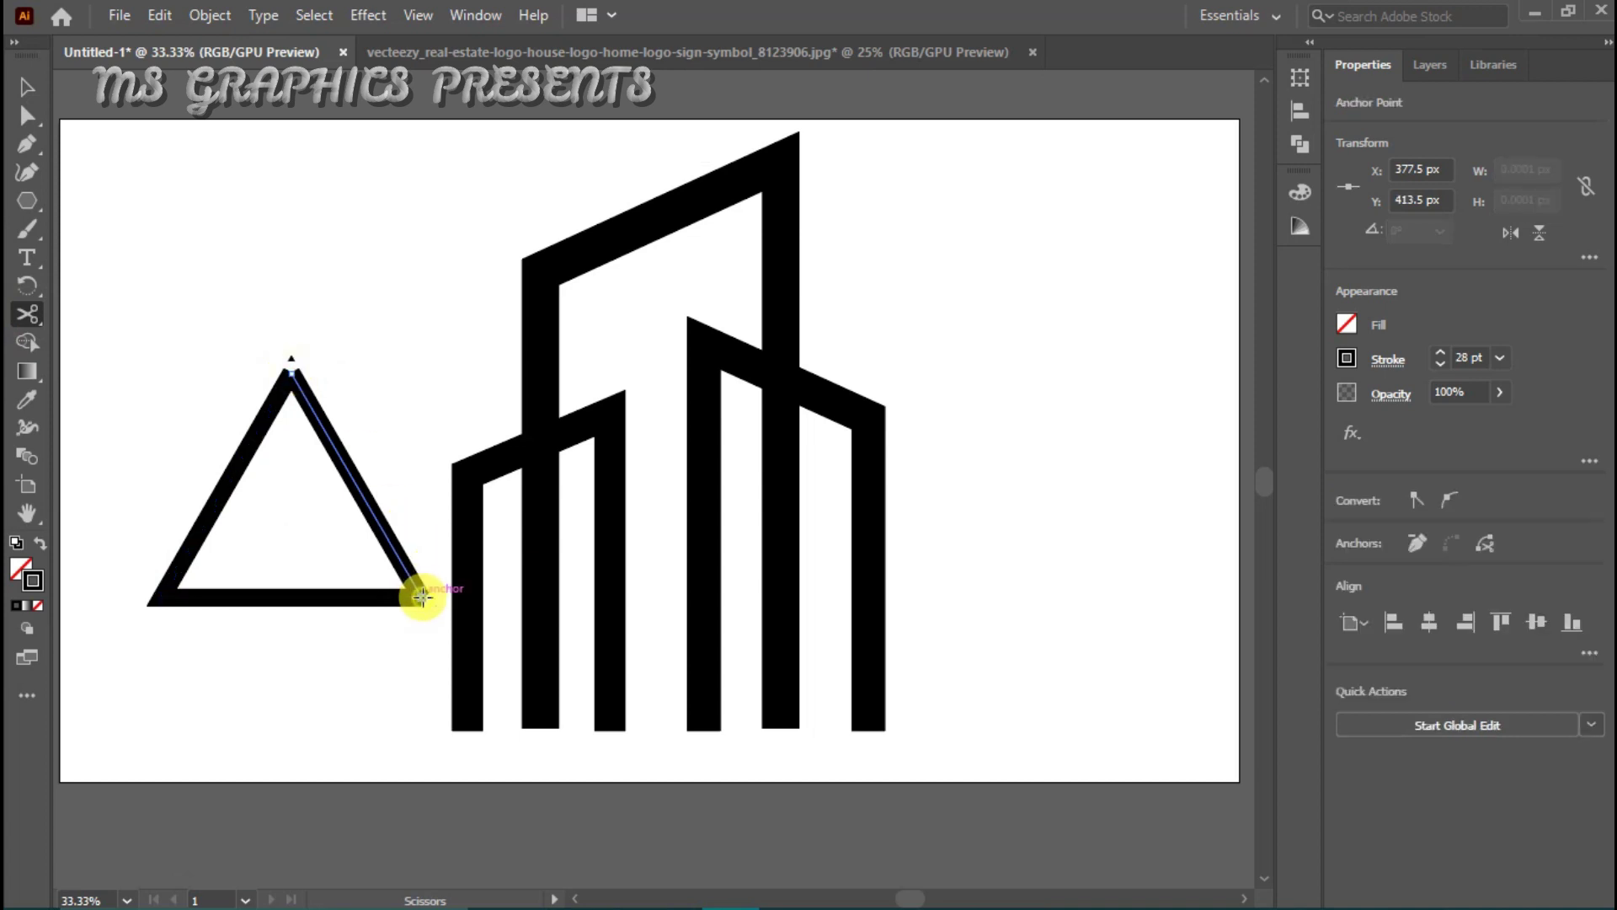
{"action": "left_click", "coordinate": [421, 594]}
Step: Separate the triangle's cut right side and delete it, leaving the sloped left side and the base
{"action": "left_click", "coordinate": [27, 87]}
{"action": "left_click", "coordinate": [364, 415]}
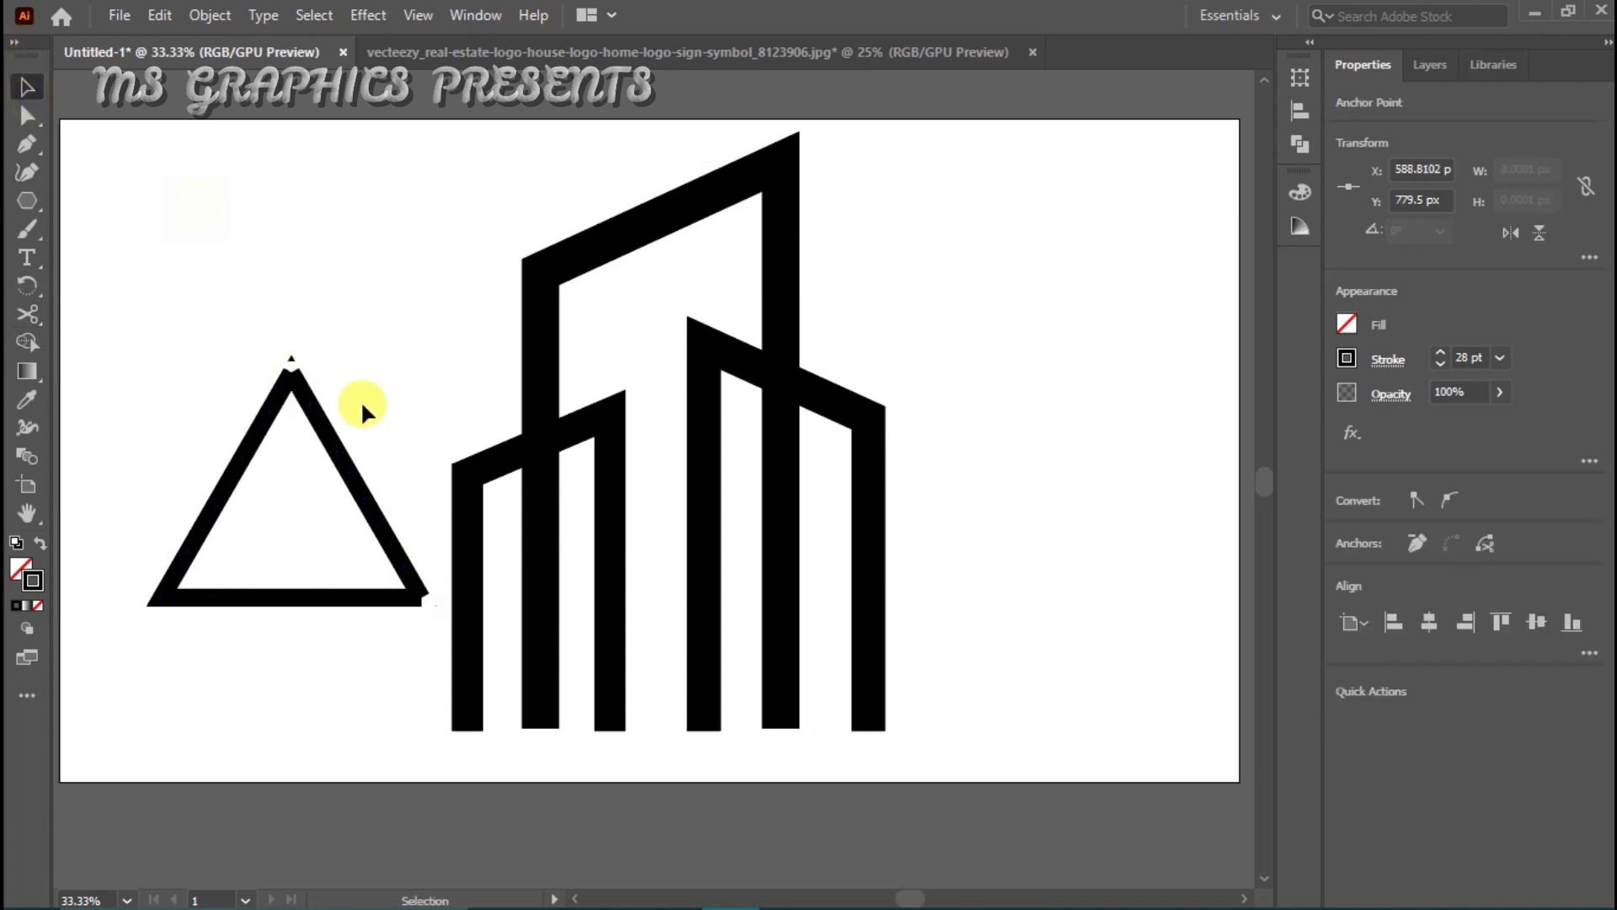
{"action": "left_click_drag", "start_coordinate": [335, 446], "coordinate": [362, 296]}
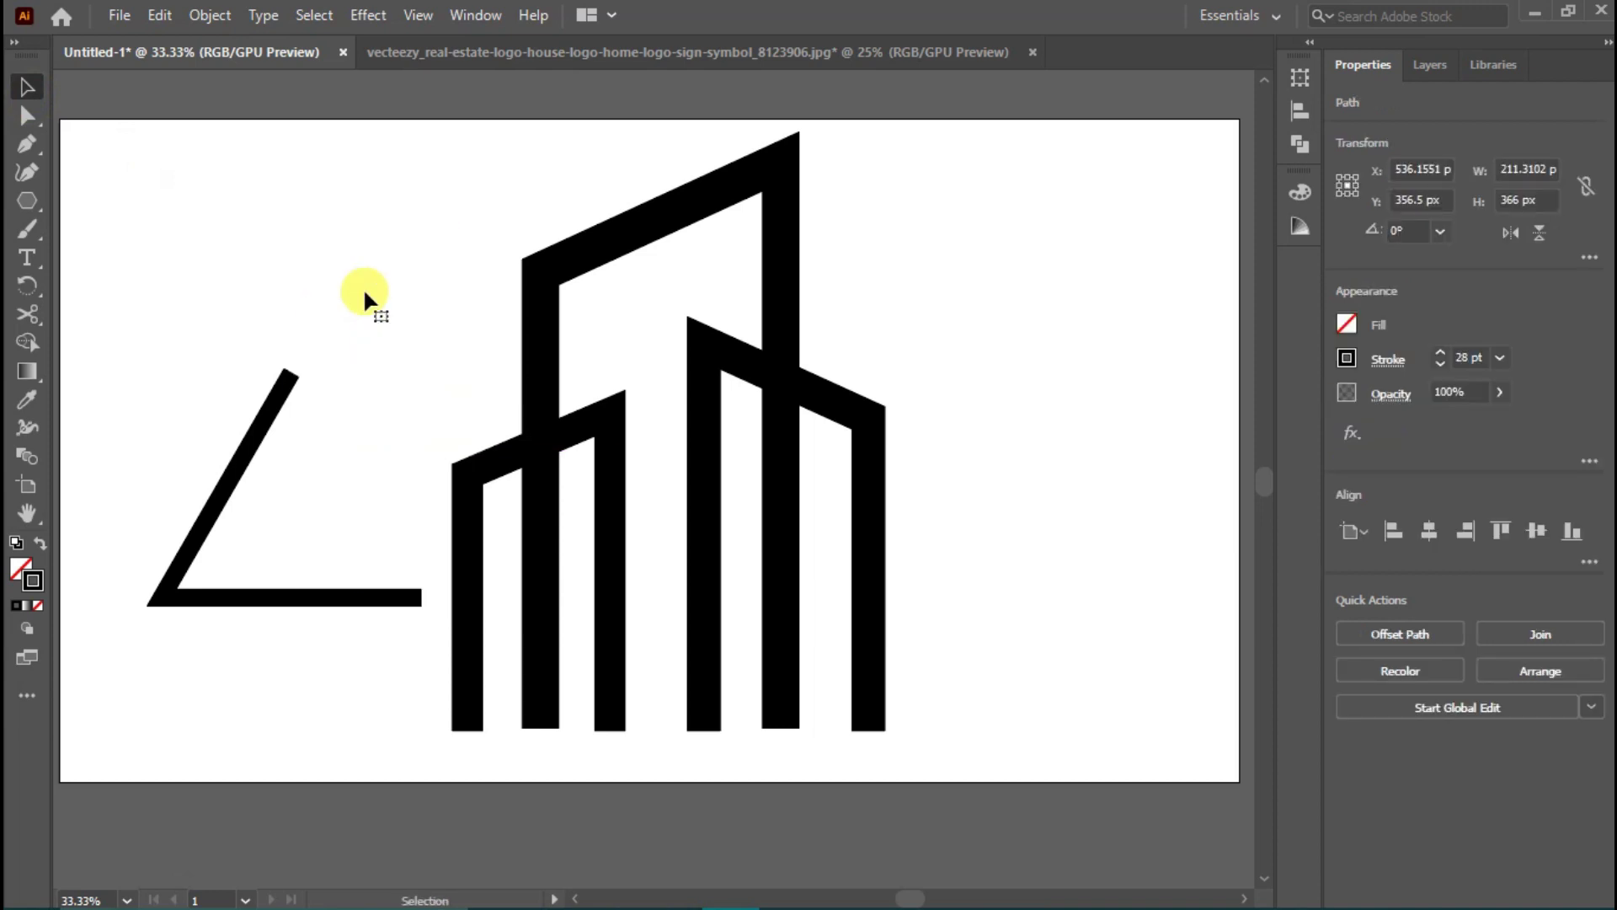
{"action": "left_click", "coordinate": [365, 295]}
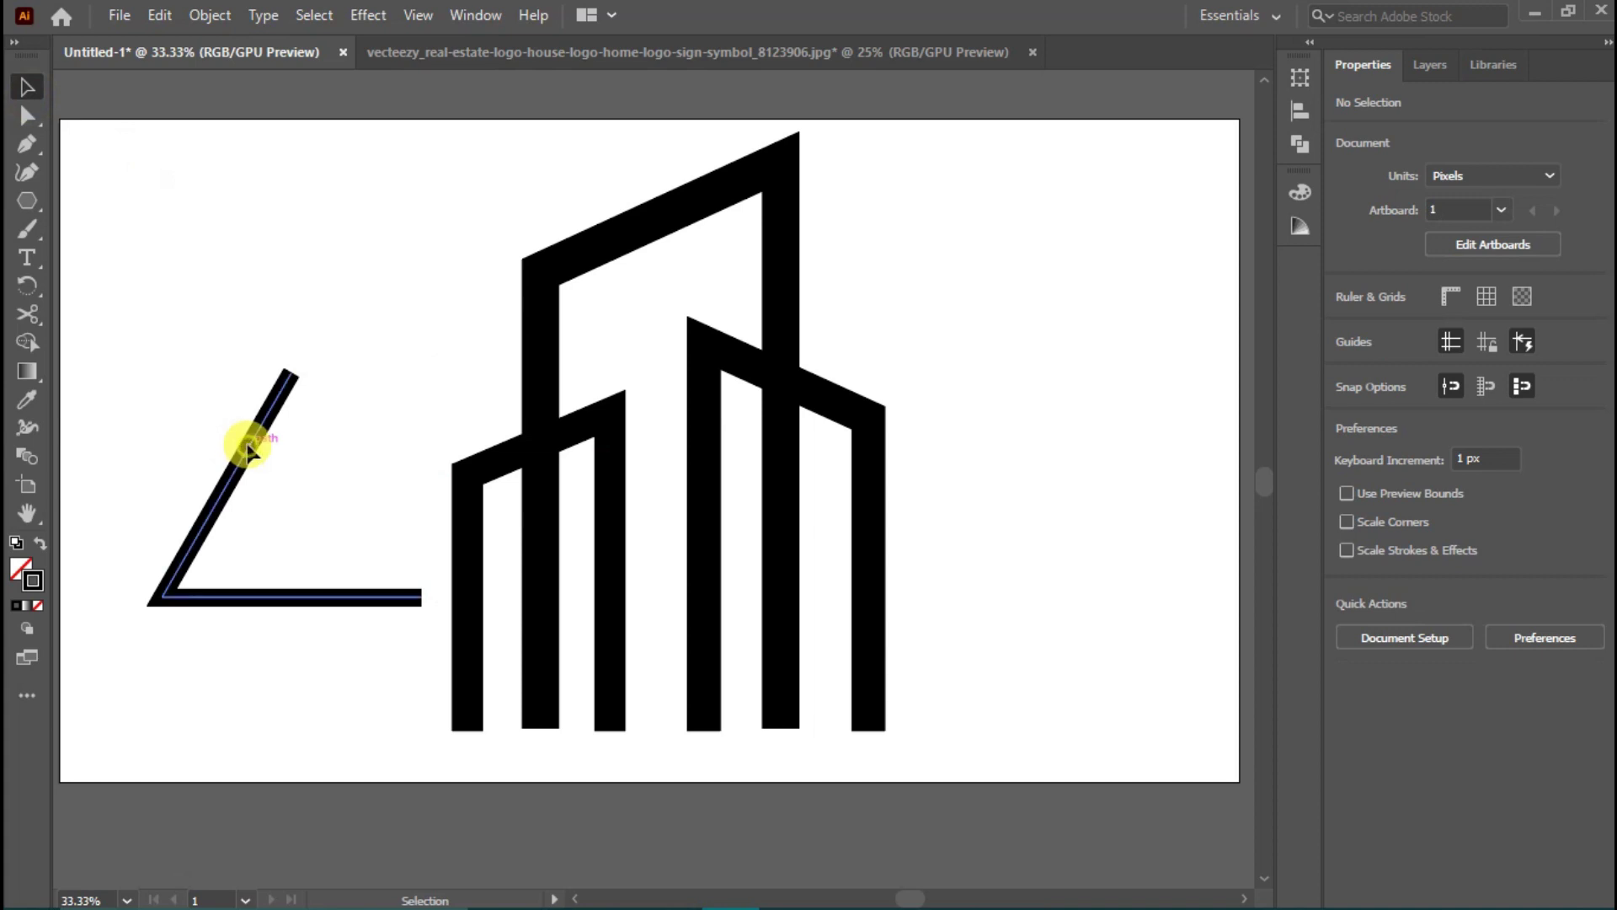
Step: Move the open angle shape up and flatten its slope by shifting the upper endpoint to X 528 px, Y 299 px
{"action": "left_click_drag", "start_coordinate": [247, 451], "coordinate": [245, 349]}
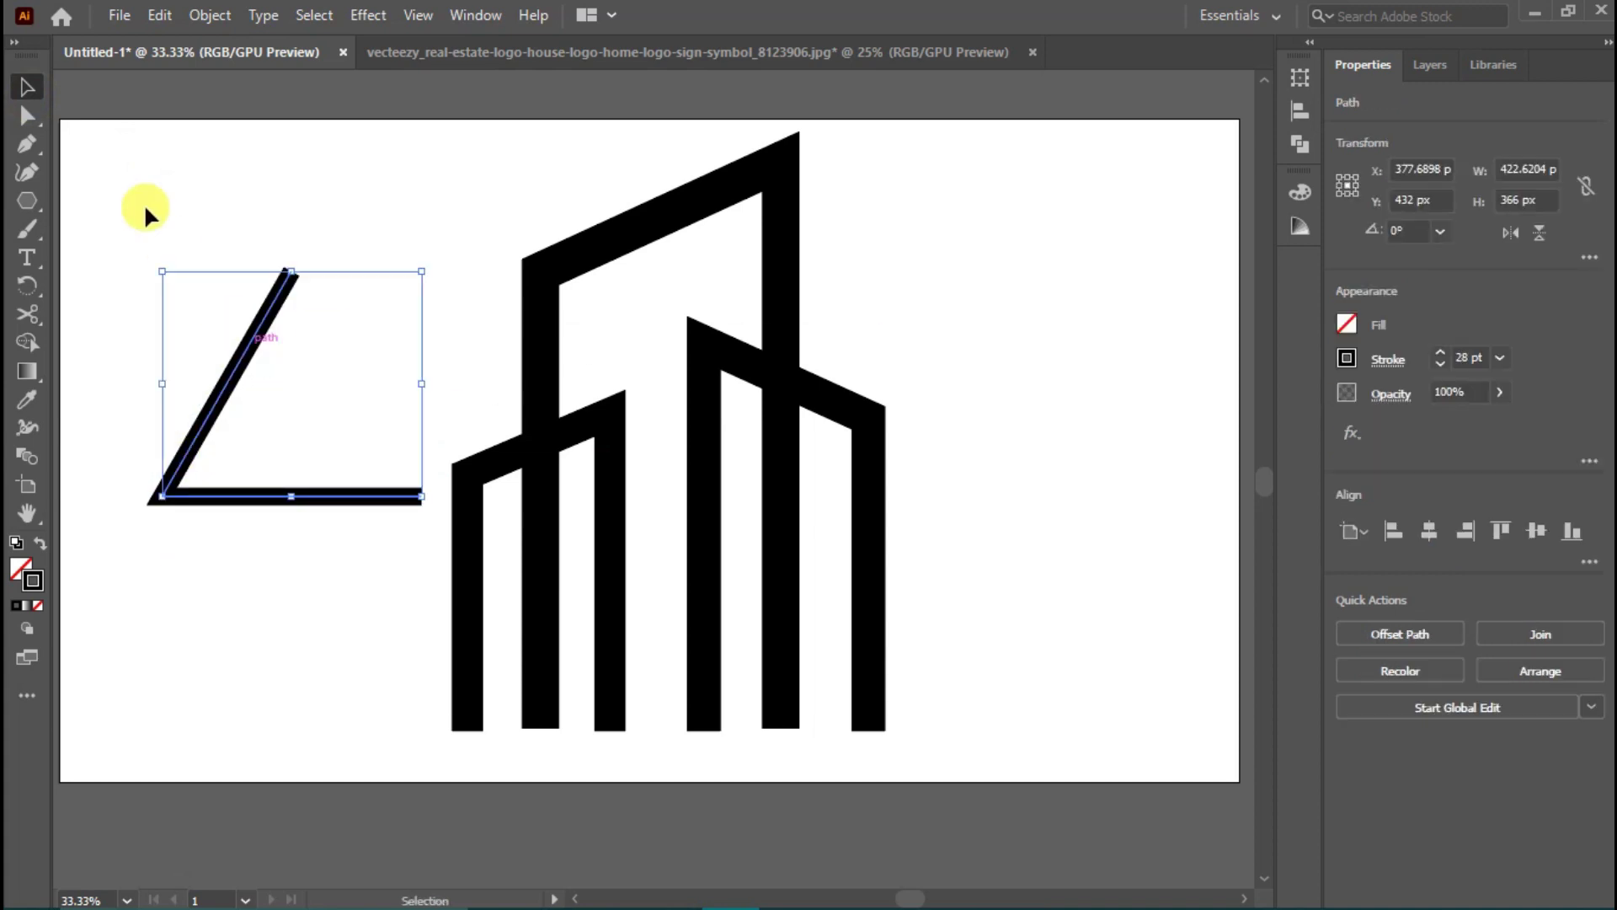
{"action": "left_click", "coordinate": [42, 125]}
{"action": "left_click", "coordinate": [289, 273]}
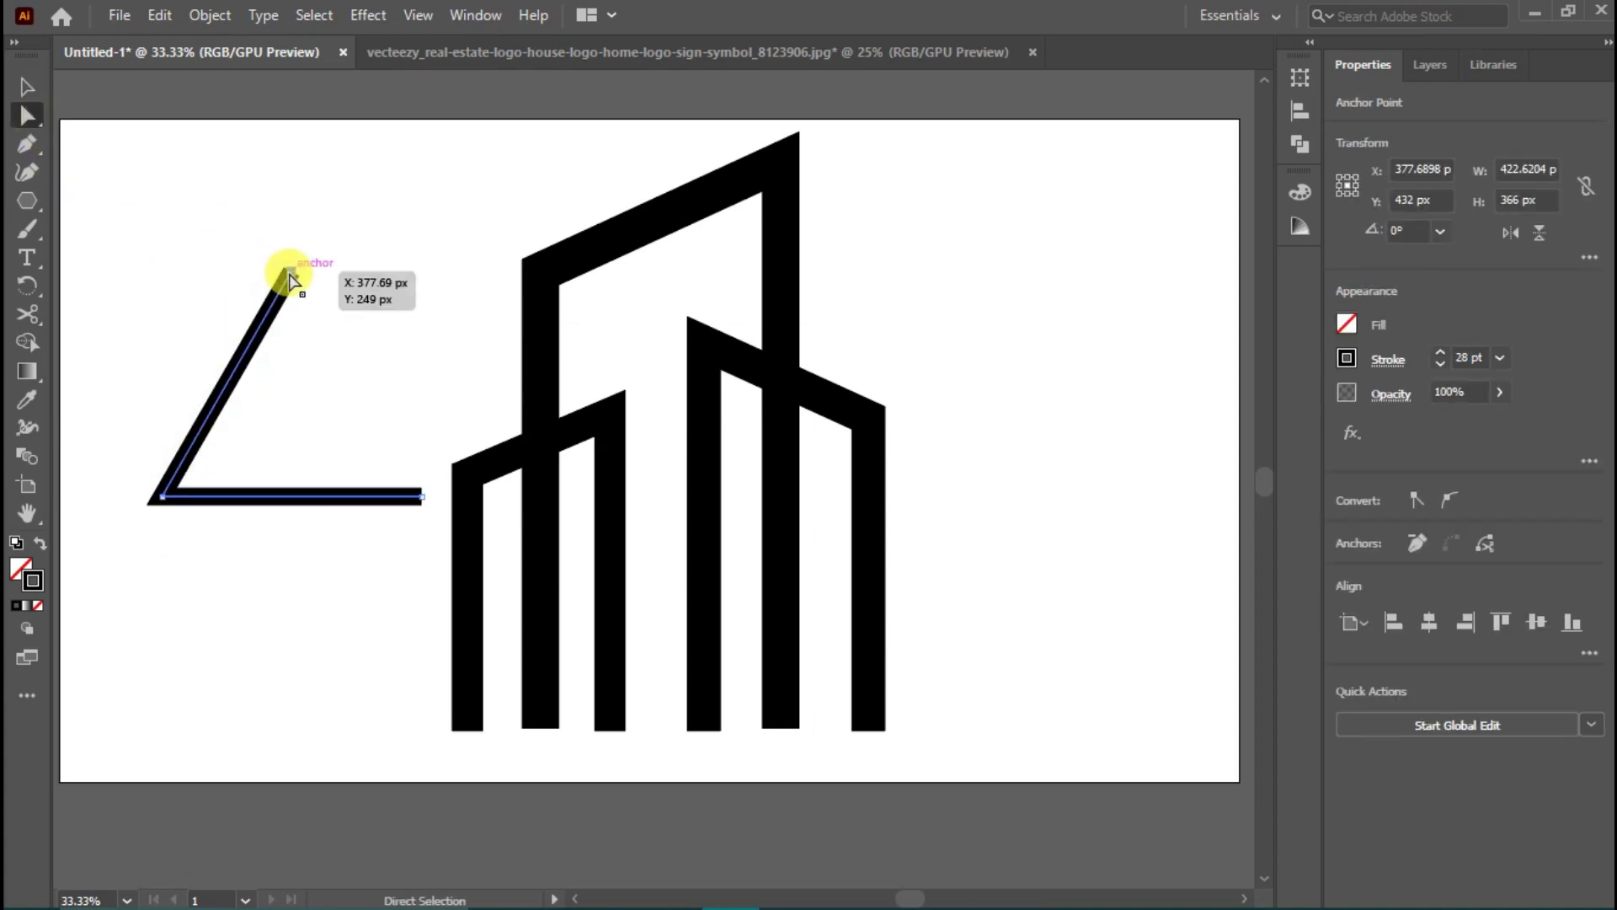
{"action": "left_click_drag", "start_coordinate": [289, 275], "coordinate": [385, 302]}
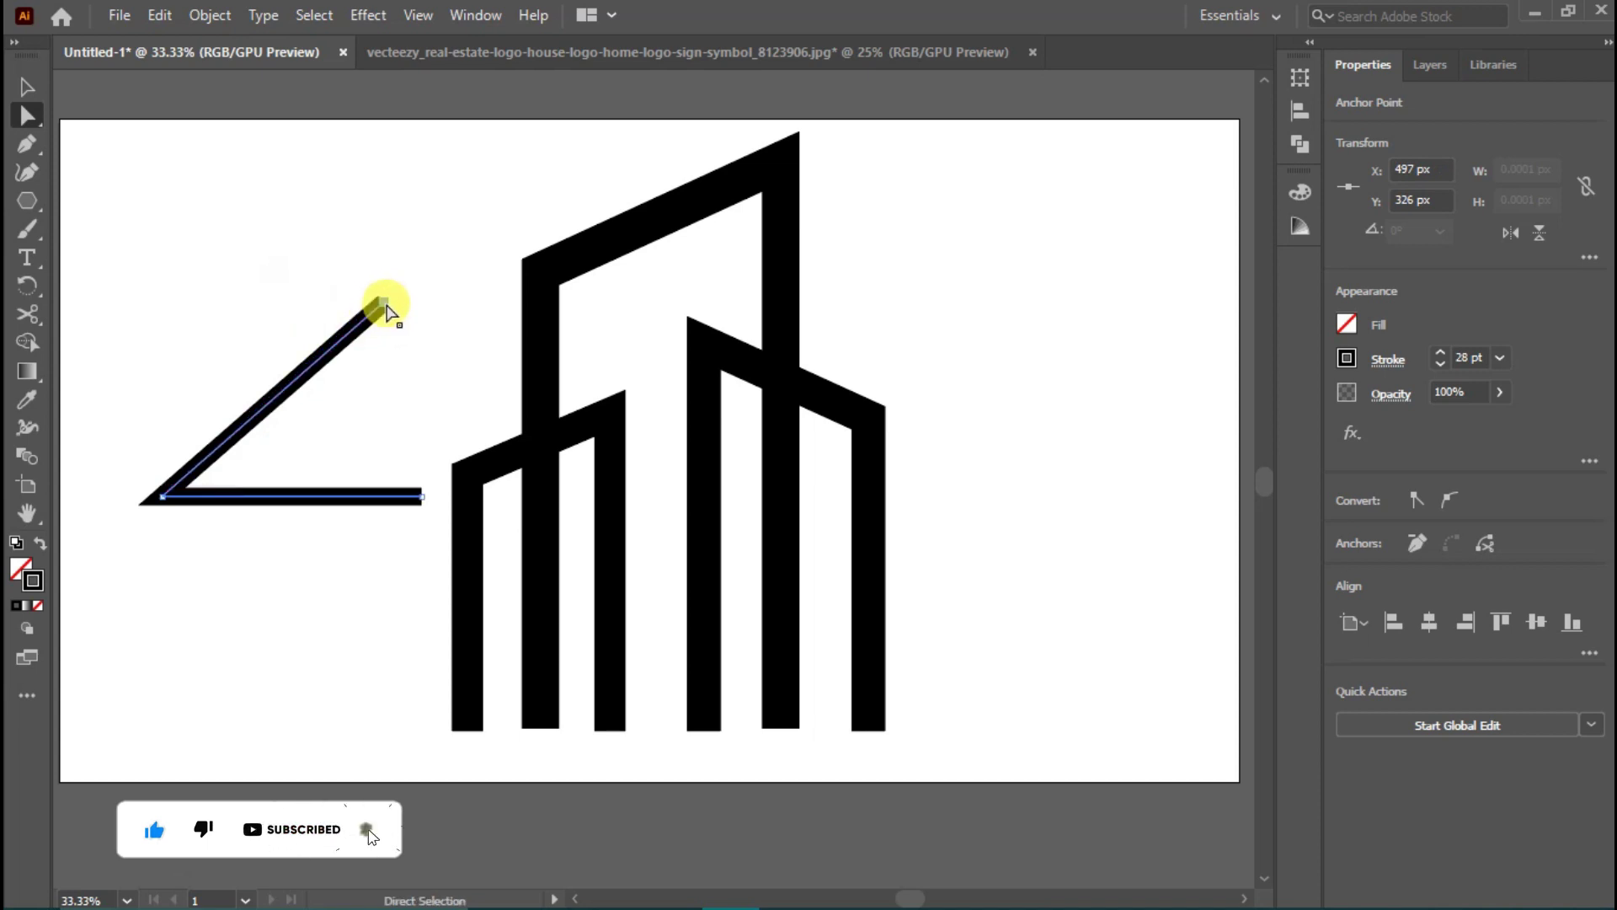
{"action": "left_click", "coordinate": [28, 88]}
{"action": "left_click", "coordinate": [282, 323]}
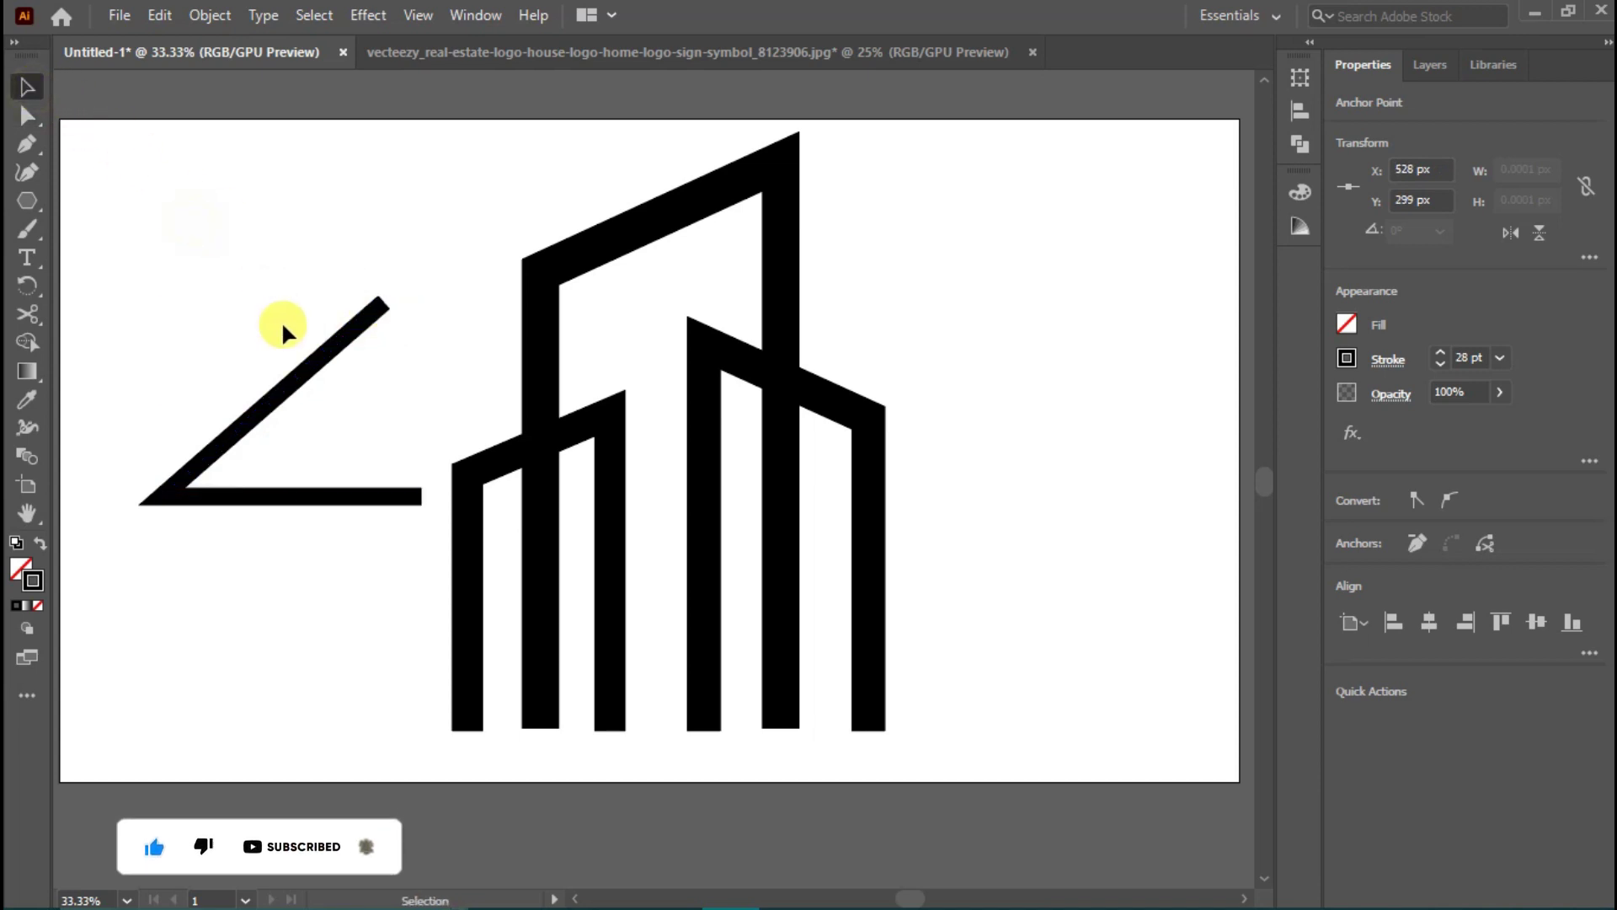
Step: Move the open angle shape down near the left building's base and increase its stroke to 48 pt
{"action": "left_click_drag", "start_coordinate": [313, 370], "coordinate": [328, 546]}
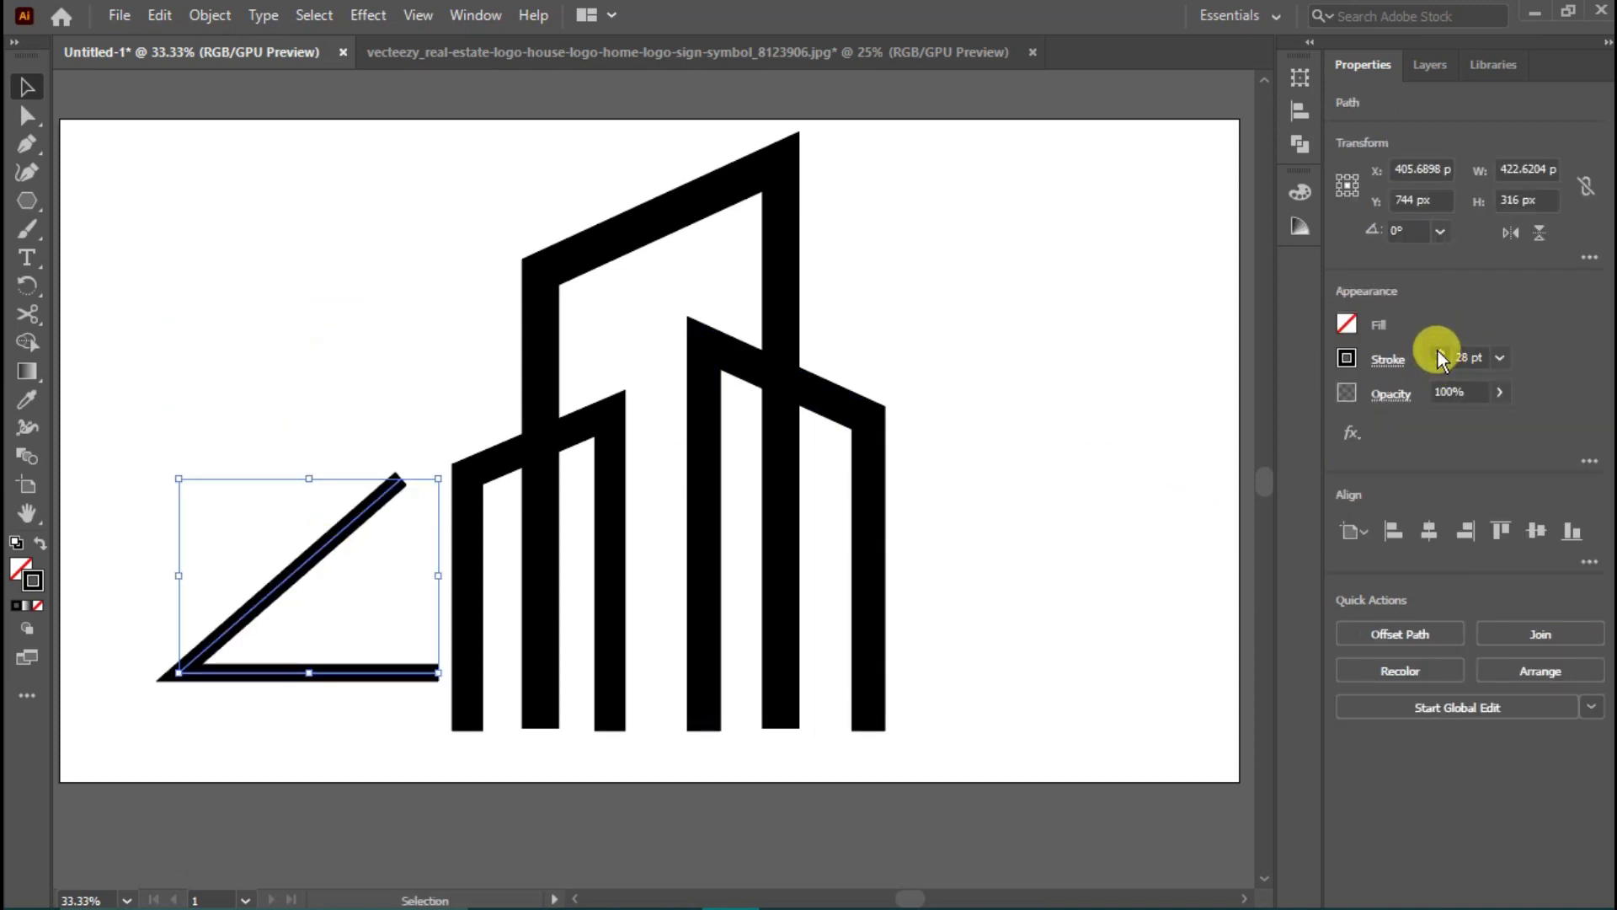
{"action": "left_click_drag", "start_coordinate": [1438, 350], "coordinate": [1438, 352]}
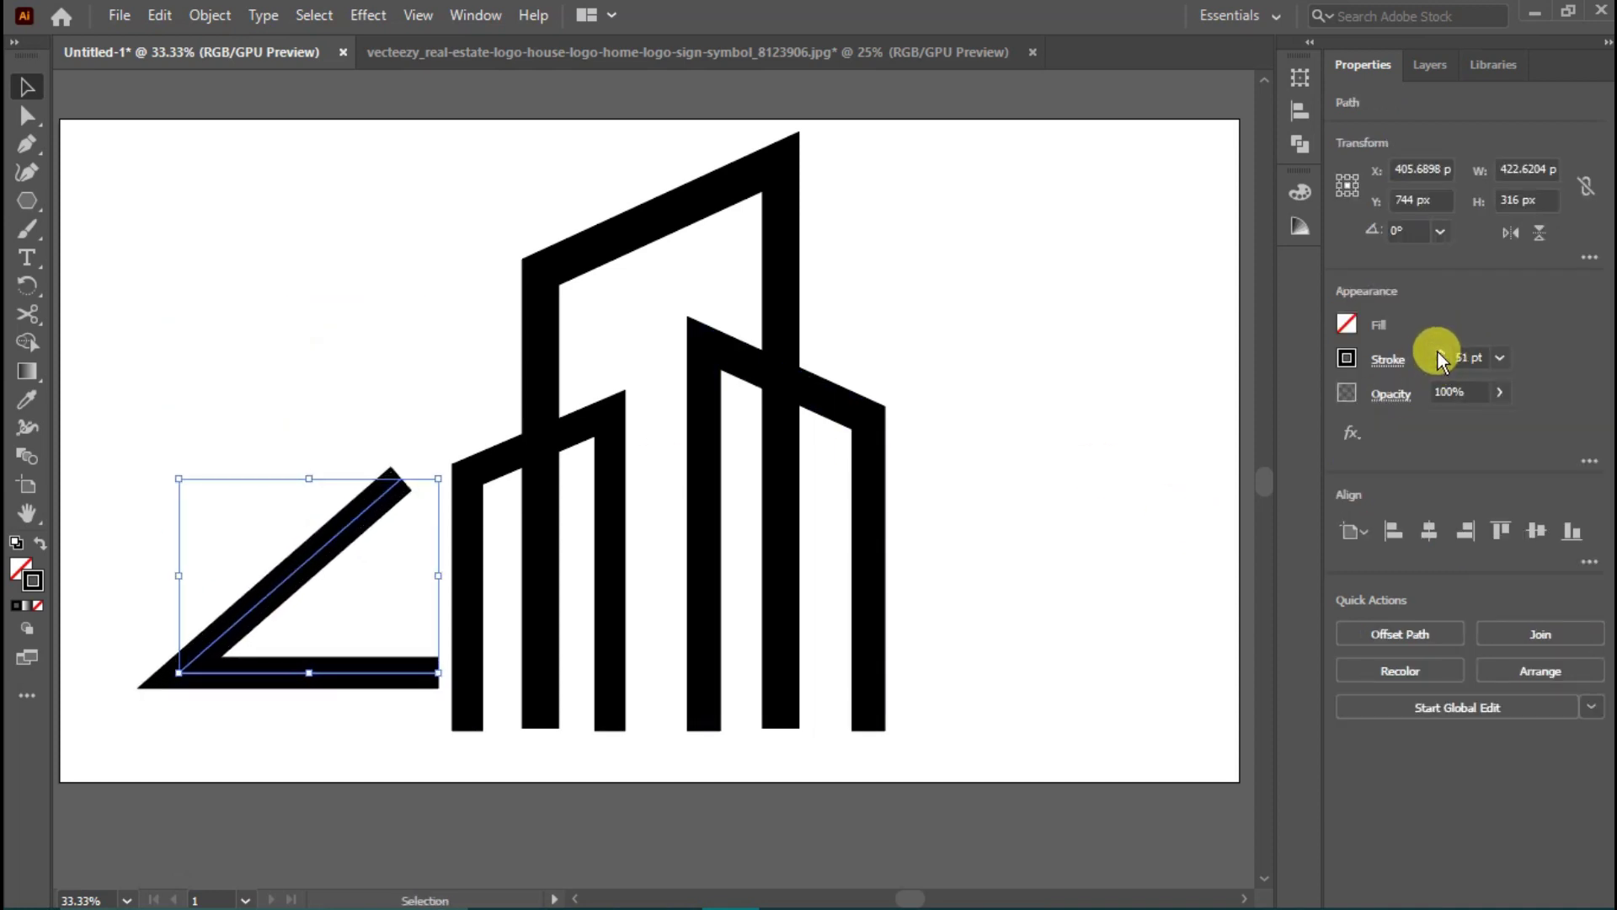
{"action": "left_click", "coordinate": [1437, 366]}
{"action": "left_click", "coordinate": [1438, 365]}
{"action": "left_click", "coordinate": [1438, 364]}
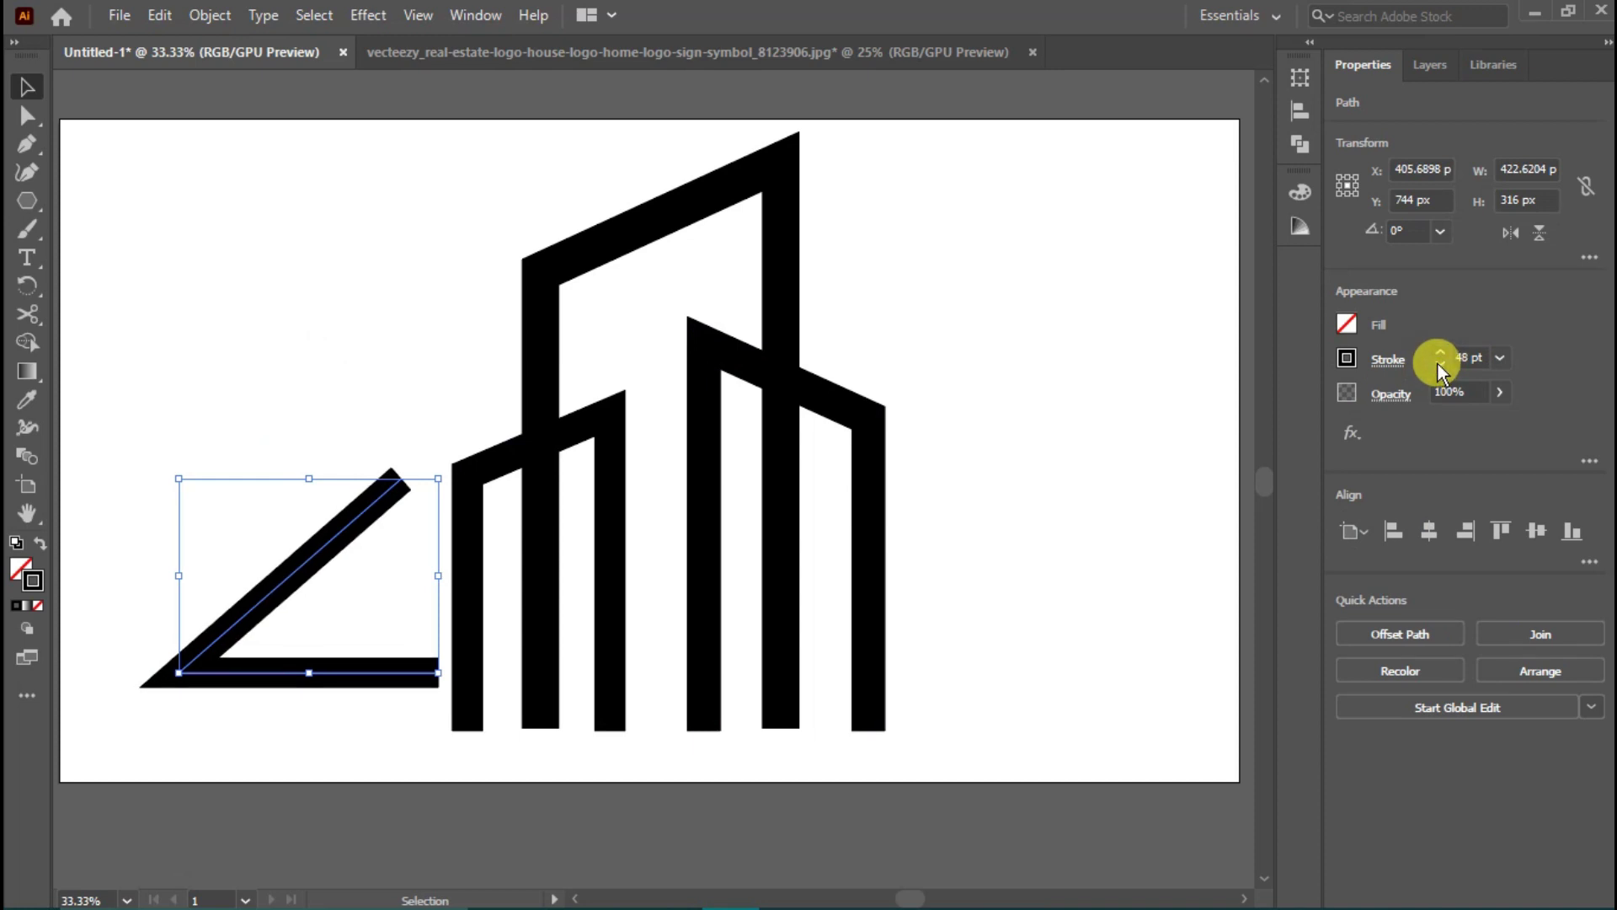
{"action": "left_click", "coordinate": [422, 480]}
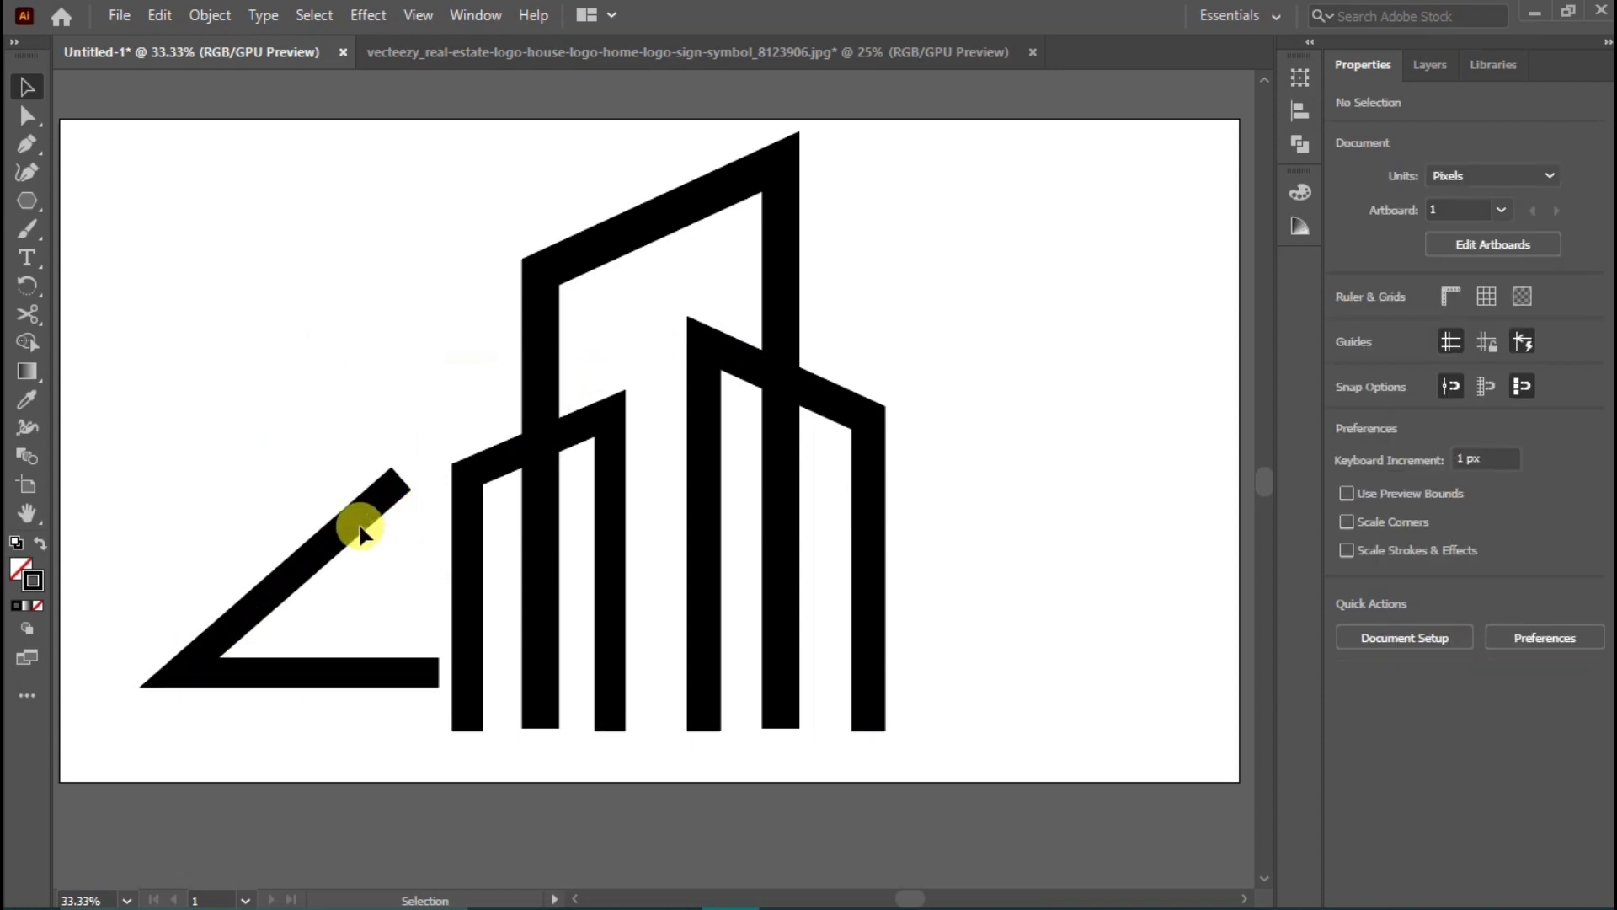
Step: Position the angle shape against the left building's base, nudging it to about X 472 px, Y 814 px
{"action": "left_click_drag", "start_coordinate": [361, 533], "coordinate": [384, 569]}
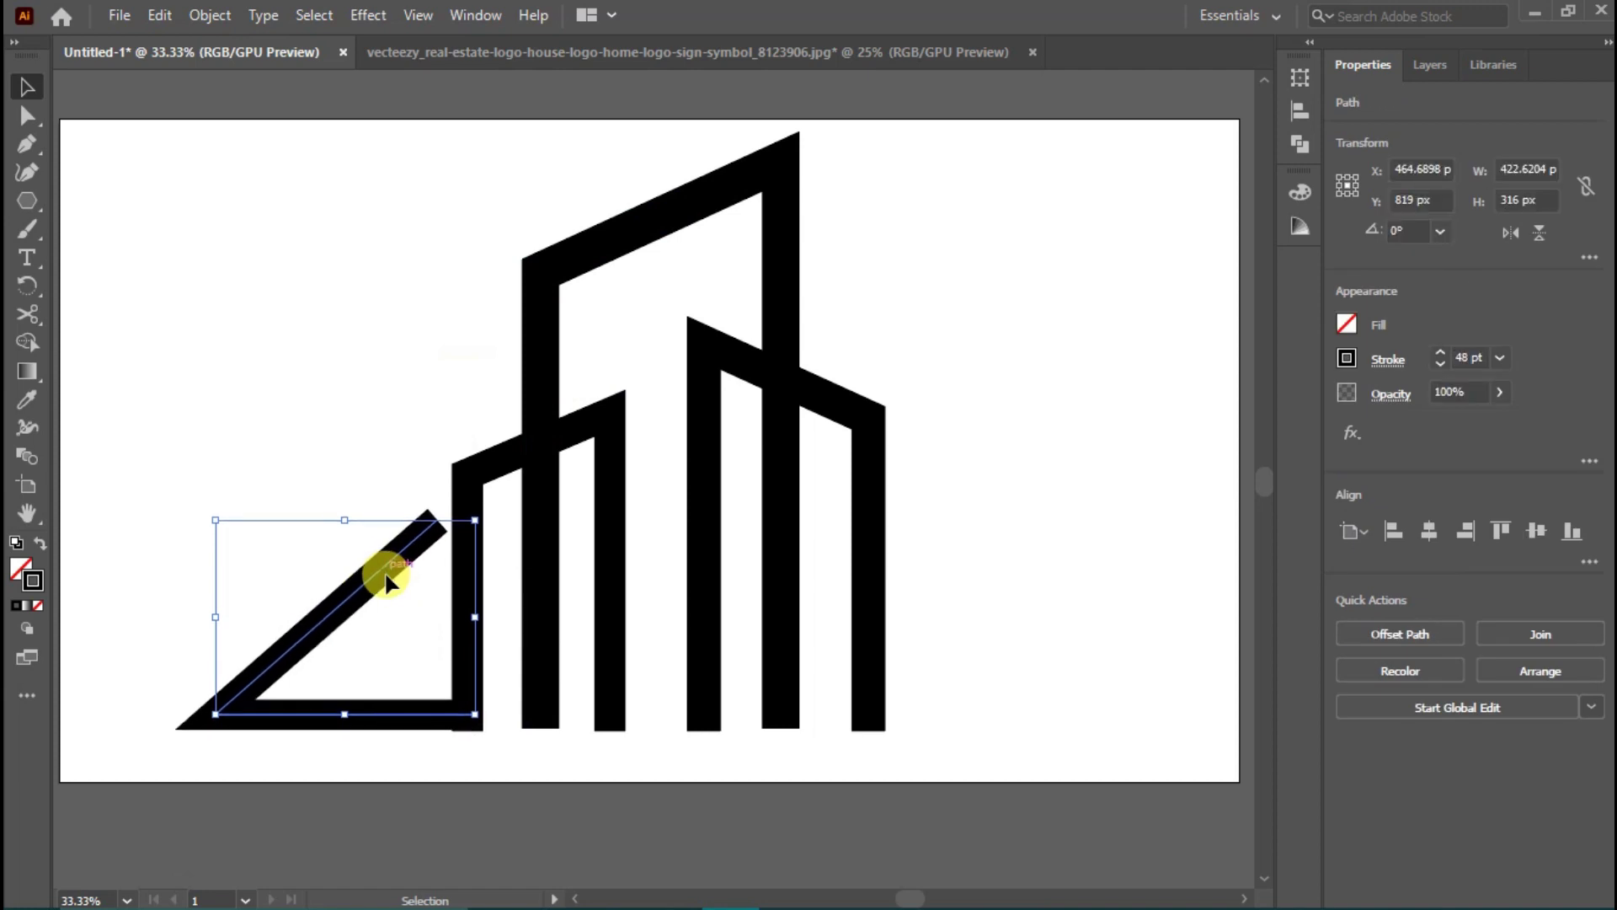
{"action": "key", "text": "Right"}
{"action": "key", "text": "Right"}
{"action": "key", "text": "Right"}
{"action": "key", "text": "Right"}
{"action": "key", "text": "Right"}
{"action": "key", "text": "Right"}
{"action": "key", "text": "Down"}
{"action": "key", "text": "Down"}
{"action": "key", "text": "Down"}
{"action": "key", "text": "Down"}
{"action": "key", "text": "Down"}
{"action": "key", "text": "Down"}
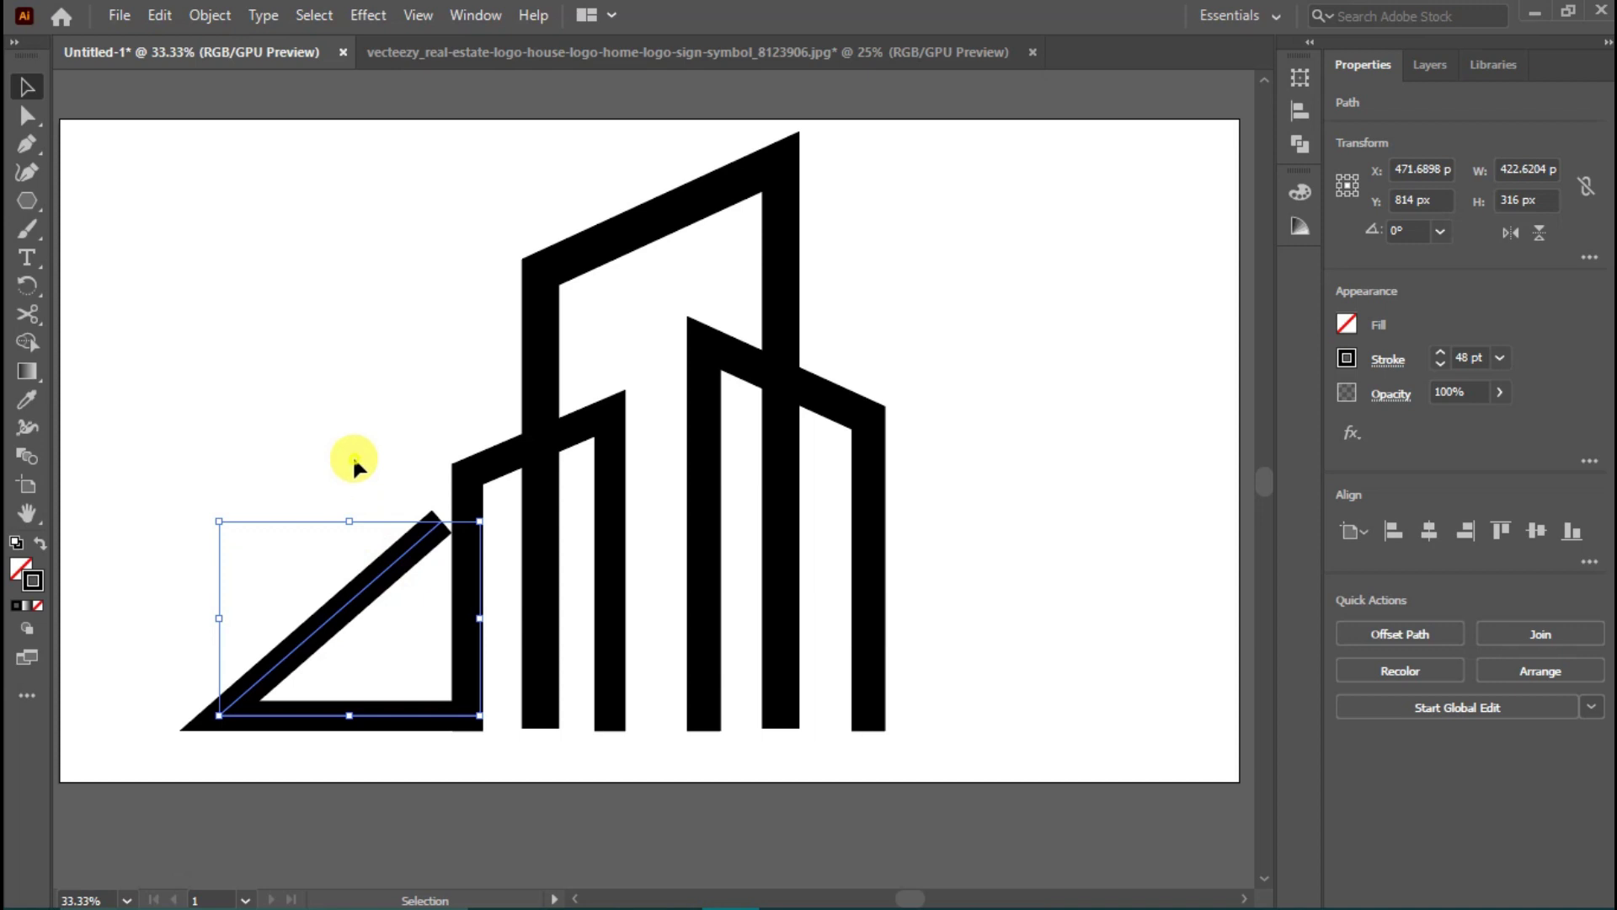
{"action": "left_click", "coordinate": [354, 462]}
Step: Extend the angle shape's upper endpoint into the left building's outer wall, to X 661 px, Y 684 px
{"action": "left_click", "coordinate": [413, 563]}
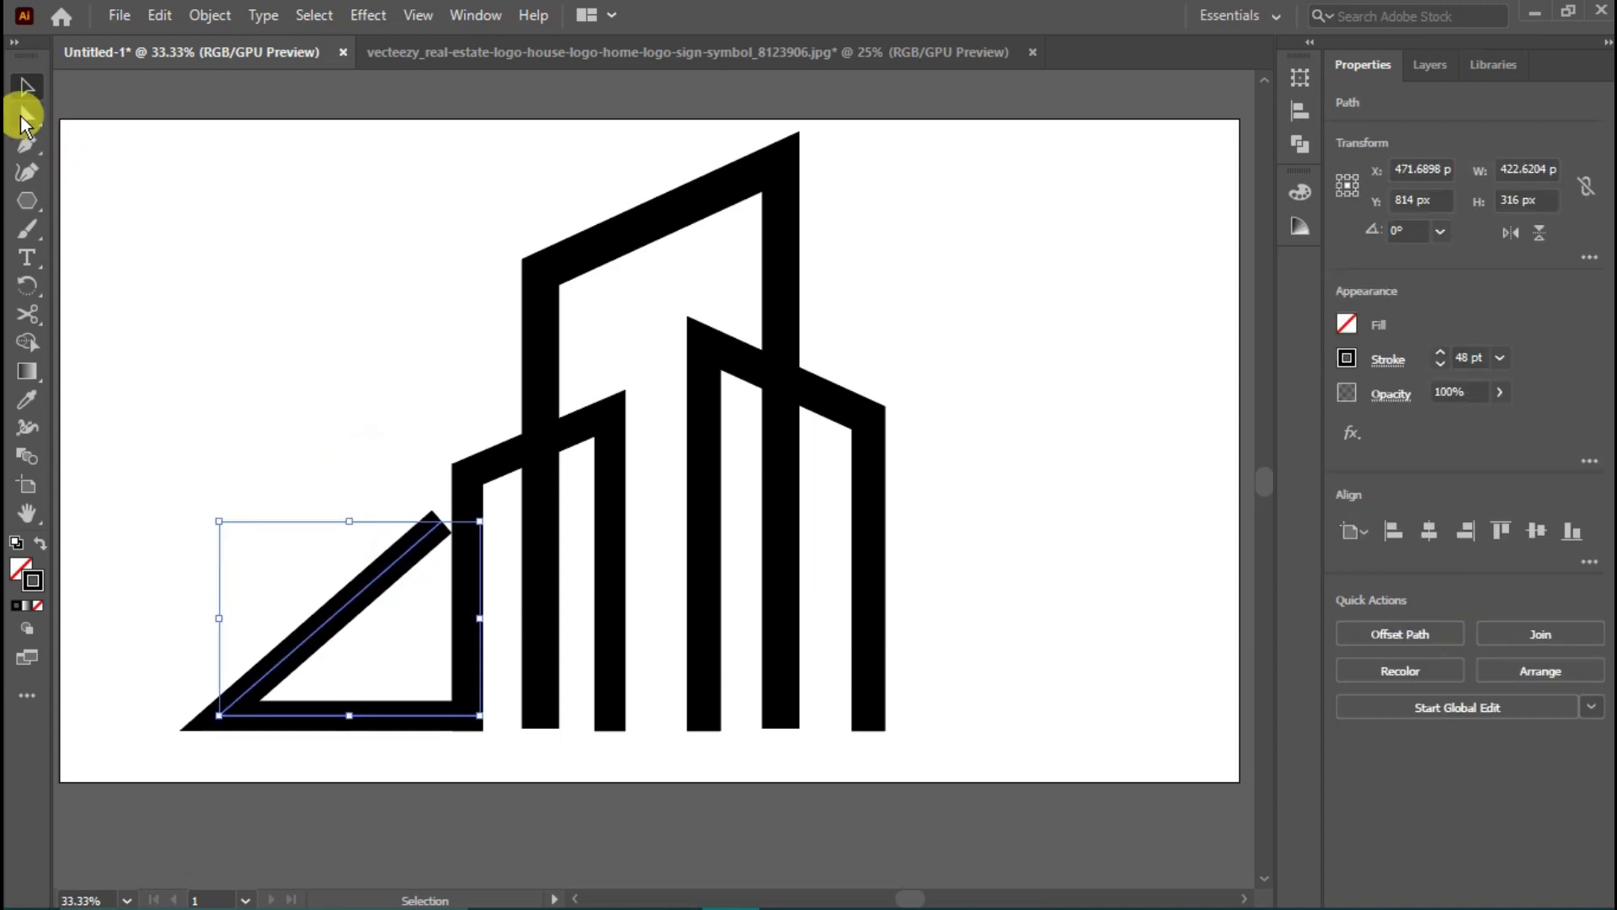
{"action": "left_click", "coordinate": [26, 117]}
{"action": "left_click", "coordinate": [442, 521]}
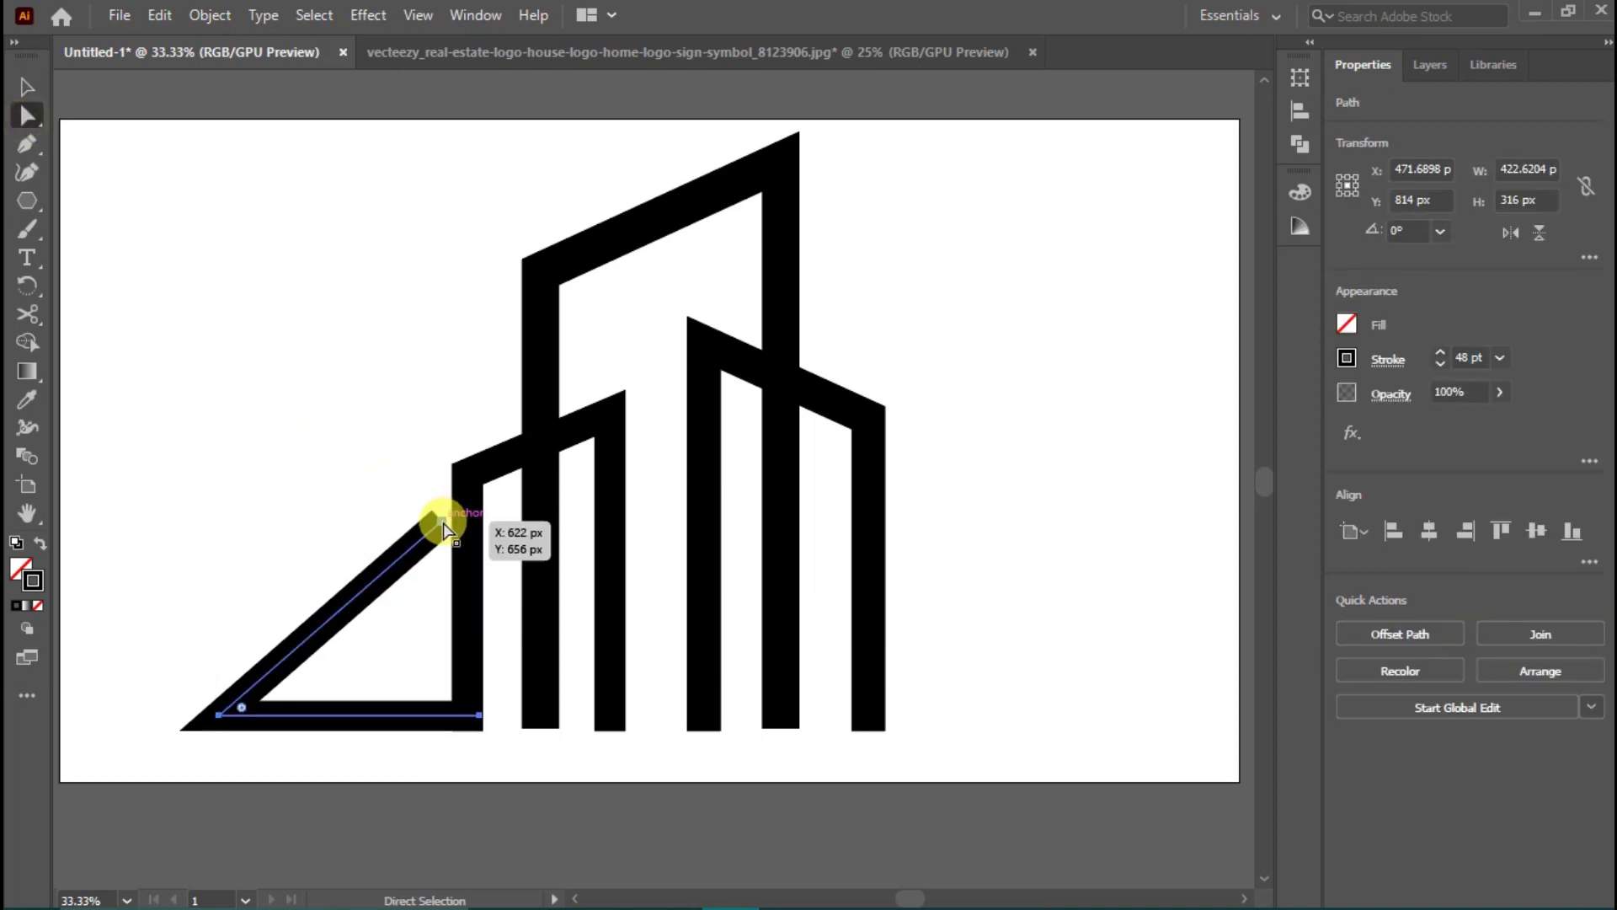
{"action": "mouse_move", "coordinate": [442, 523]}
{"action": "left_mouse_down"}
{"action": "mouse_move", "coordinate": [453, 535]}
{"action": "mouse_move", "coordinate": [423, 517]}
{"action": "mouse_move", "coordinate": [465, 537]}
{"action": "left_mouse_up"}
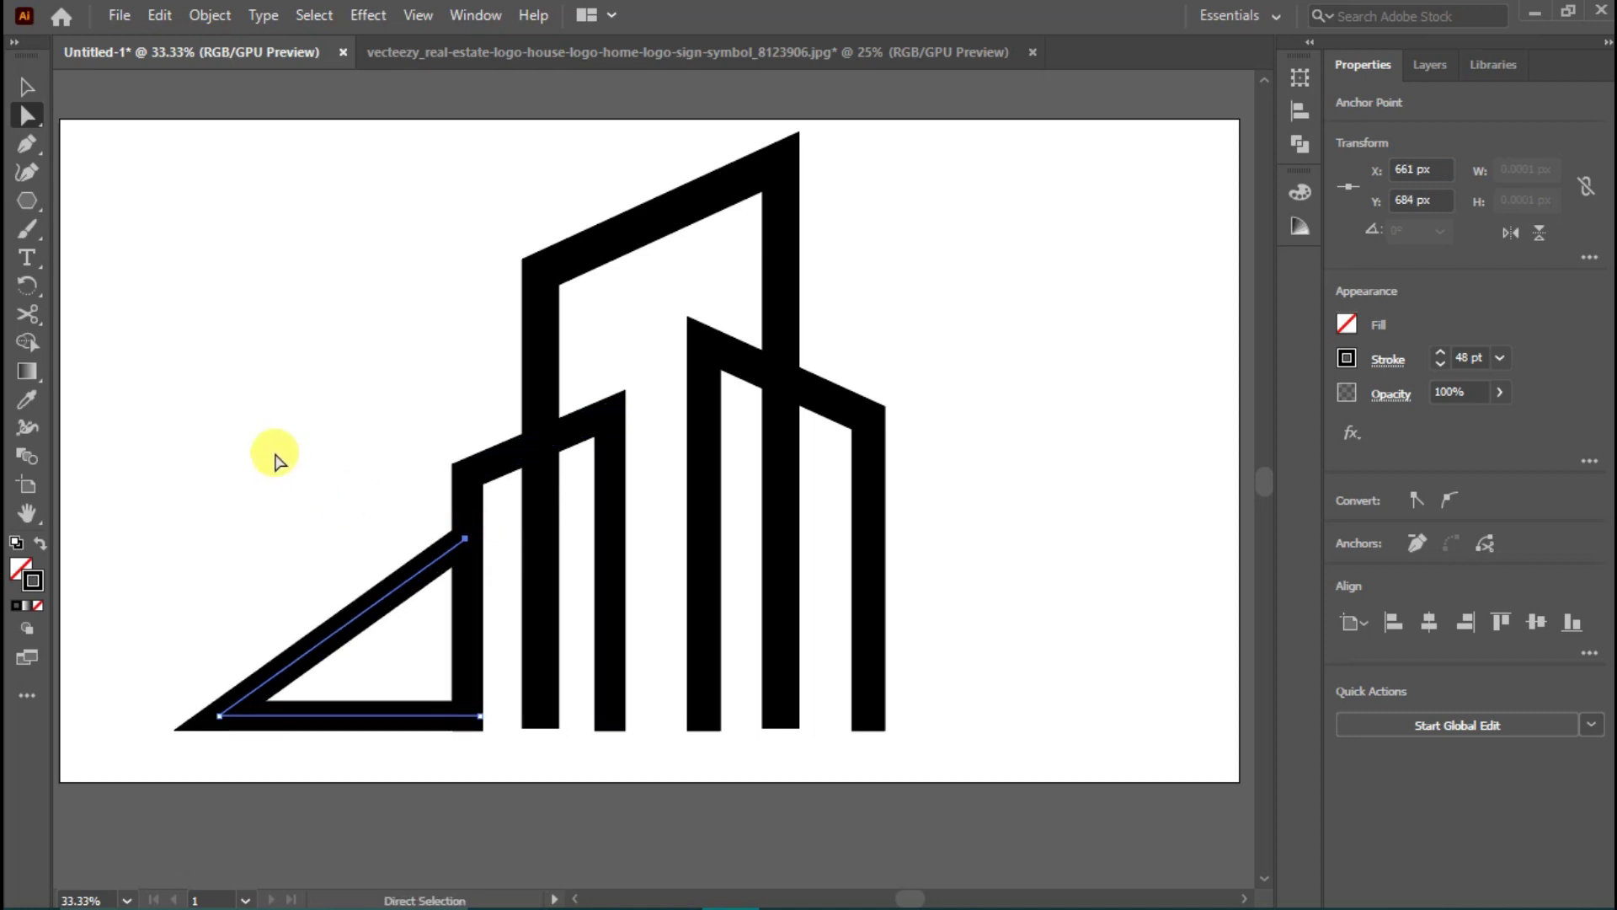
{"action": "left_click", "coordinate": [28, 84]}
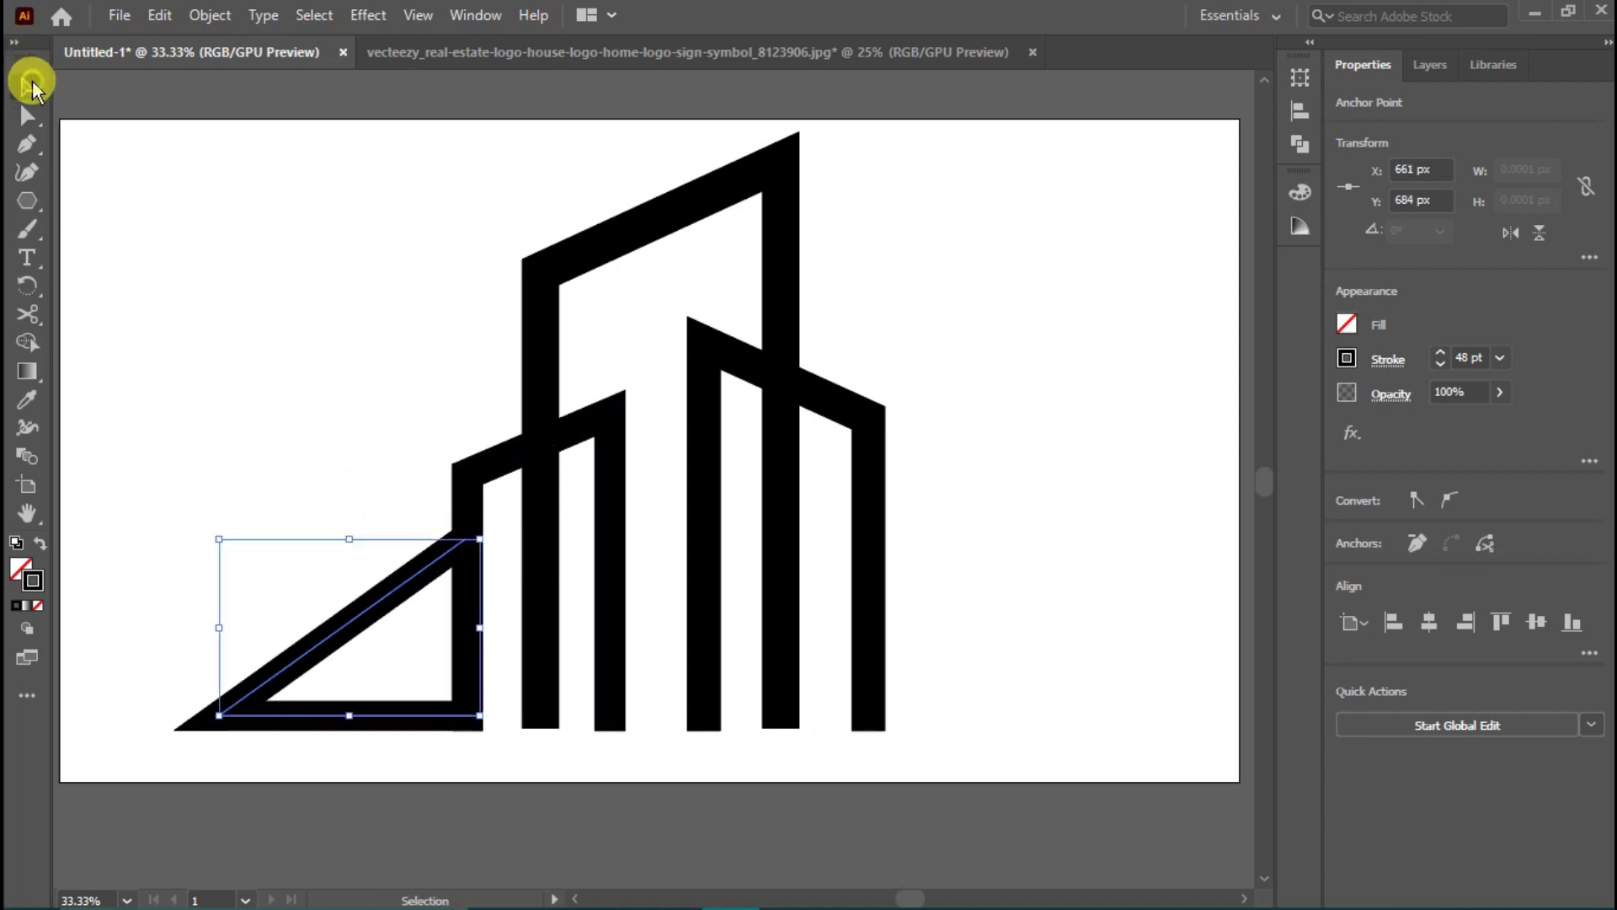
{"action": "left_click", "coordinate": [244, 357]}
Step: Scale the angle shape to 369 px wide by 280 px high, keeping it joined to the left building's base
{"action": "left_click", "coordinate": [408, 587]}
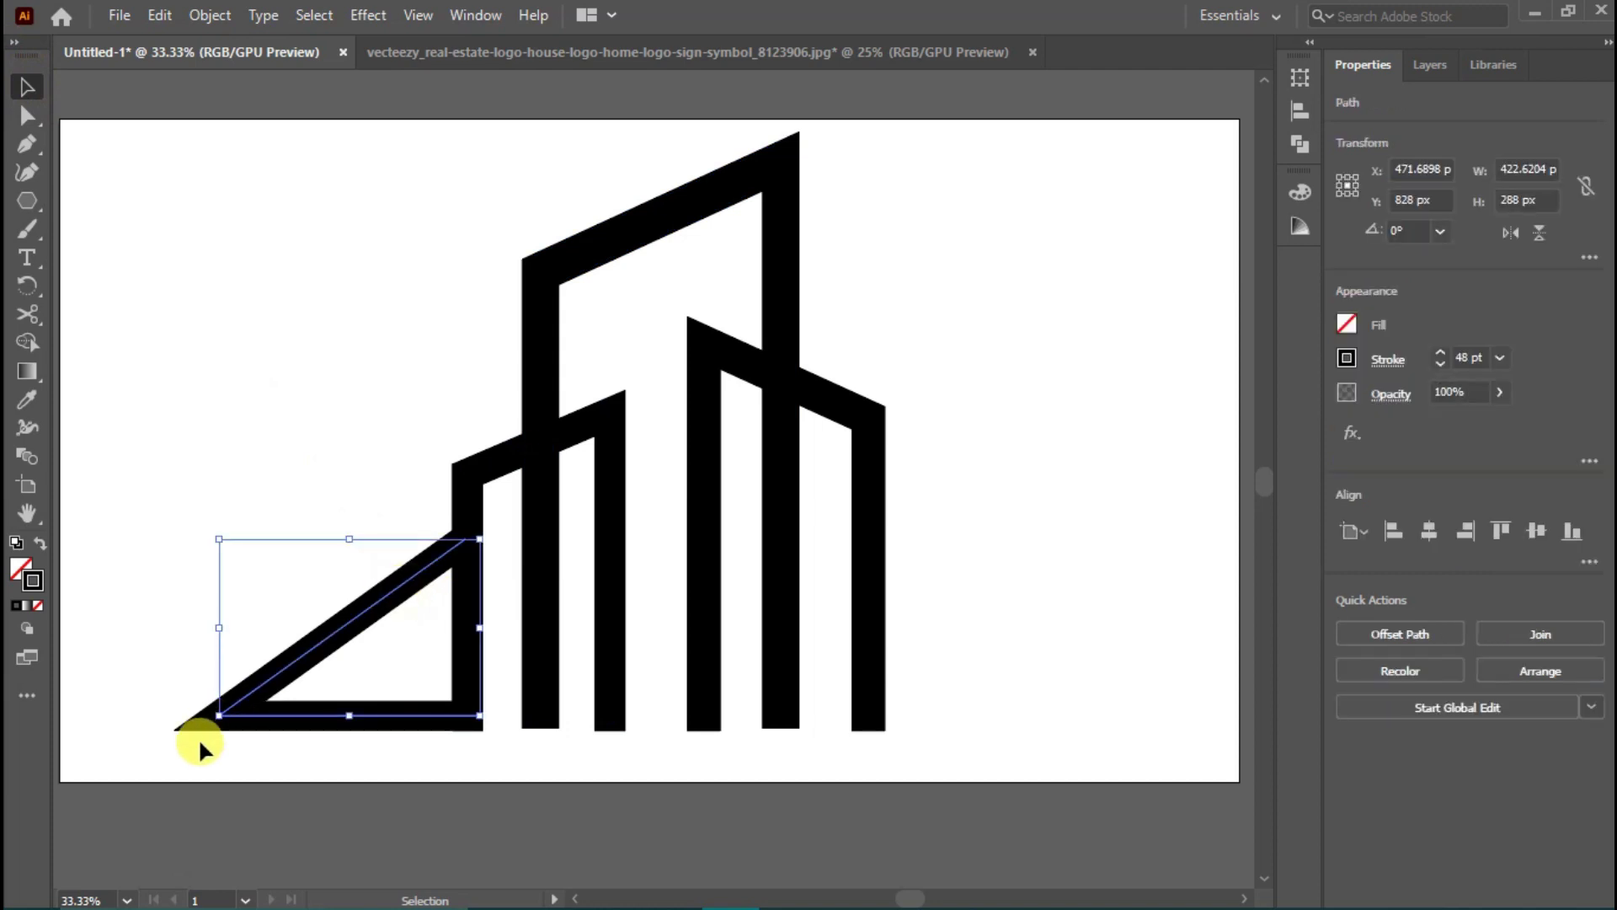
{"action": "left_click_drag", "start_coordinate": [217, 725], "coordinate": [253, 716]}
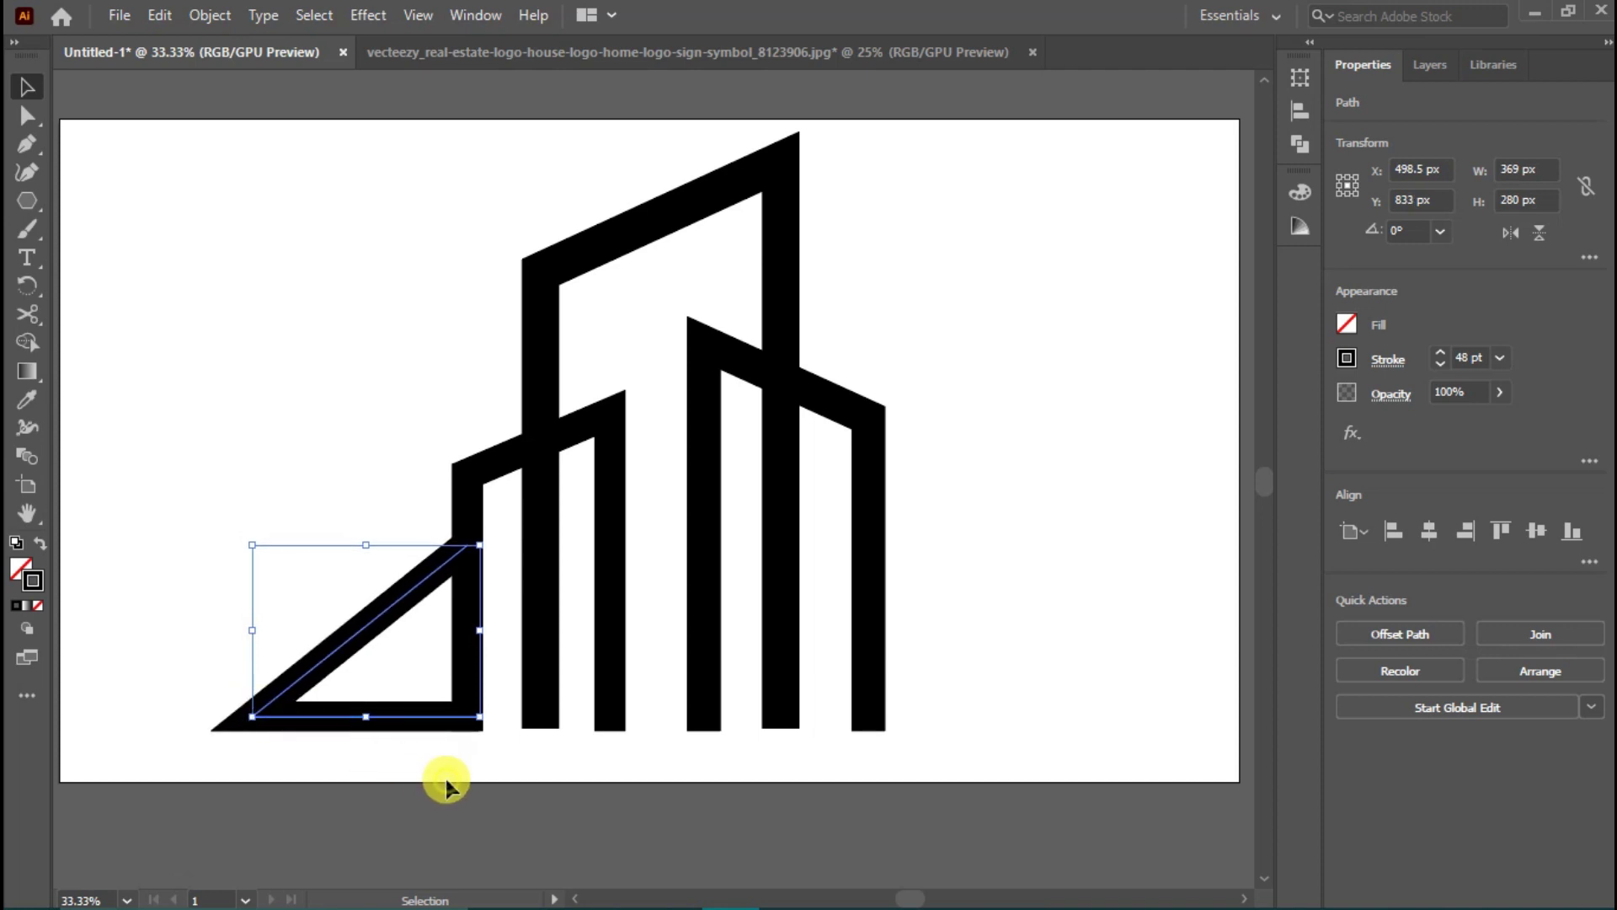
{"action": "left_click", "coordinate": [445, 775]}
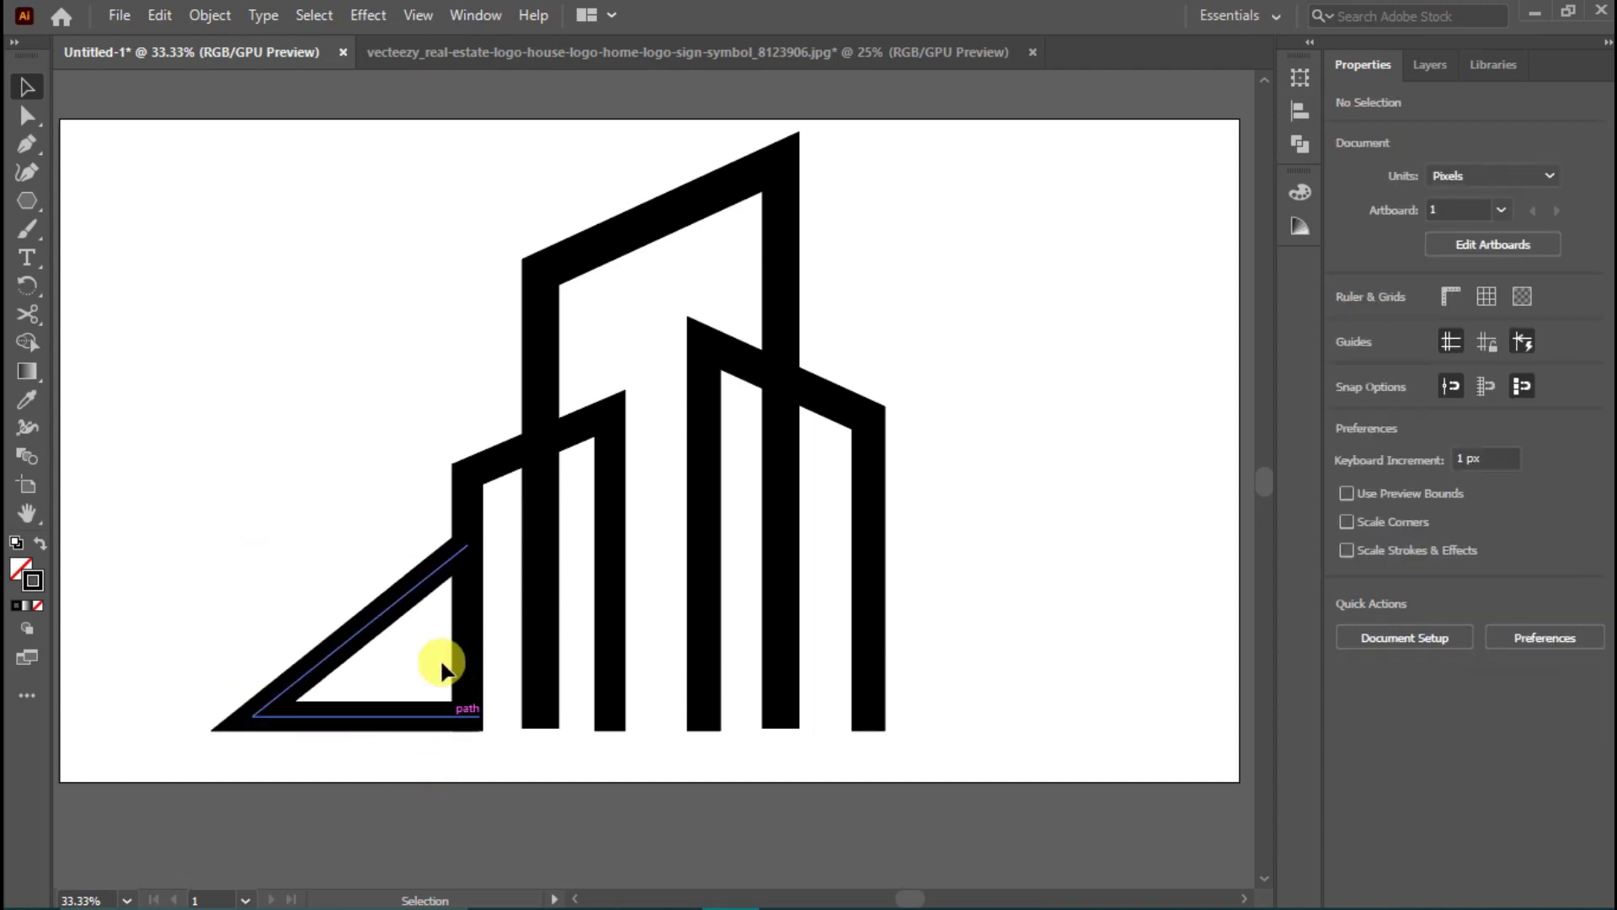
Step: Narrow the angle shape at the left building's base to 337 px wide and create a horizontally mirrored copy with Reflect
{"action": "left_click", "coordinate": [387, 610]}
{"action": "left_click_drag", "start_coordinate": [264, 715], "coordinate": [277, 717]}
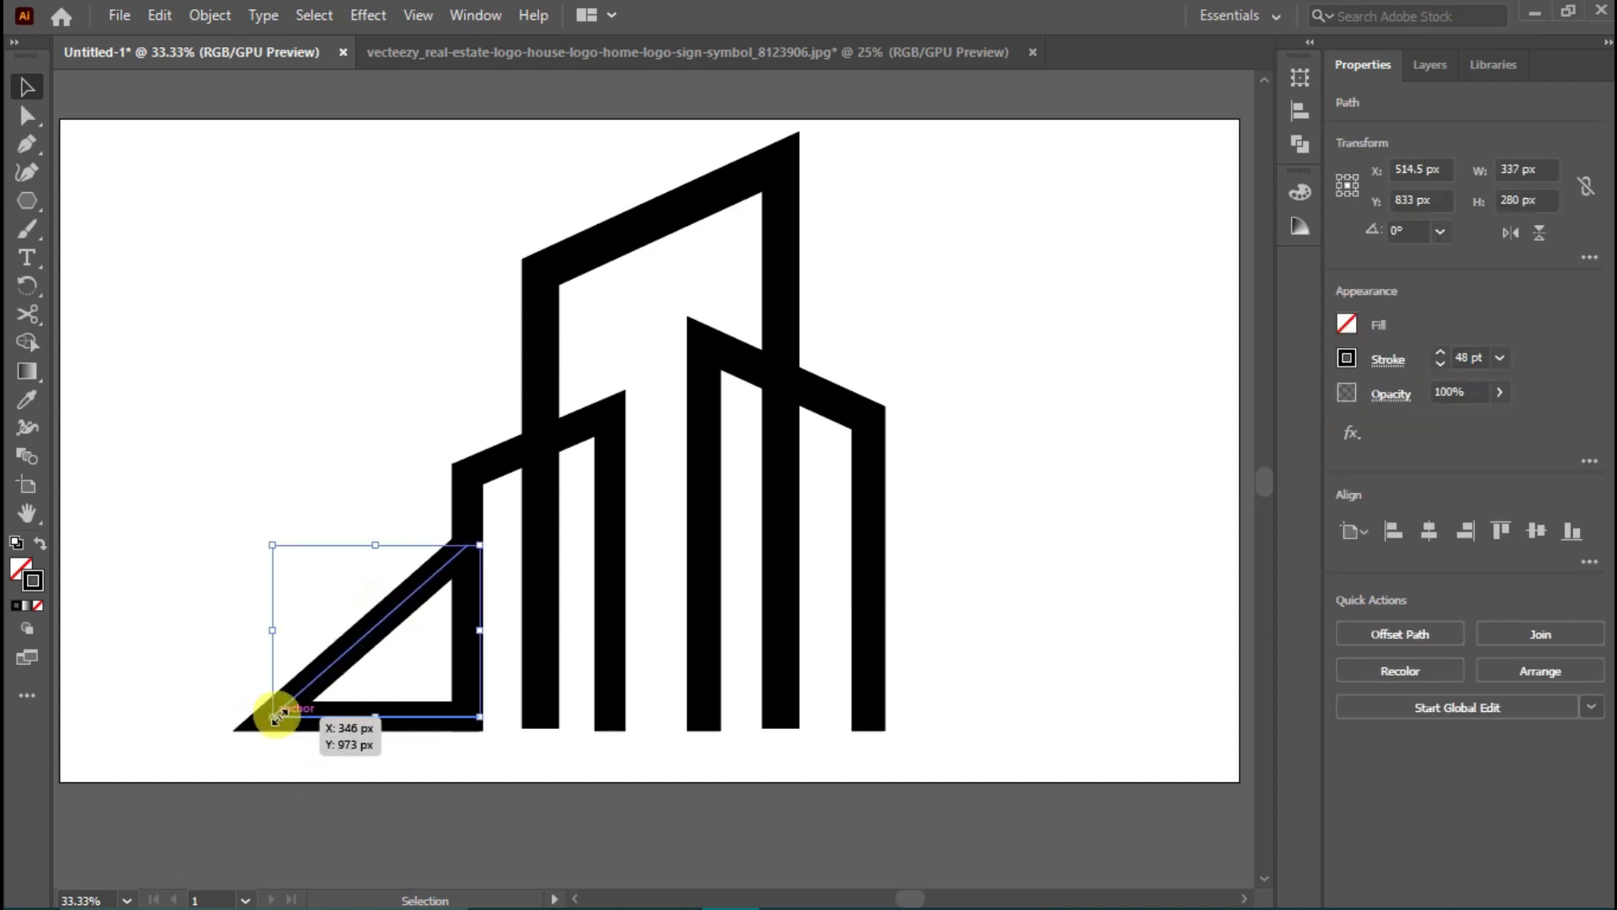
{"action": "right_click", "coordinate": [375, 638]}
{"action": "mouse_move", "coordinate": [513, 516]}
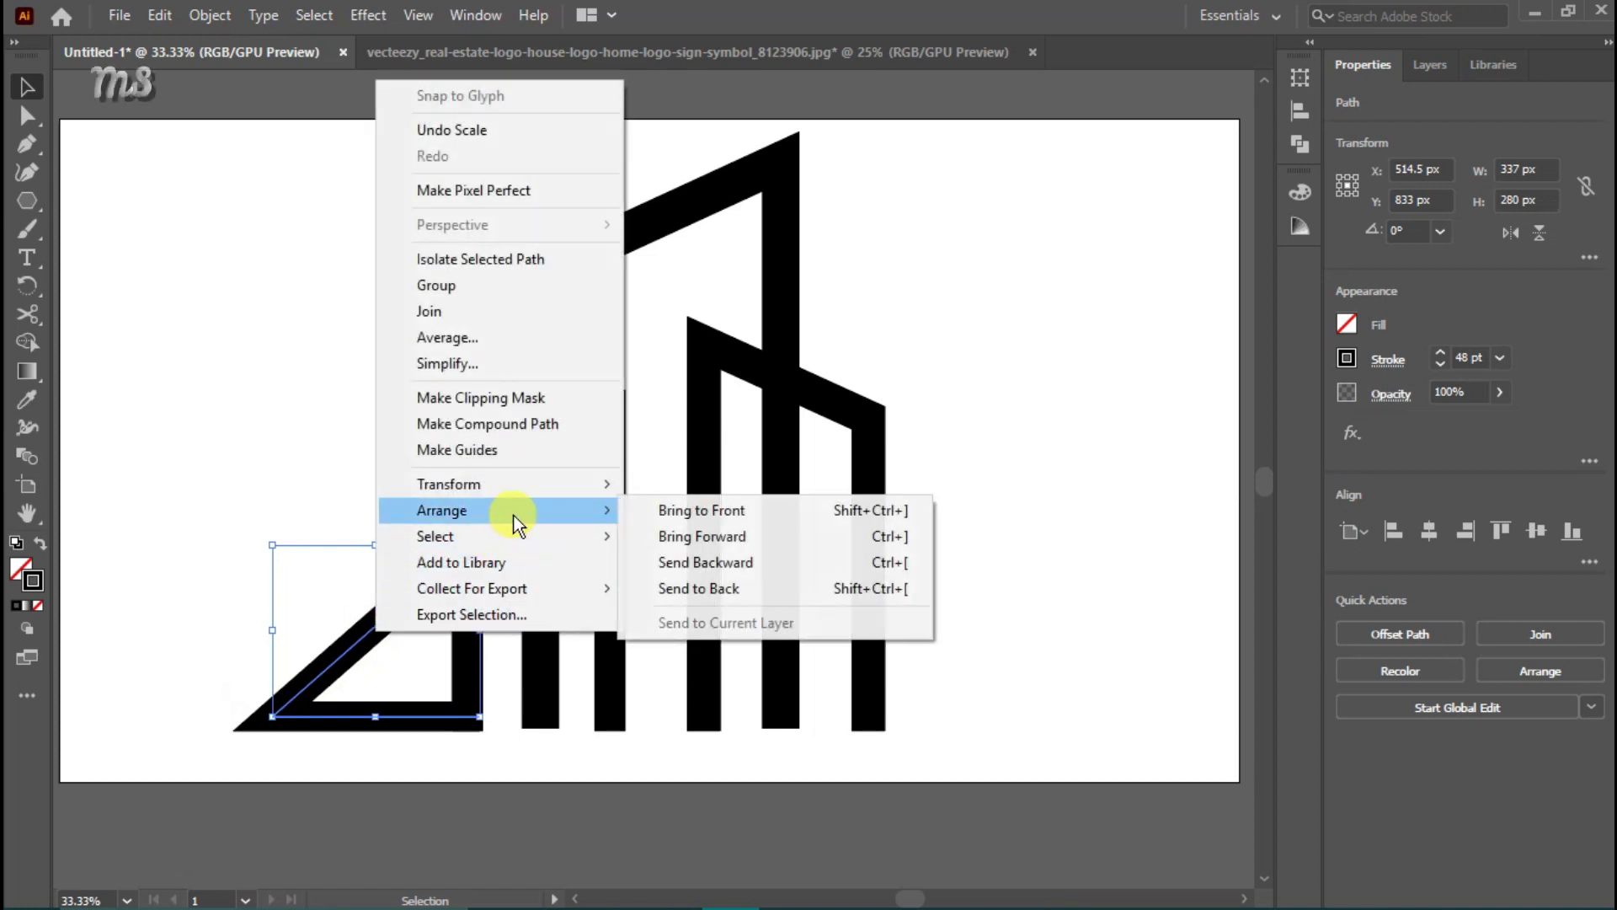
{"action": "mouse_move", "coordinate": [604, 484]}
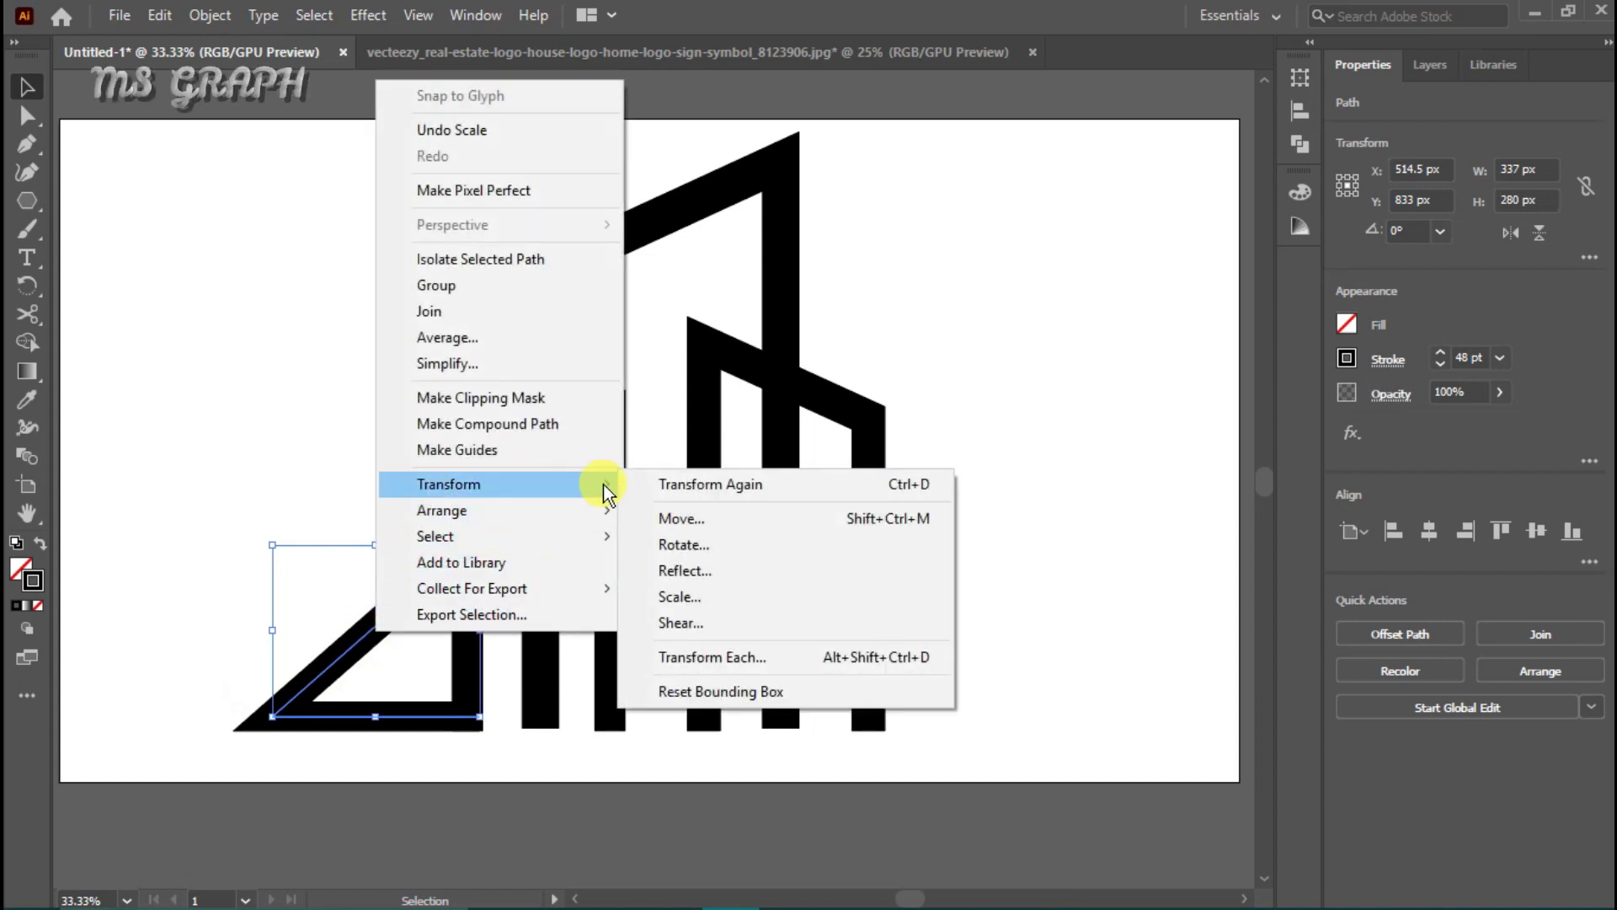
{"action": "left_click", "coordinate": [675, 570]}
{"action": "left_click", "coordinate": [688, 620]}
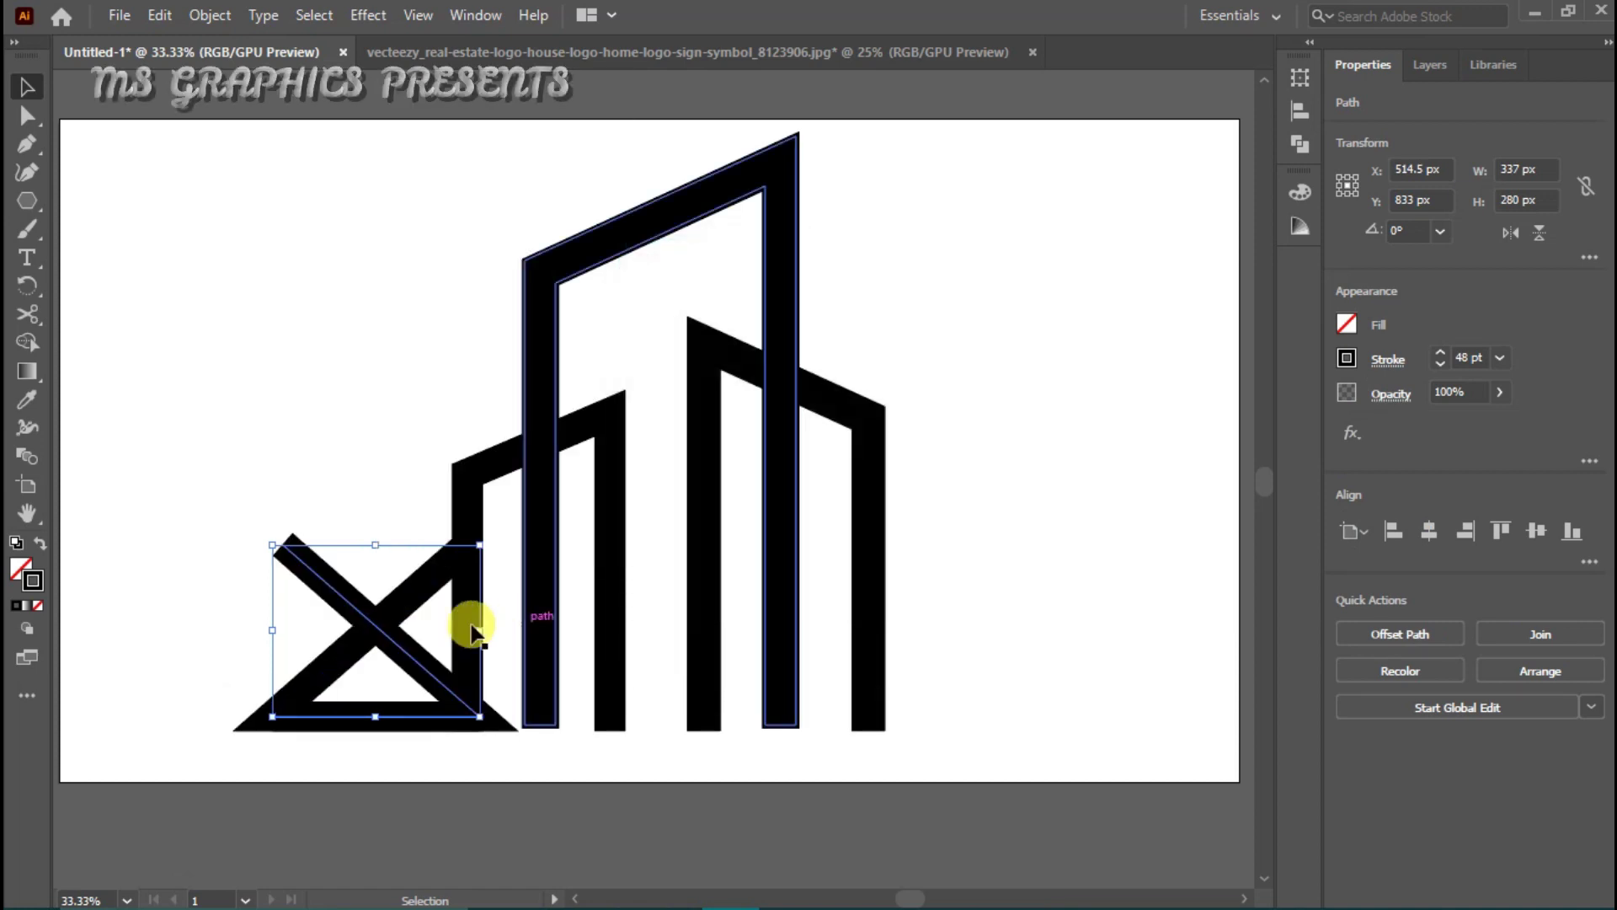
Step: Move the mirrored angle shape against the right building's outer base, to X 1463.5 px, Y 833 px
{"action": "left_click_drag", "start_coordinate": [401, 650], "coordinate": [986, 637]}
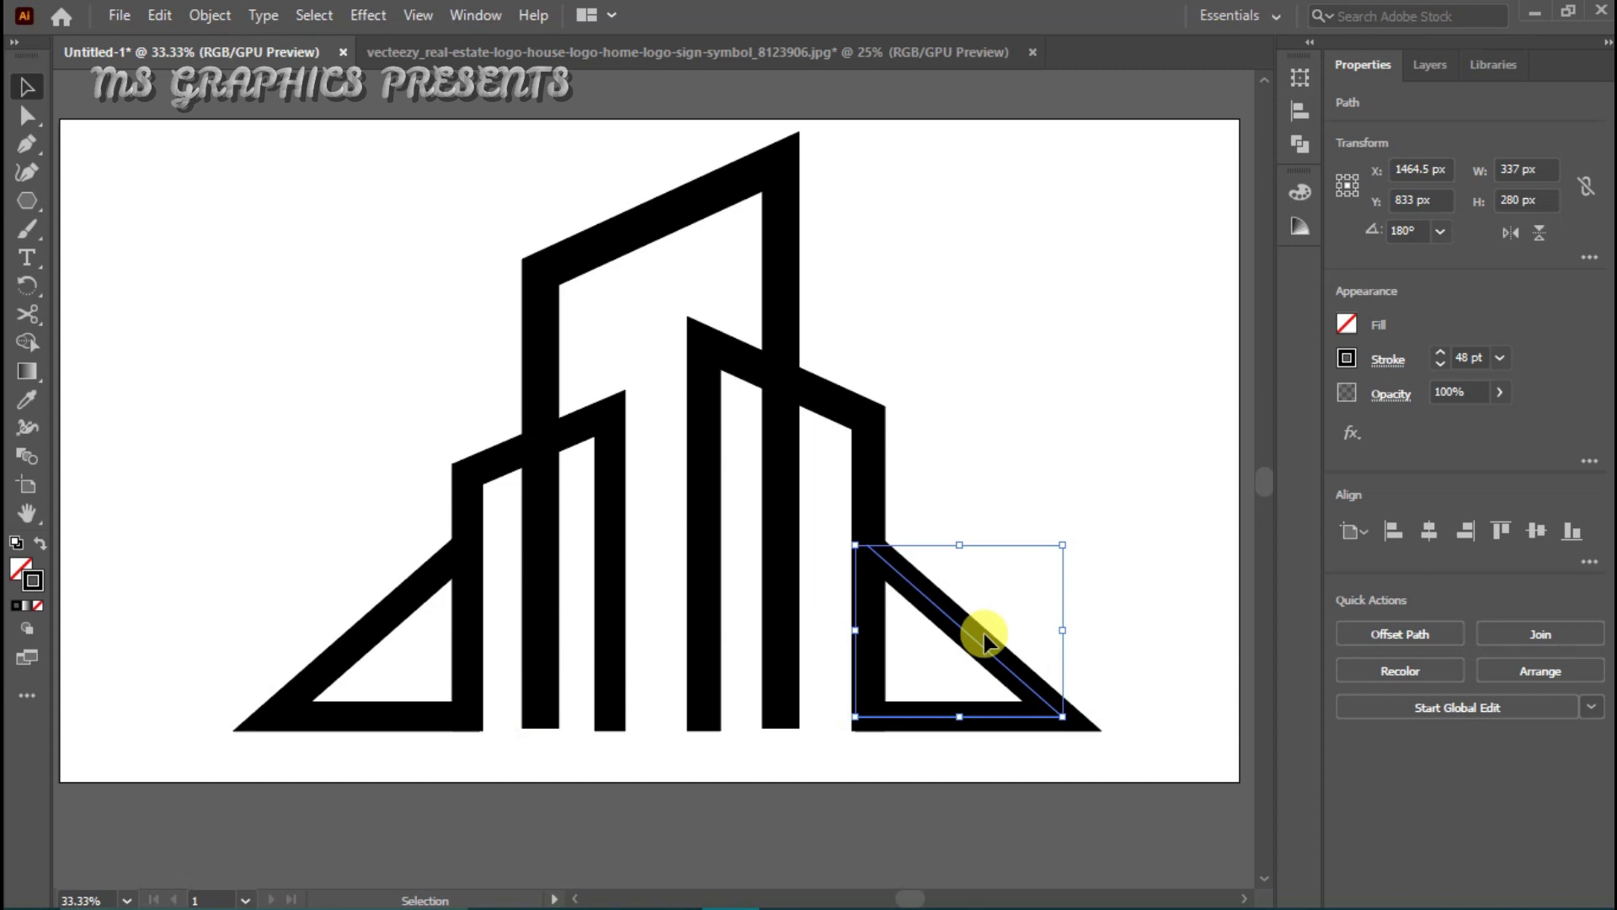
{"action": "key", "text": "Left"}
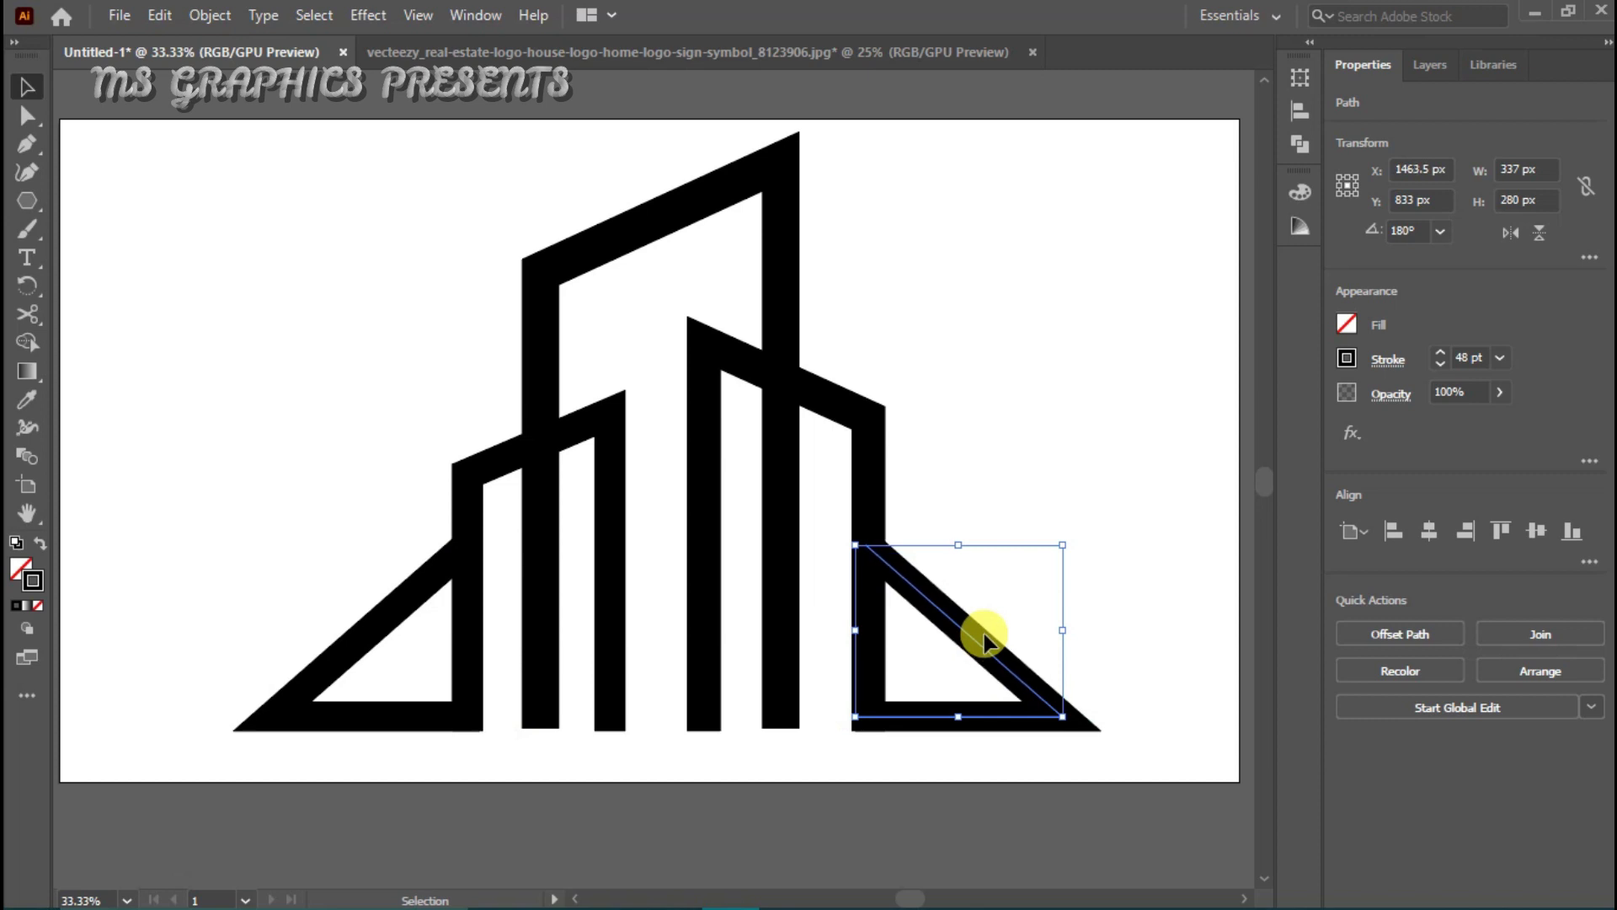
{"action": "left_click", "coordinate": [1104, 649]}
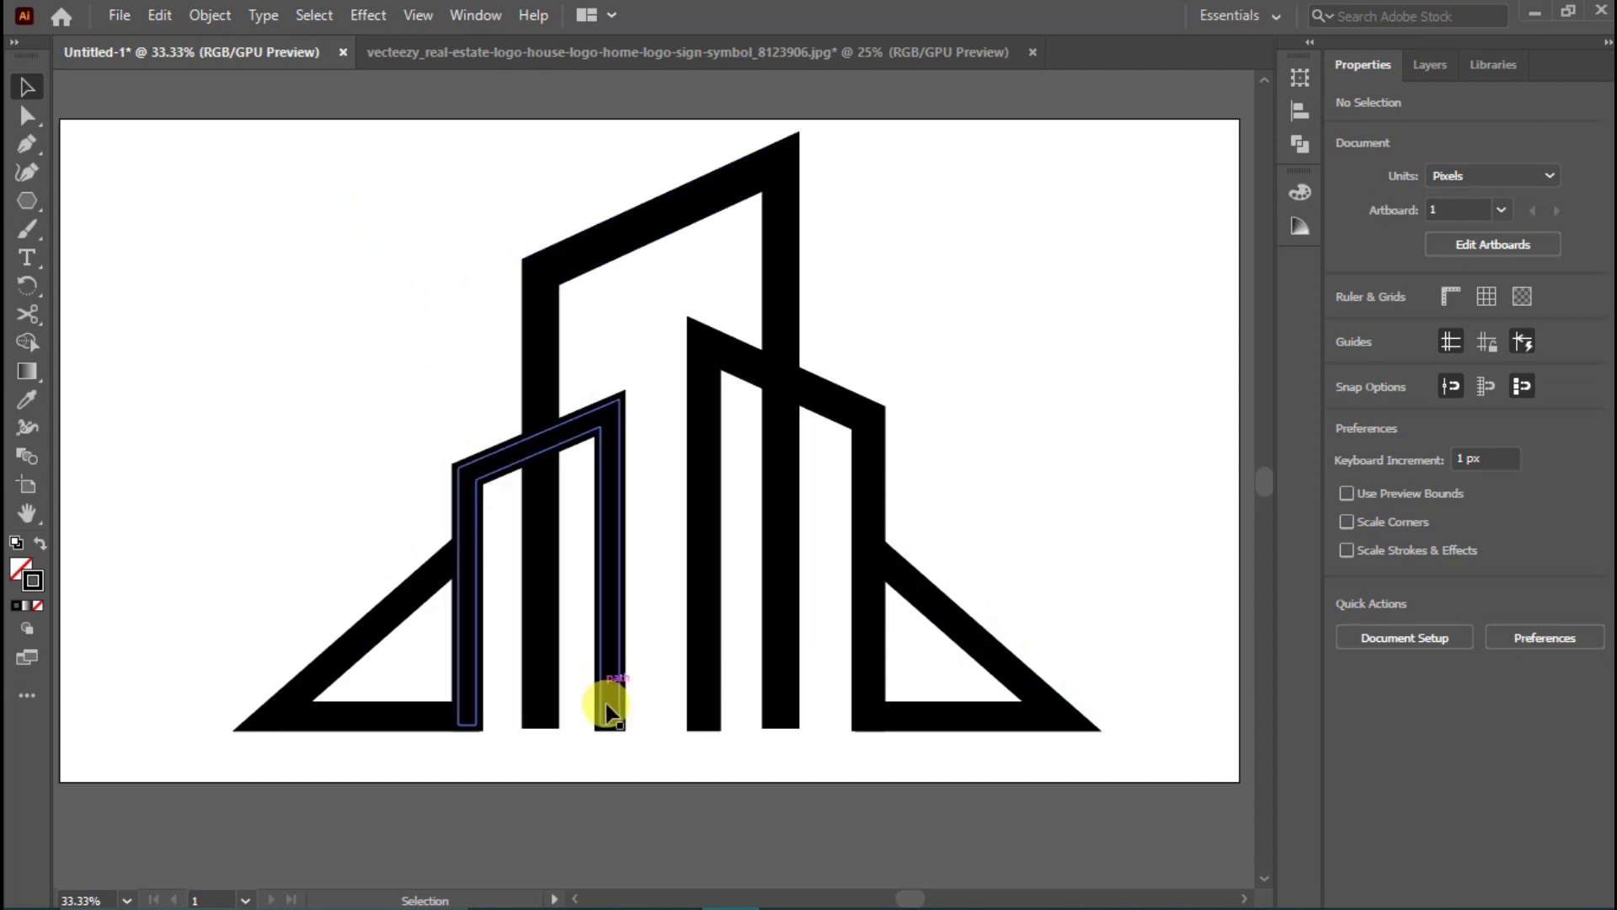
Step: Expand the fill and stroke of both smaller side buildings
{"action": "left_click", "coordinate": [607, 541]}
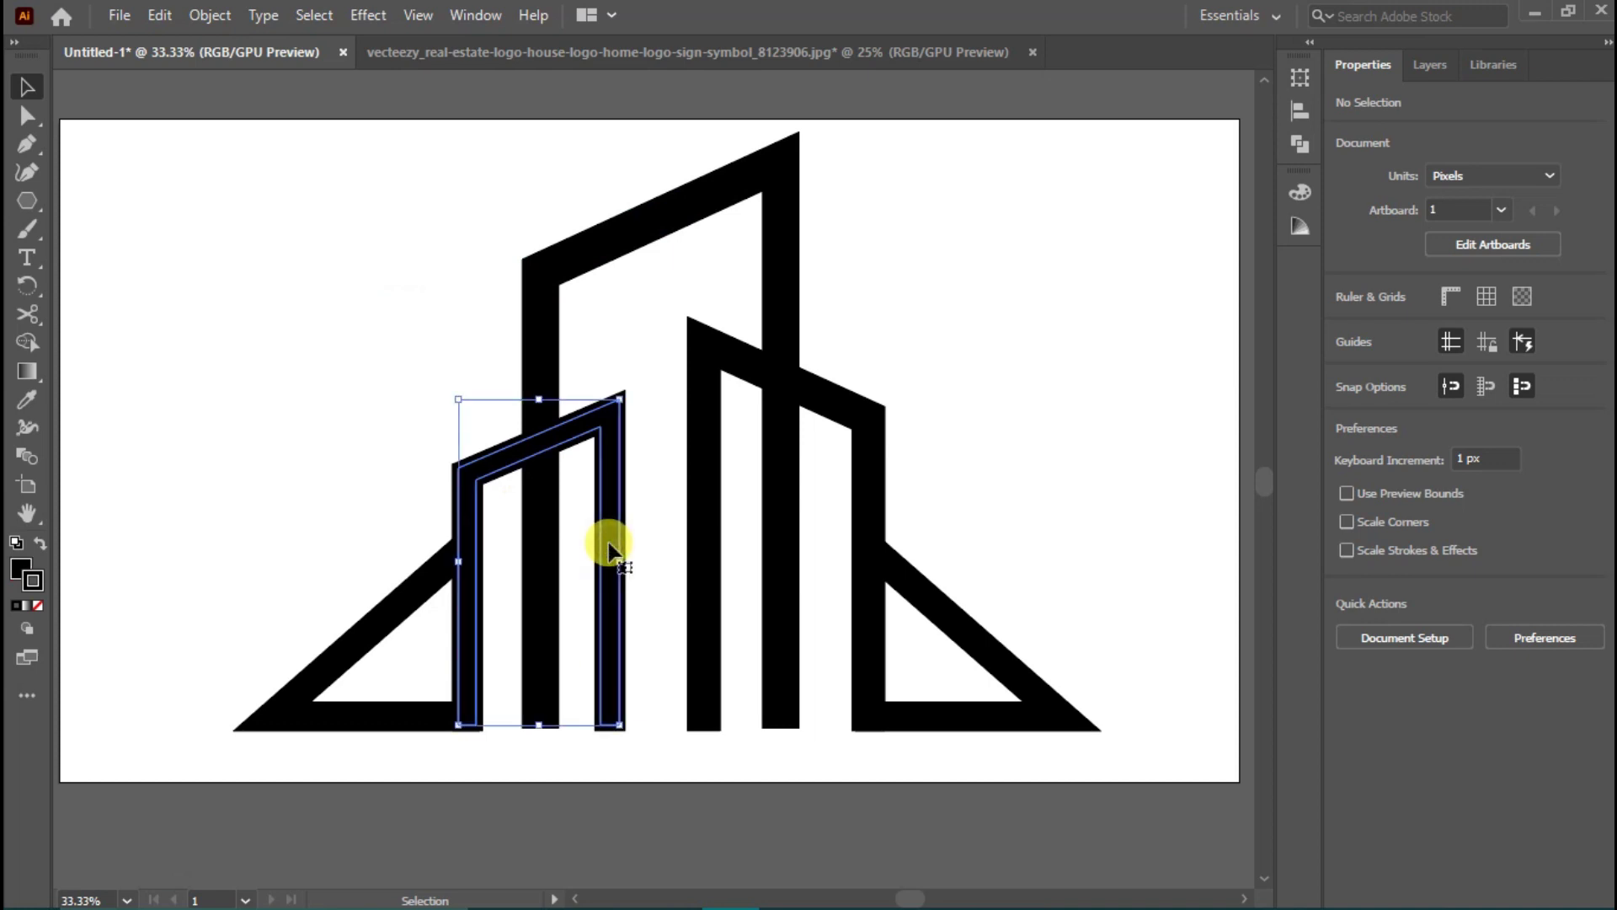
{"action": "left_click", "coordinate": [701, 473], "text": "shift"}
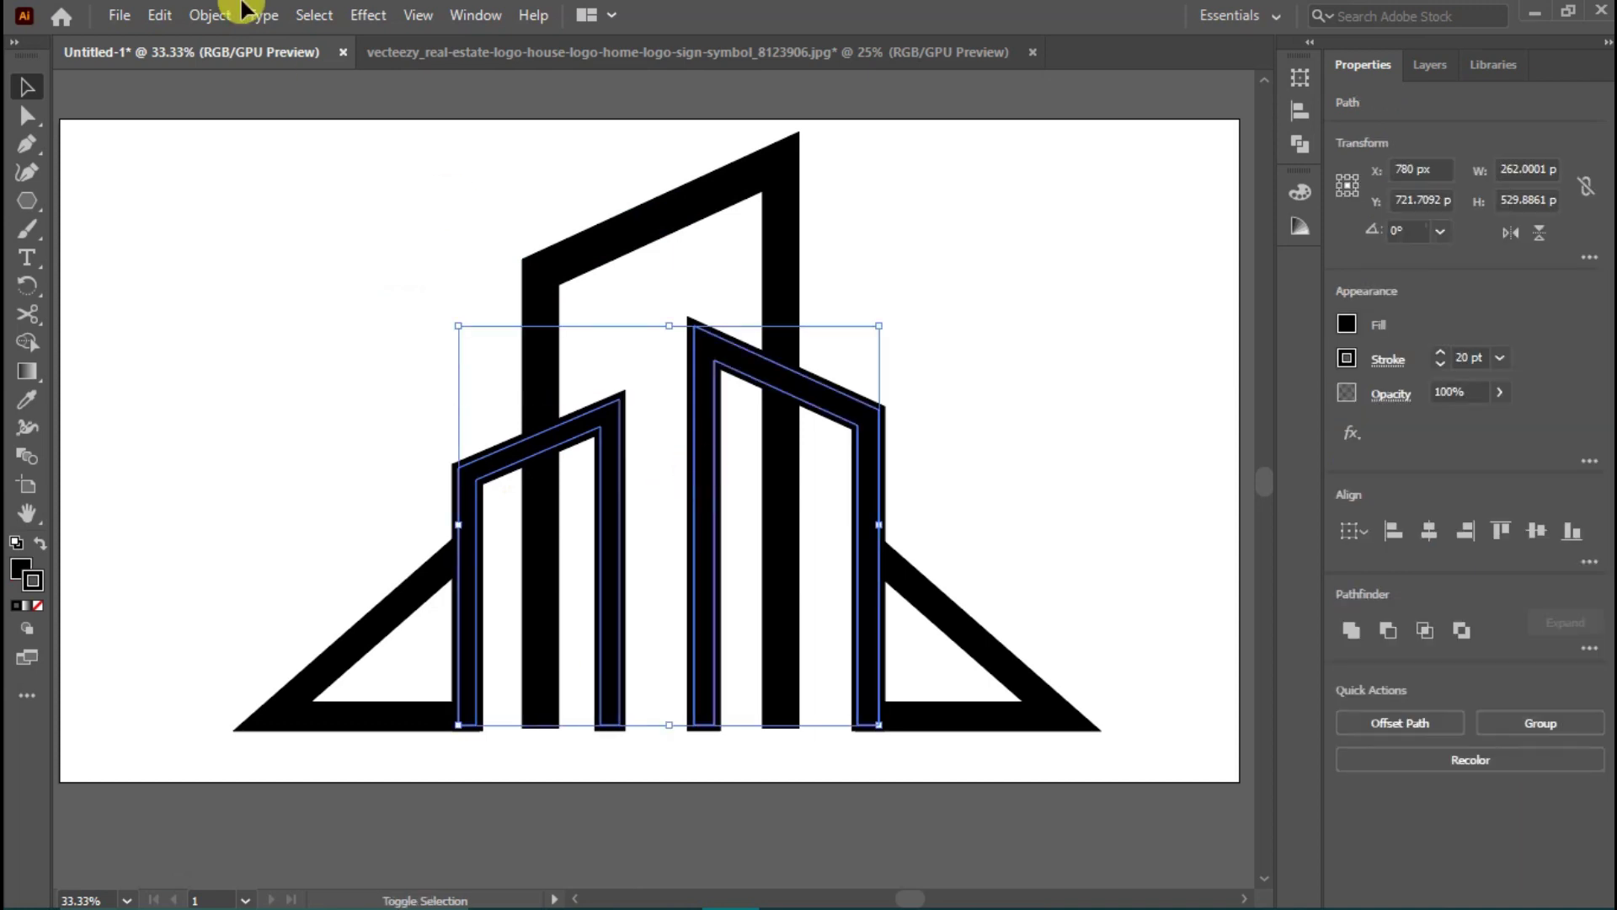
{"action": "left_click", "coordinate": [211, 21]}
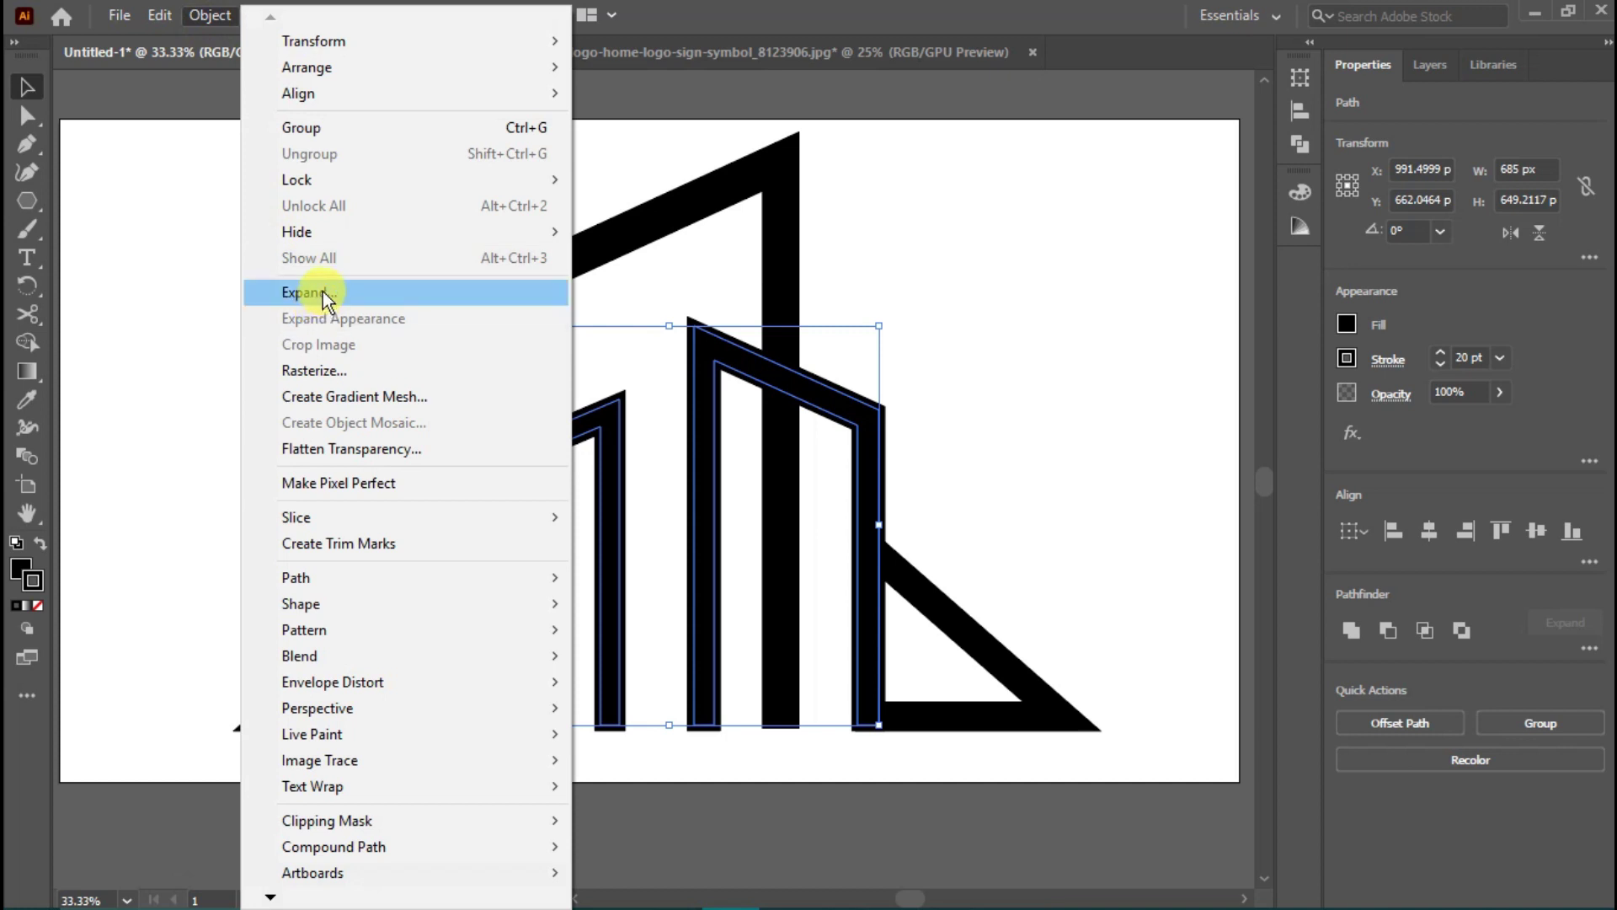
{"action": "left_click", "coordinate": [318, 296]}
{"action": "left_click", "coordinate": [776, 600]}
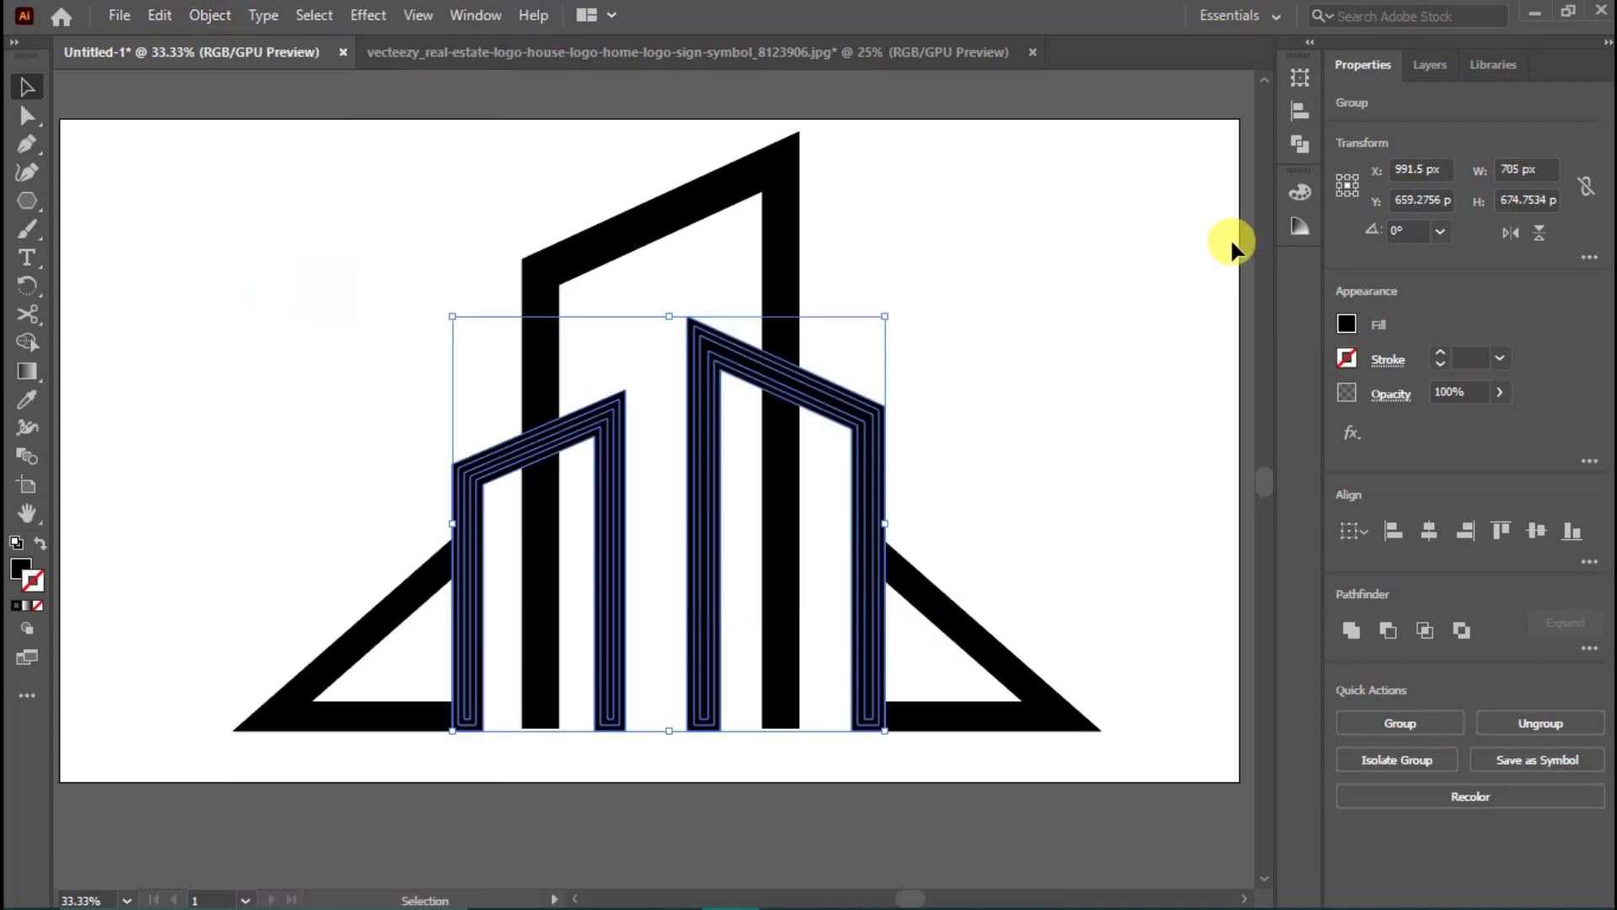
Step: Unite the expanded side-building shapes and apply the Merge pathfinder to them
{"action": "left_click", "coordinate": [1304, 145]}
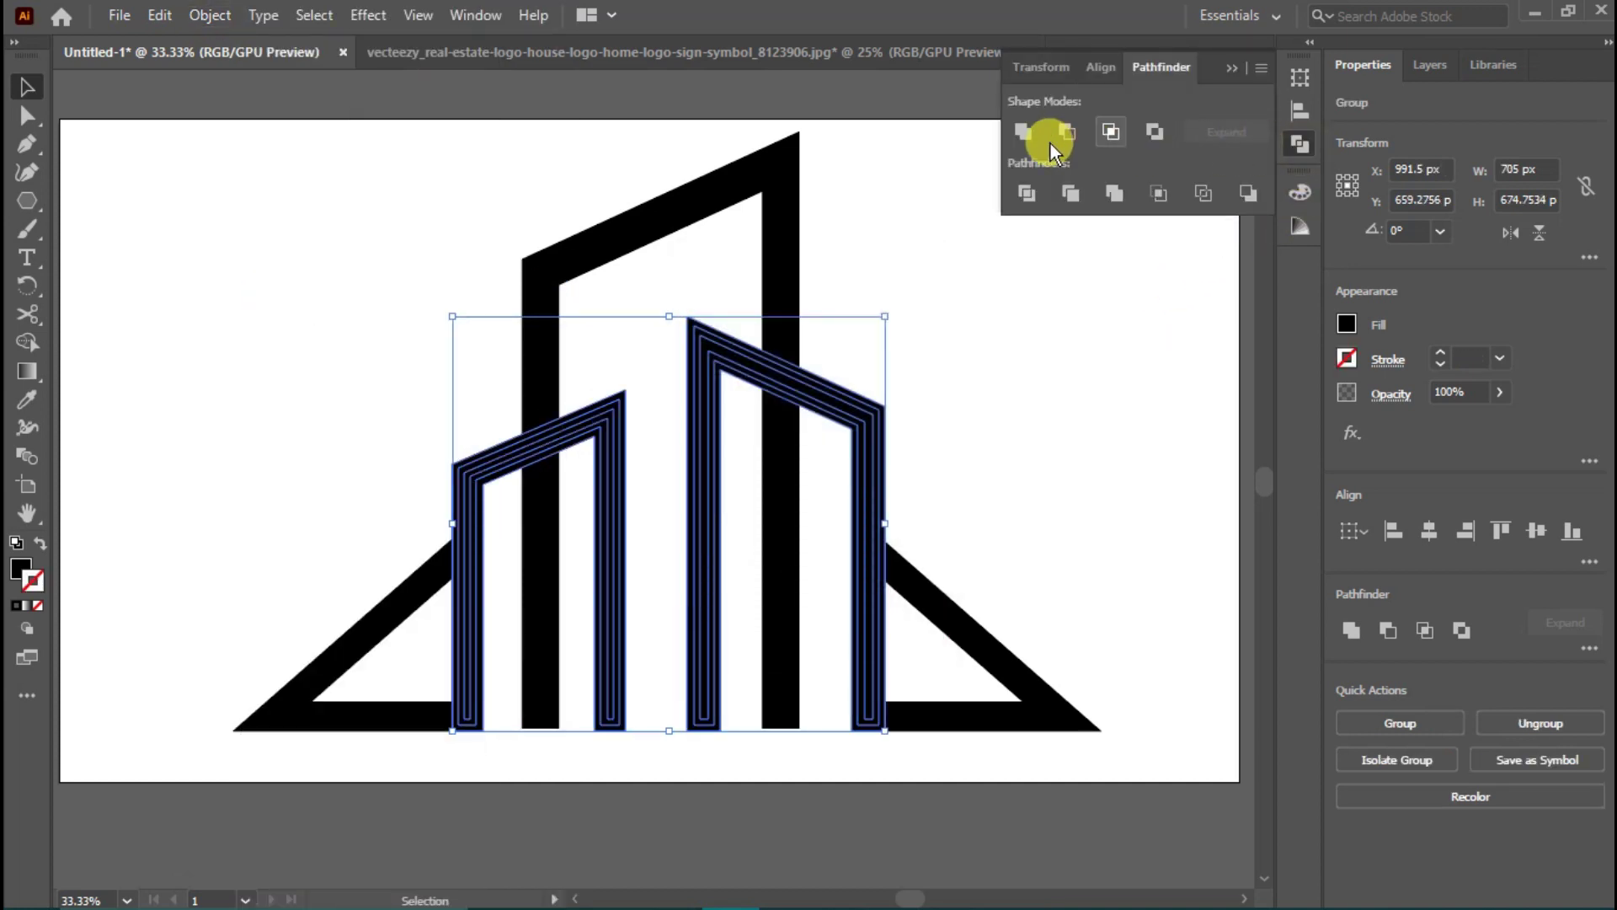
{"action": "left_click", "coordinate": [1022, 133]}
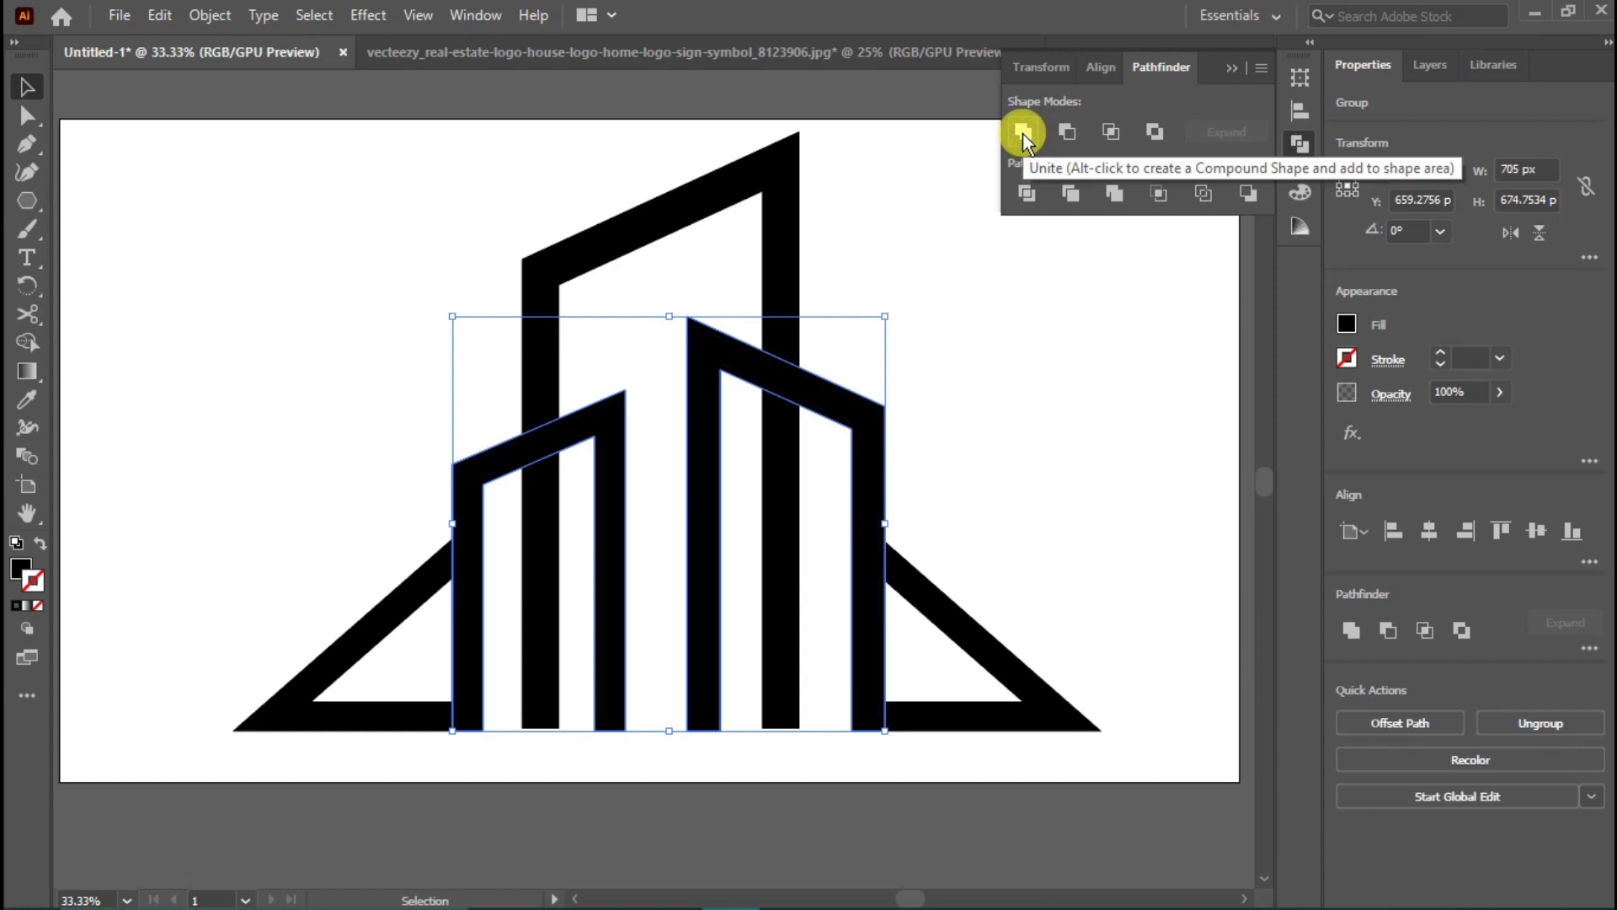
{"action": "left_click", "coordinate": [1115, 196]}
{"action": "left_click", "coordinate": [443, 246]}
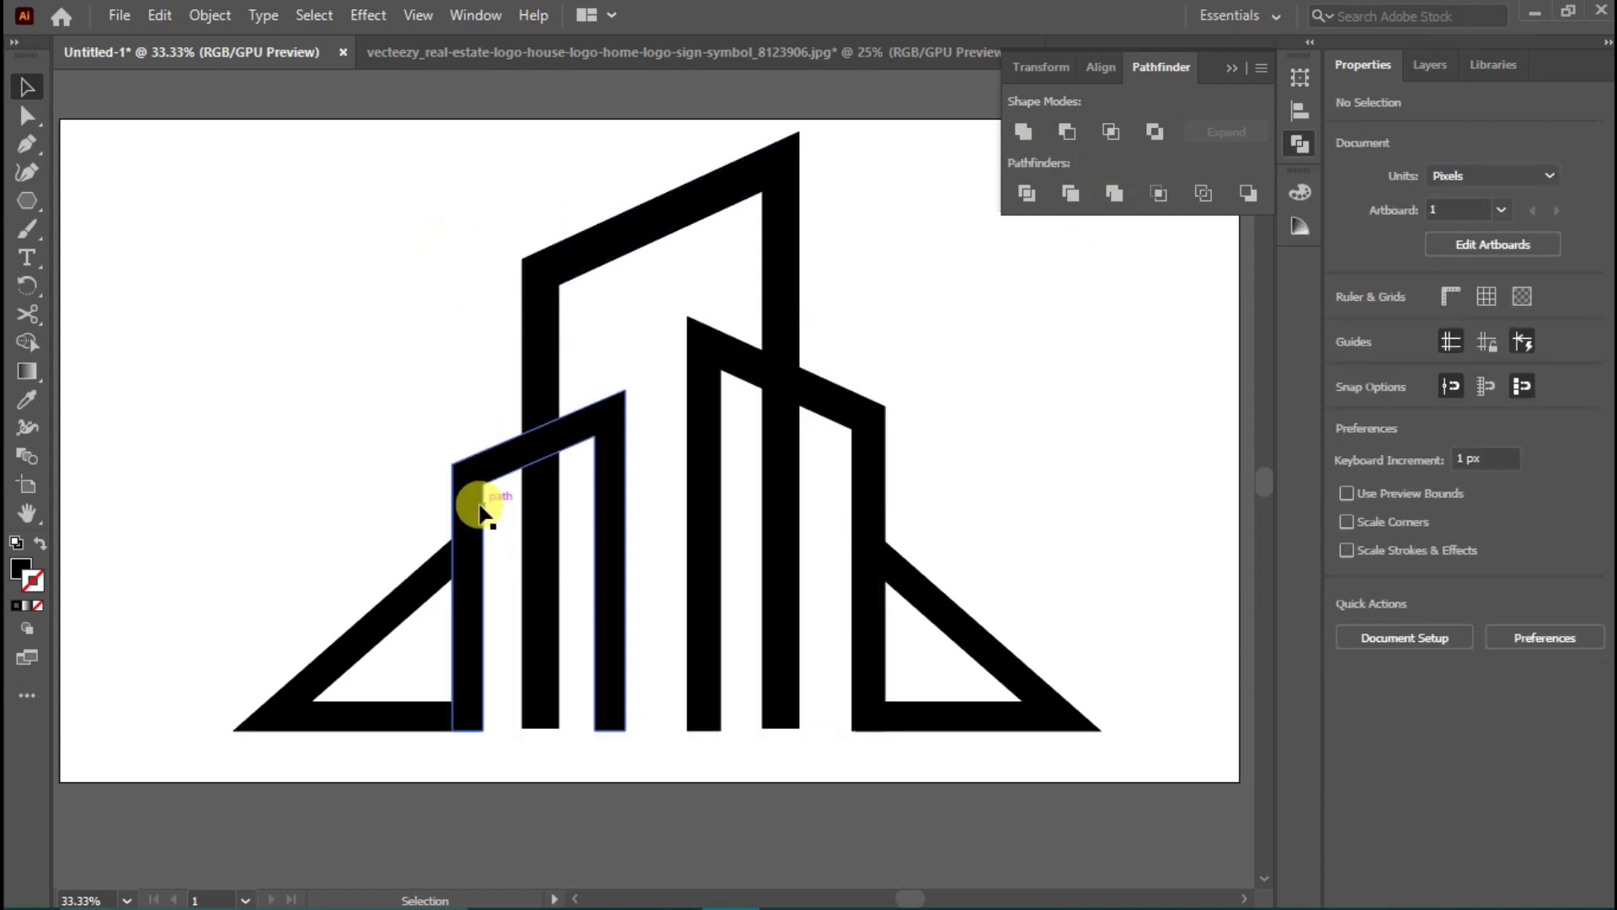
{"action": "left_click", "coordinate": [1230, 68]}
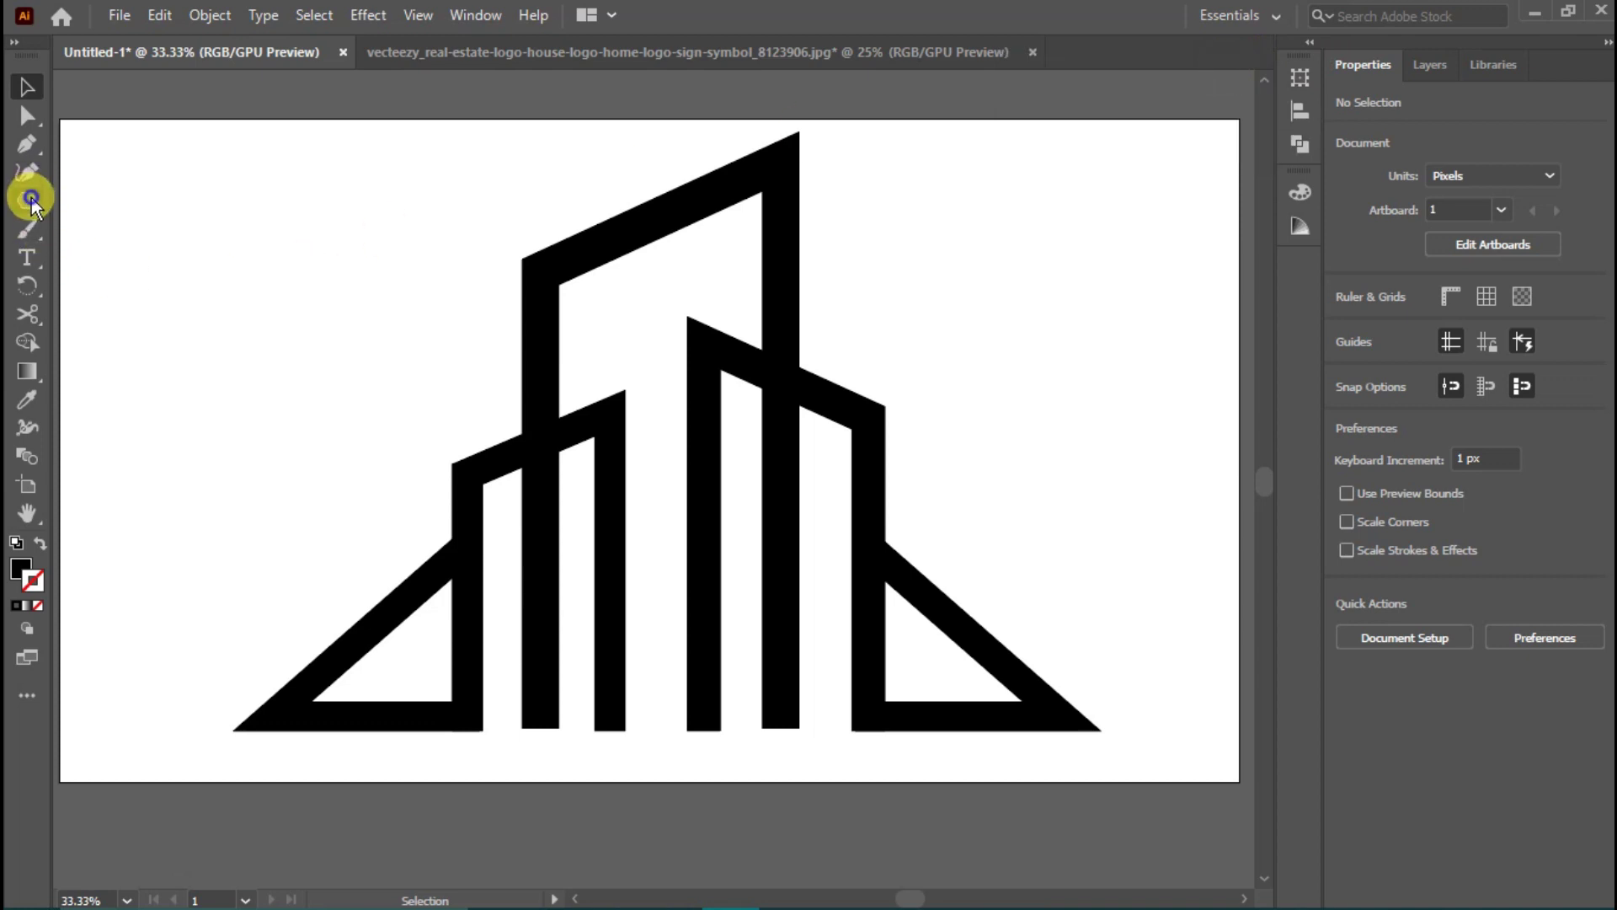
Step: Draw a black rectangle about 163 by 41 px joining the tall building's left leg to the left building's inner leg at the base
{"action": "left_click_drag", "start_coordinate": [31, 202], "coordinate": [71, 199]}
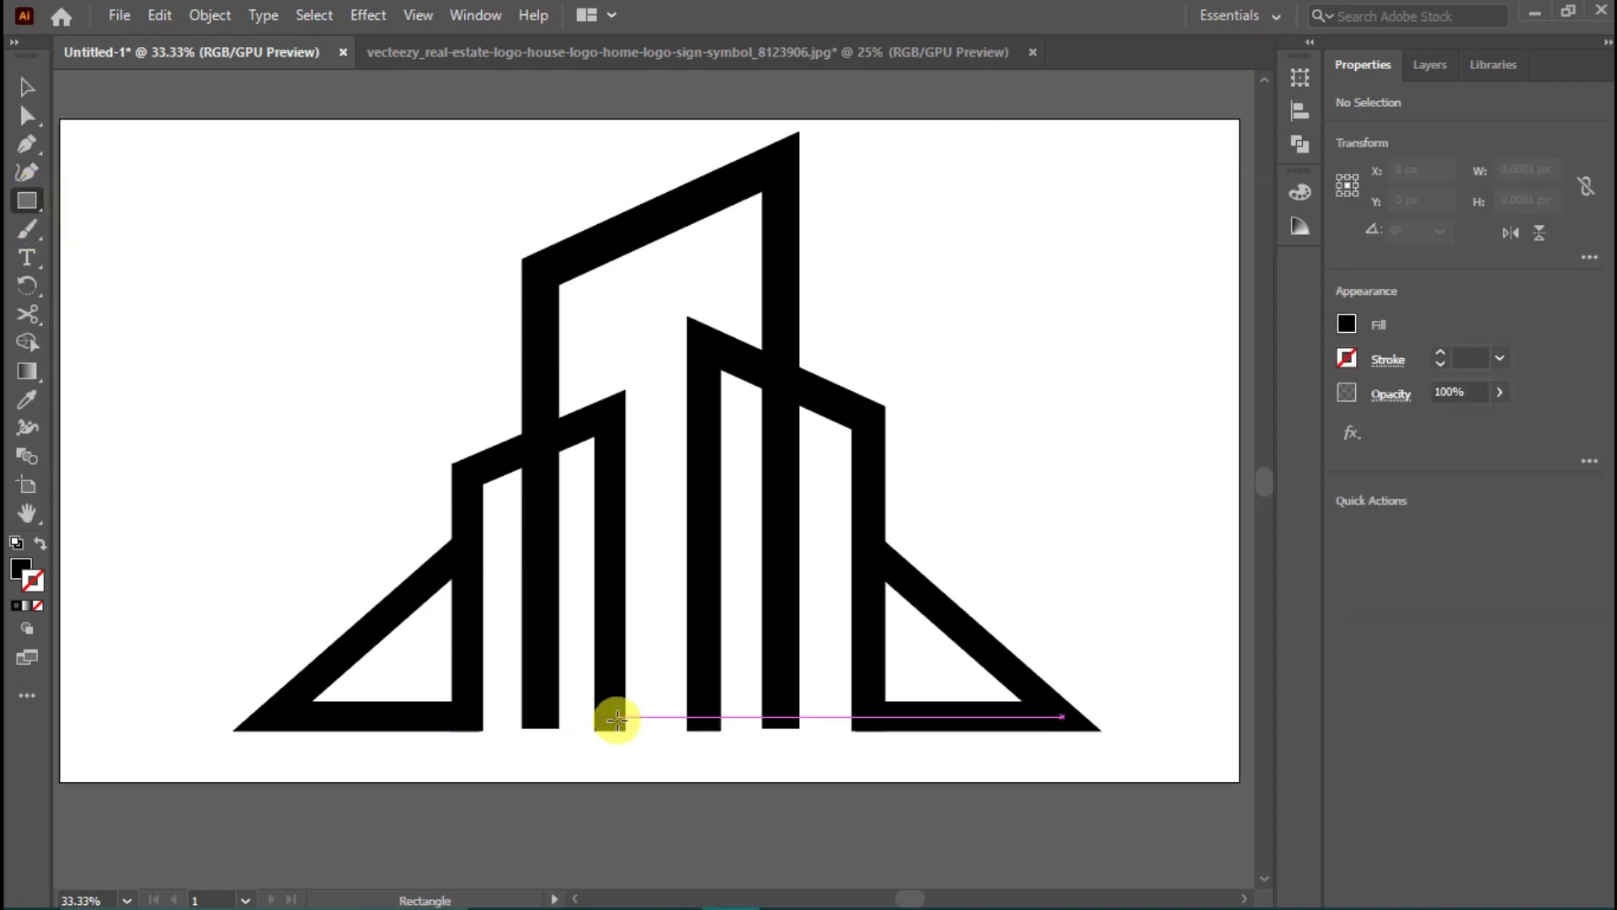
{"action": "left_click_drag", "start_coordinate": [575, 730], "coordinate": [526, 711]}
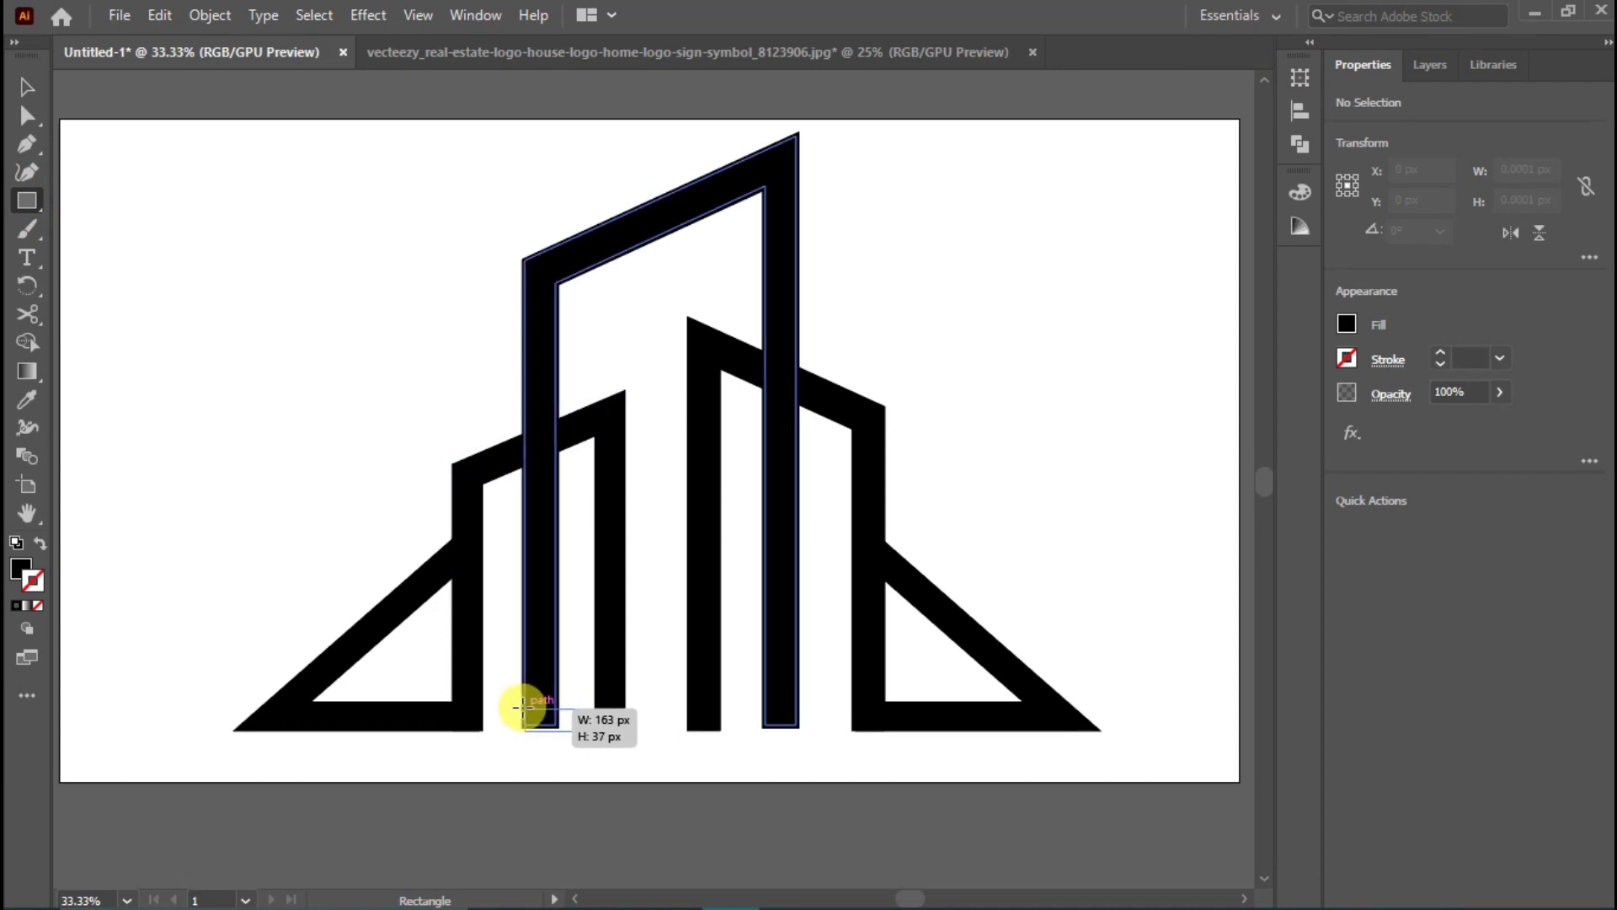
{"action": "left_click_drag", "start_coordinate": [520, 708], "coordinate": [523, 706]}
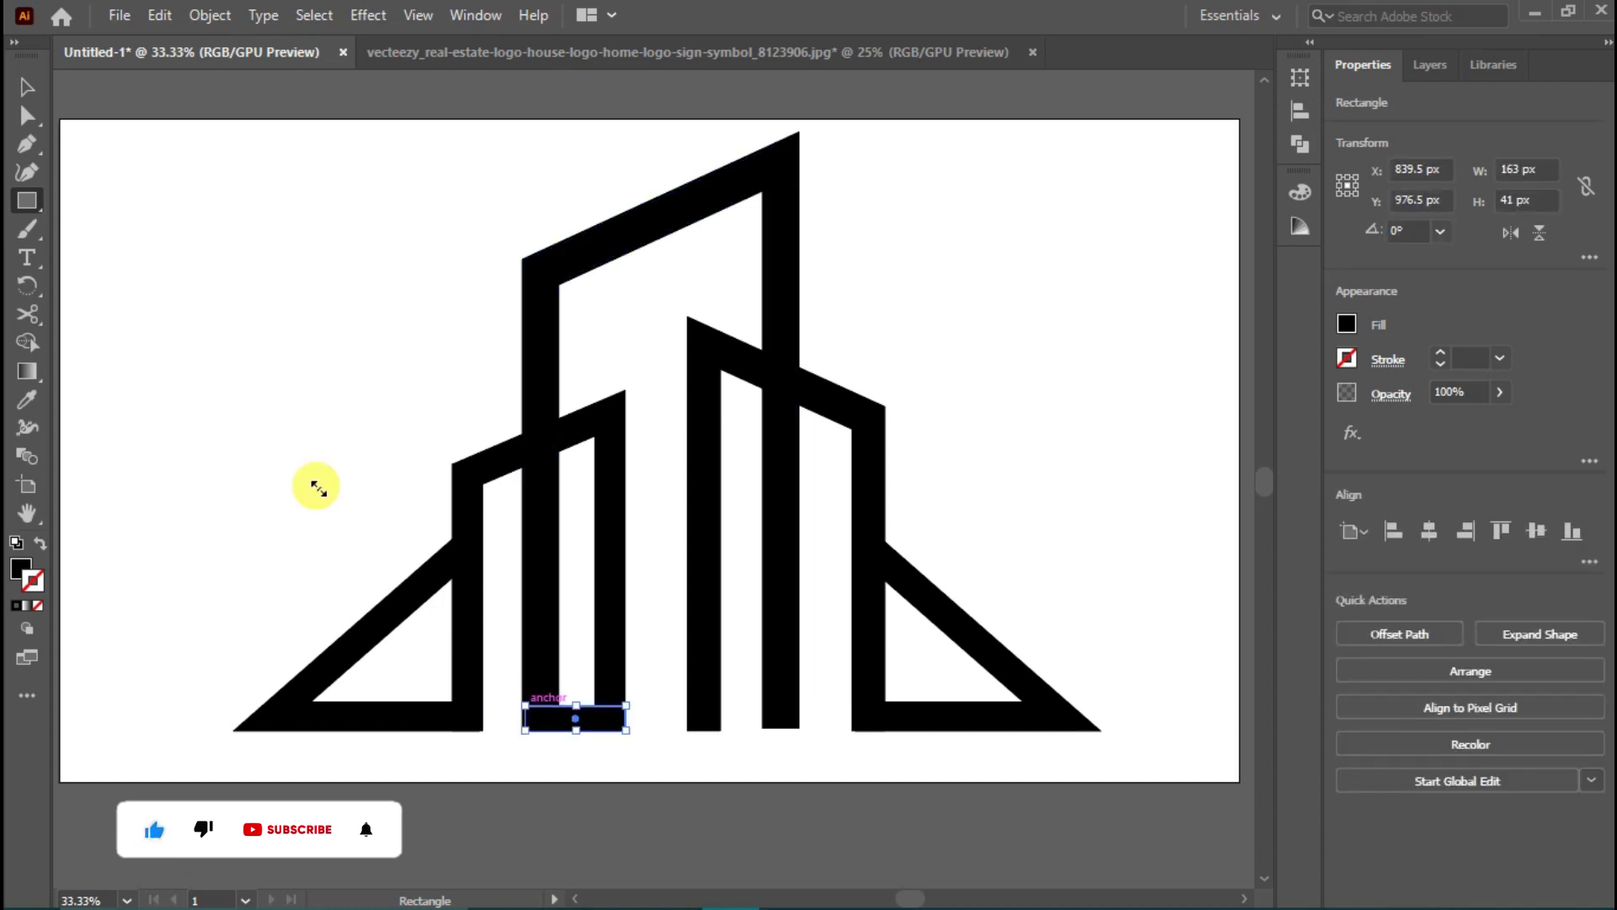
{"action": "left_click", "coordinate": [20, 89]}
{"action": "left_click", "coordinate": [300, 325]}
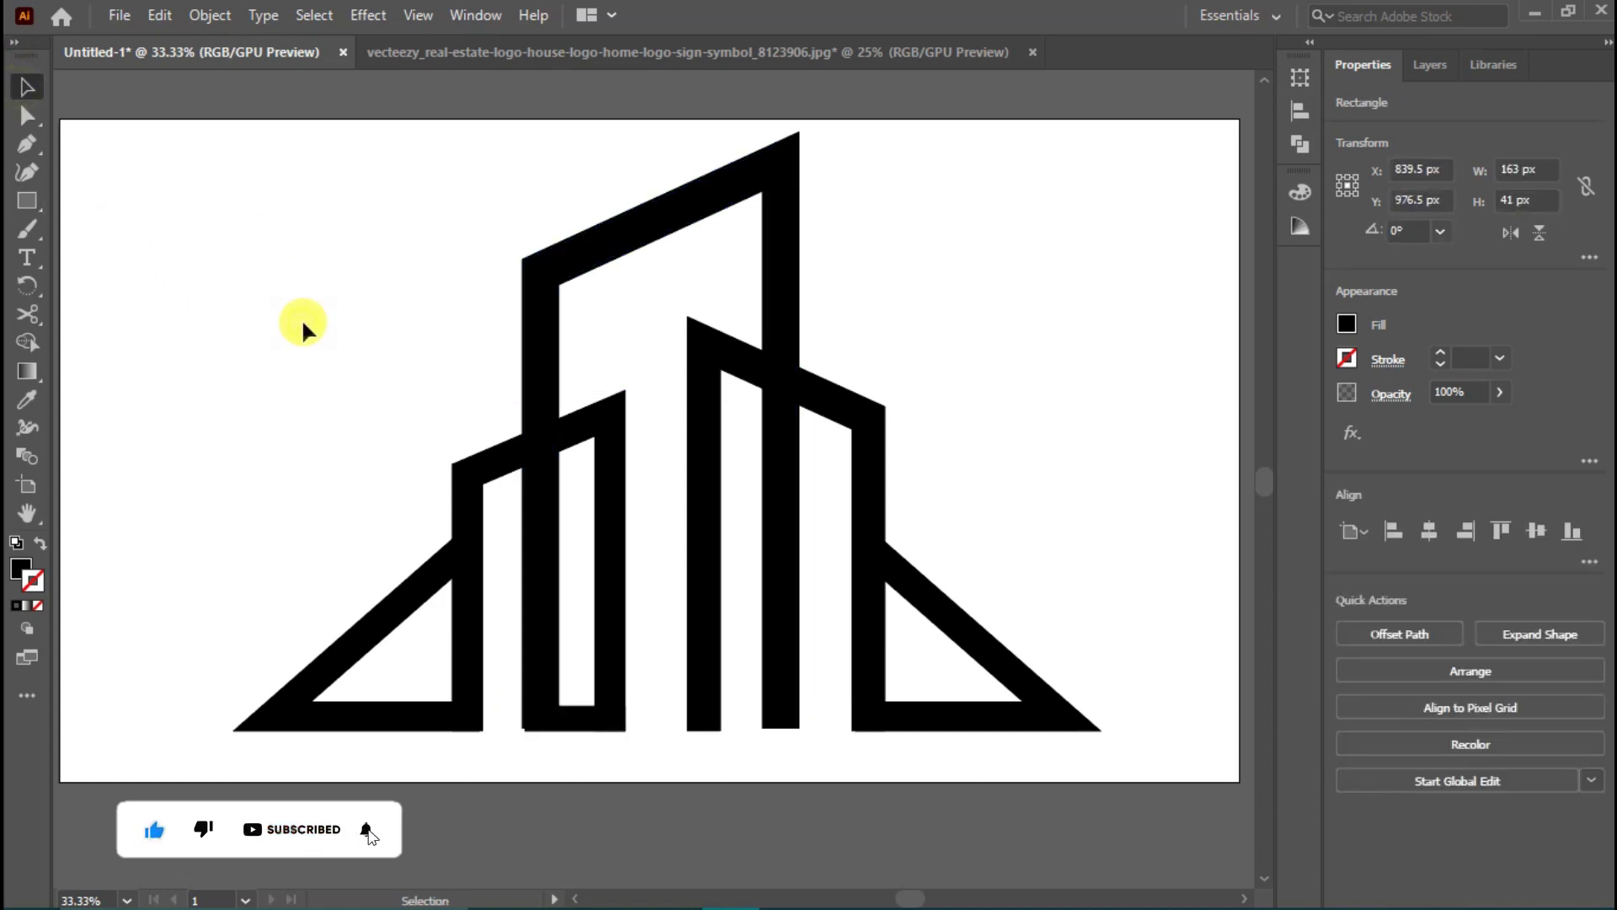
Step: Nudge the left base bar to X 835.5 px, Y 976.5 px so it lines up with the two legs
{"action": "left_click", "coordinate": [589, 705]}
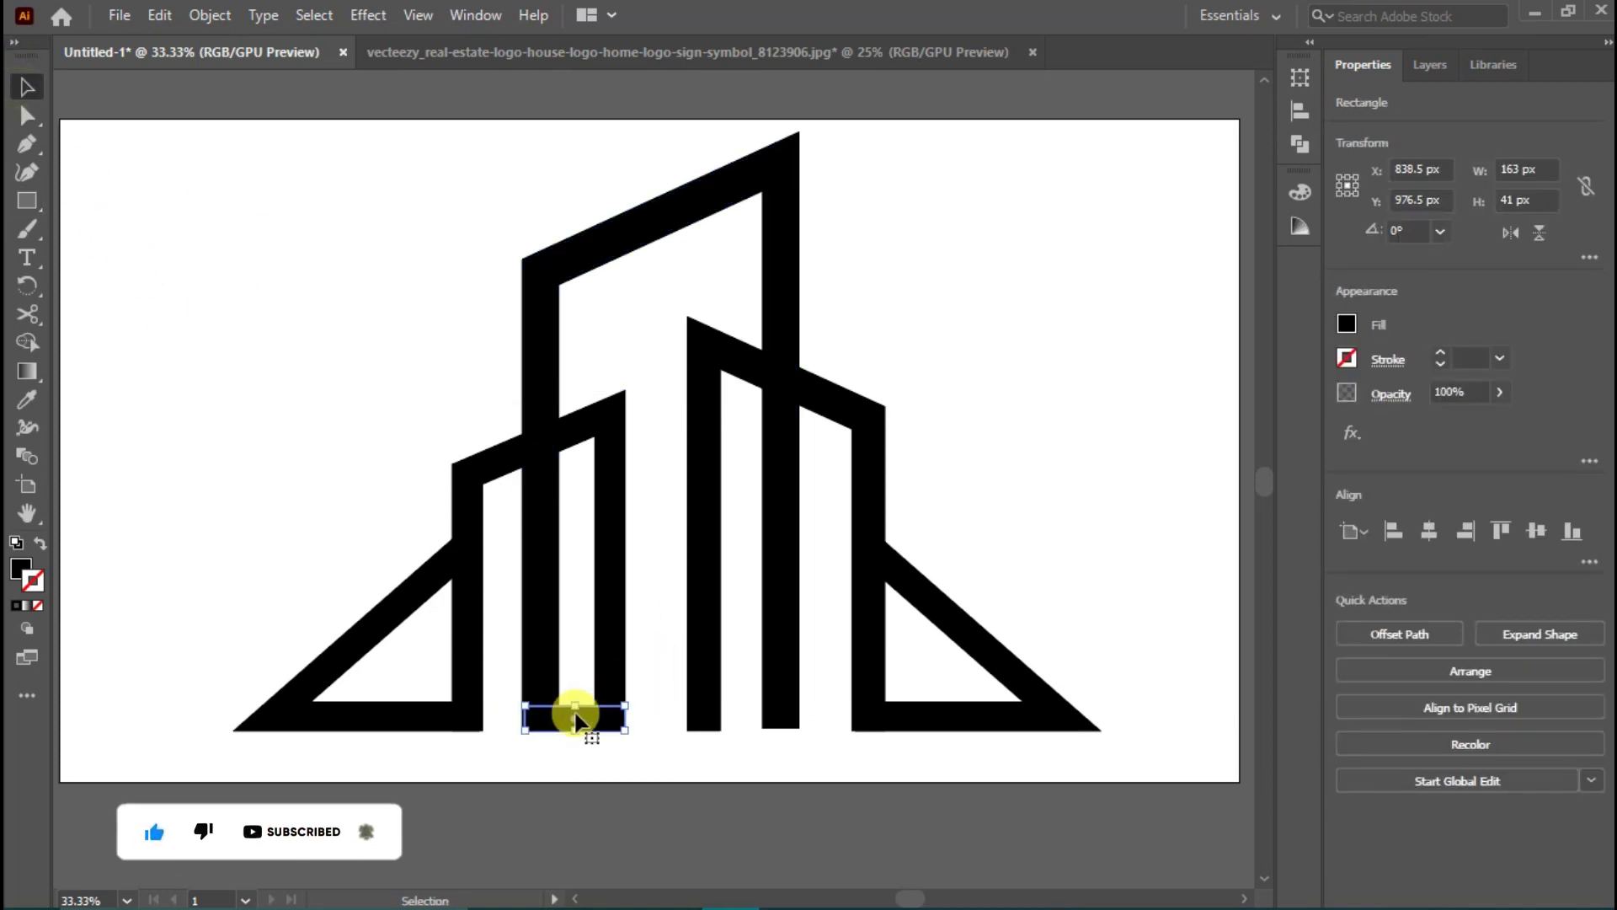
{"action": "left_click", "coordinate": [595, 762]}
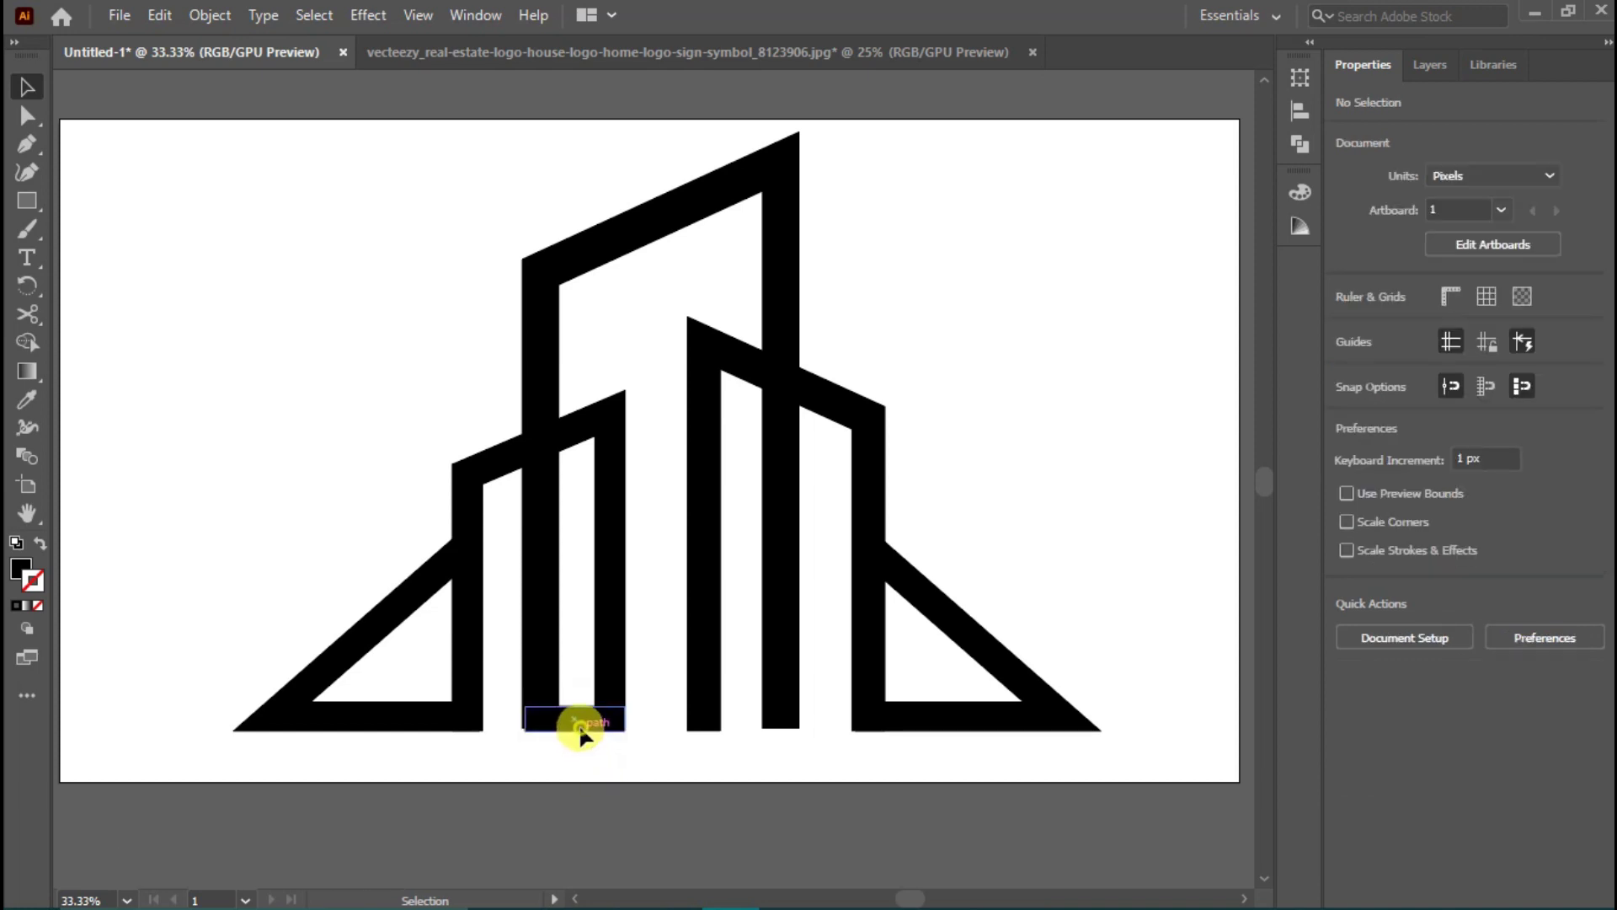
{"action": "left_click", "coordinate": [580, 728]}
{"action": "left_click", "coordinate": [607, 750]}
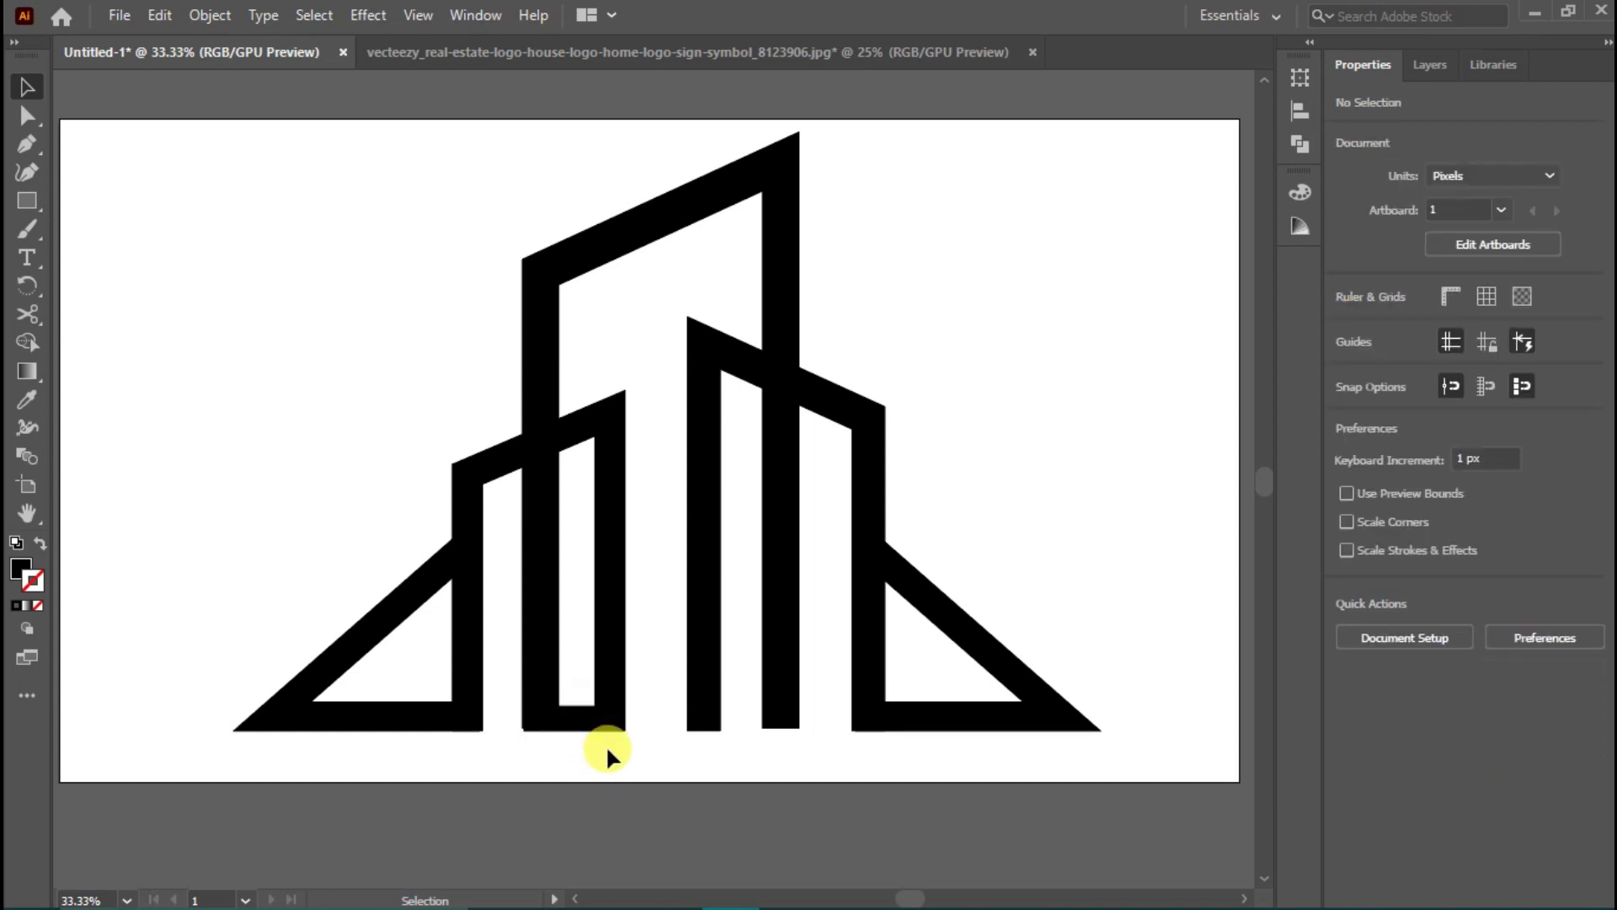
{"action": "left_click_drag", "start_coordinate": [578, 723], "coordinate": [578, 728]}
{"action": "left_click", "coordinate": [592, 742]}
{"action": "left_click", "coordinate": [588, 732]}
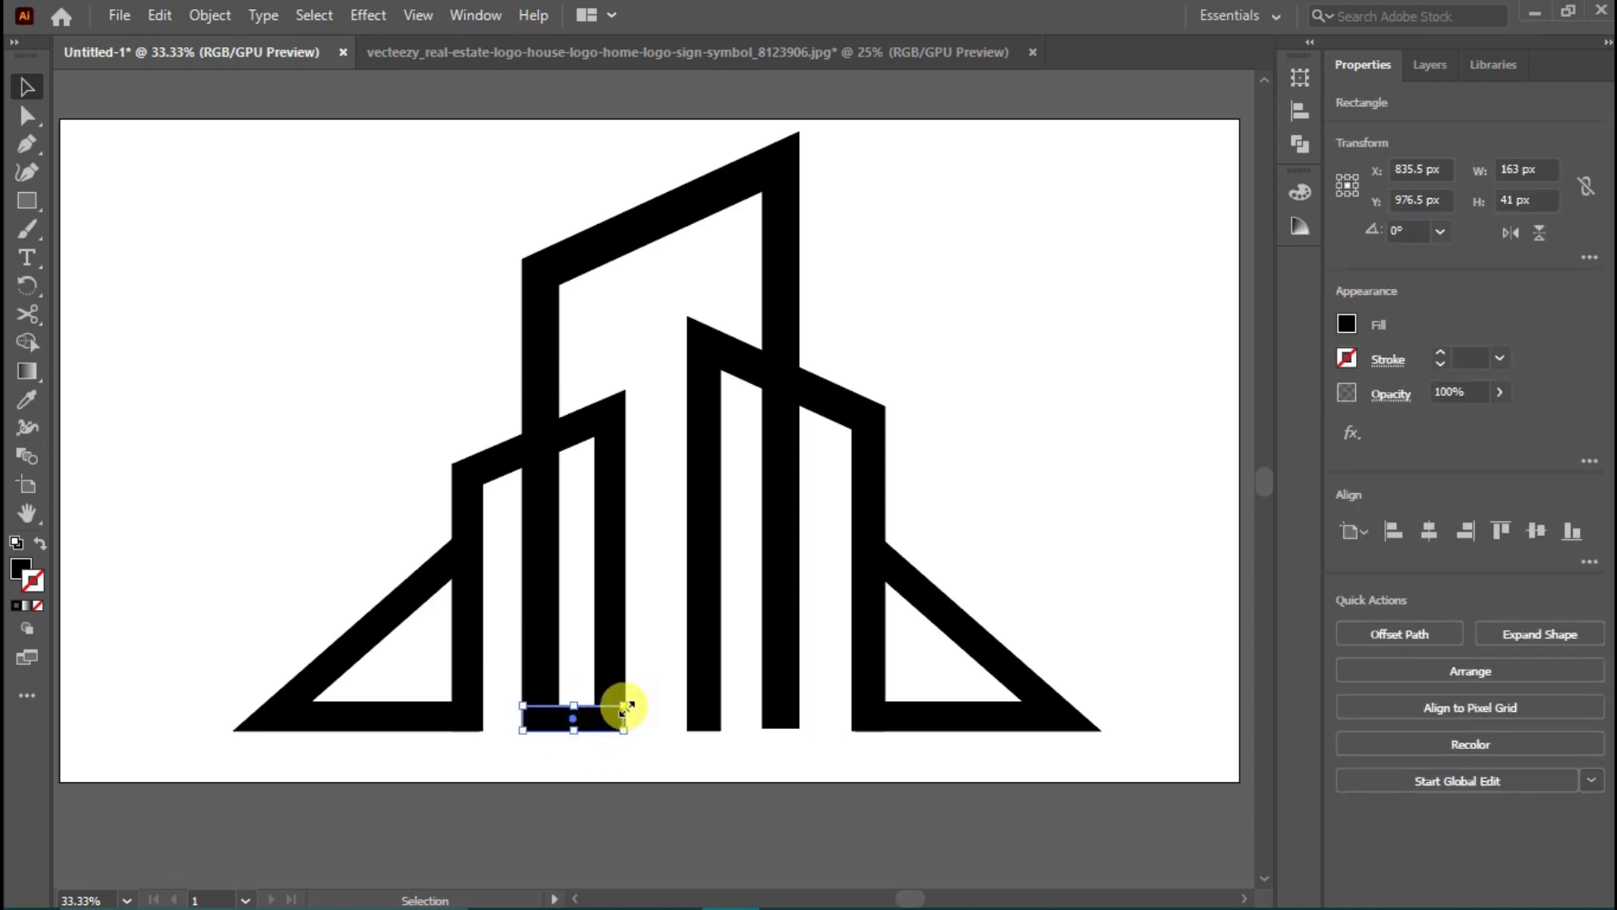
{"action": "left_click_drag", "start_coordinate": [626, 707], "coordinate": [632, 708]}
{"action": "left_click", "coordinate": [650, 733]}
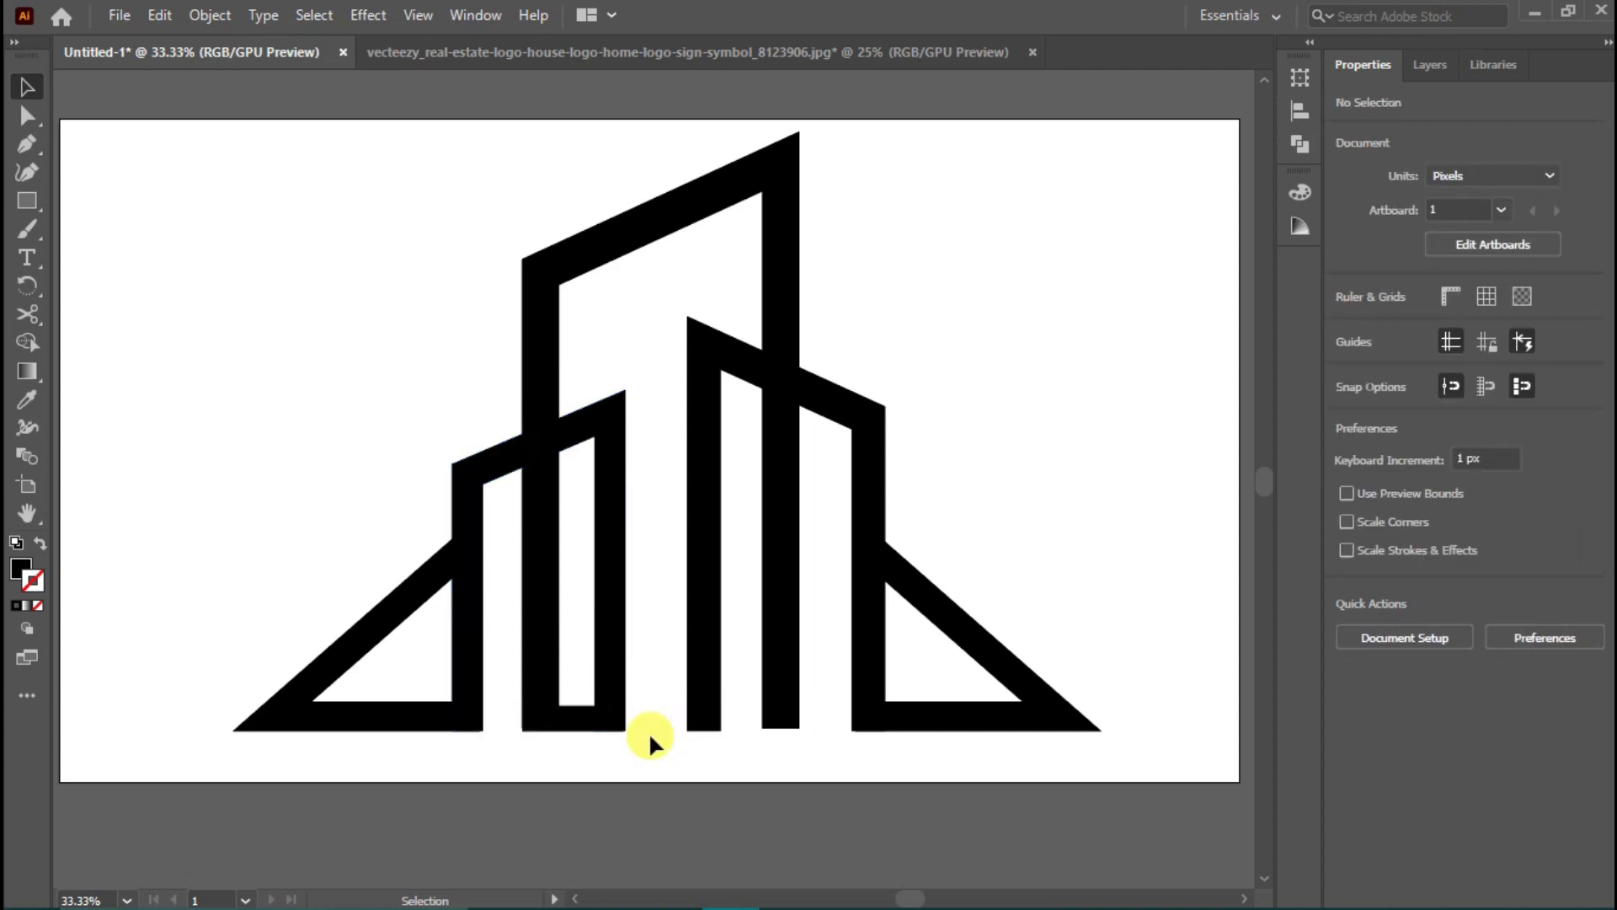
Step: Copy the base bar between the right building's inner leg and the tall building's right leg, resizing it to 177 by 40 px
{"action": "left_click", "coordinate": [583, 721]}
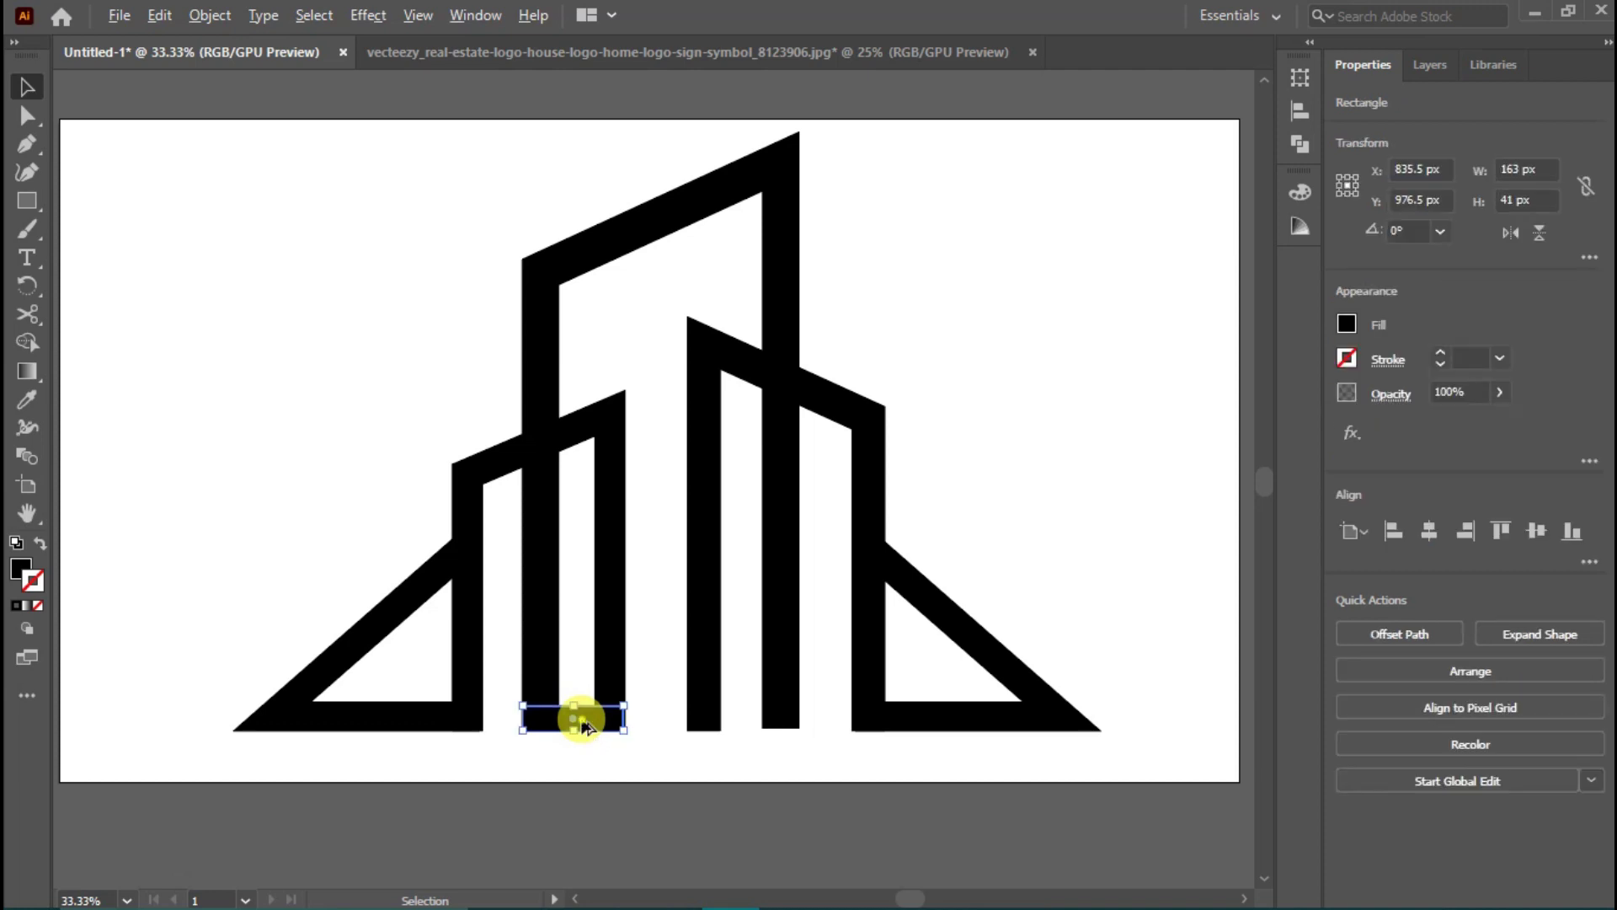
{"action": "left_click_drag", "start_coordinate": [585, 723], "coordinate": [754, 718]}
{"action": "left_click", "coordinate": [811, 758]}
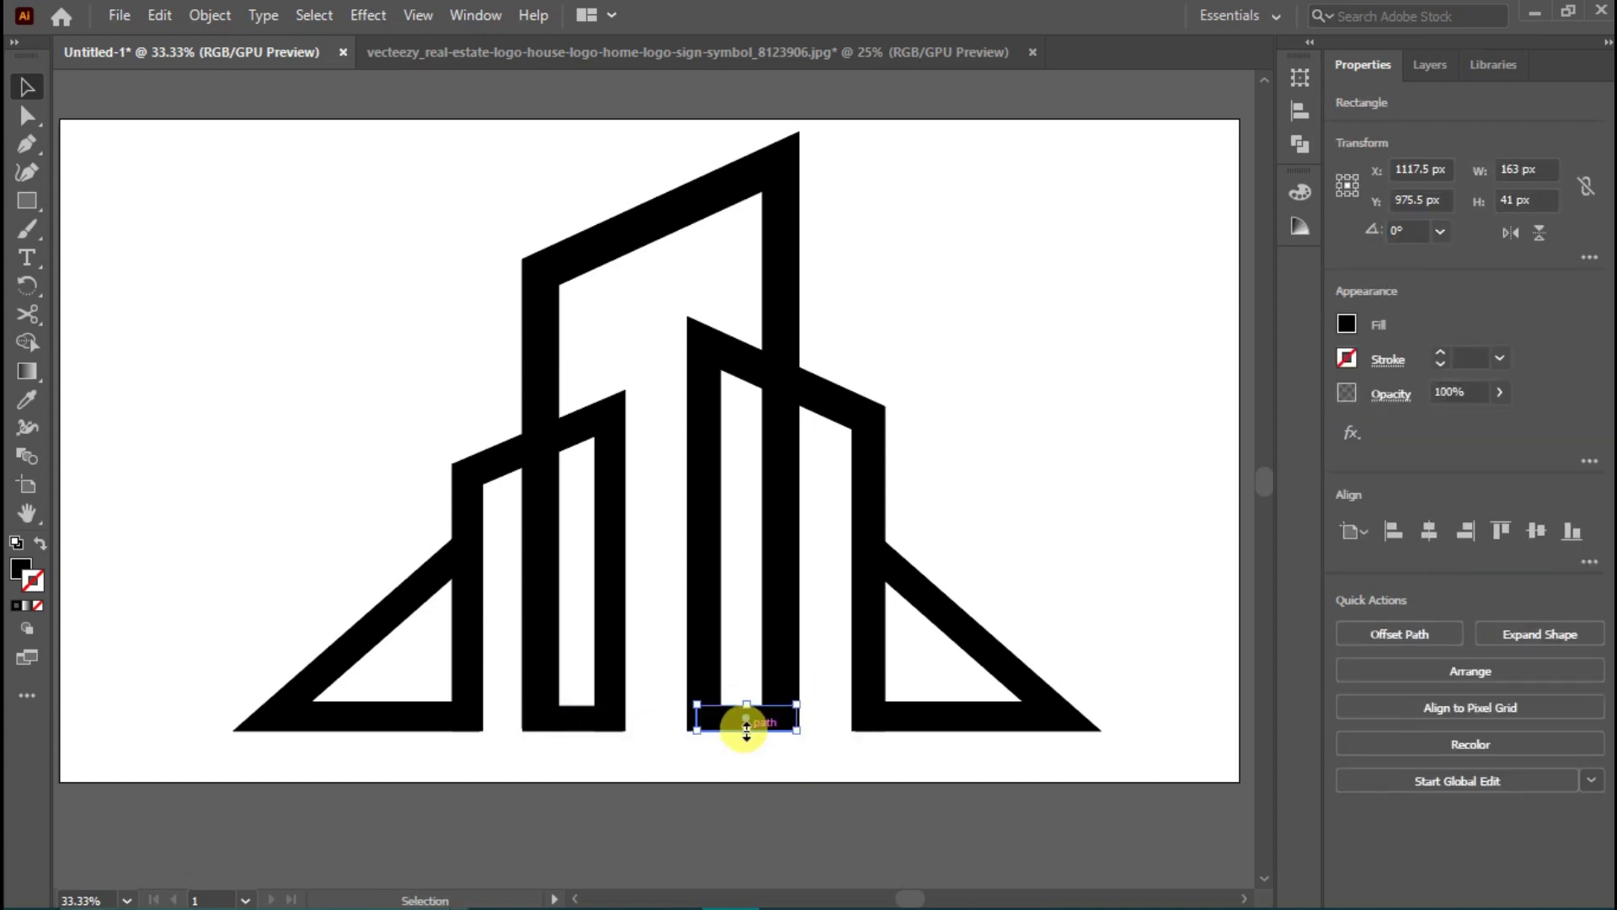
{"action": "left_click_drag", "start_coordinate": [695, 707], "coordinate": [688, 707]}
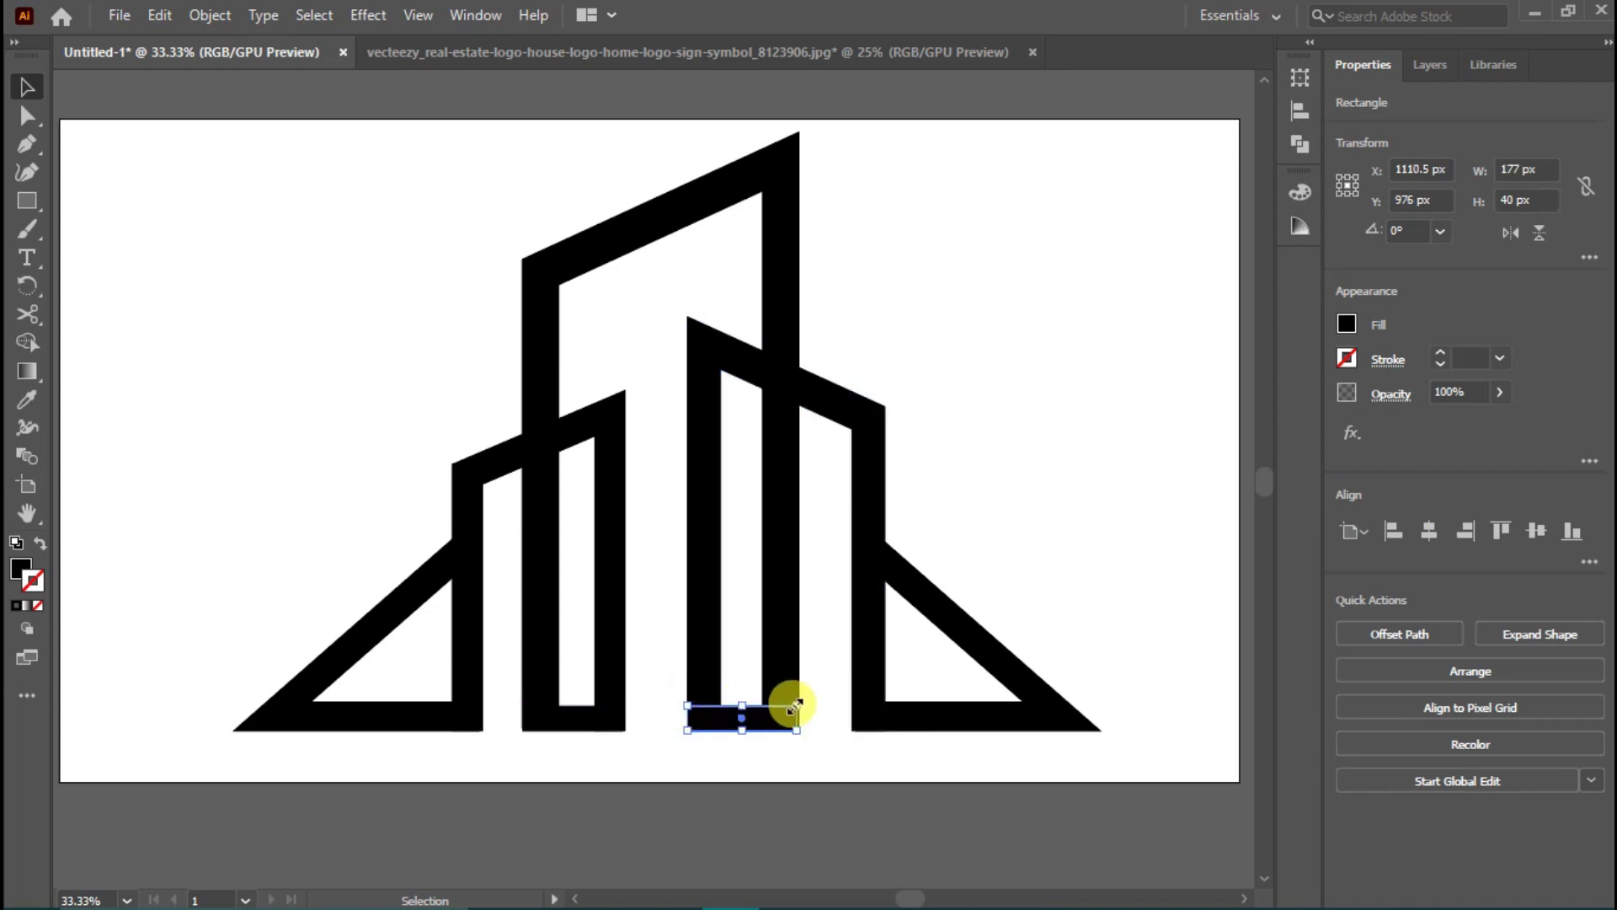
{"action": "left_click_drag", "start_coordinate": [798, 704], "coordinate": [797, 706]}
{"action": "left_click", "coordinate": [708, 760]}
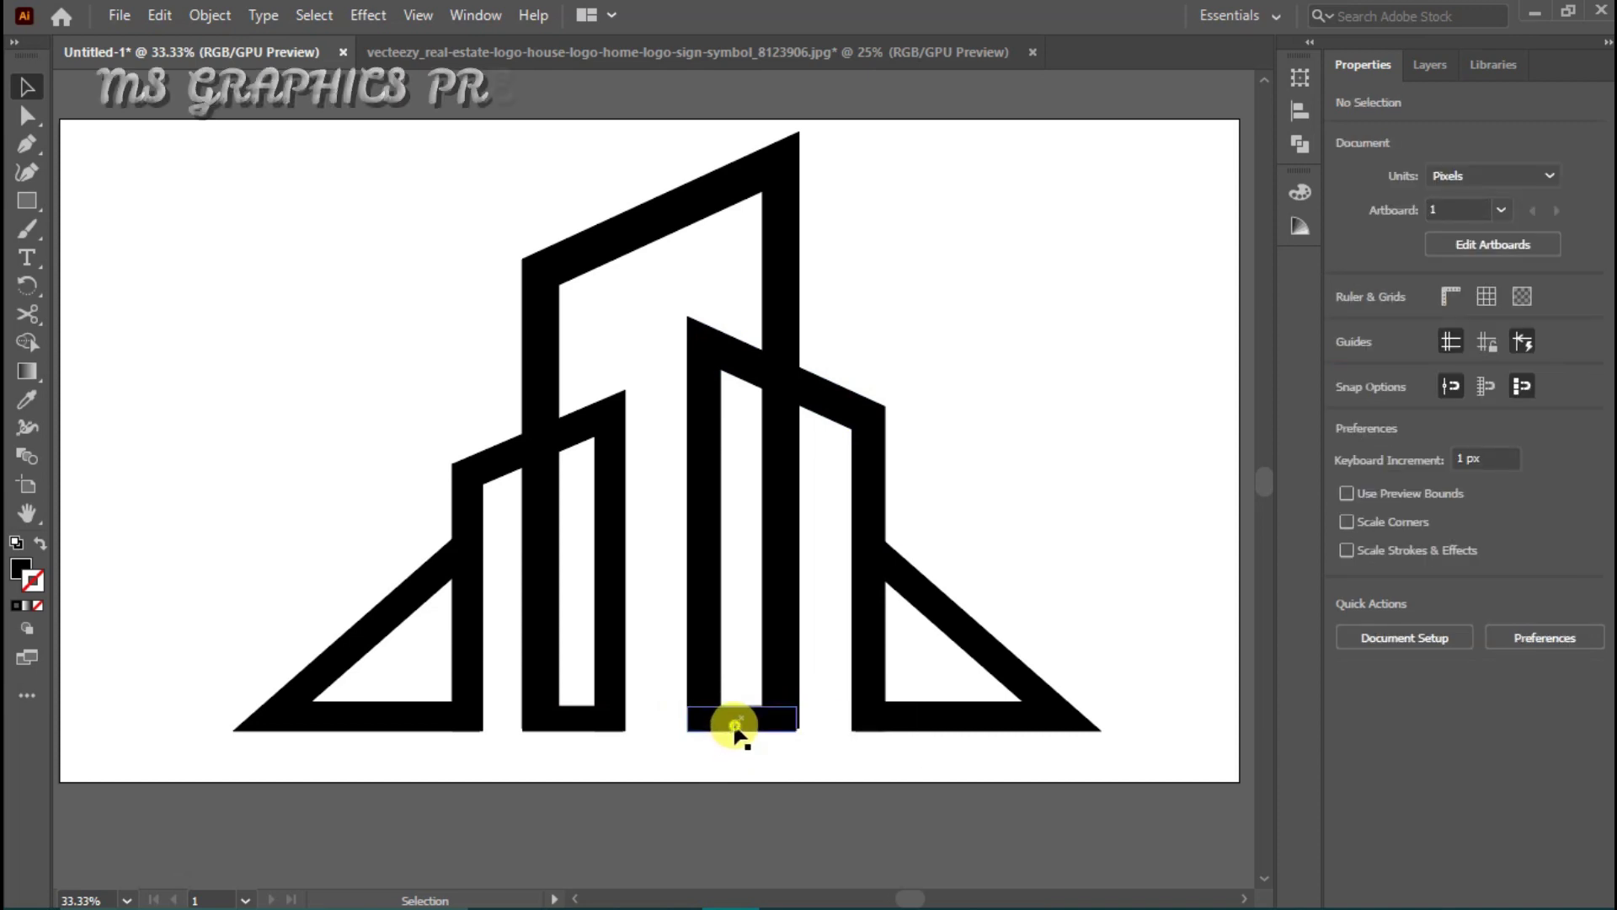
Step: Widen the right base bar to 186 px, keeping its height at 40 px
{"action": "left_click", "coordinate": [728, 721]}
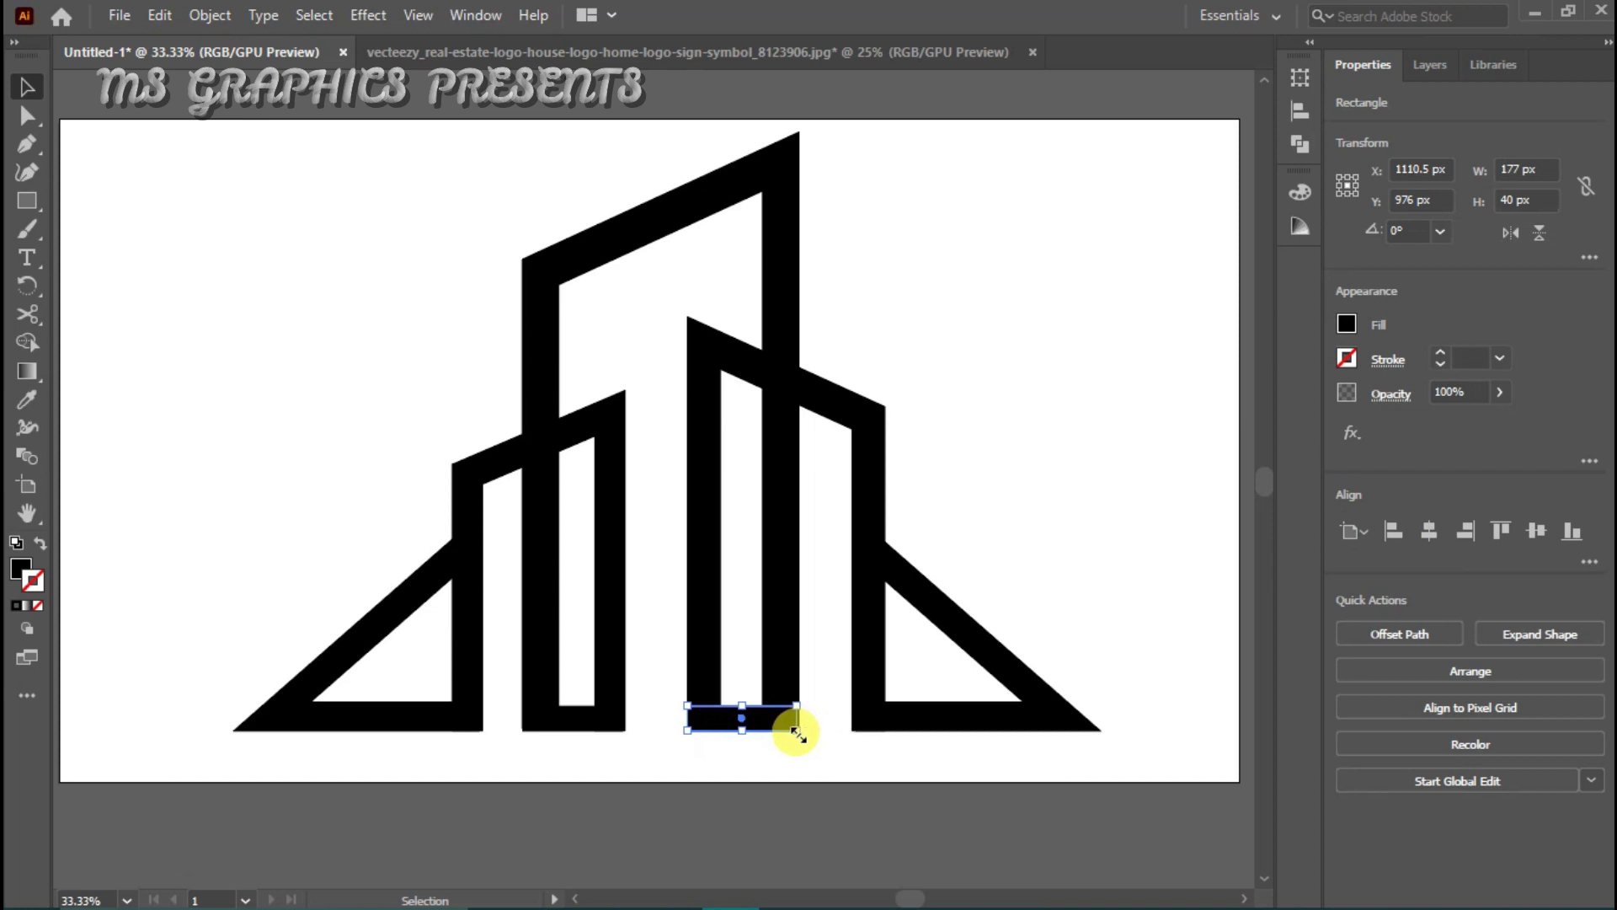
{"action": "left_click_drag", "start_coordinate": [795, 733], "coordinate": [819, 743]}
{"action": "left_click", "coordinate": [819, 745]}
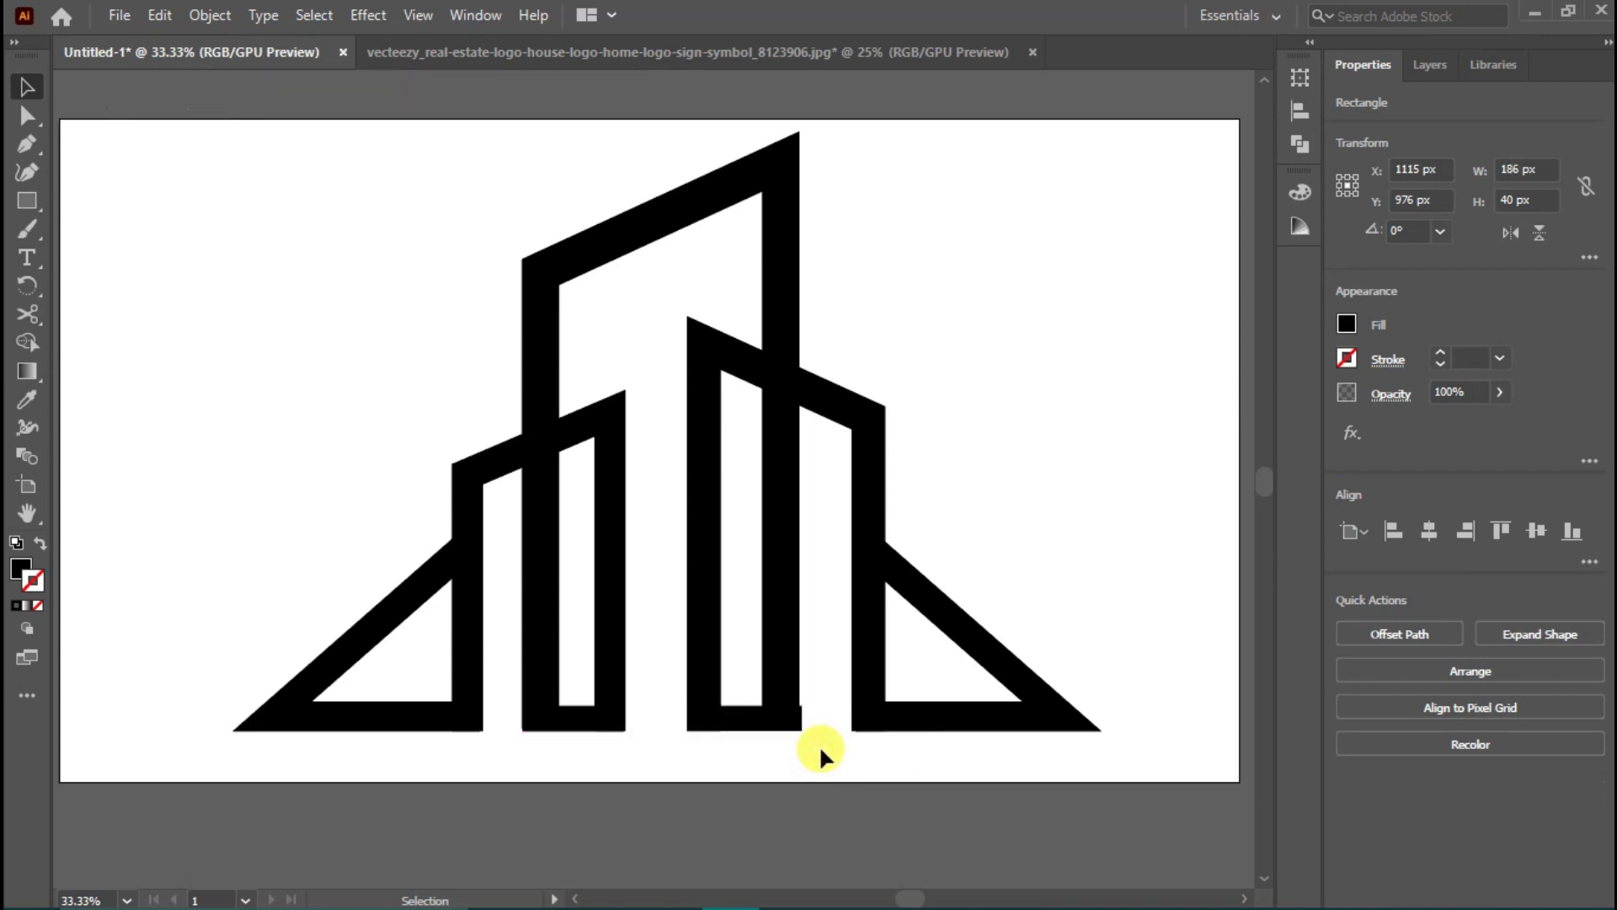
Step: Nudge the right base bar to X 1114 px, Y 976 px to align it with the building legs
{"action": "left_click", "coordinate": [755, 722]}
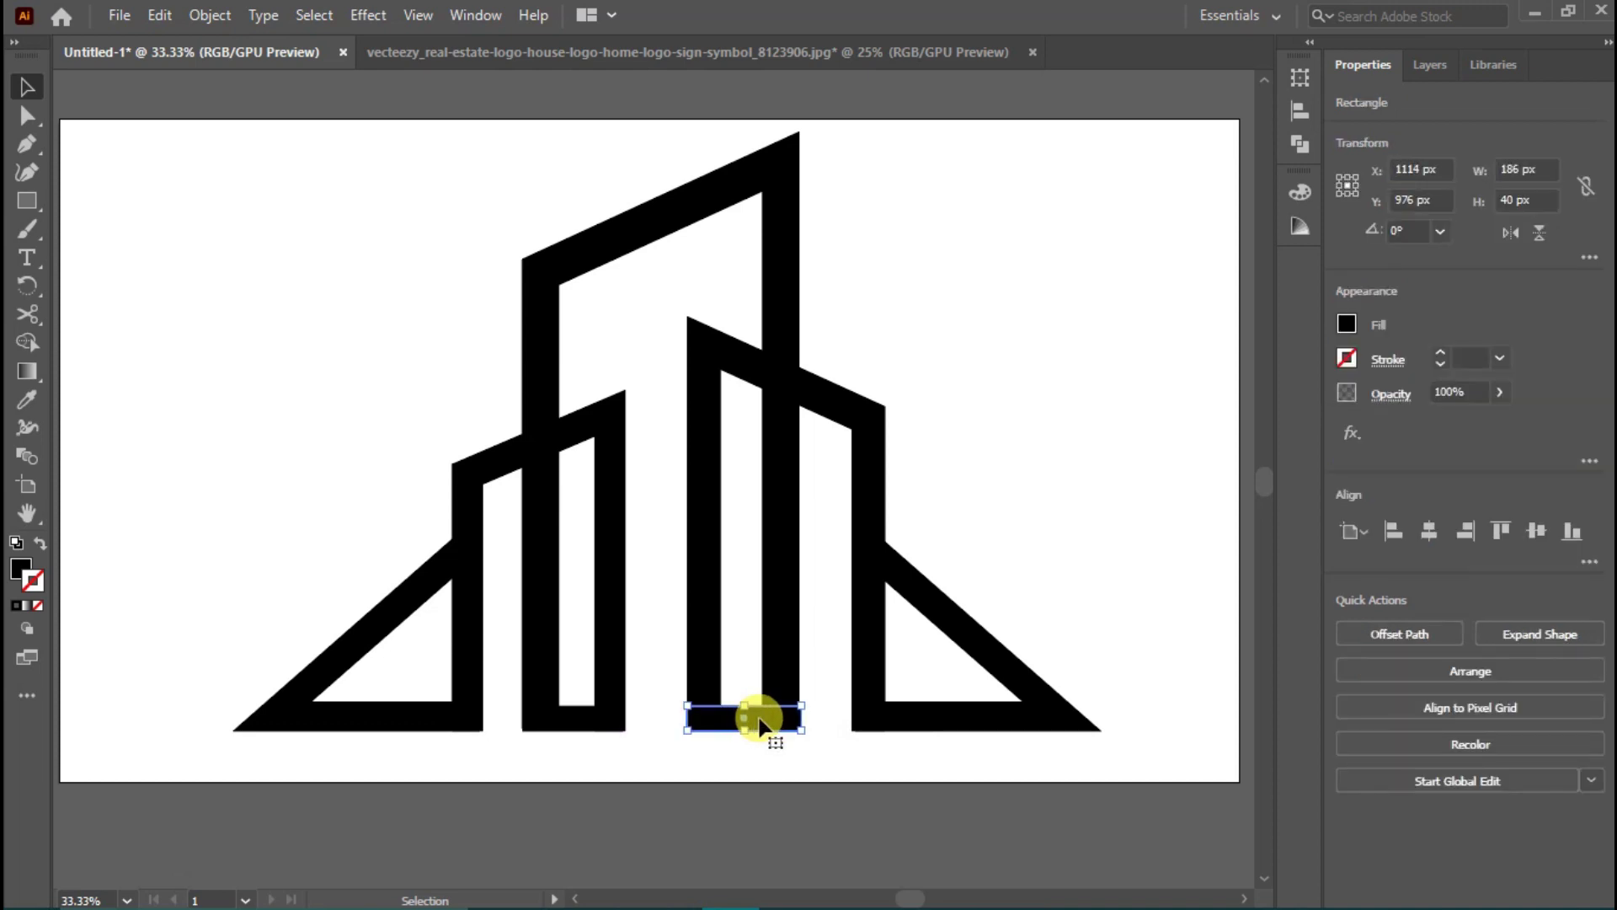
{"action": "left_click", "coordinate": [785, 748]}
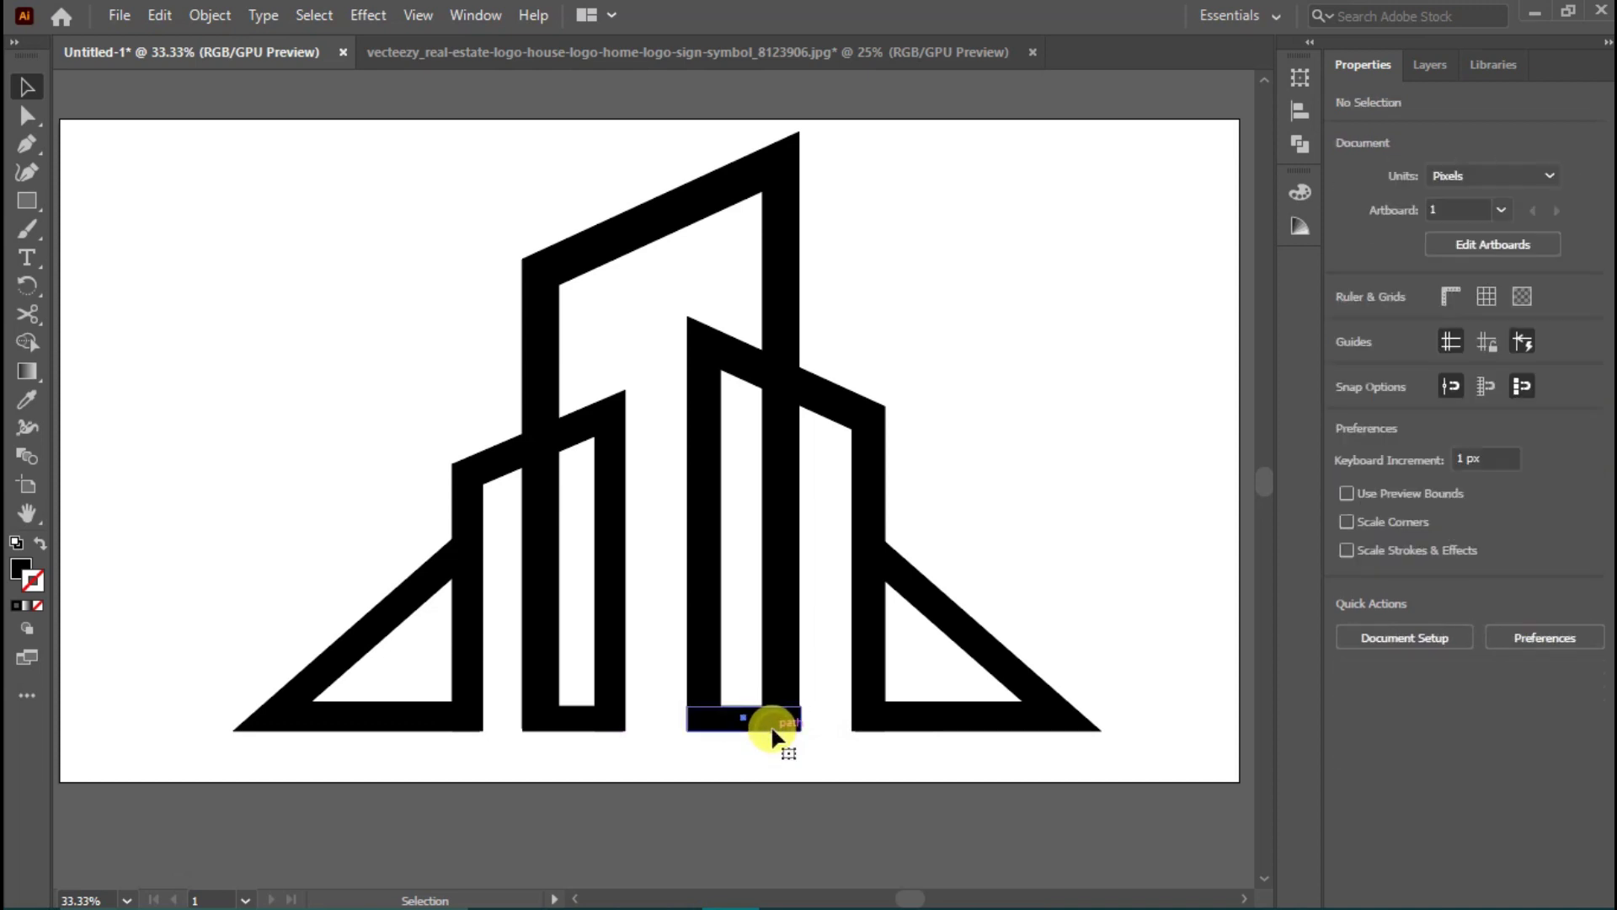
{"action": "left_click", "coordinate": [771, 726]}
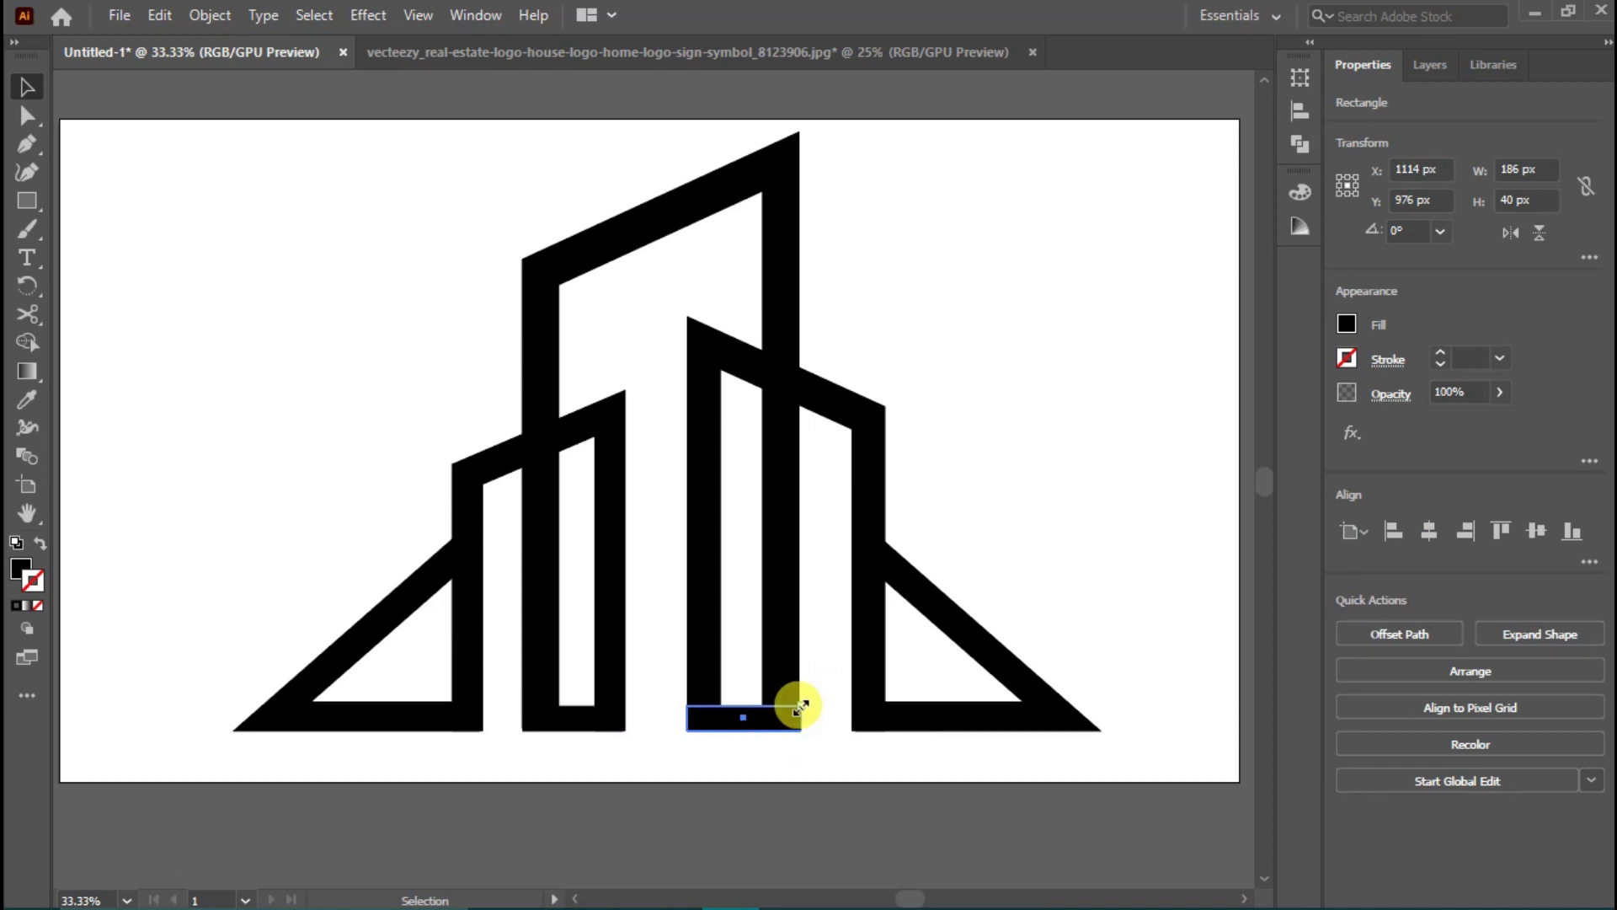
{"action": "left_click_drag", "start_coordinate": [800, 706], "coordinate": [801, 705]}
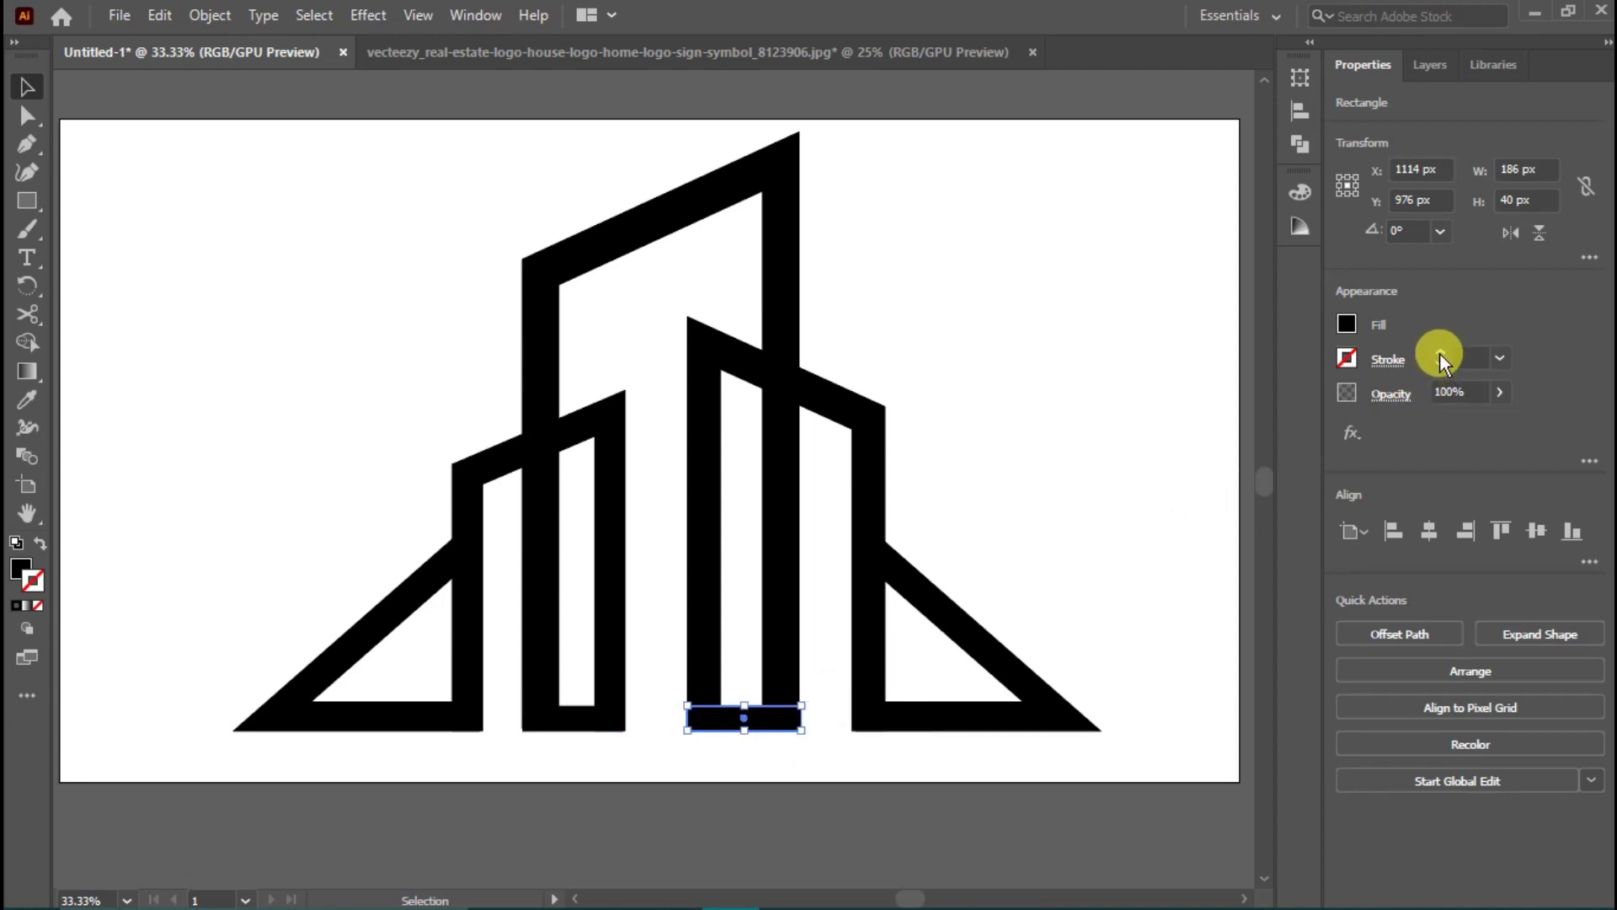
{"action": "left_click", "coordinate": [1130, 563]}
{"action": "left_click_drag", "start_coordinate": [744, 718], "coordinate": [770, 726]}
{"action": "left_click", "coordinate": [795, 749]}
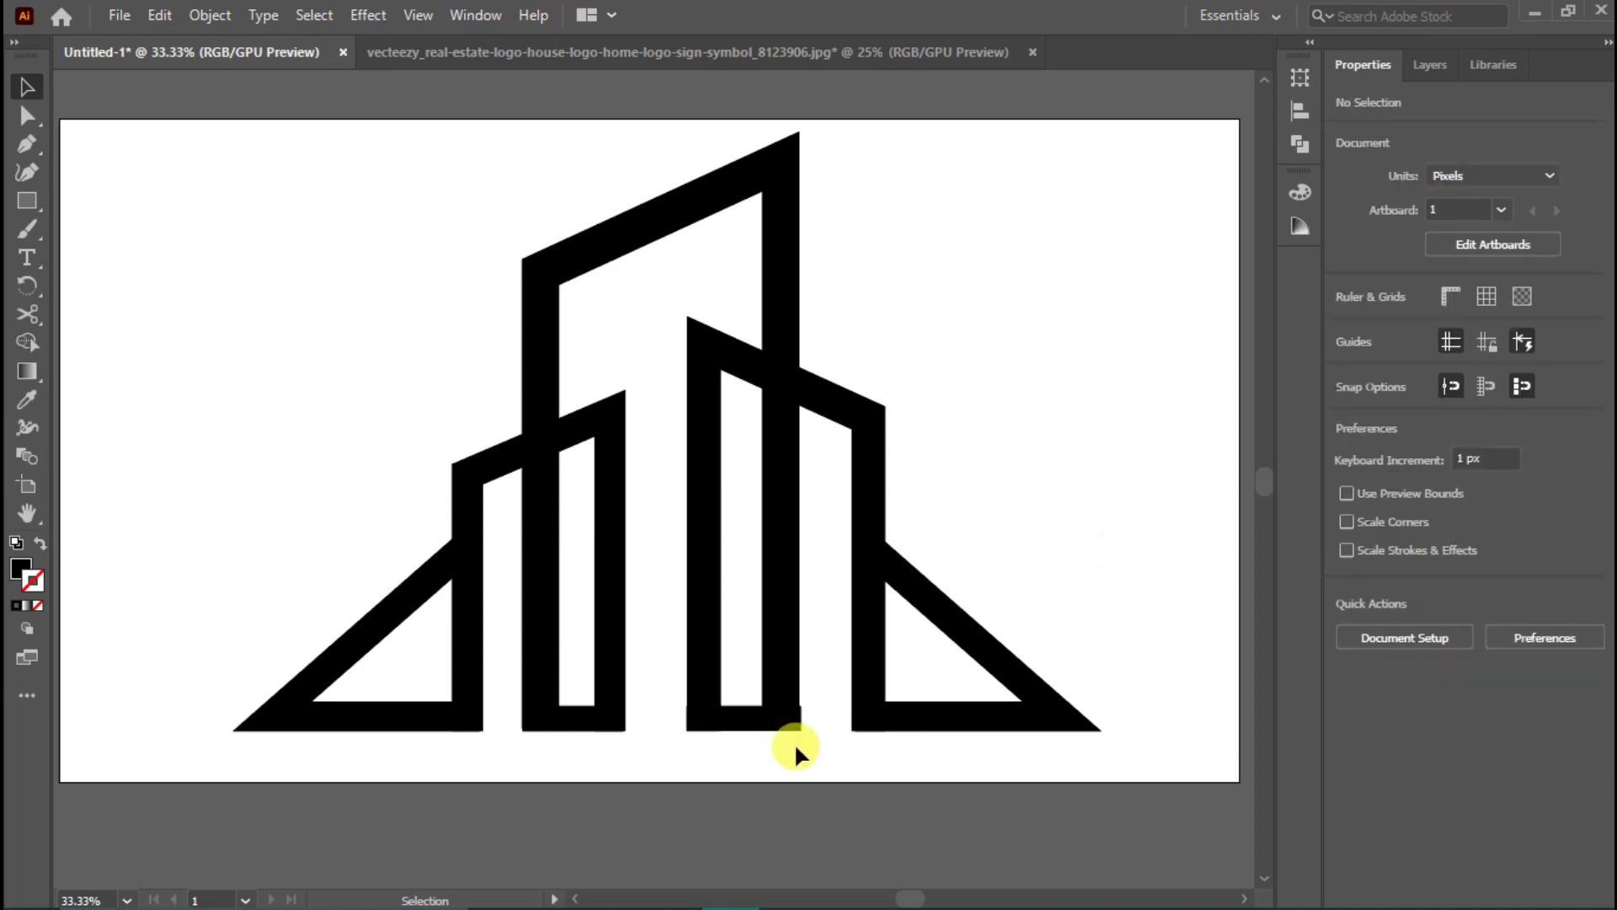
Step: Delete the right base bar between the right building's inner leg and the tall building's right leg
{"action": "key", "text": "ctrl+plus"}
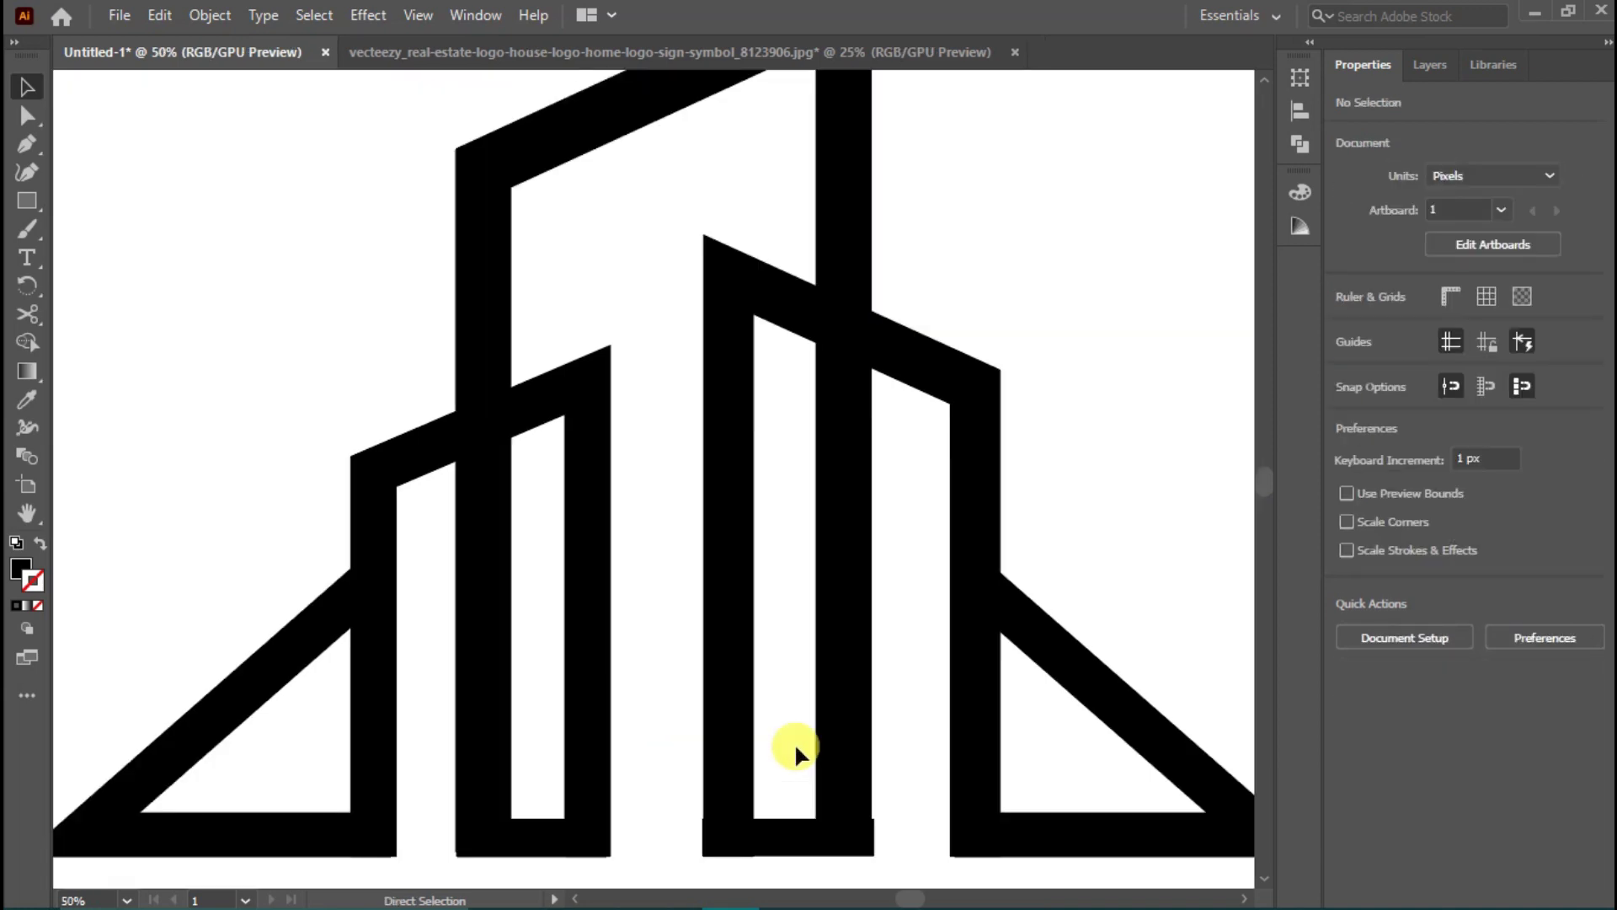
{"action": "left_click", "coordinate": [27, 513]}
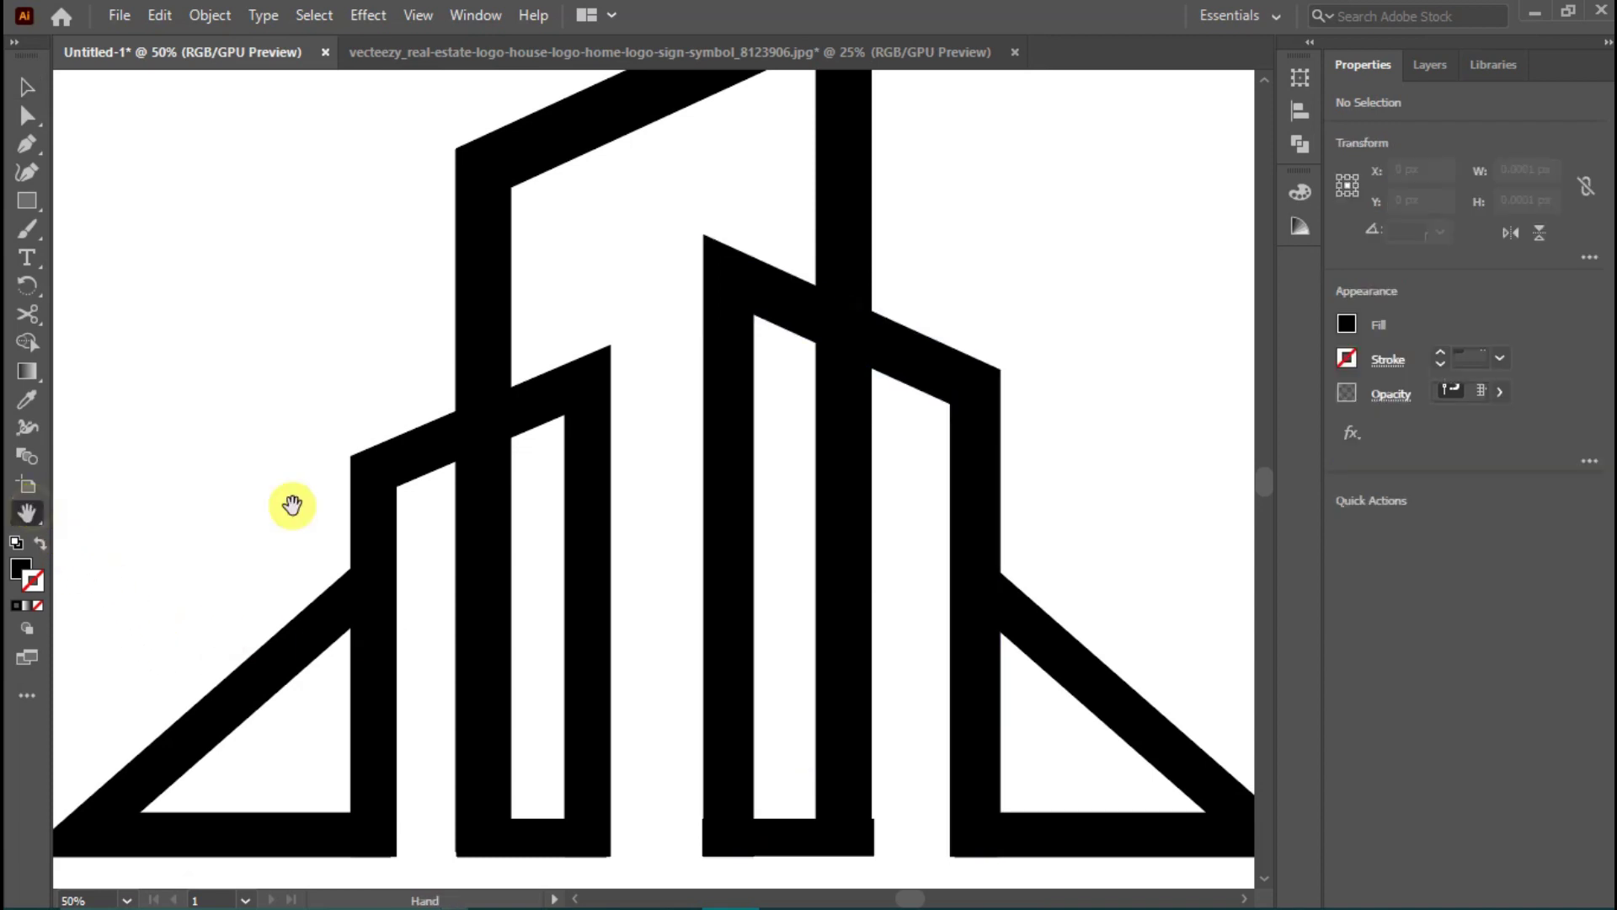
{"action": "left_click_drag", "start_coordinate": [717, 753], "coordinate": [693, 488]}
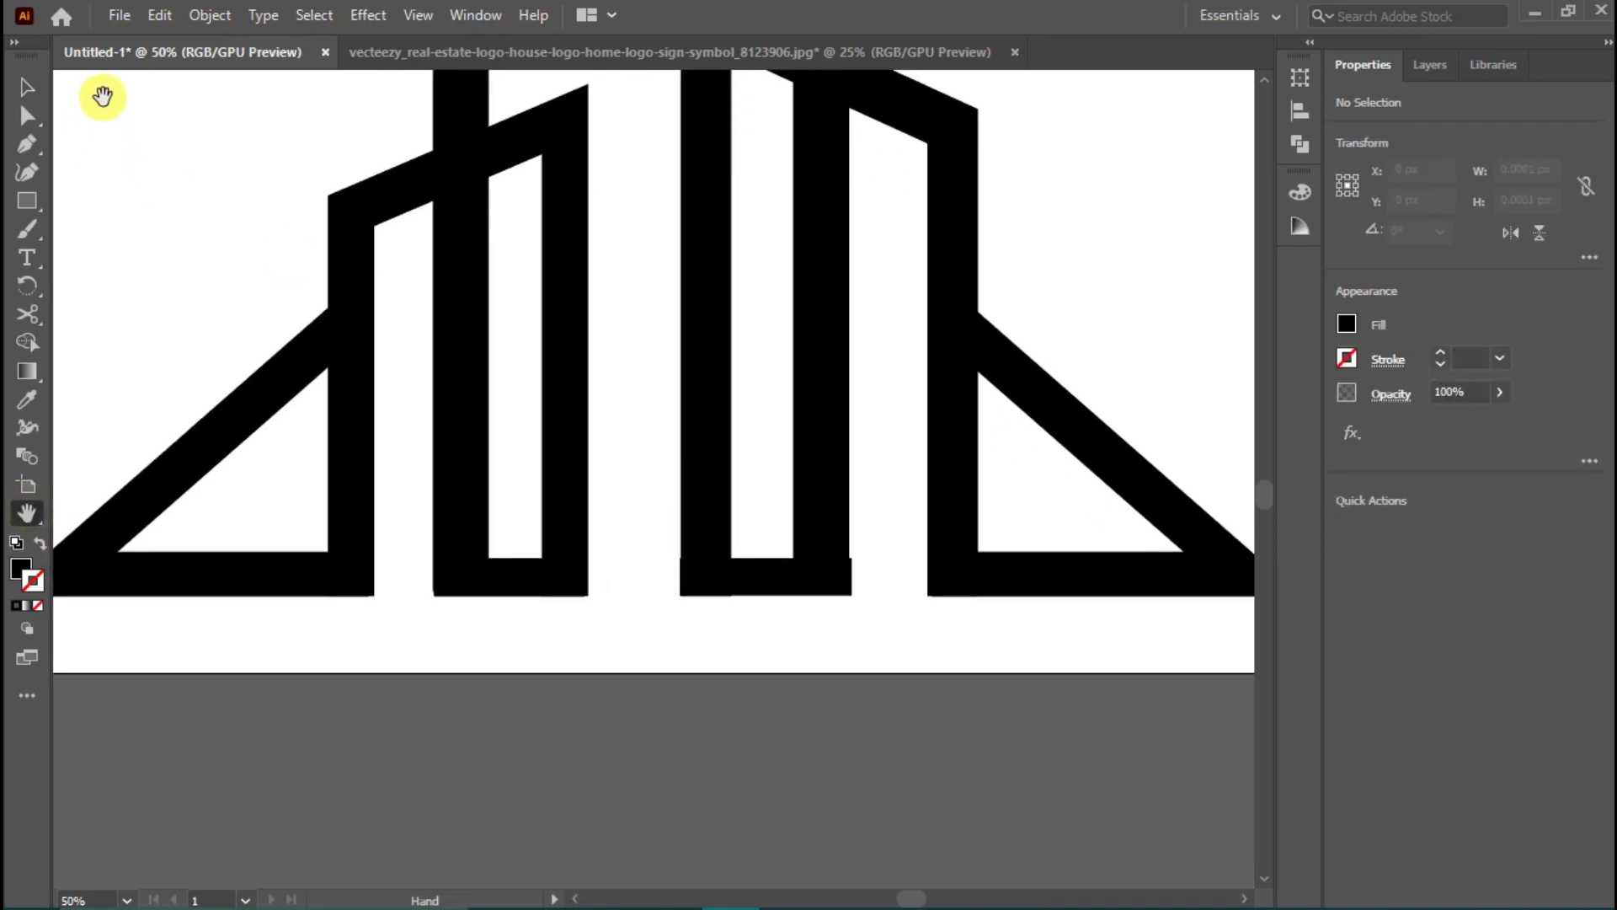
{"action": "left_click", "coordinate": [31, 88]}
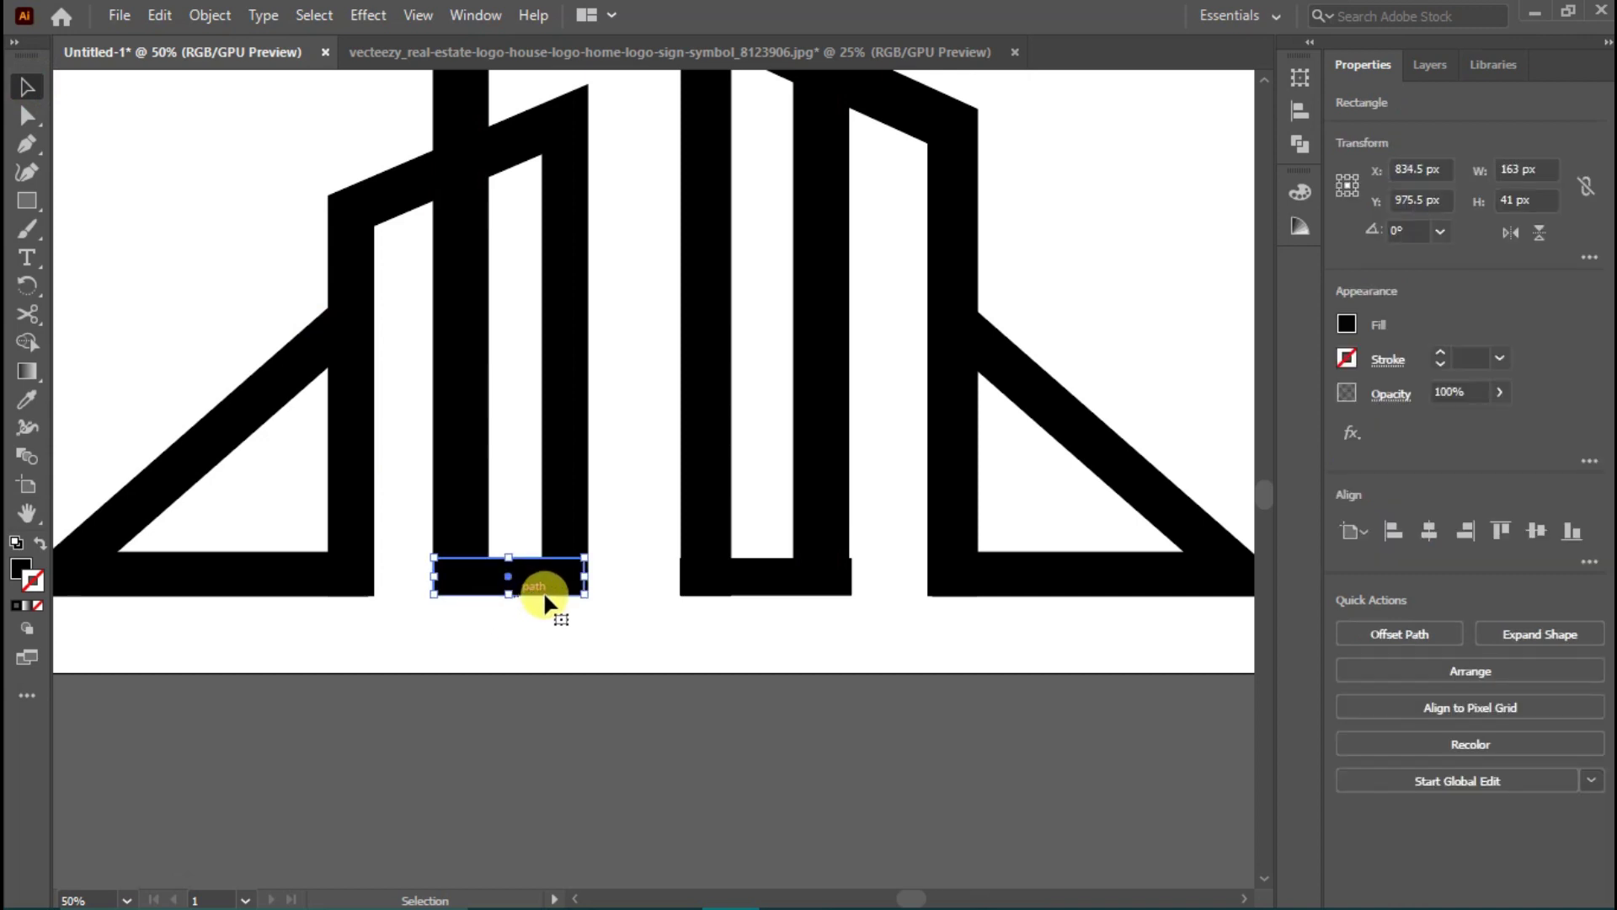
{"action": "left_click", "coordinate": [580, 630]}
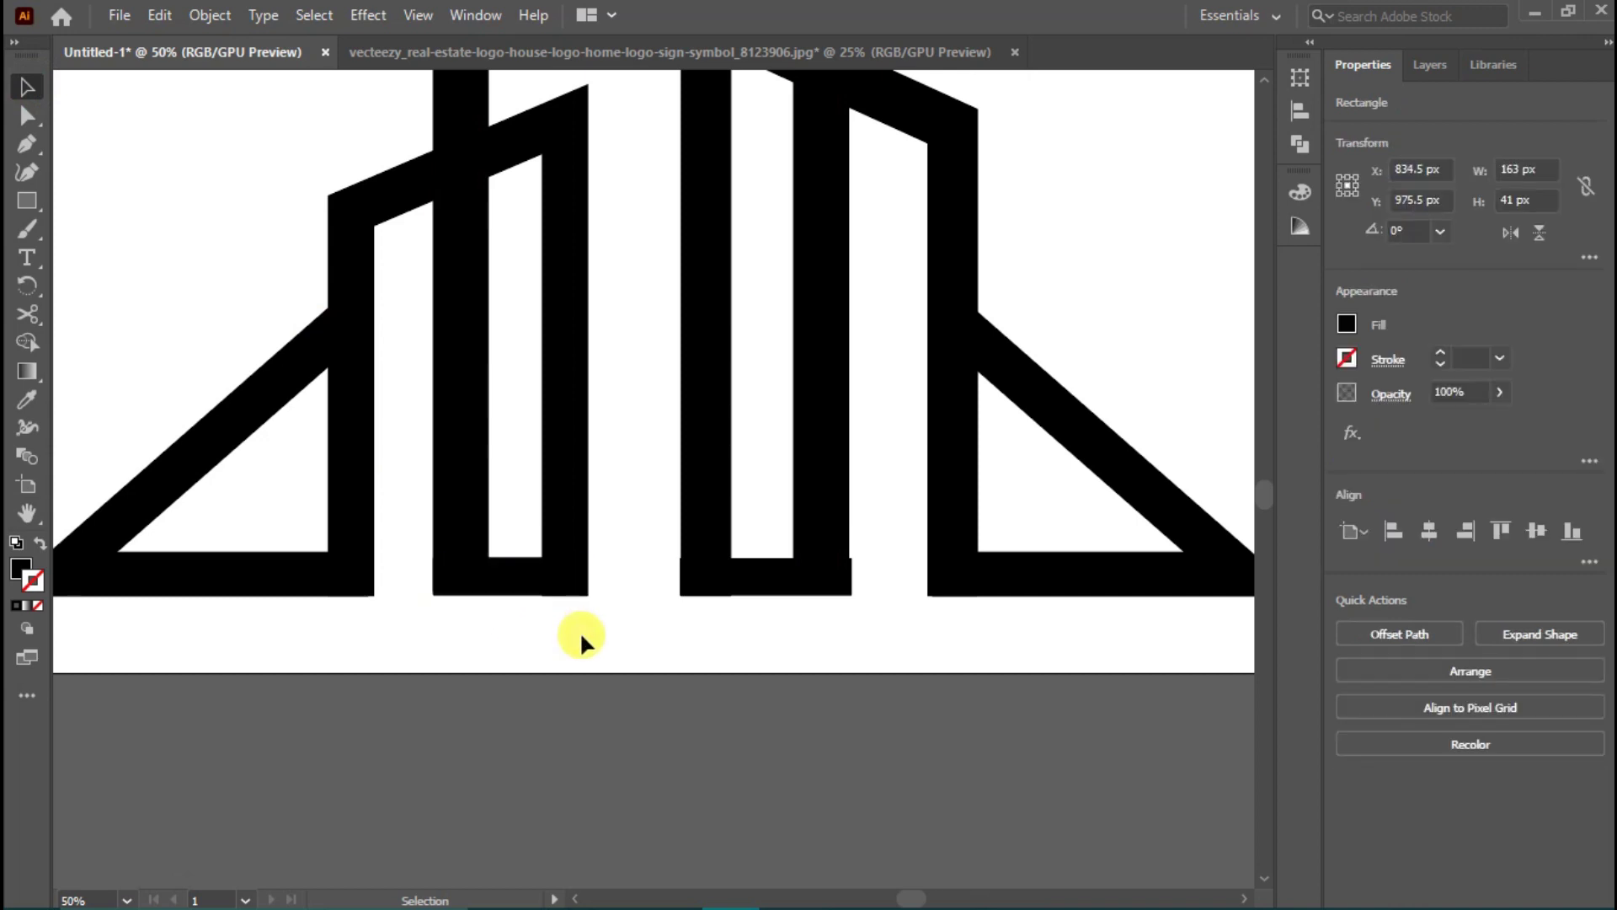
{"action": "left_click", "coordinate": [758, 591]}
{"action": "key", "text": "Delete"}
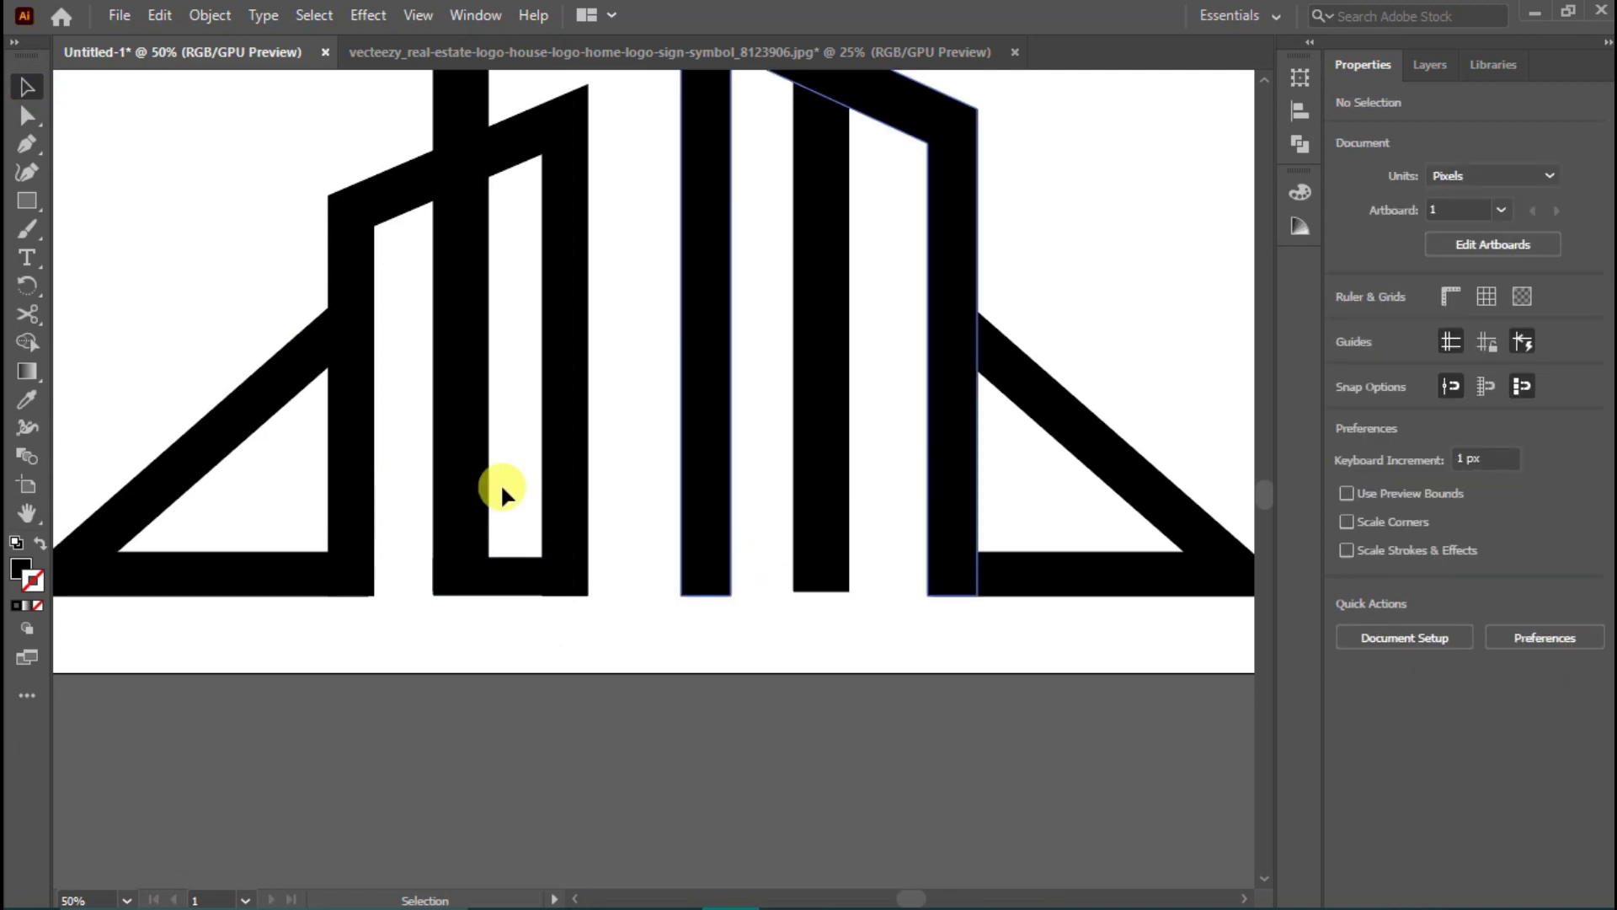
Step: Draw a closed base bar about 183 by 42 px with the Pen tool, joining the right building's inner leg to the tall building's right leg
{"action": "left_click", "coordinate": [29, 148]}
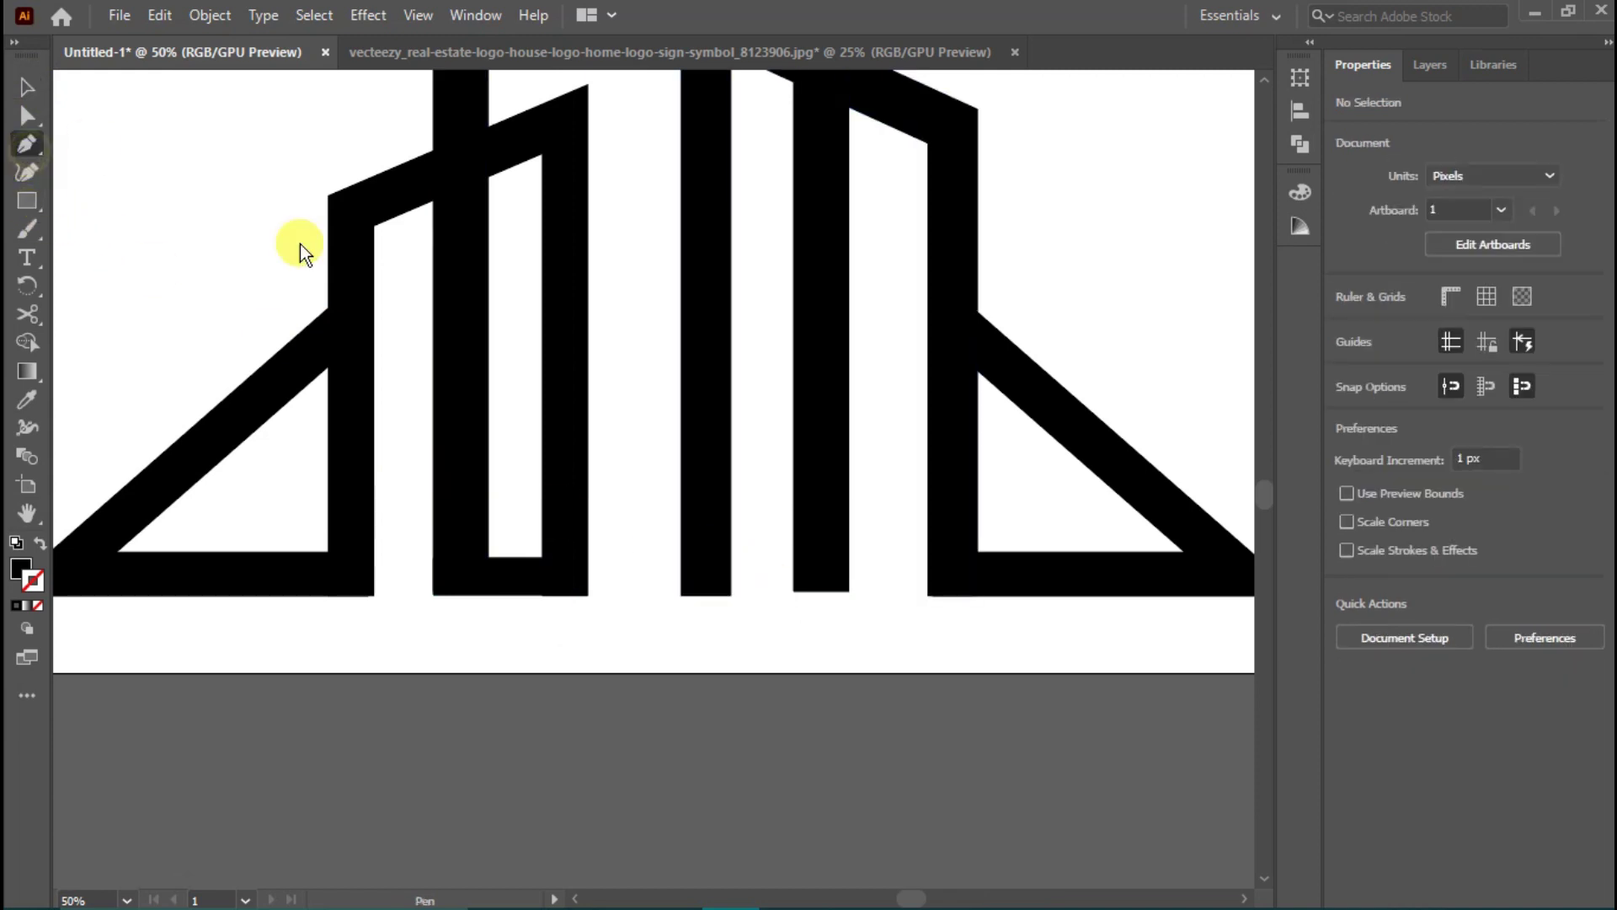
{"action": "left_click", "coordinate": [682, 596]}
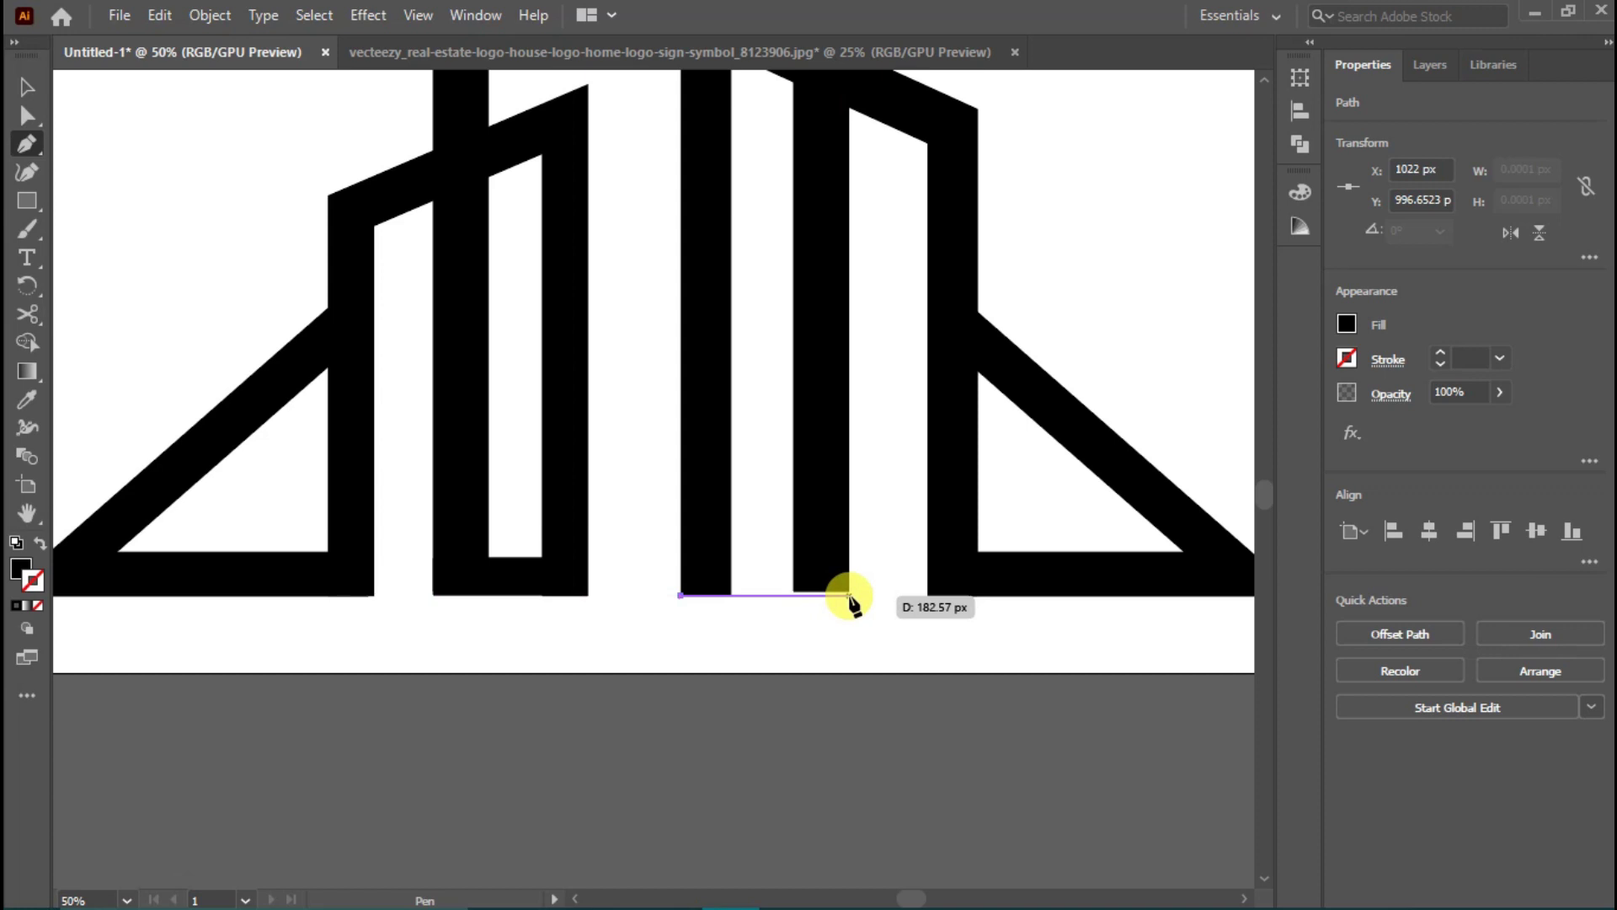
{"action": "left_click", "coordinate": [850, 596]}
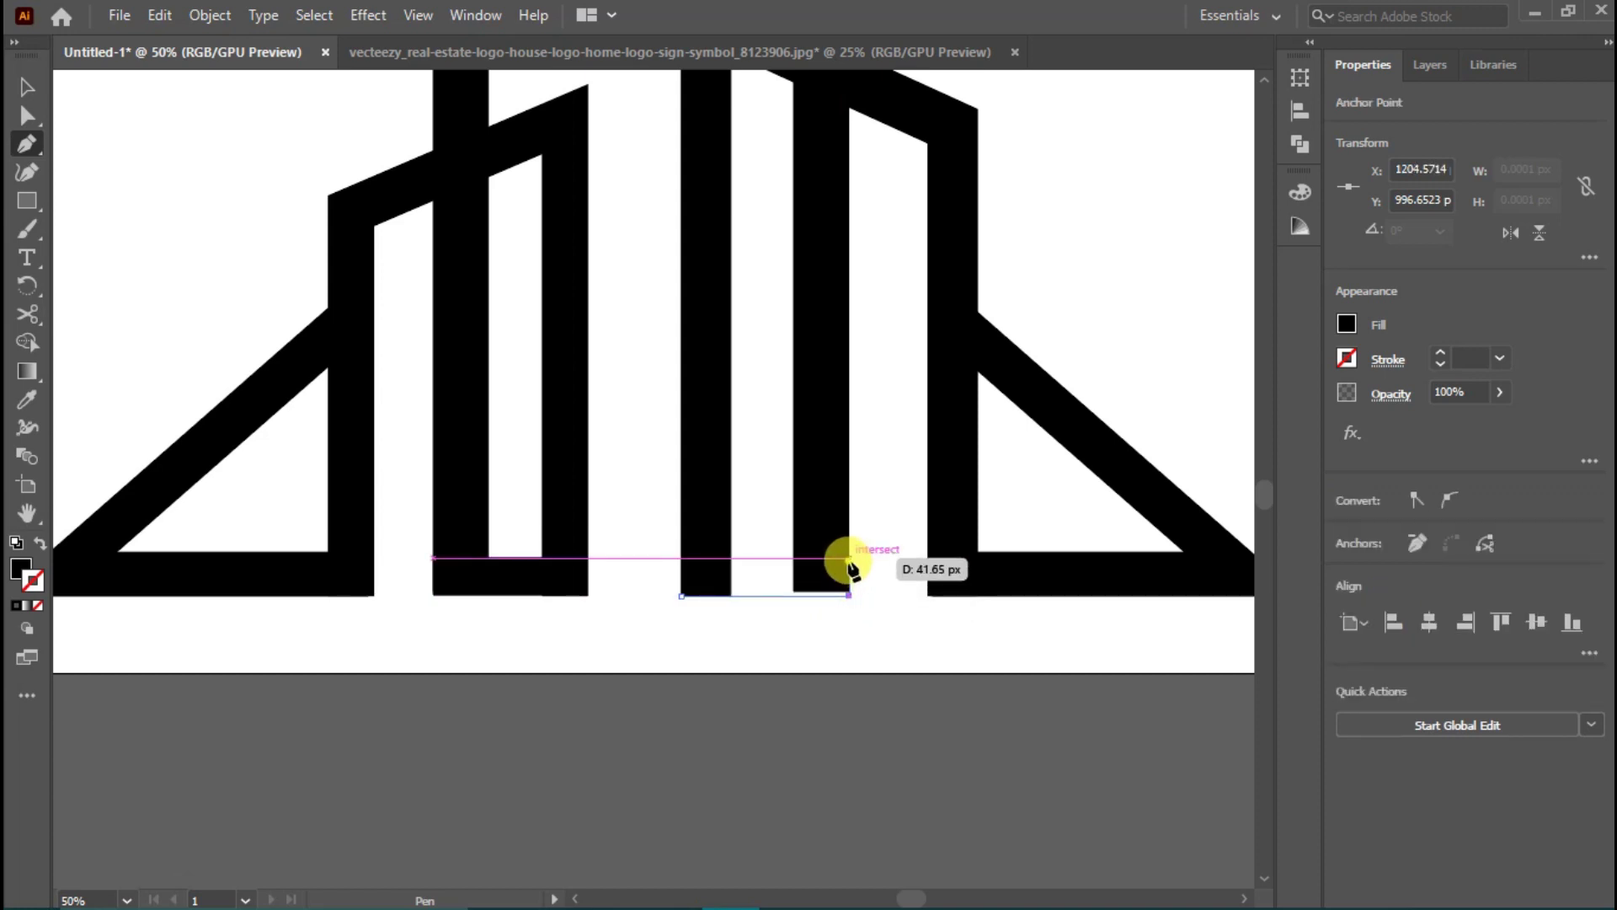
{"action": "left_click", "coordinate": [849, 558]}
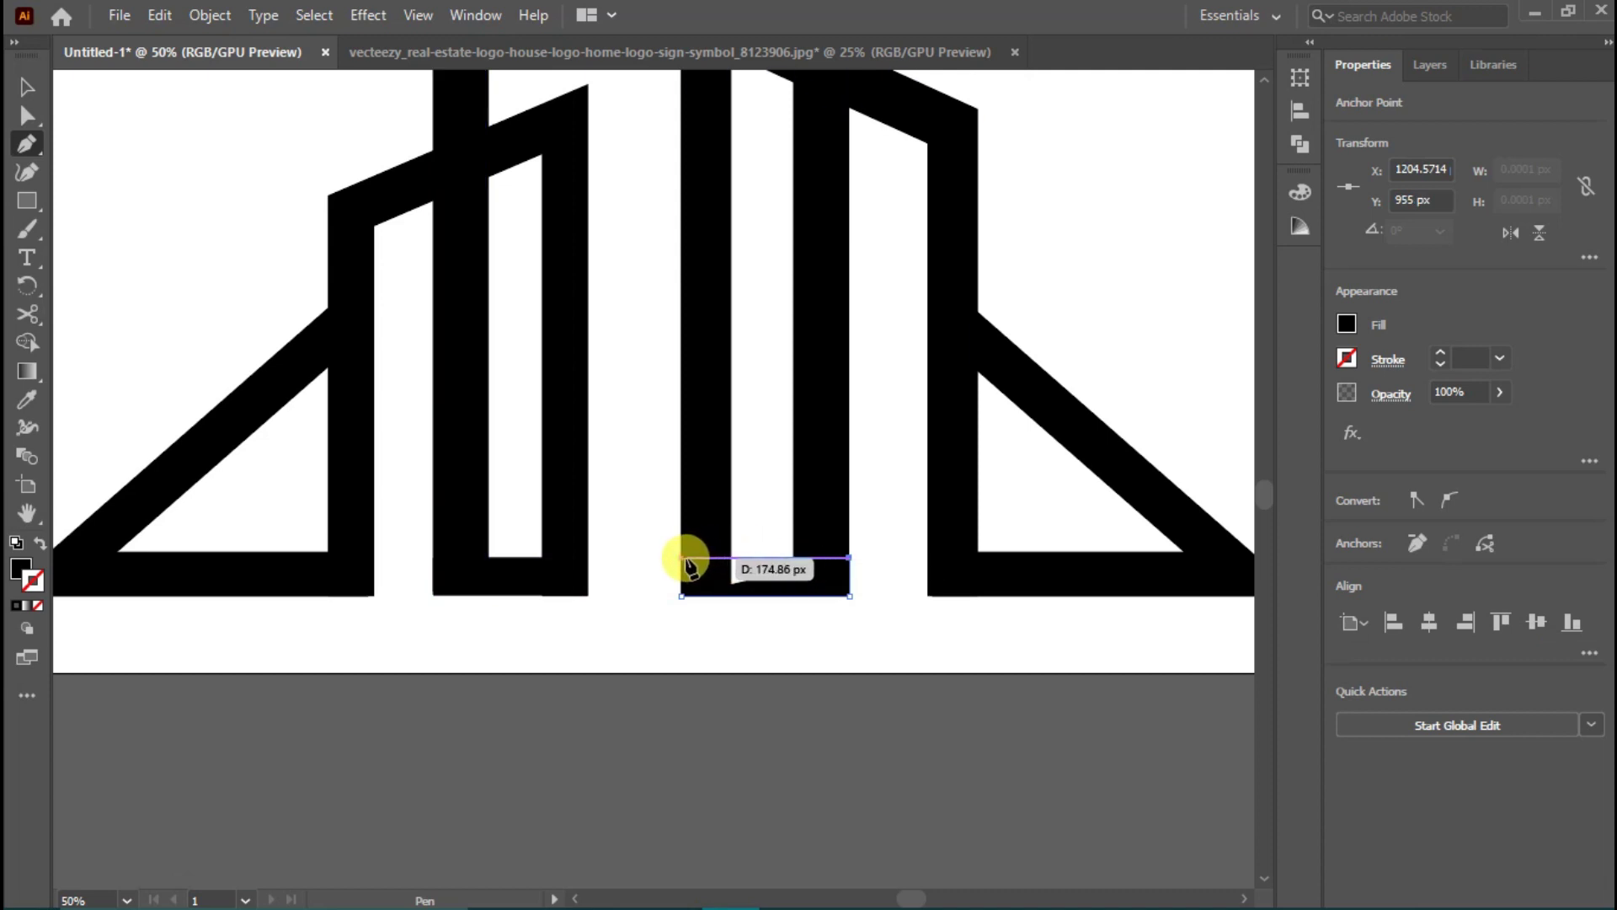
{"action": "left_click", "coordinate": [681, 558]}
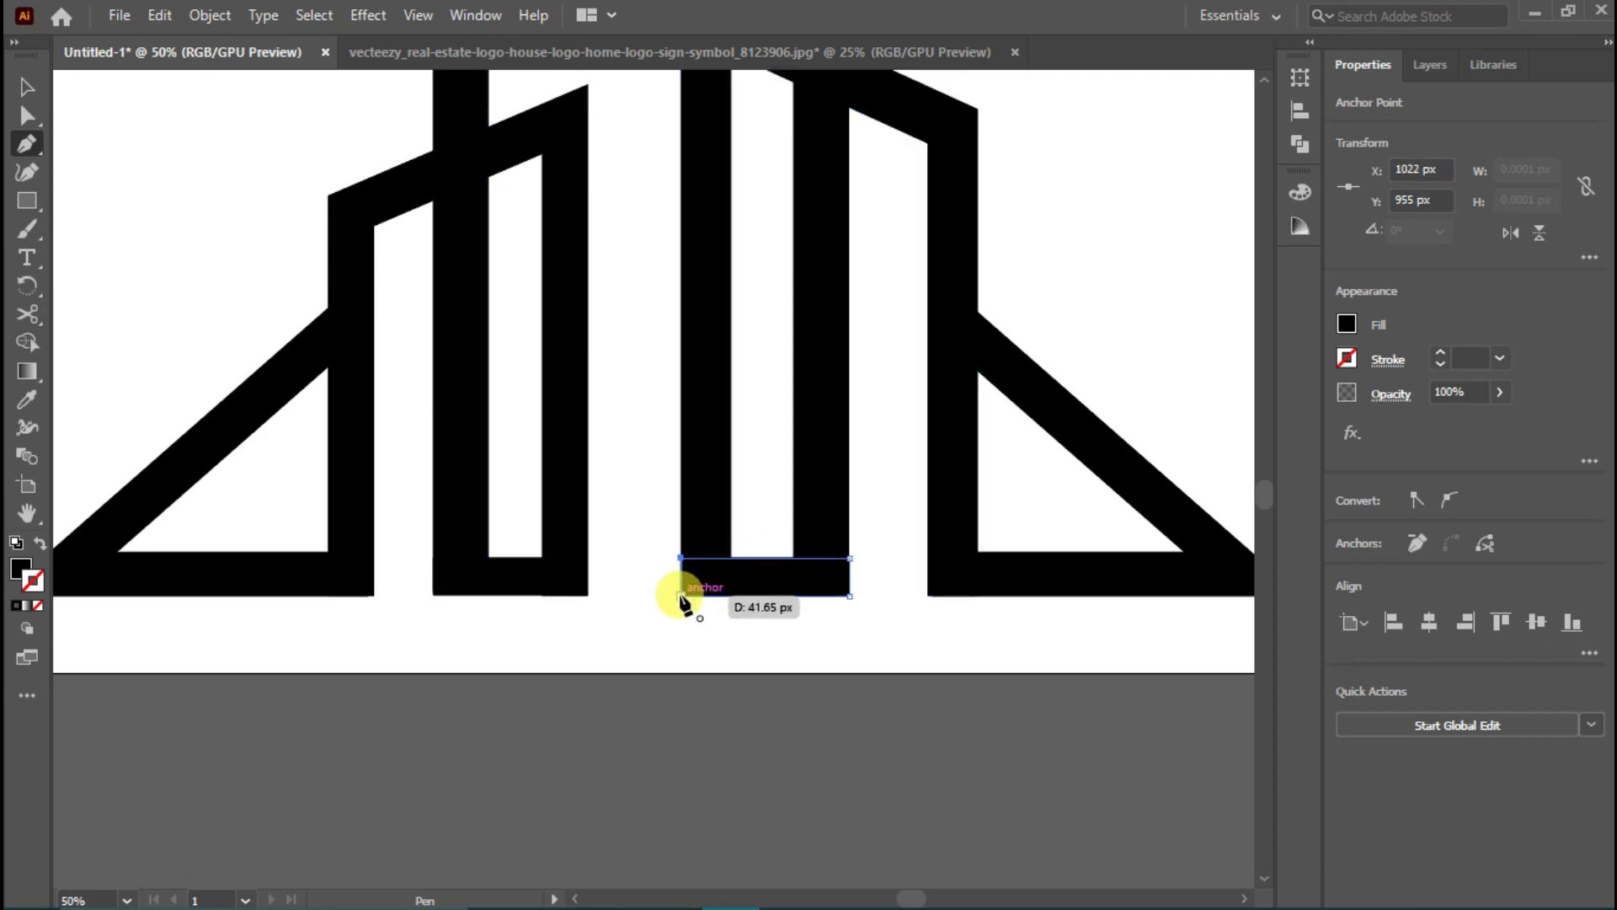
{"action": "left_click", "coordinate": [681, 596]}
{"action": "left_click", "coordinate": [27, 86]}
{"action": "left_click", "coordinate": [140, 171]}
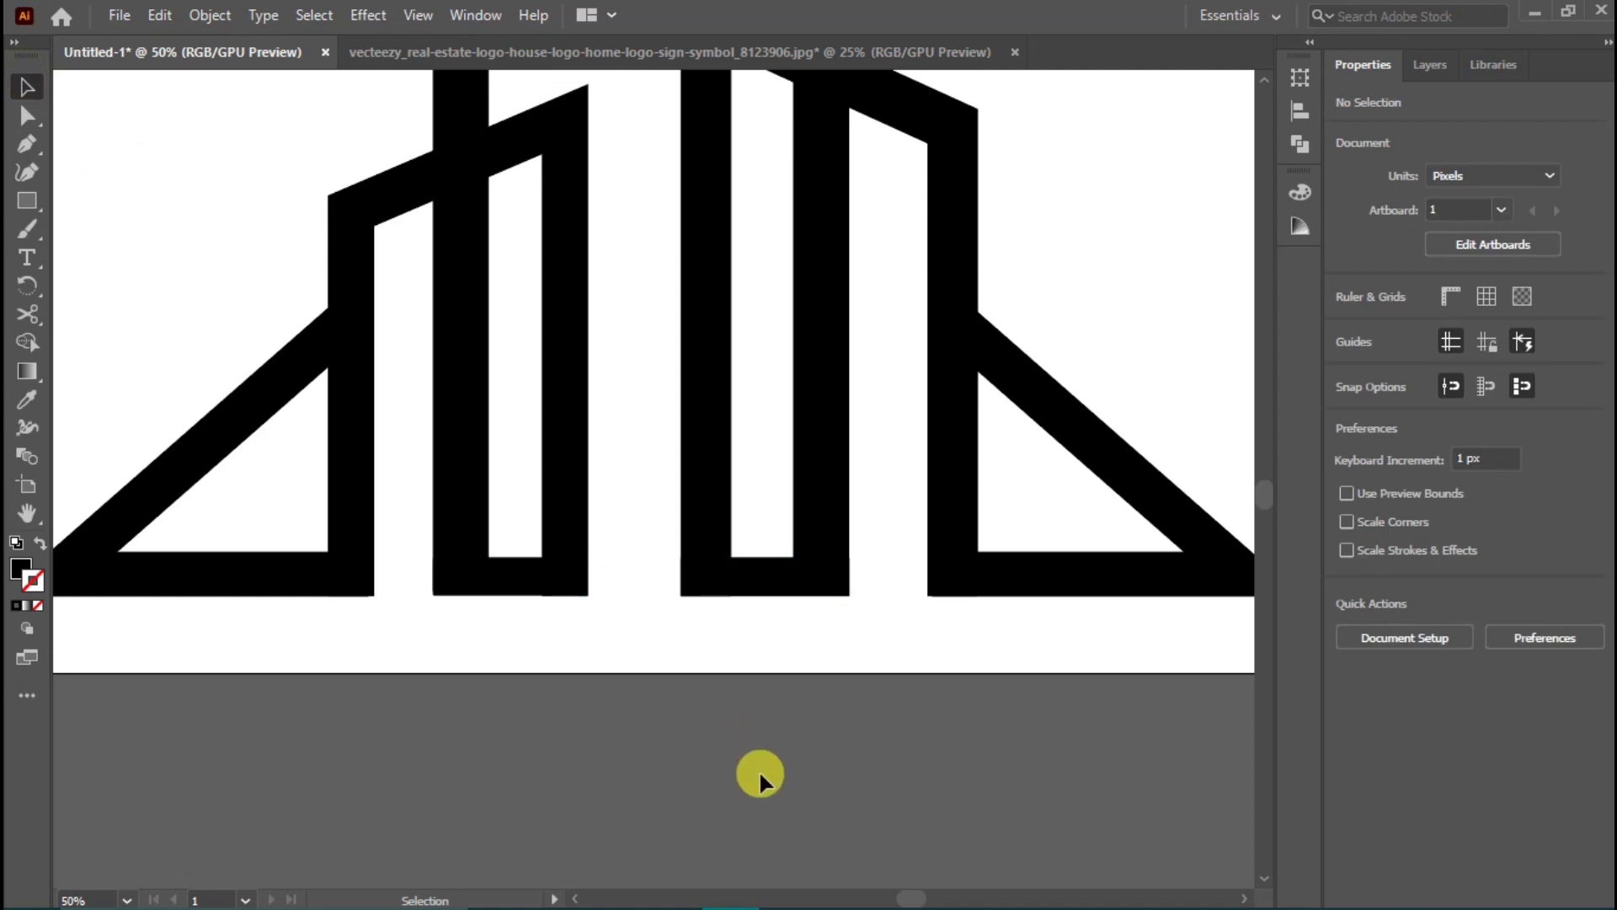
Step: Expand the fill and stroke of all the logo shapes
{"action": "key", "text": "ctrl+minus"}
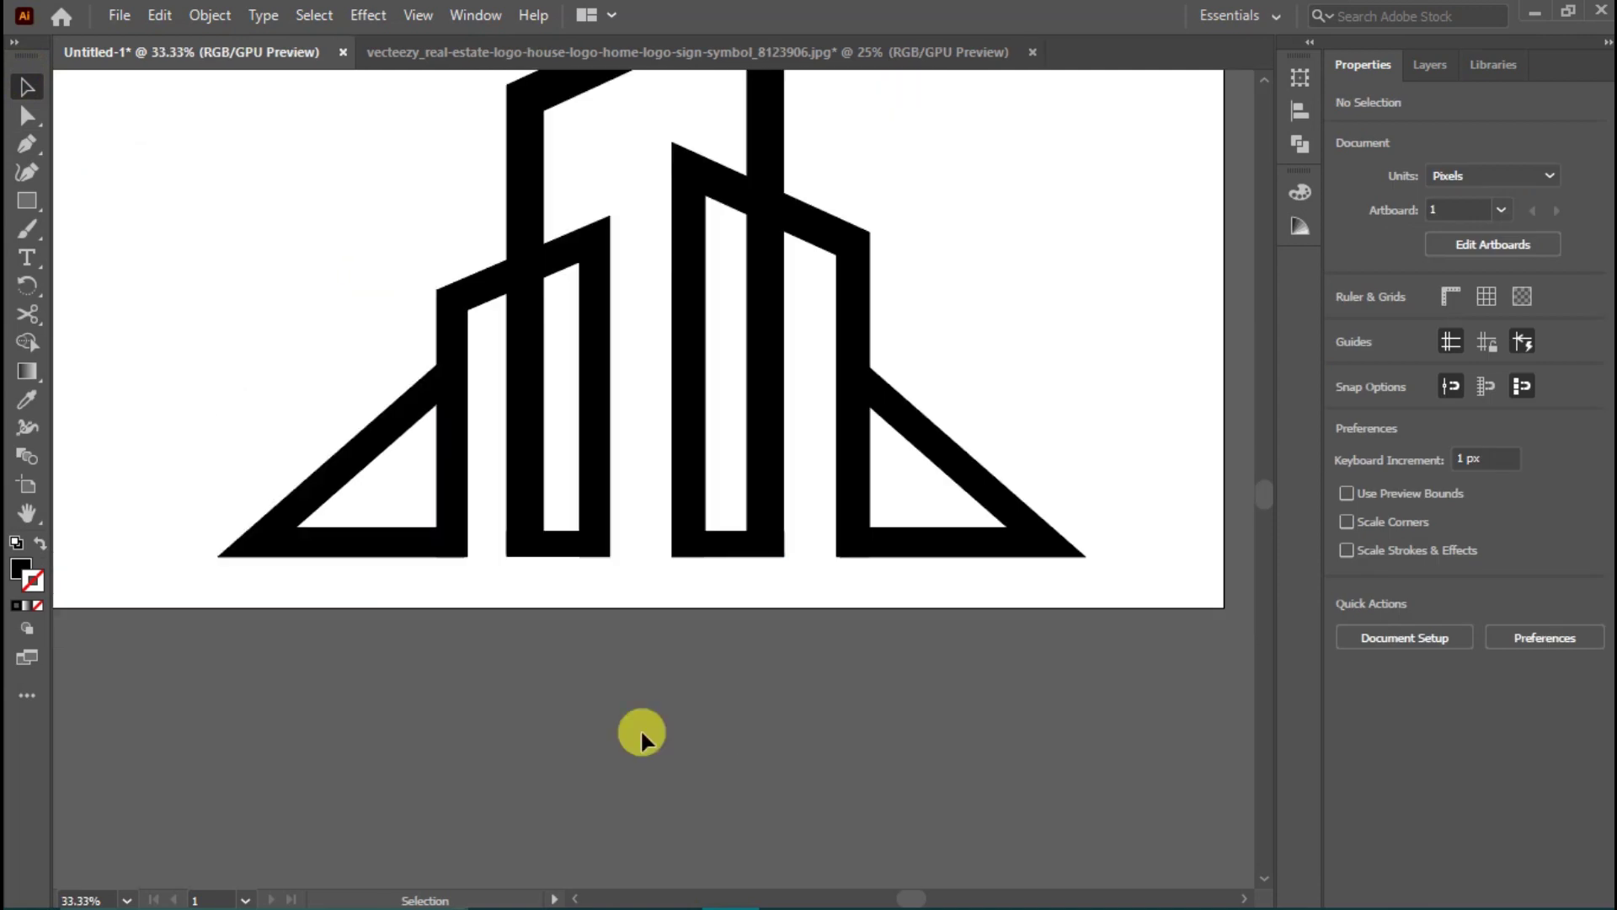
{"action": "left_click", "coordinate": [34, 505]}
{"action": "left_click_drag", "start_coordinate": [347, 353], "coordinate": [371, 513]}
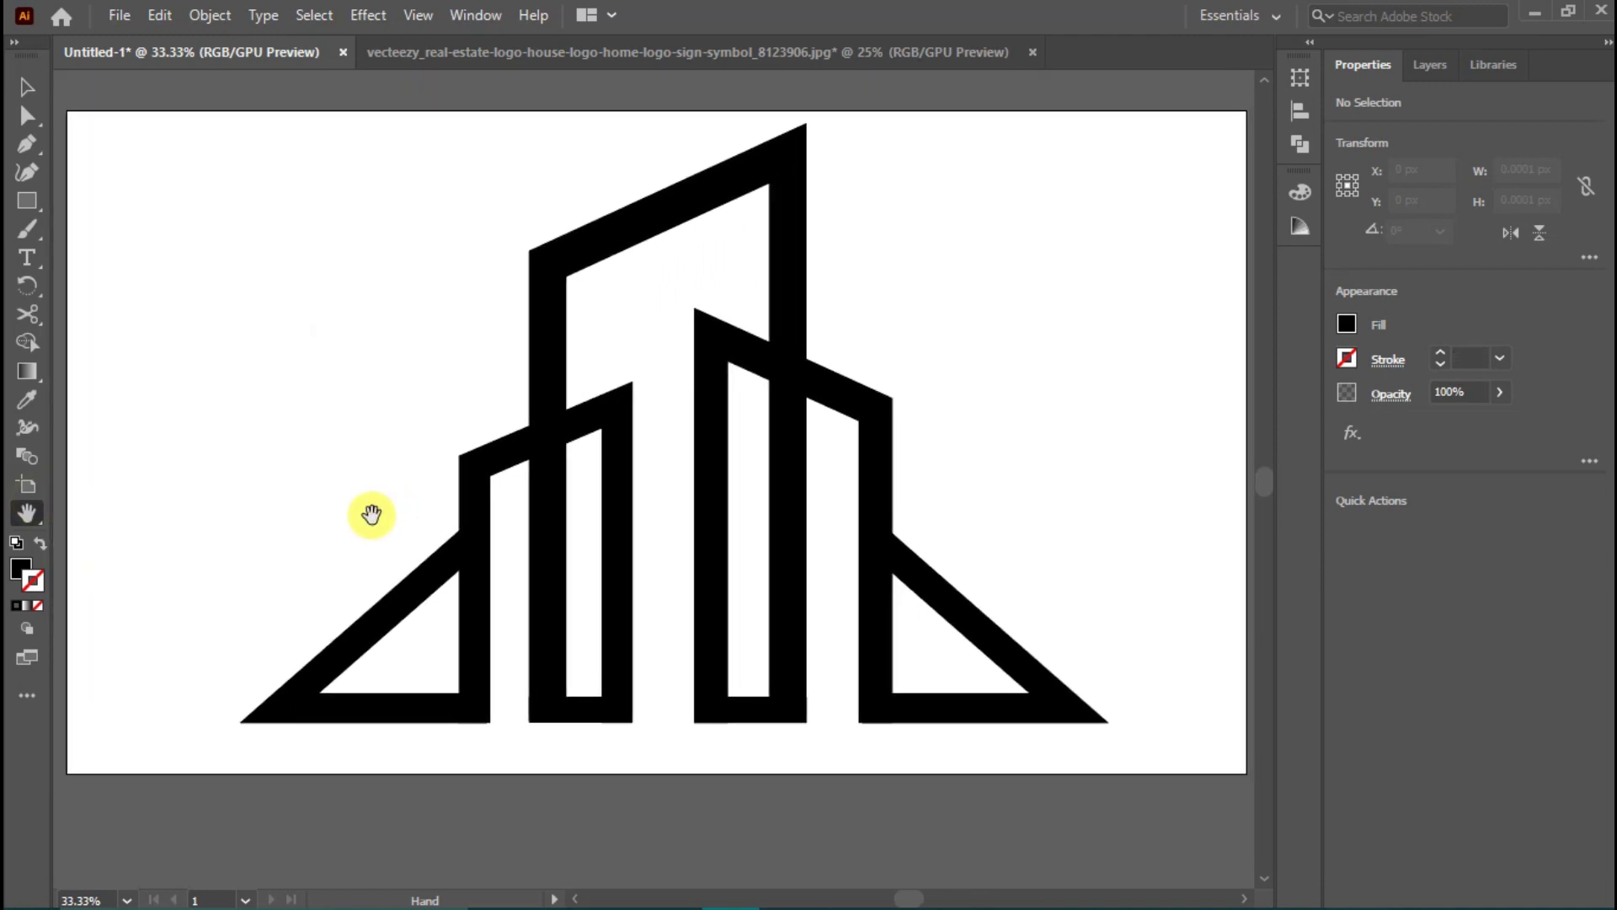
{"action": "left_click", "coordinate": [27, 88]}
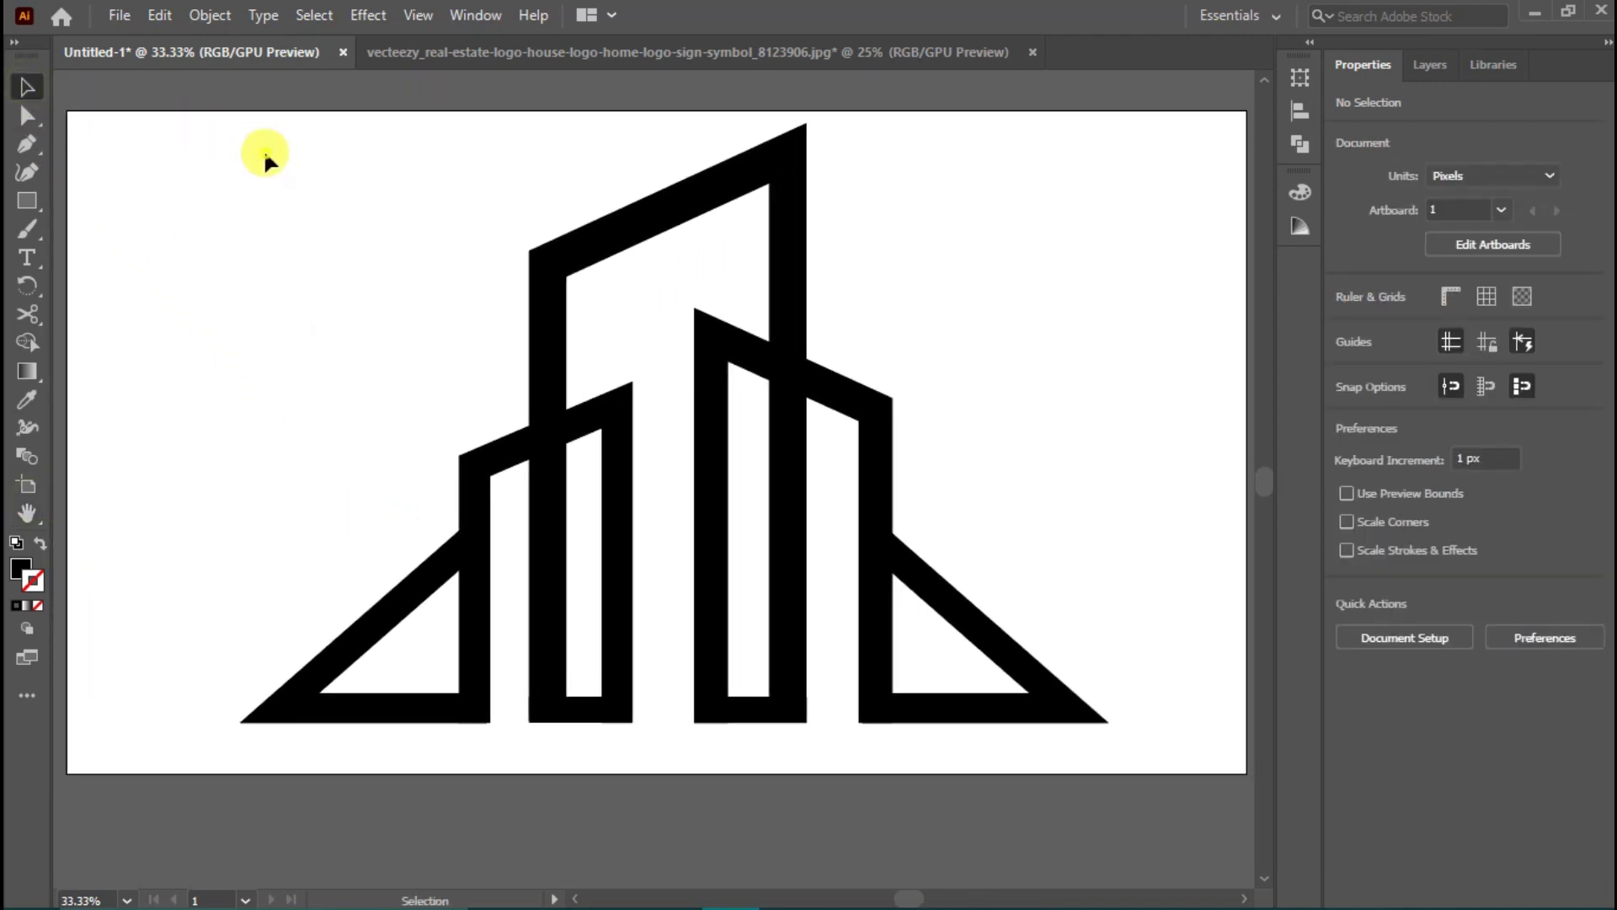
{"action": "left_click_drag", "start_coordinate": [264, 153], "coordinate": [1069, 743]}
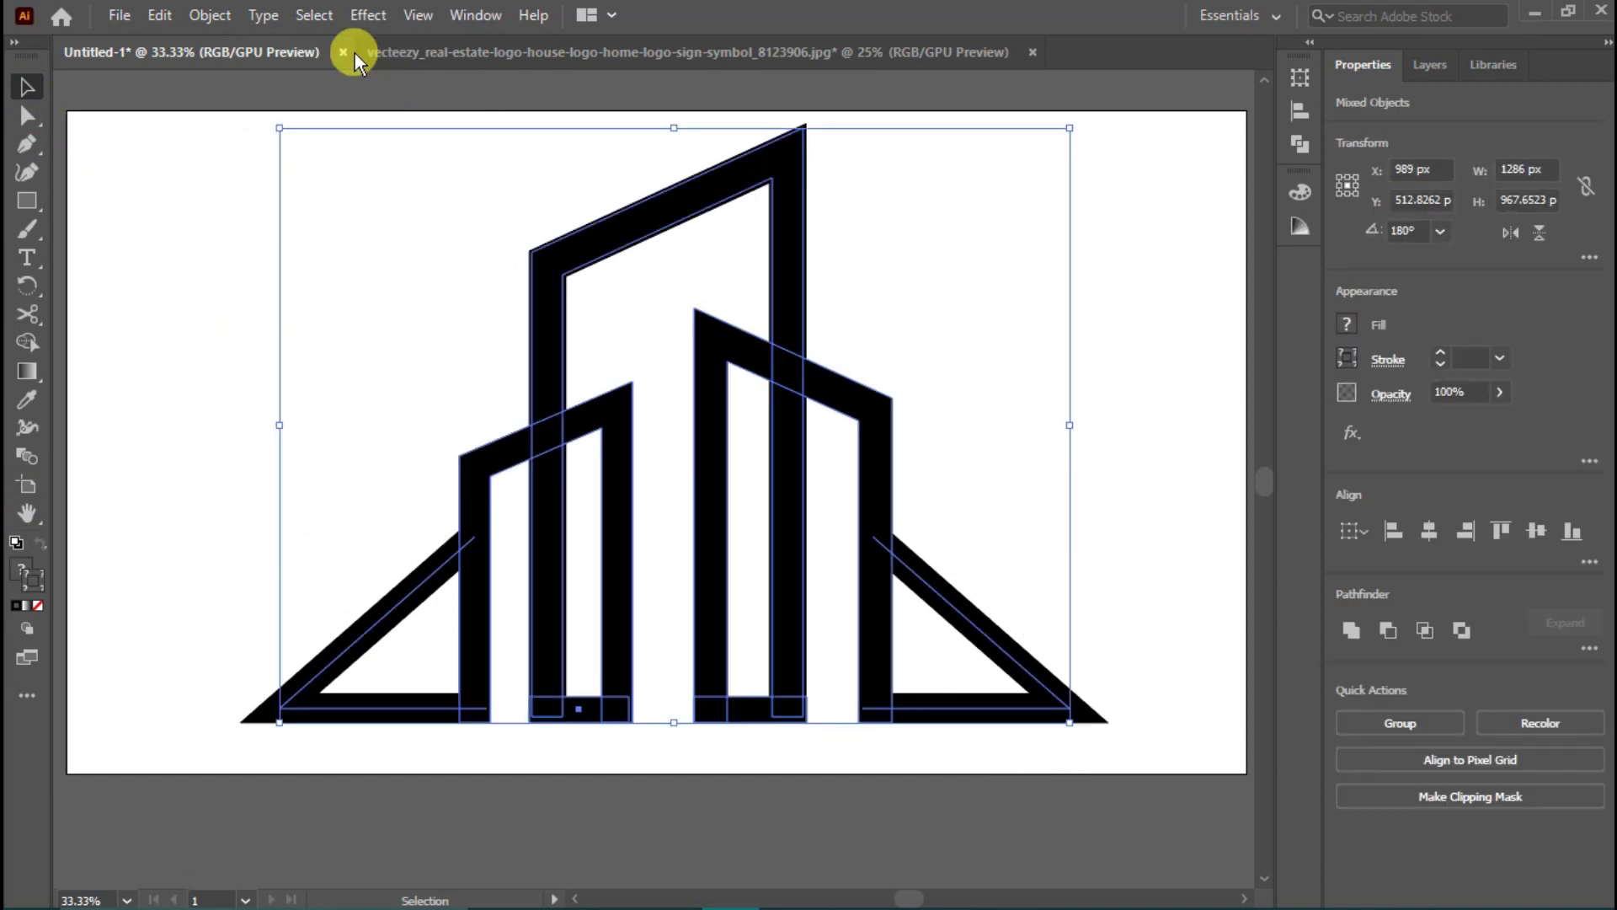
{"action": "left_click", "coordinate": [210, 14]}
{"action": "left_click", "coordinate": [337, 293]}
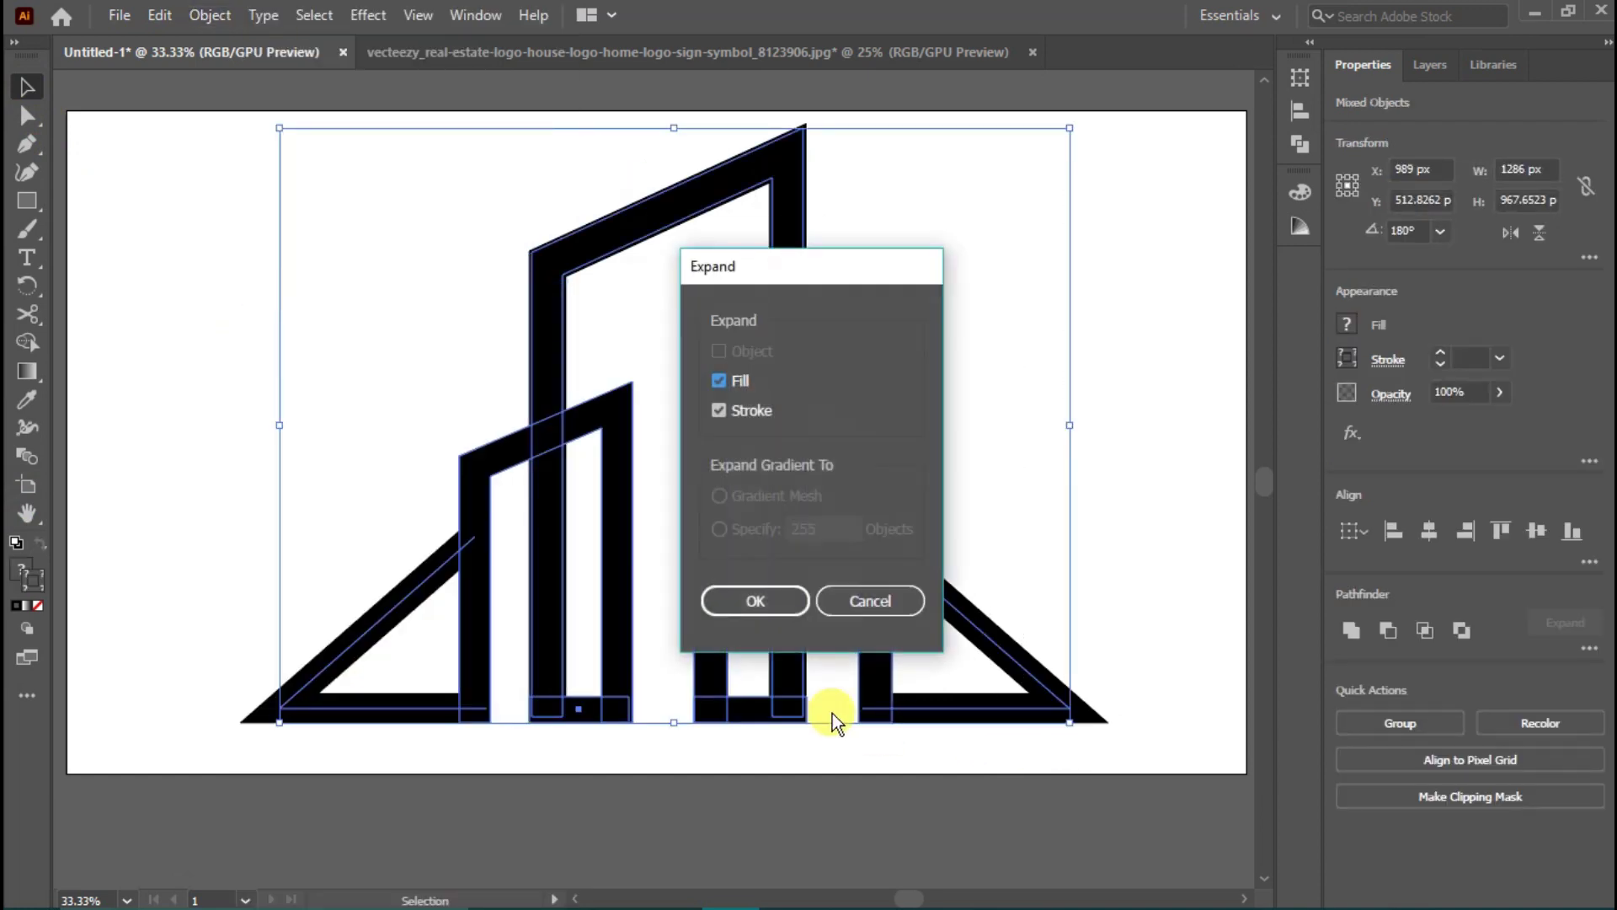
{"action": "left_click", "coordinate": [787, 606]}
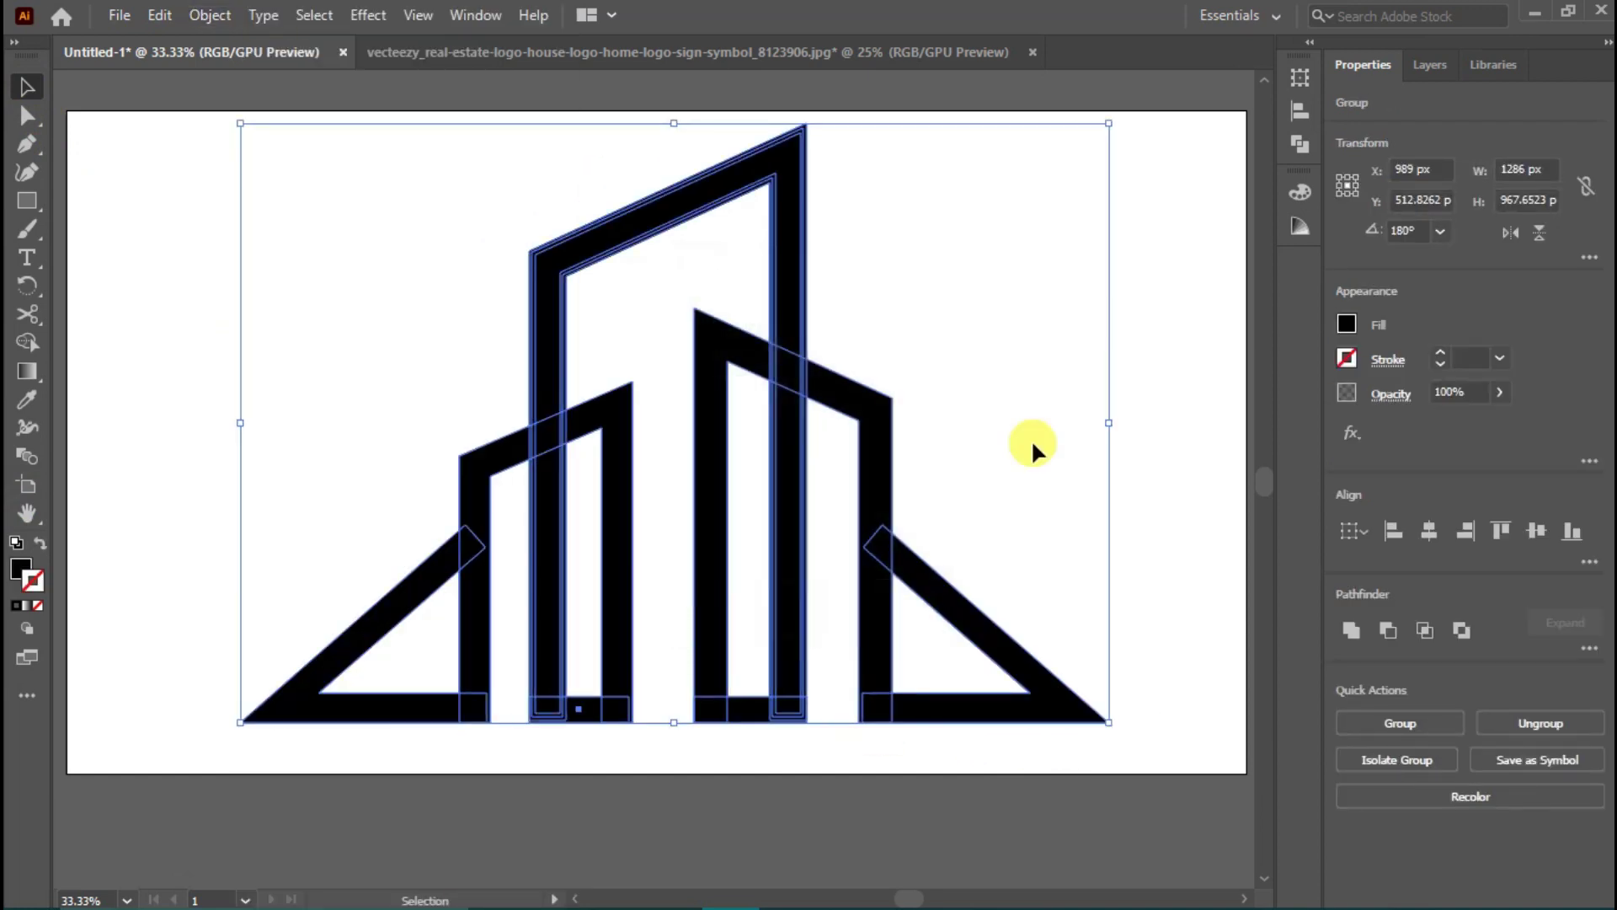
Step: Unite all the expanded logo shapes into one shape with Pathfinder and deselect it
{"action": "left_click", "coordinate": [1301, 141]}
{"action": "left_click", "coordinate": [1024, 132]}
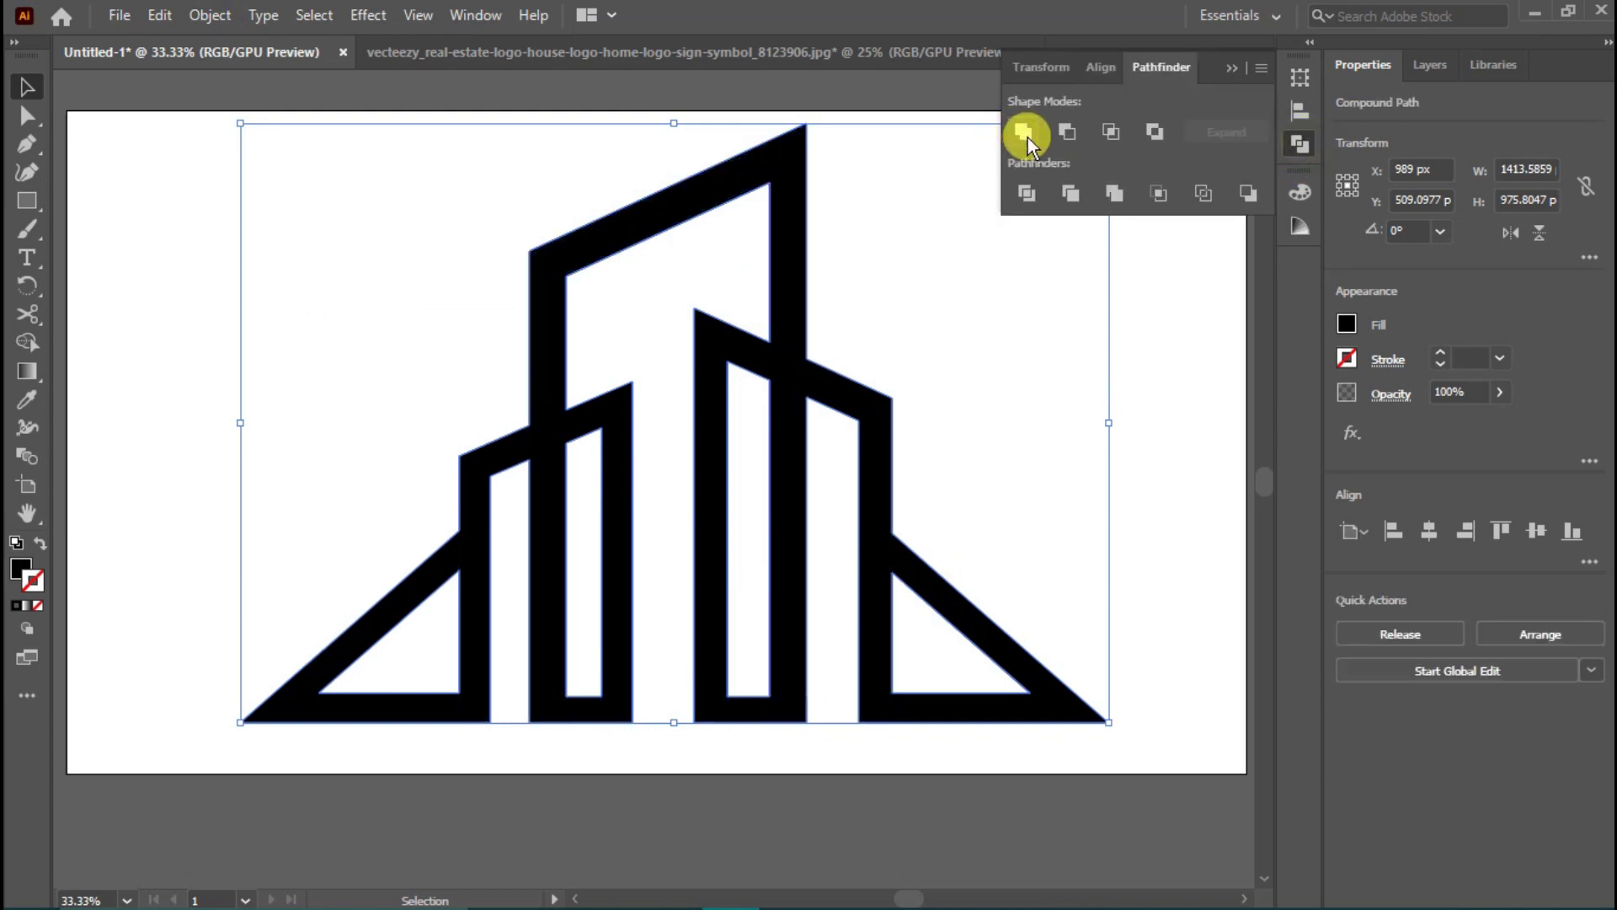
{"action": "left_click", "coordinate": [1191, 288]}
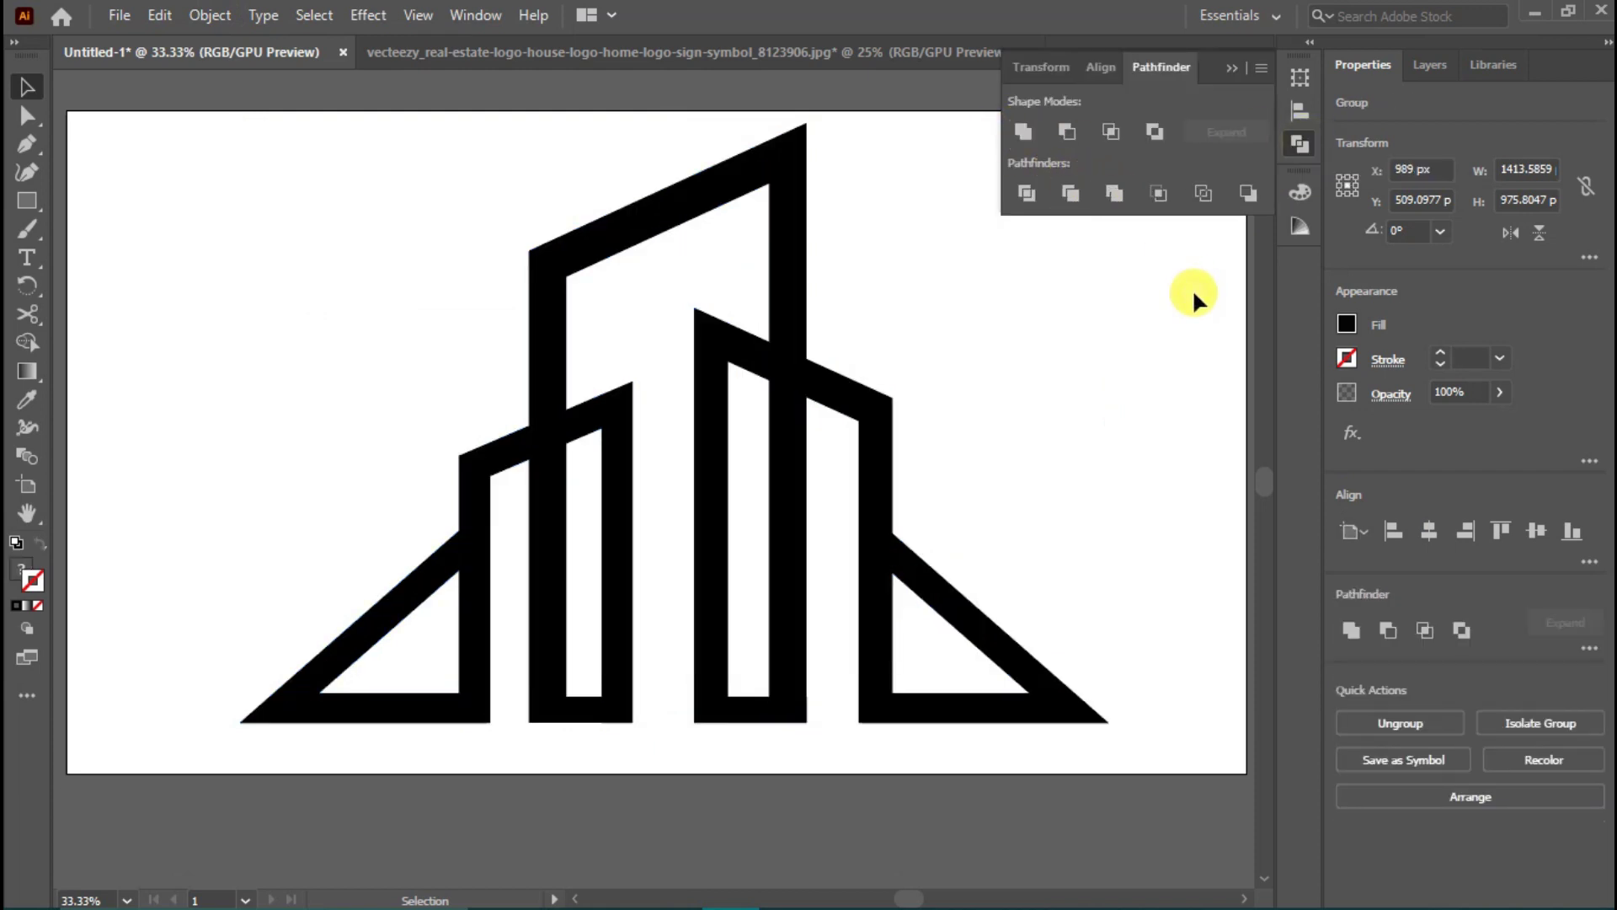
{"action": "left_click", "coordinate": [1230, 70]}
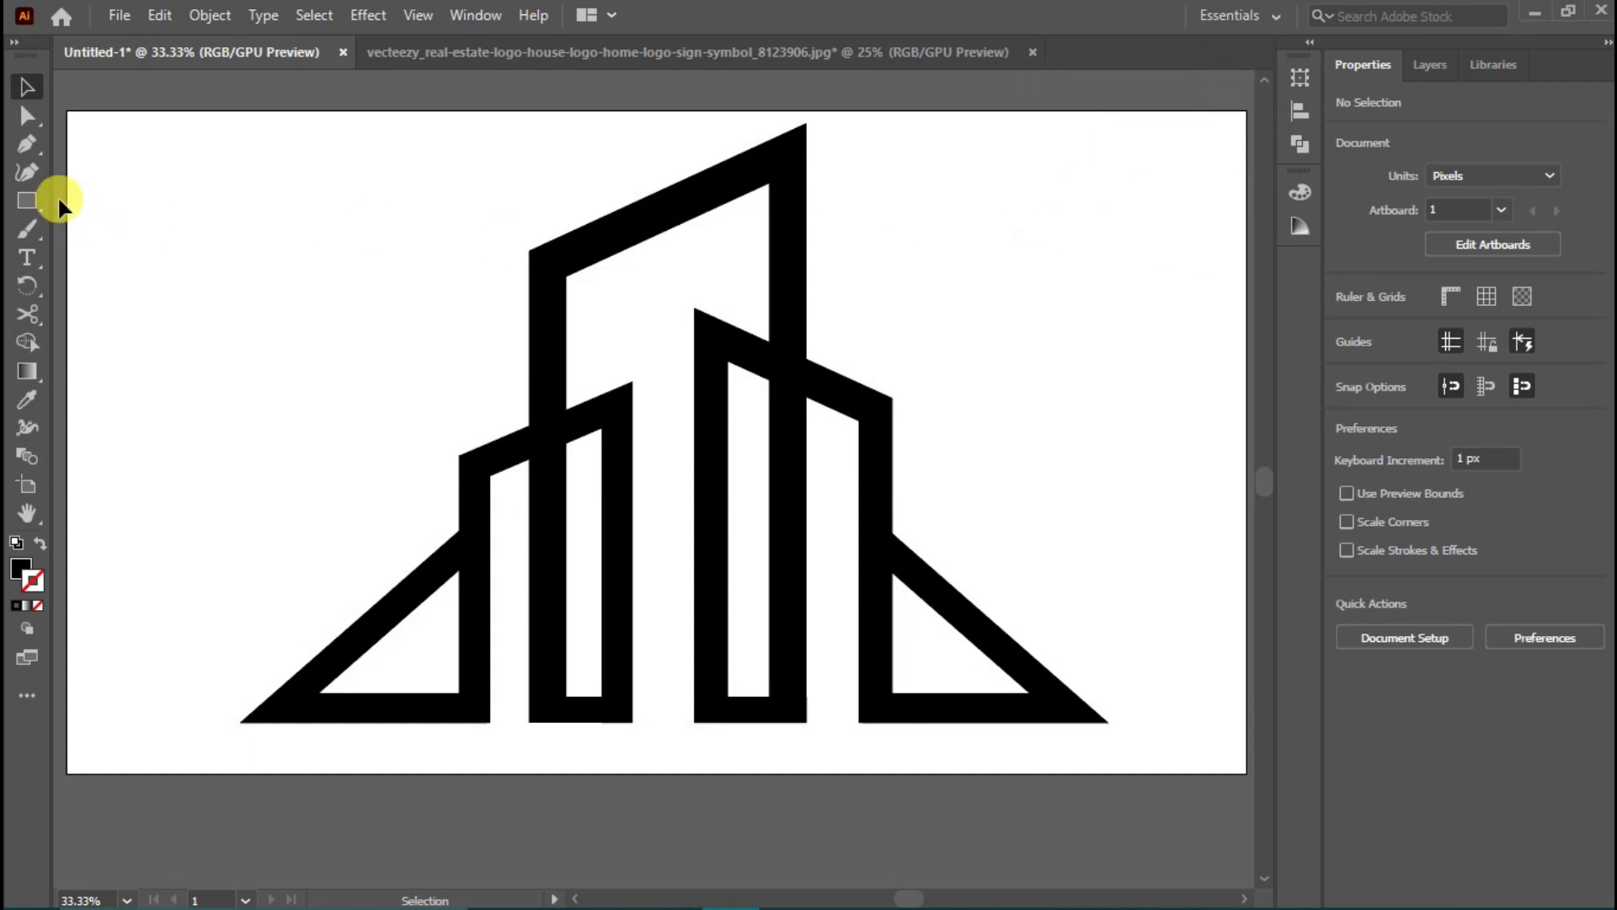
Step: Draw a vertical strip about 34 by 236 px against the left building's outer leg and copy it beside the right building's outer leg
{"action": "left_click_drag", "start_coordinate": [35, 195], "coordinate": [81, 200]}
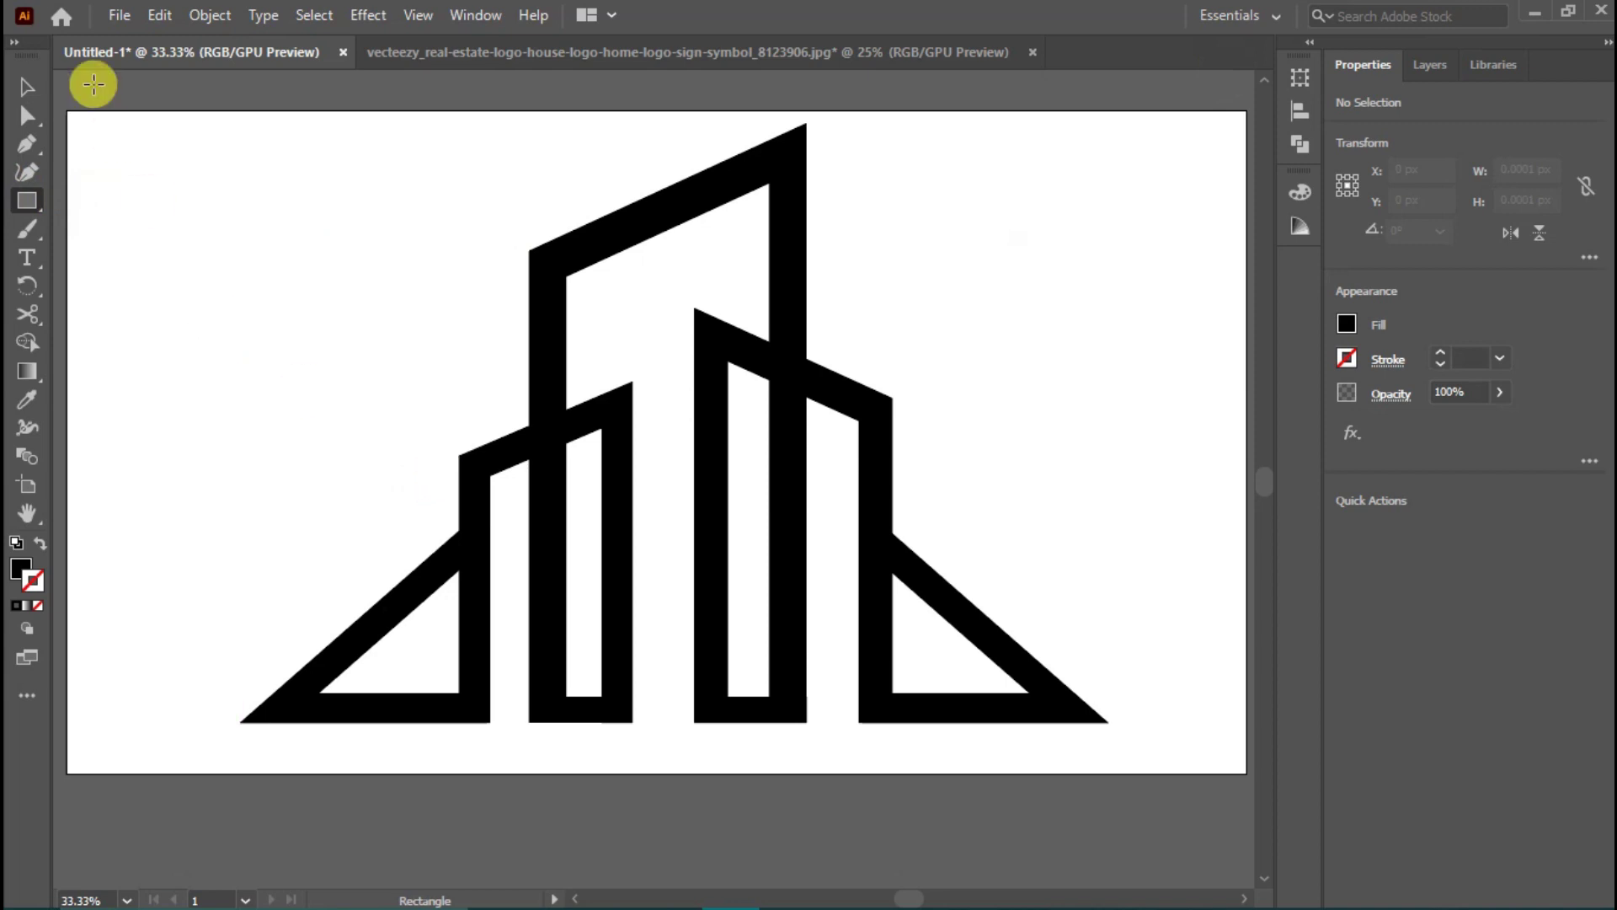
{"action": "left_click", "coordinate": [27, 87]}
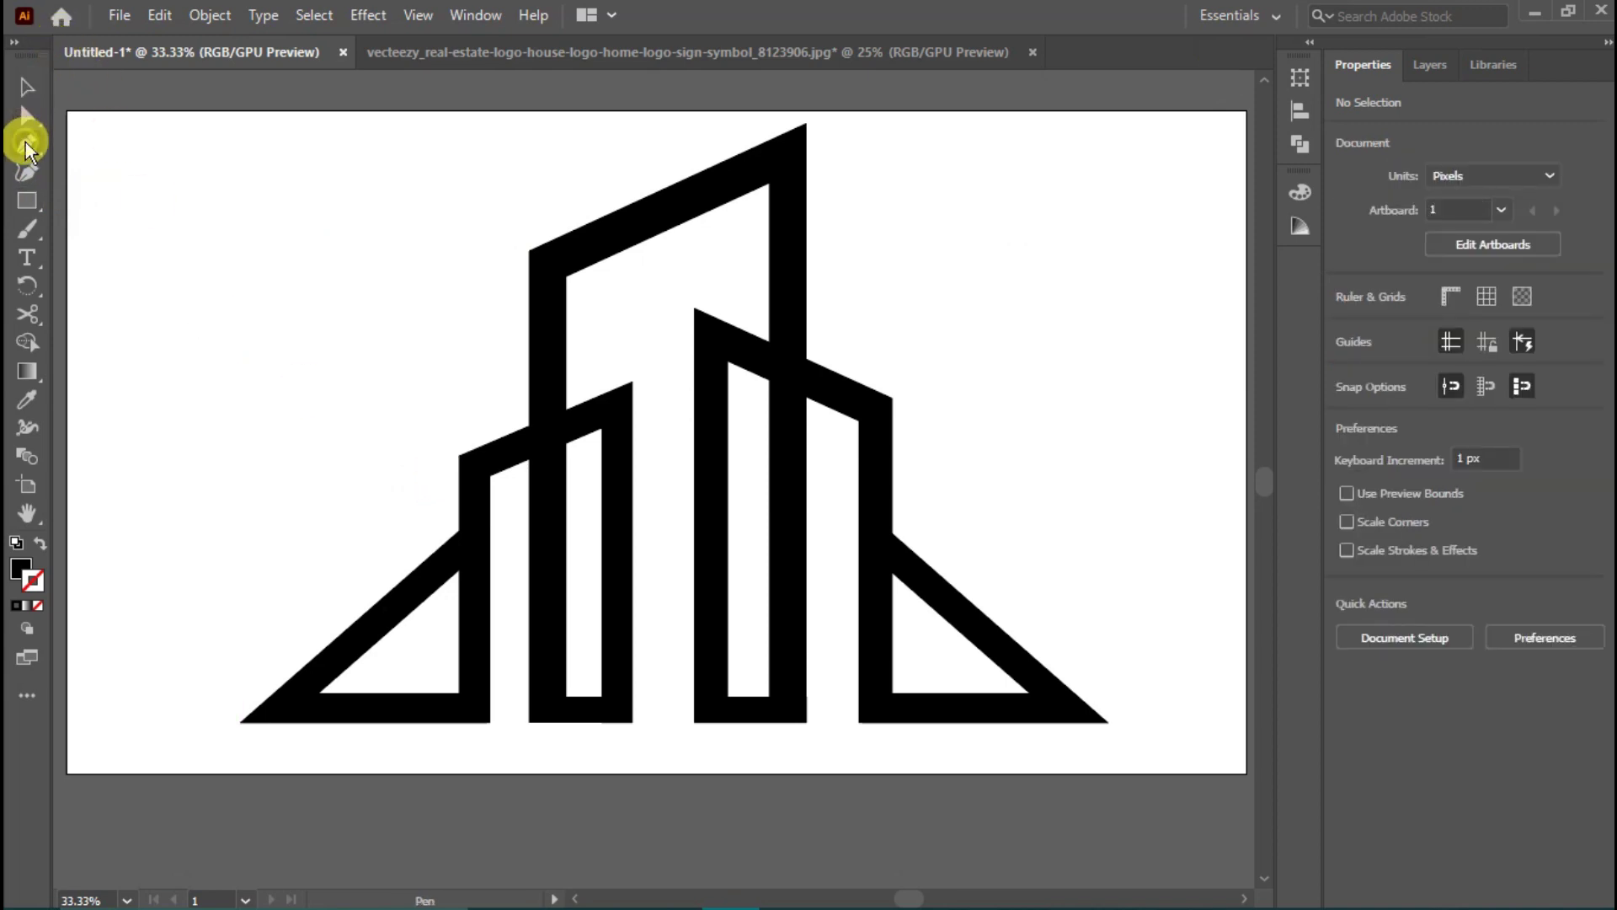
{"action": "left_click", "coordinate": [459, 456]}
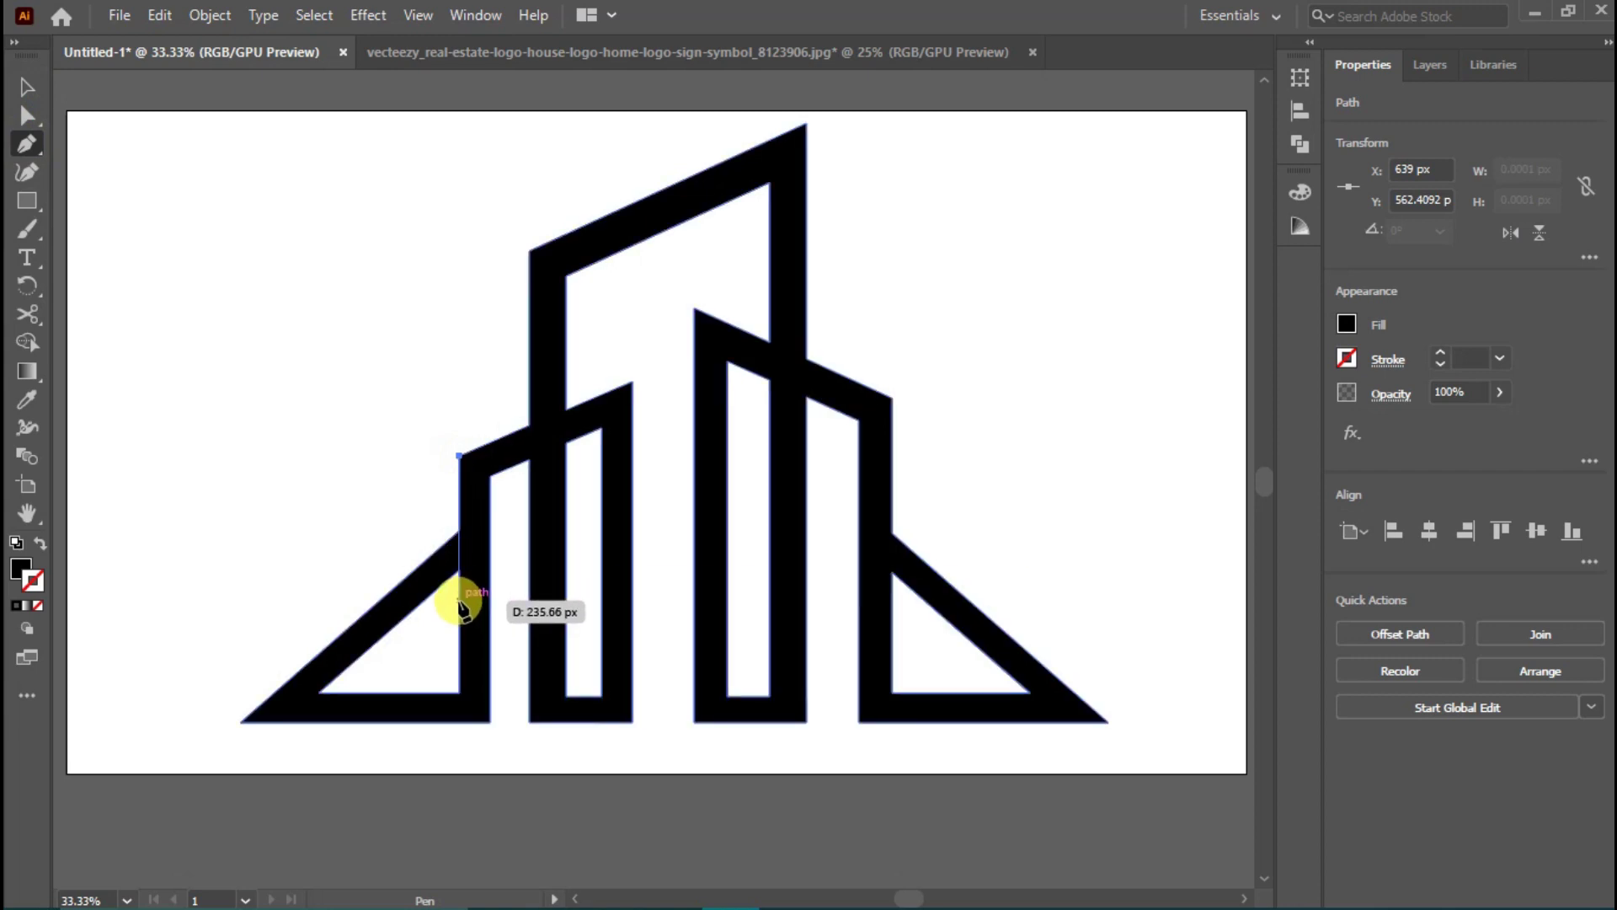
{"action": "left_click", "coordinate": [459, 601]}
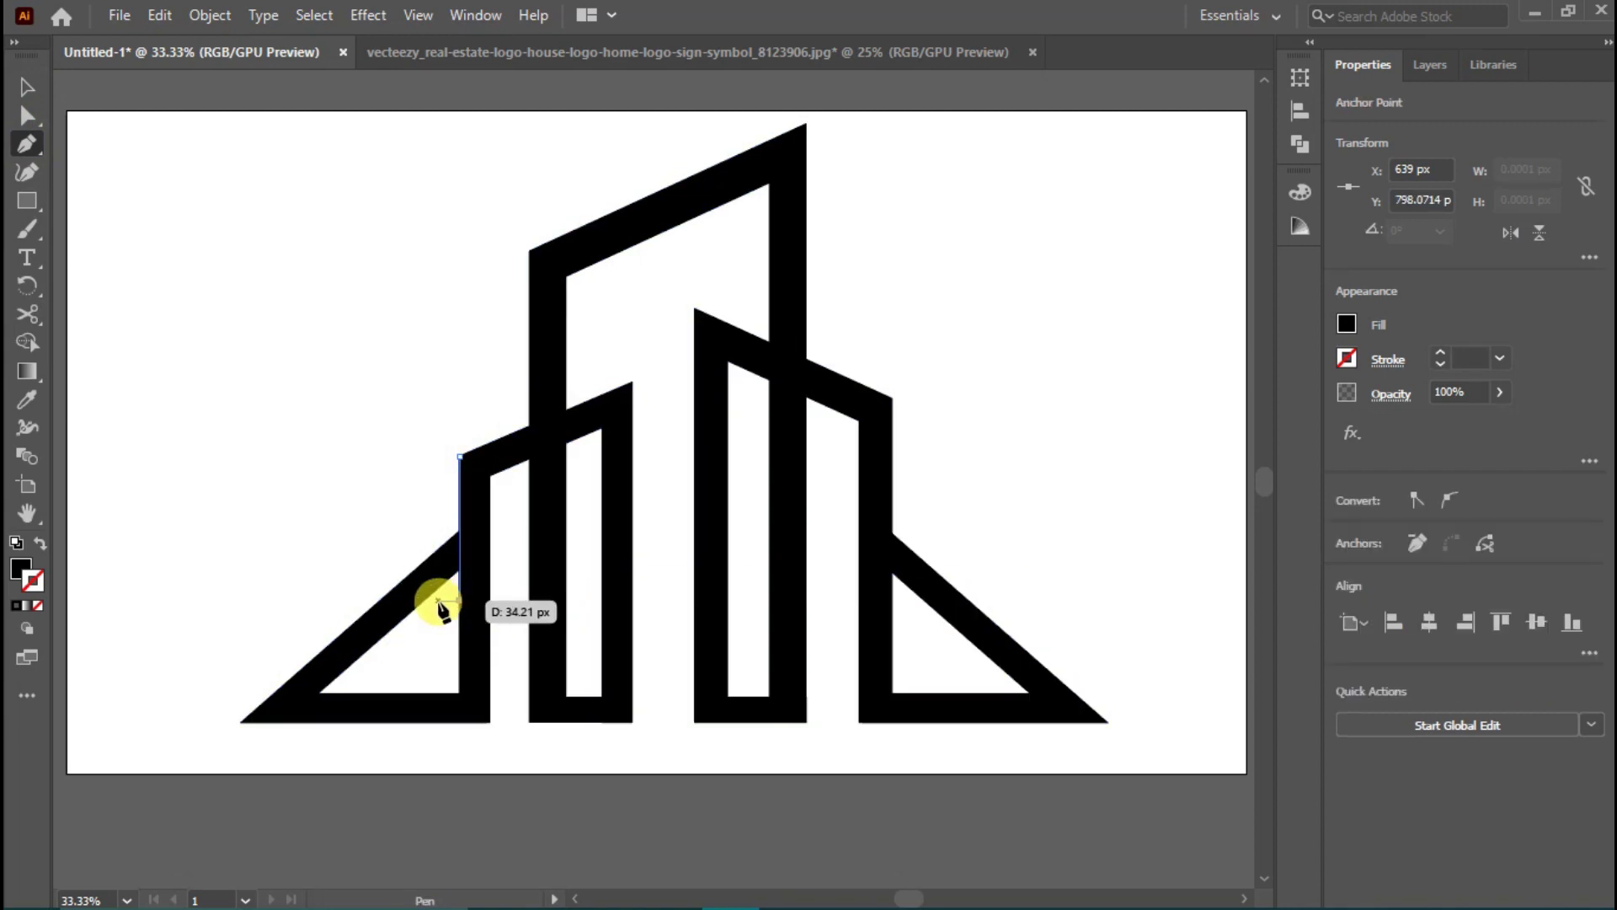
{"action": "left_click", "coordinate": [437, 601]}
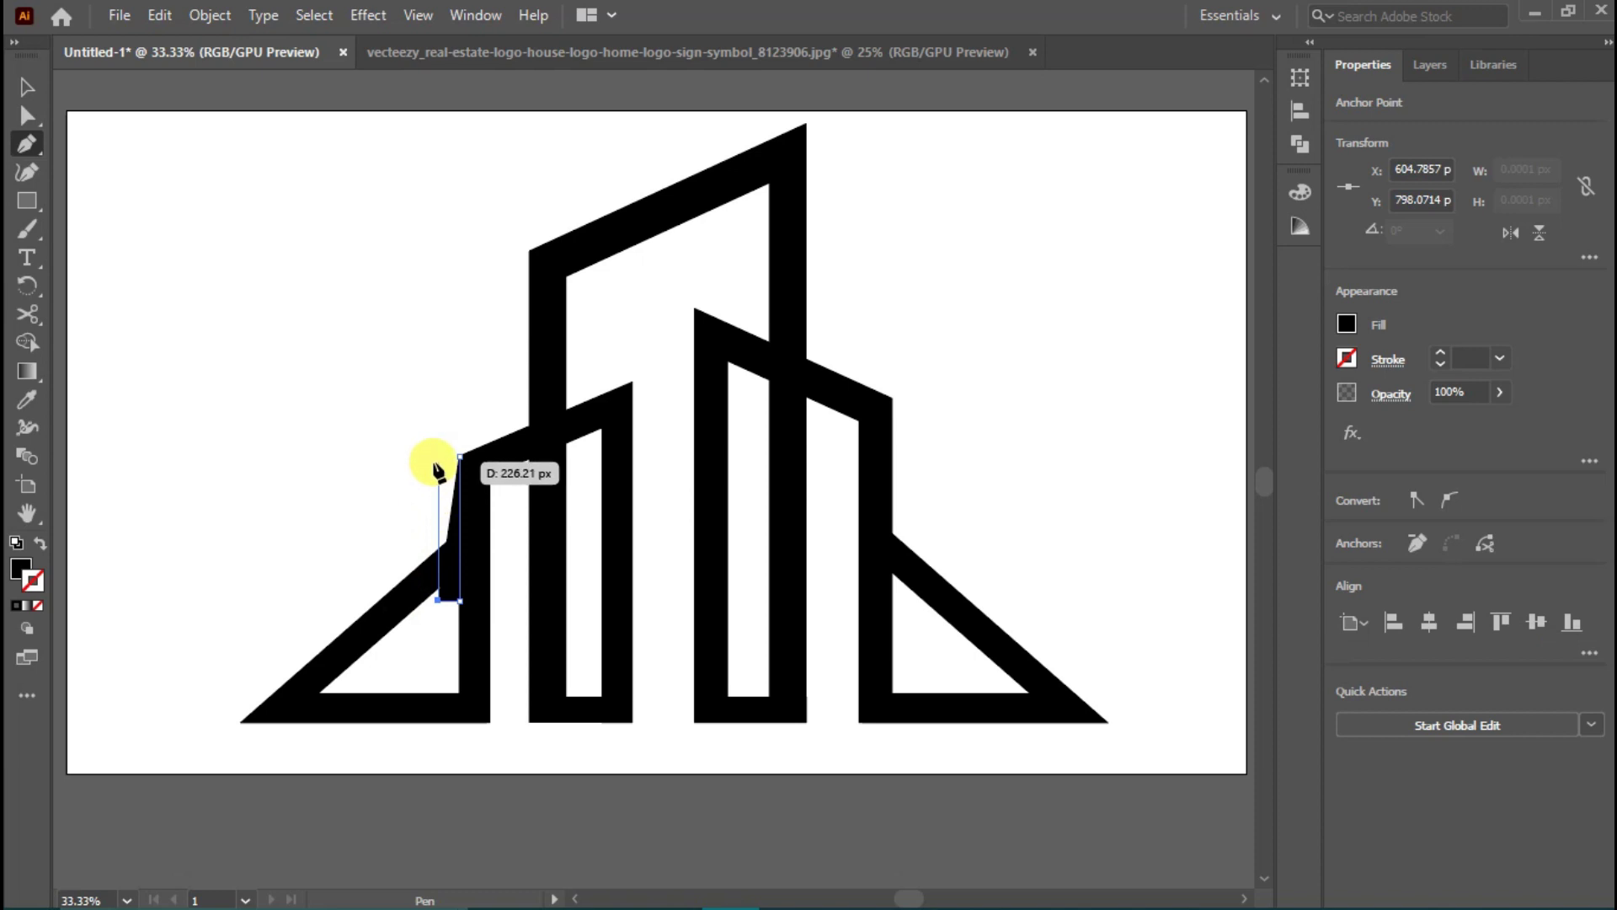
{"action": "left_click", "coordinate": [459, 456]}
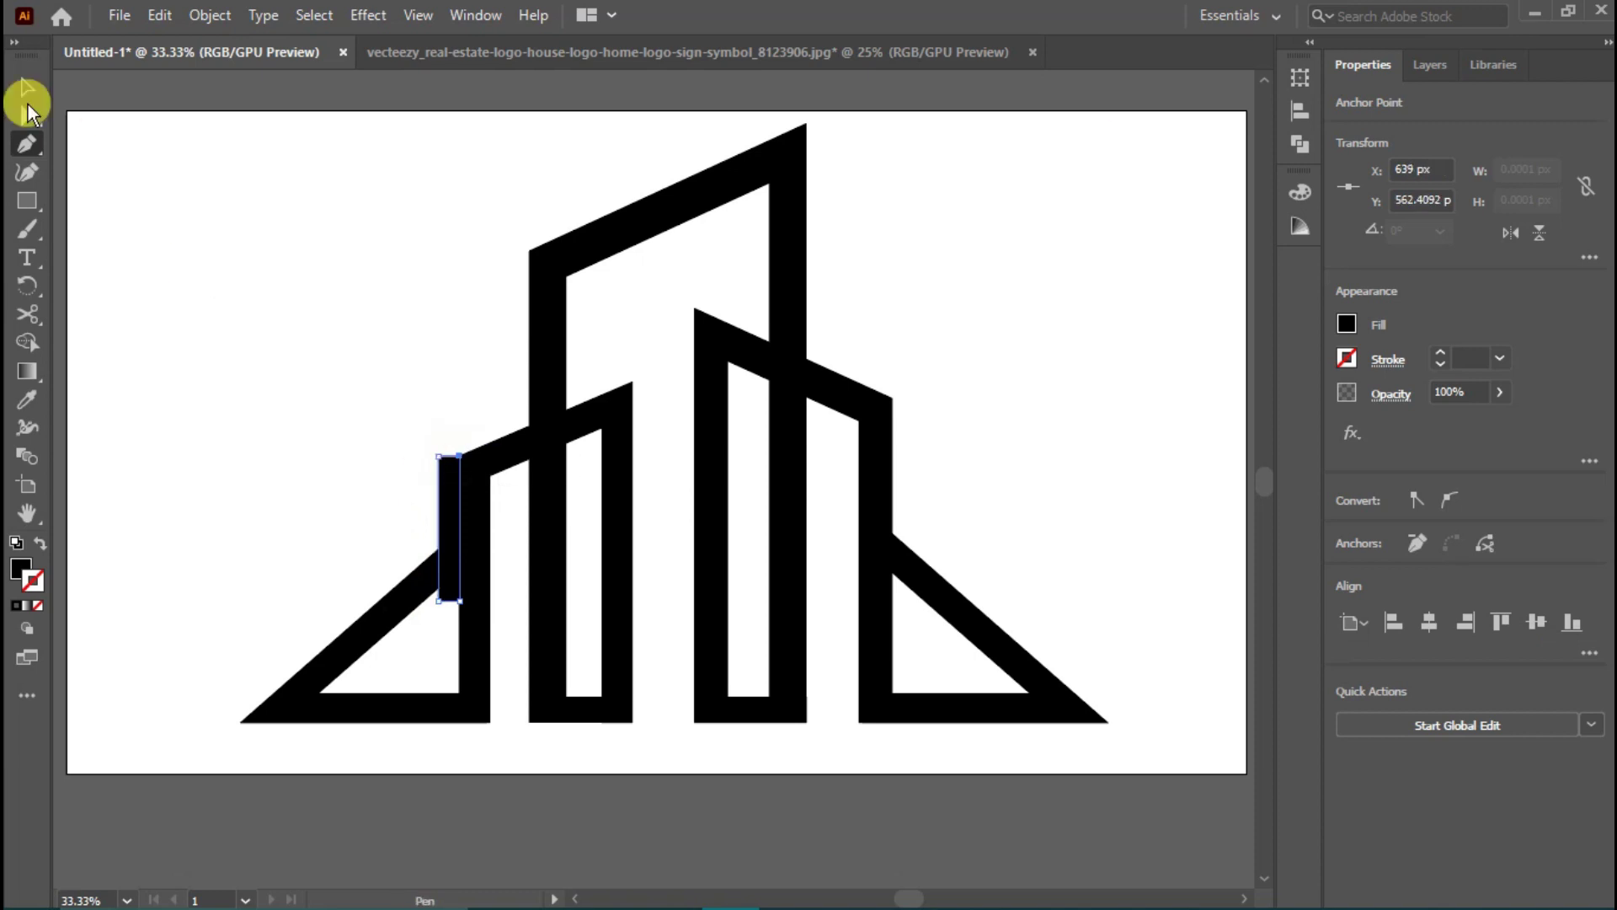
{"action": "left_click", "coordinate": [25, 87]}
{"action": "left_click", "coordinate": [271, 343]}
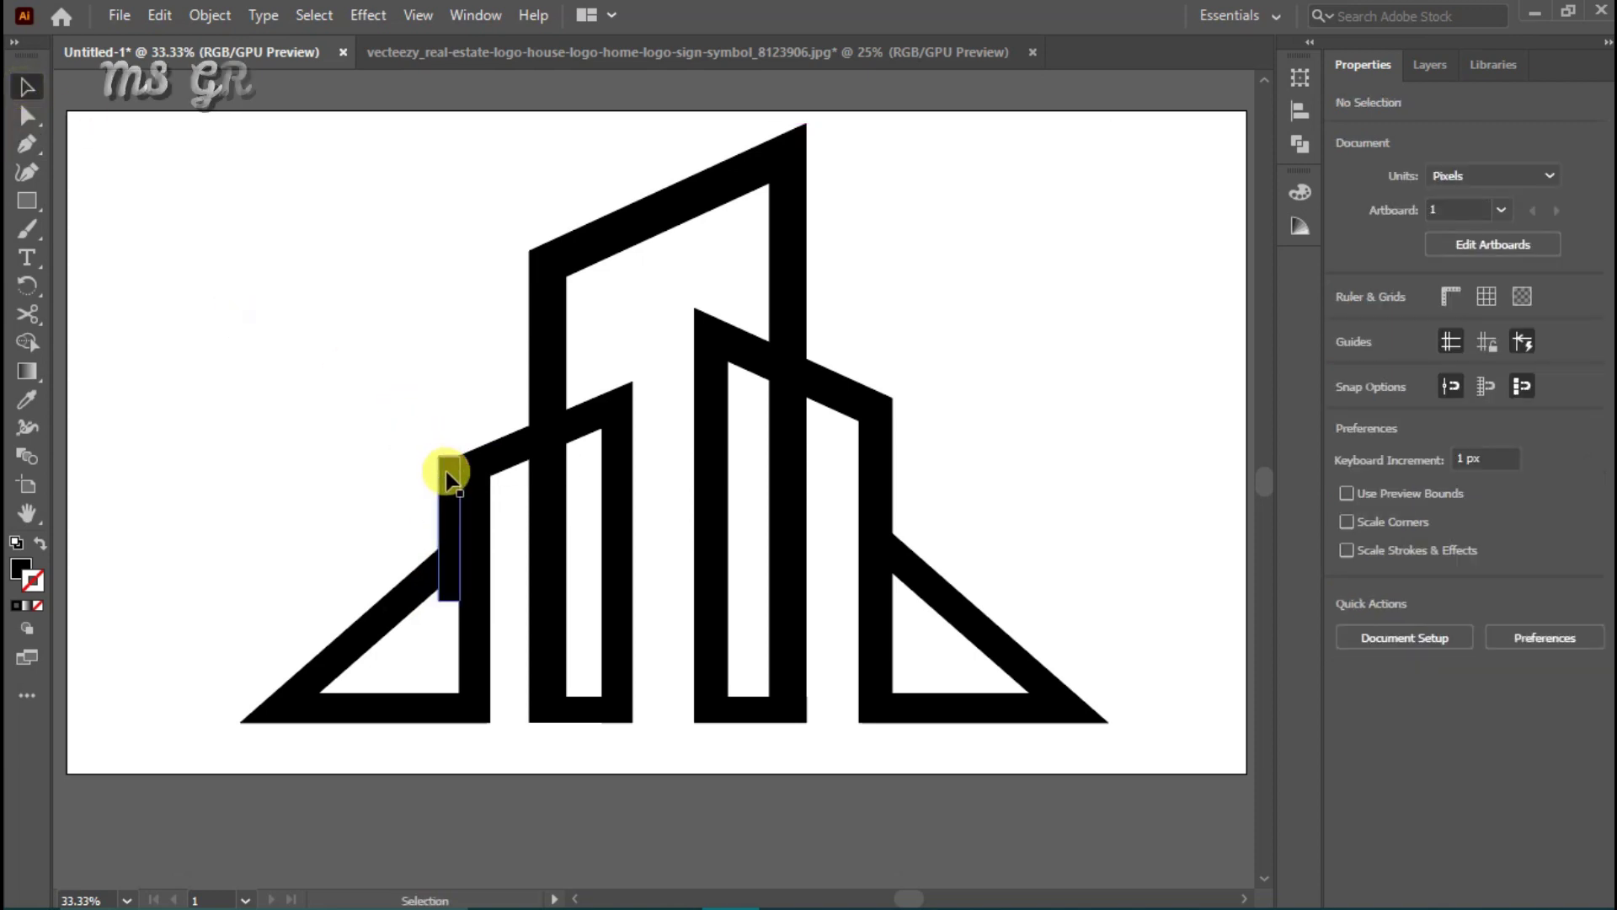
{"action": "left_click_drag", "start_coordinate": [445, 471], "coordinate": [906, 503]}
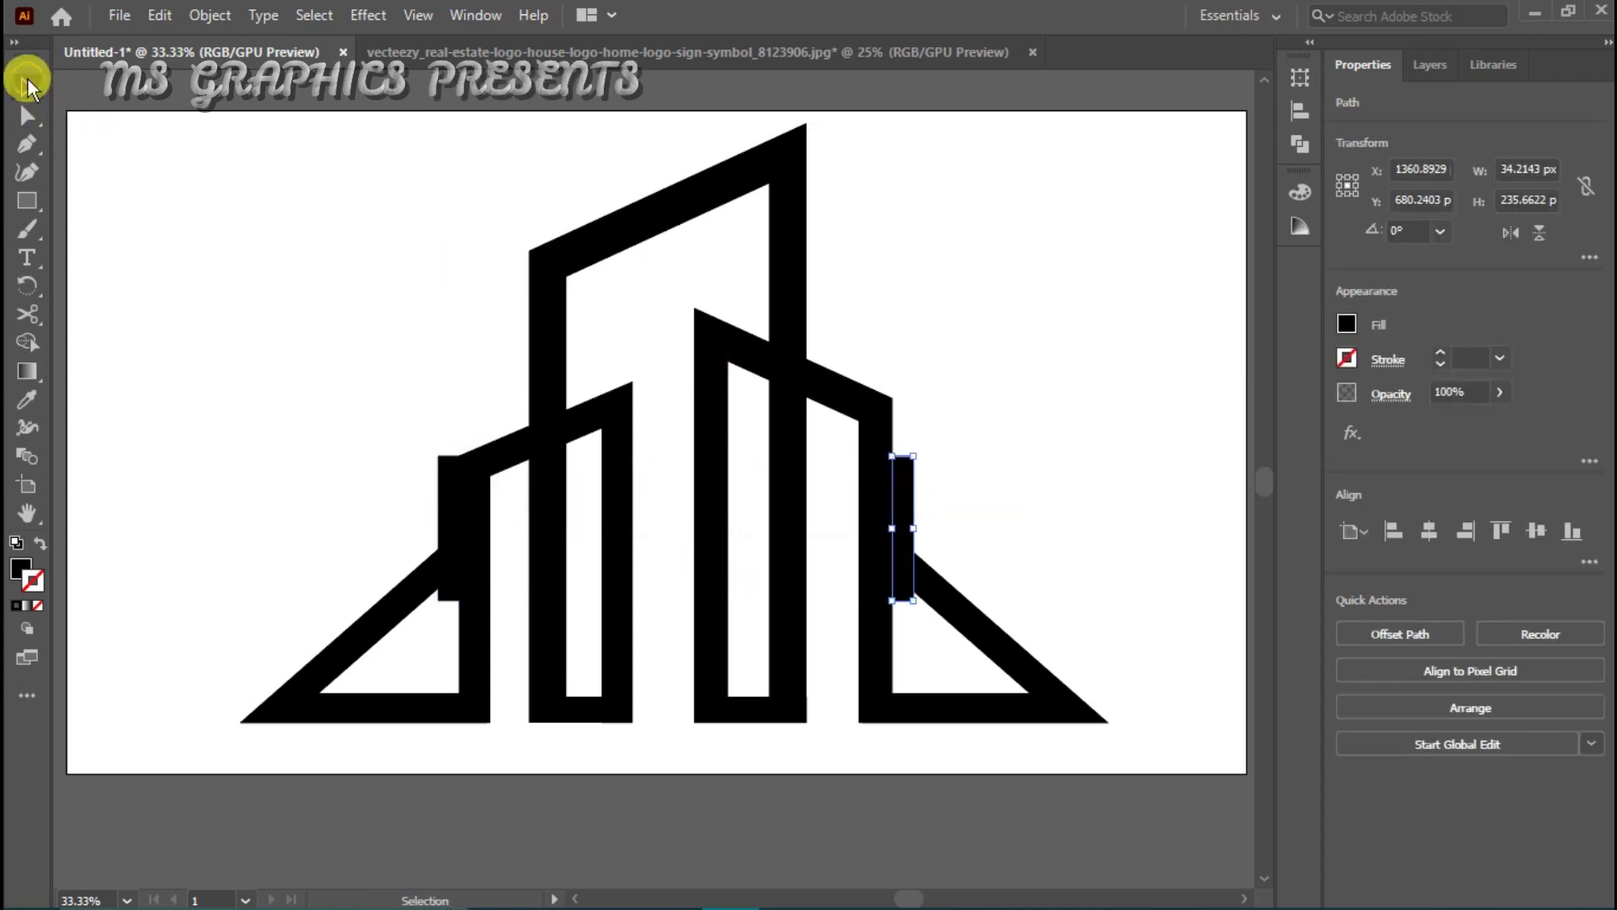
Step: Expand the united logo together with the two vertical side strips
{"action": "left_click_drag", "start_coordinate": [334, 290], "coordinate": [1065, 686]}
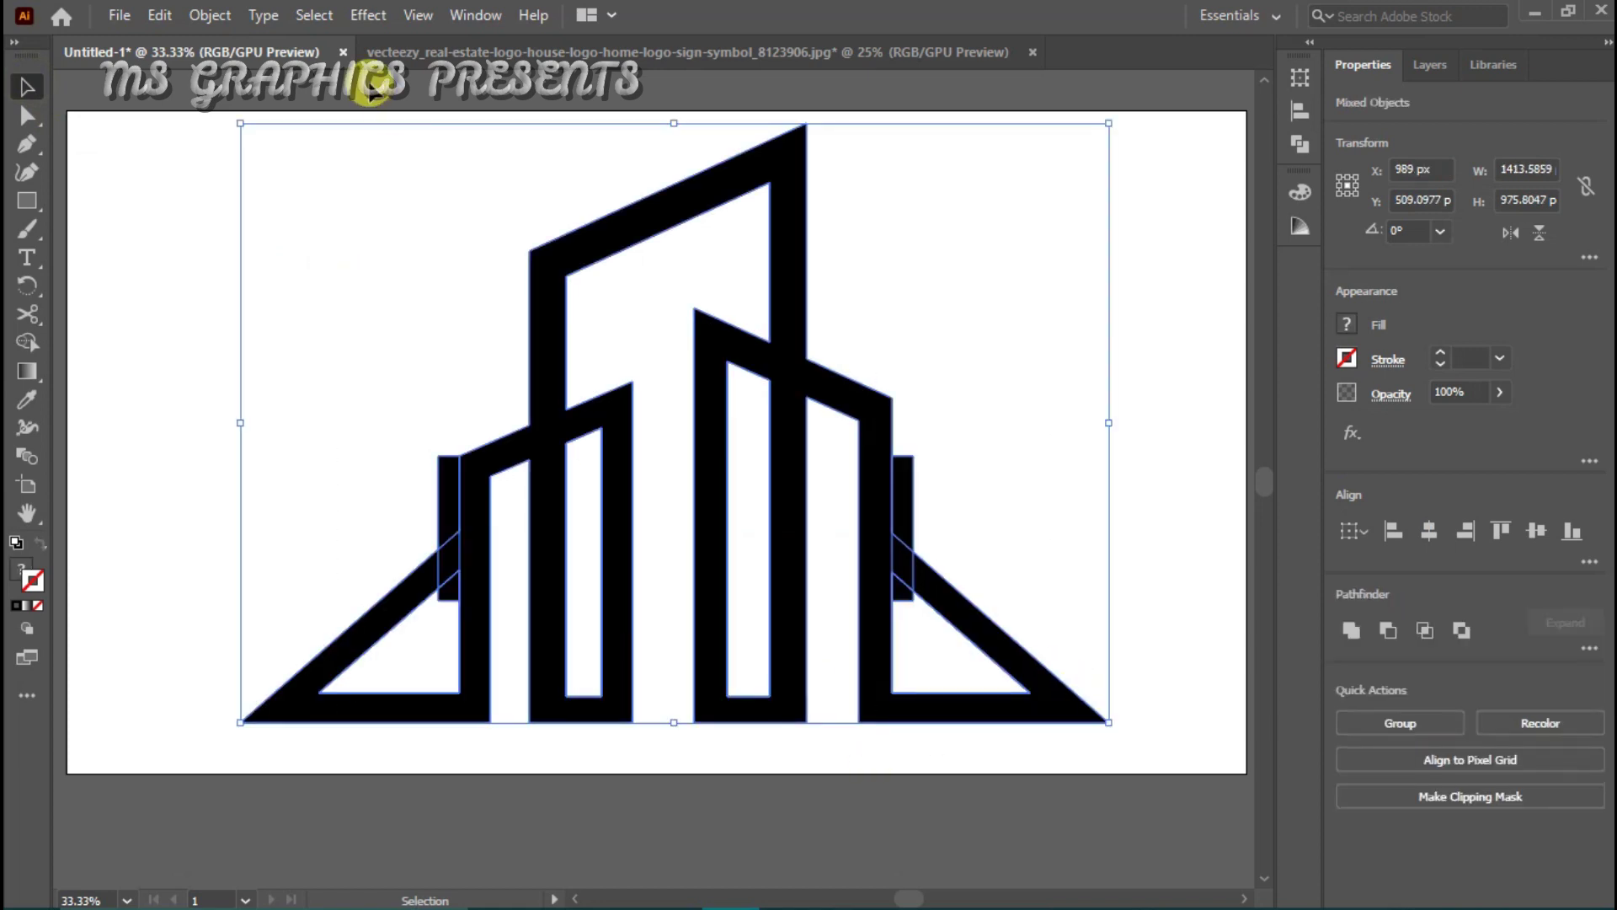
{"action": "left_click", "coordinate": [224, 12]}
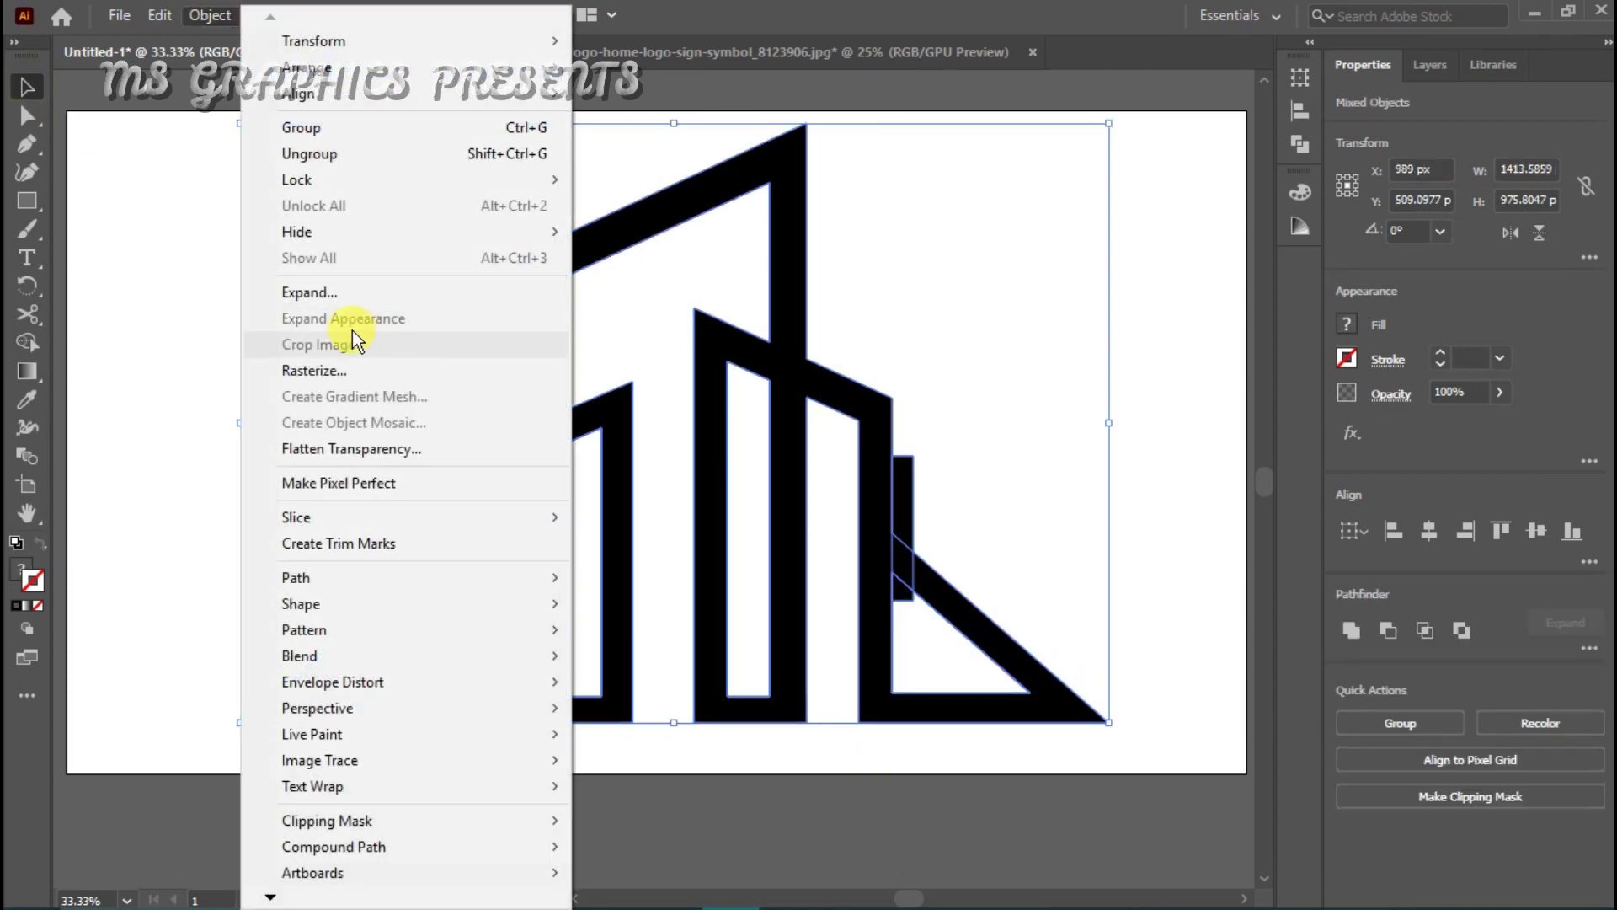
{"action": "left_click", "coordinate": [342, 290]}
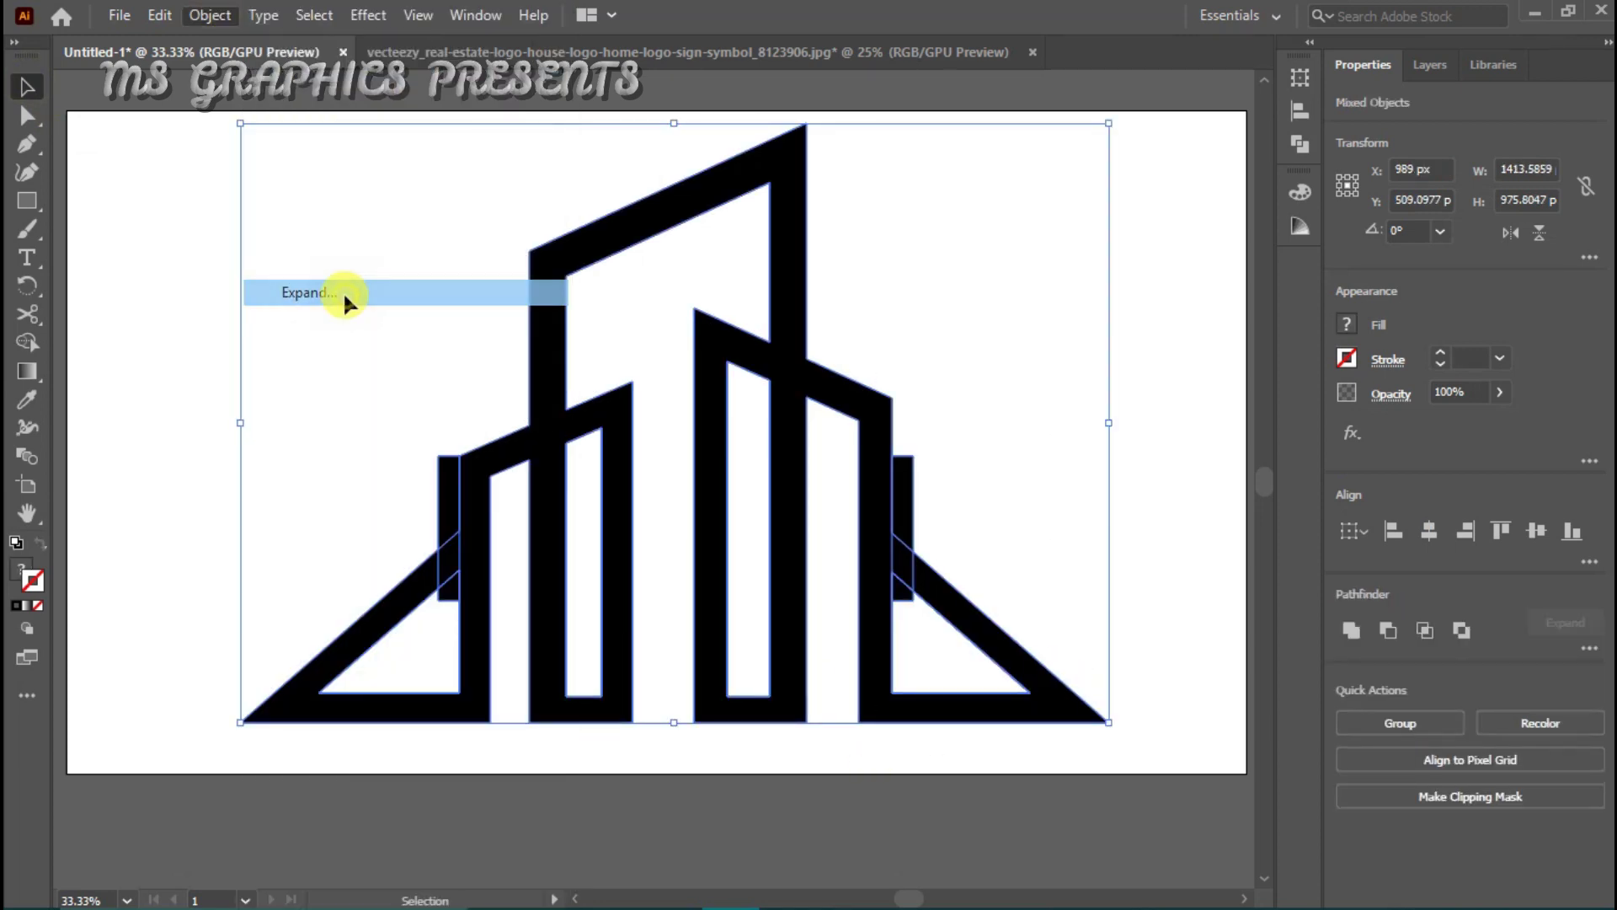
Step: Divide the logo where the side strips overlap it and ungroup the resulting pieces
{"action": "left_click", "coordinate": [1302, 146]}
{"action": "left_click", "coordinate": [1027, 196]}
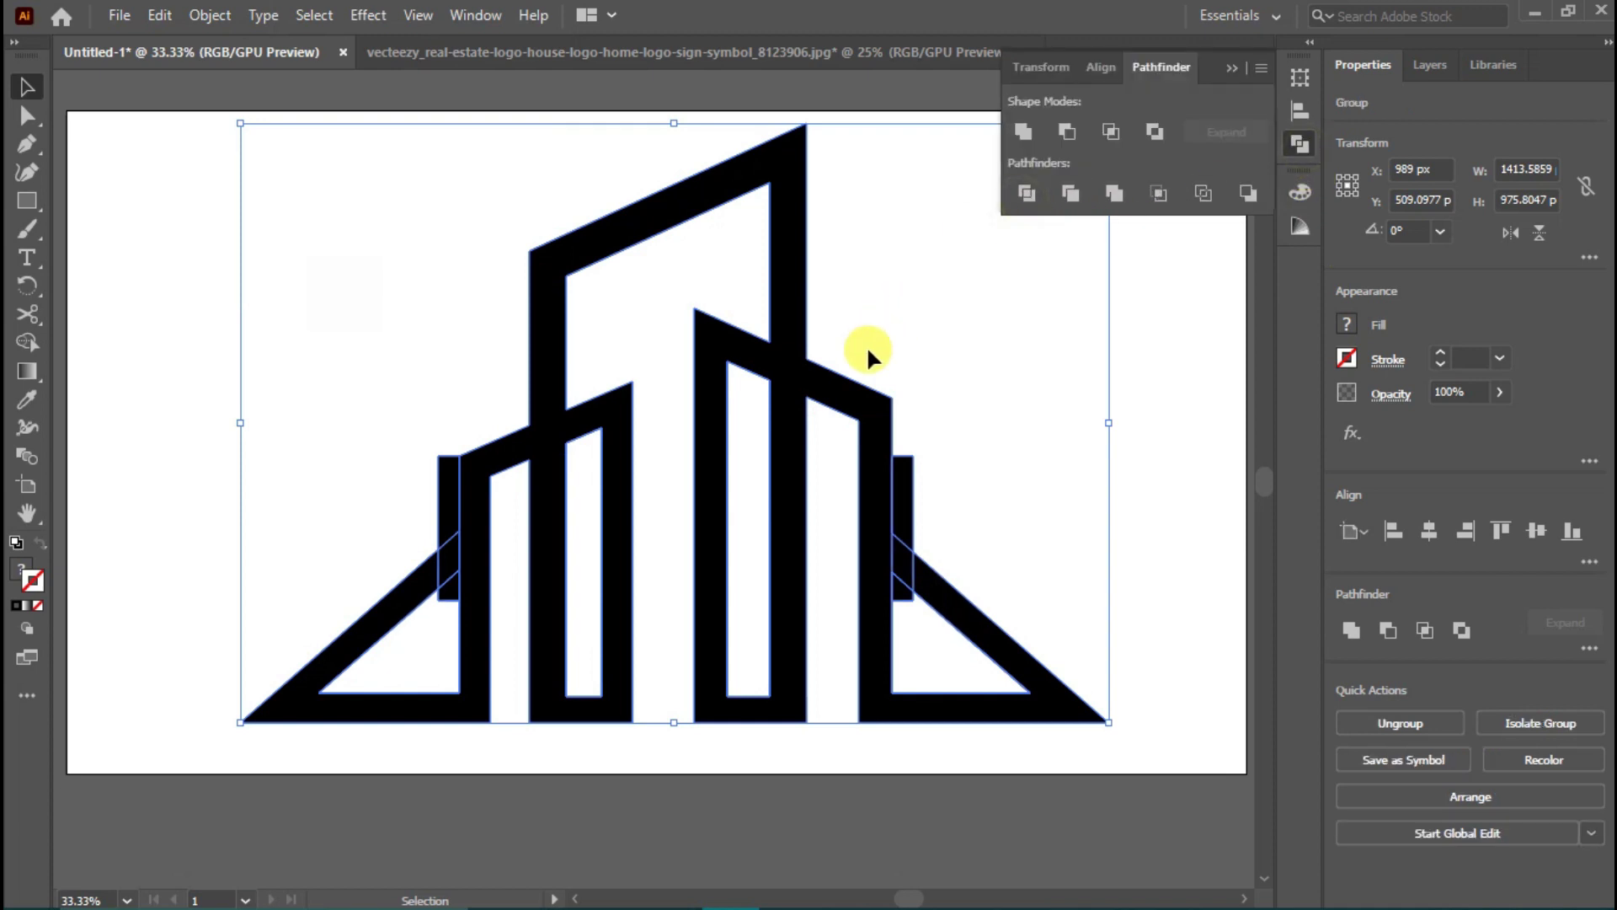
{"action": "right_click", "coordinate": [834, 387]}
{"action": "left_click", "coordinate": [923, 590]}
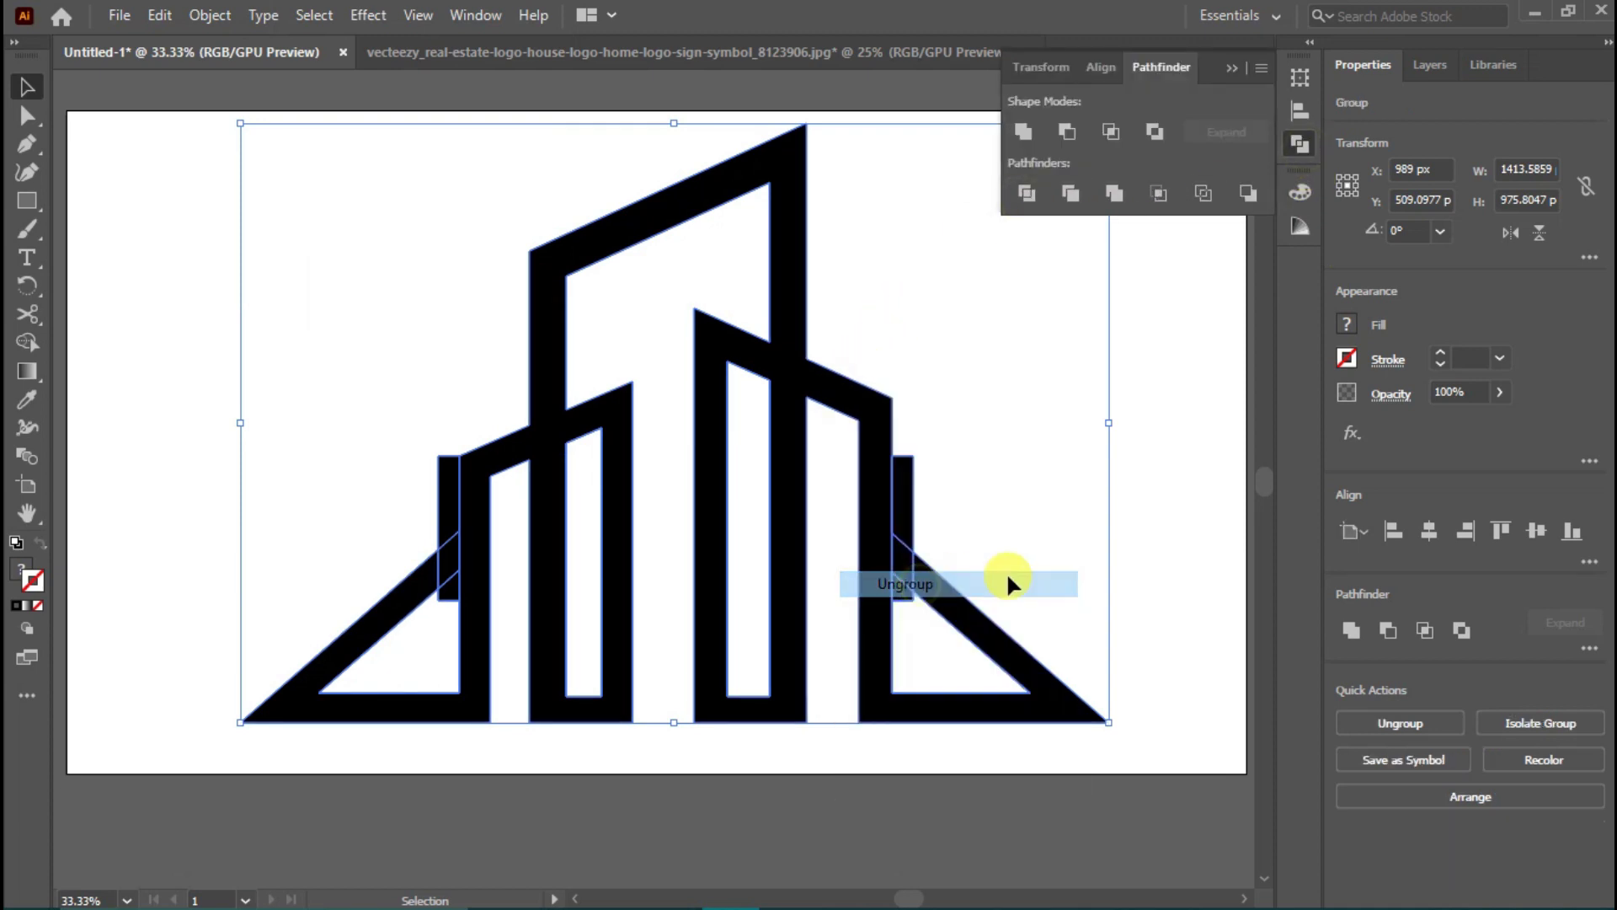
Step: Delete the strip pieces beside the right building's outer leg to open a gap in the triangle's slanted side
{"action": "left_click", "coordinate": [1140, 570]}
{"action": "left_click_drag", "start_coordinate": [897, 416], "coordinate": [907, 617]}
{"action": "key", "text": "Delete"}
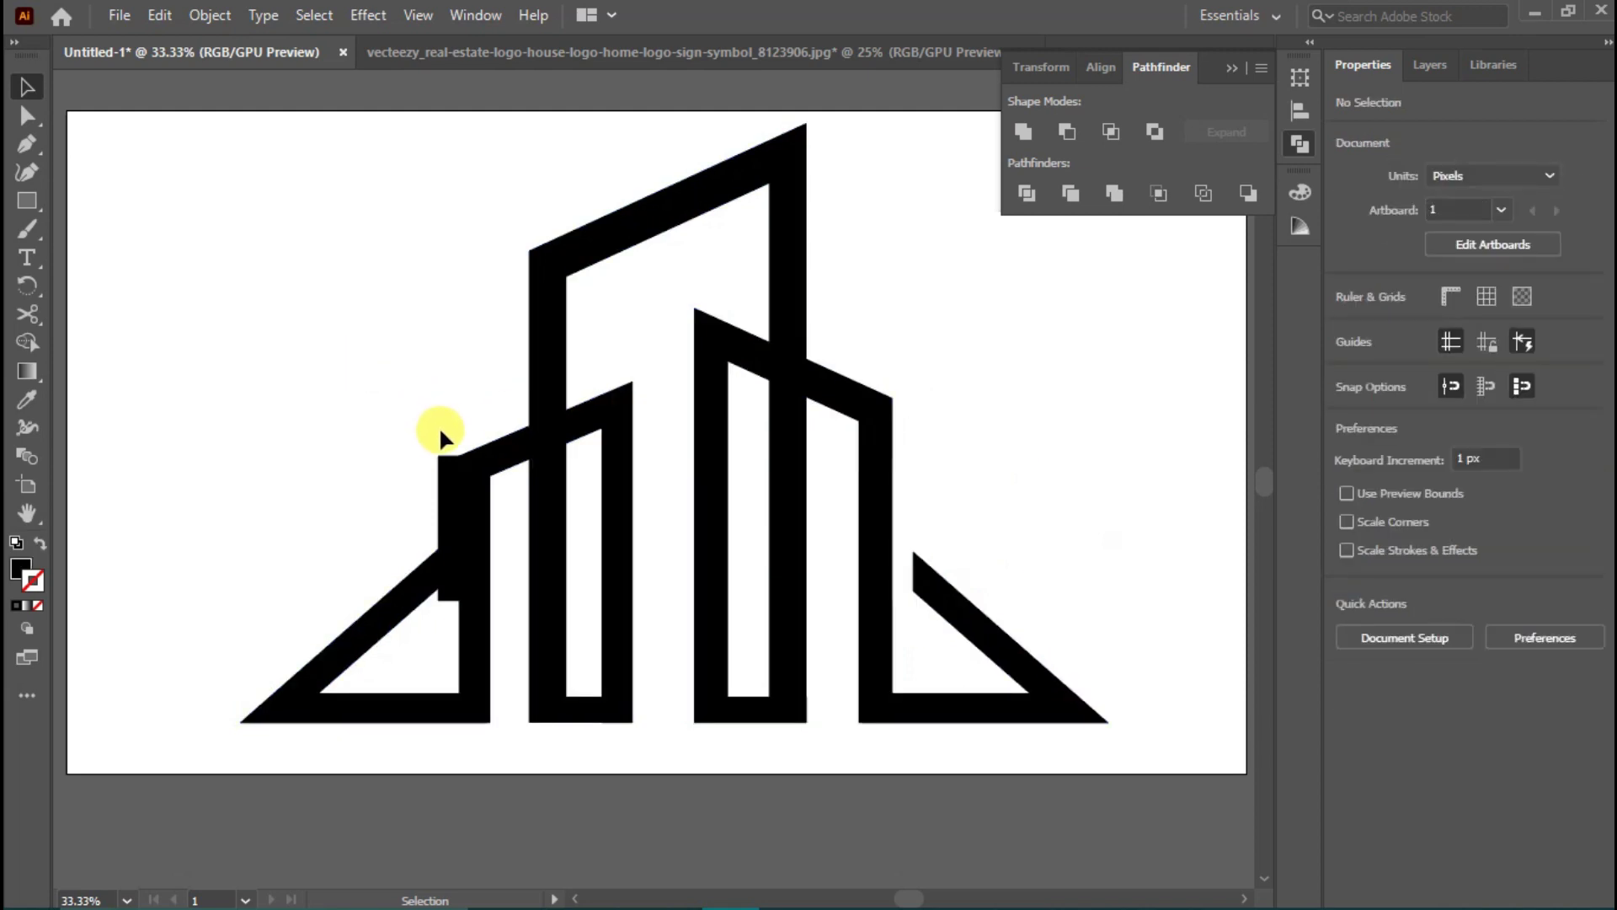
Step: Delete the strip pieces beside the left building's outer leg to open a gap in the triangle's slanted side
{"action": "left_click_drag", "start_coordinate": [440, 430], "coordinate": [452, 622]}
{"action": "key", "text": "Delete"}
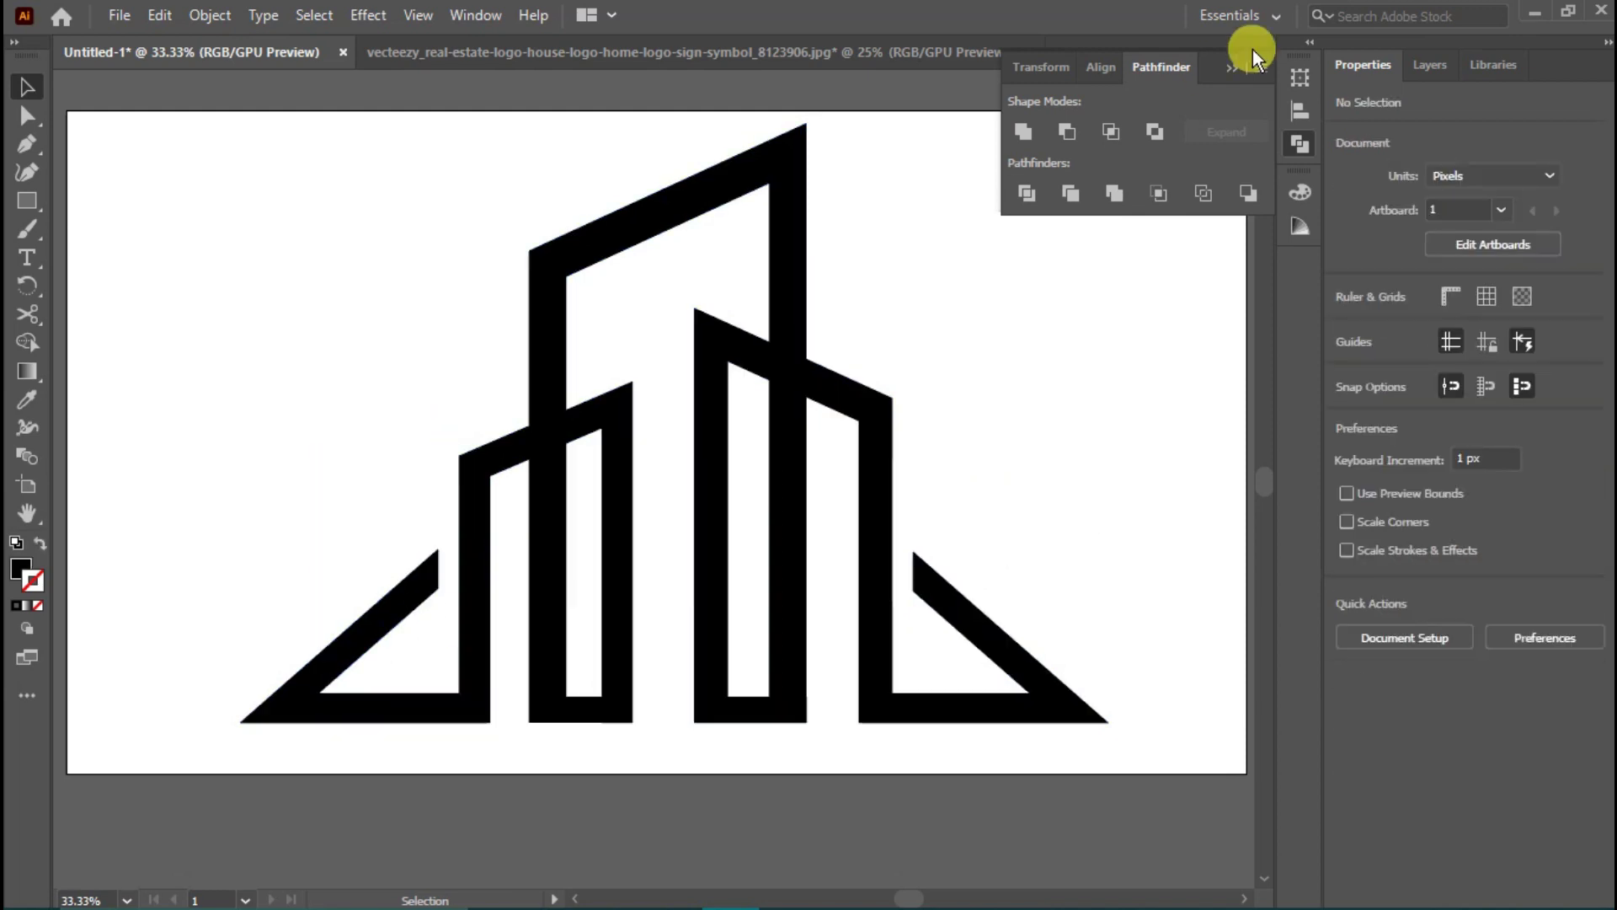
{"action": "left_click", "coordinate": [1229, 63]}
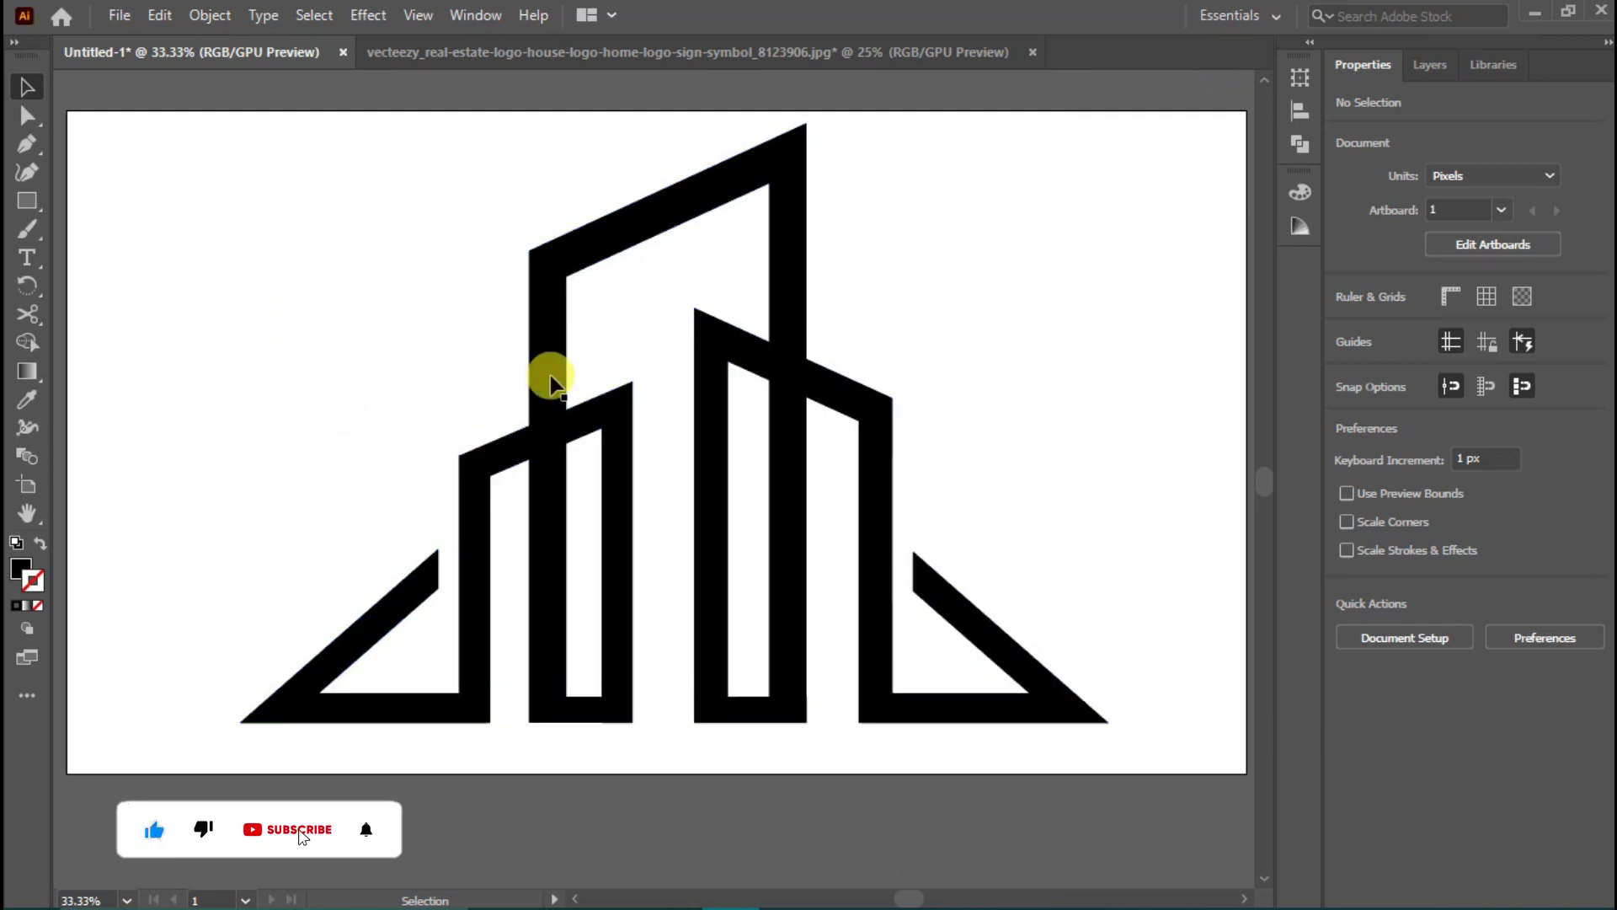
Step: Scale the whole logo down proportionally to about 1176 by 812 px and reposition it near the middle of the artboard
{"action": "left_click", "coordinate": [580, 419]}
{"action": "left_click_drag", "start_coordinate": [580, 419], "coordinate": [585, 412]}
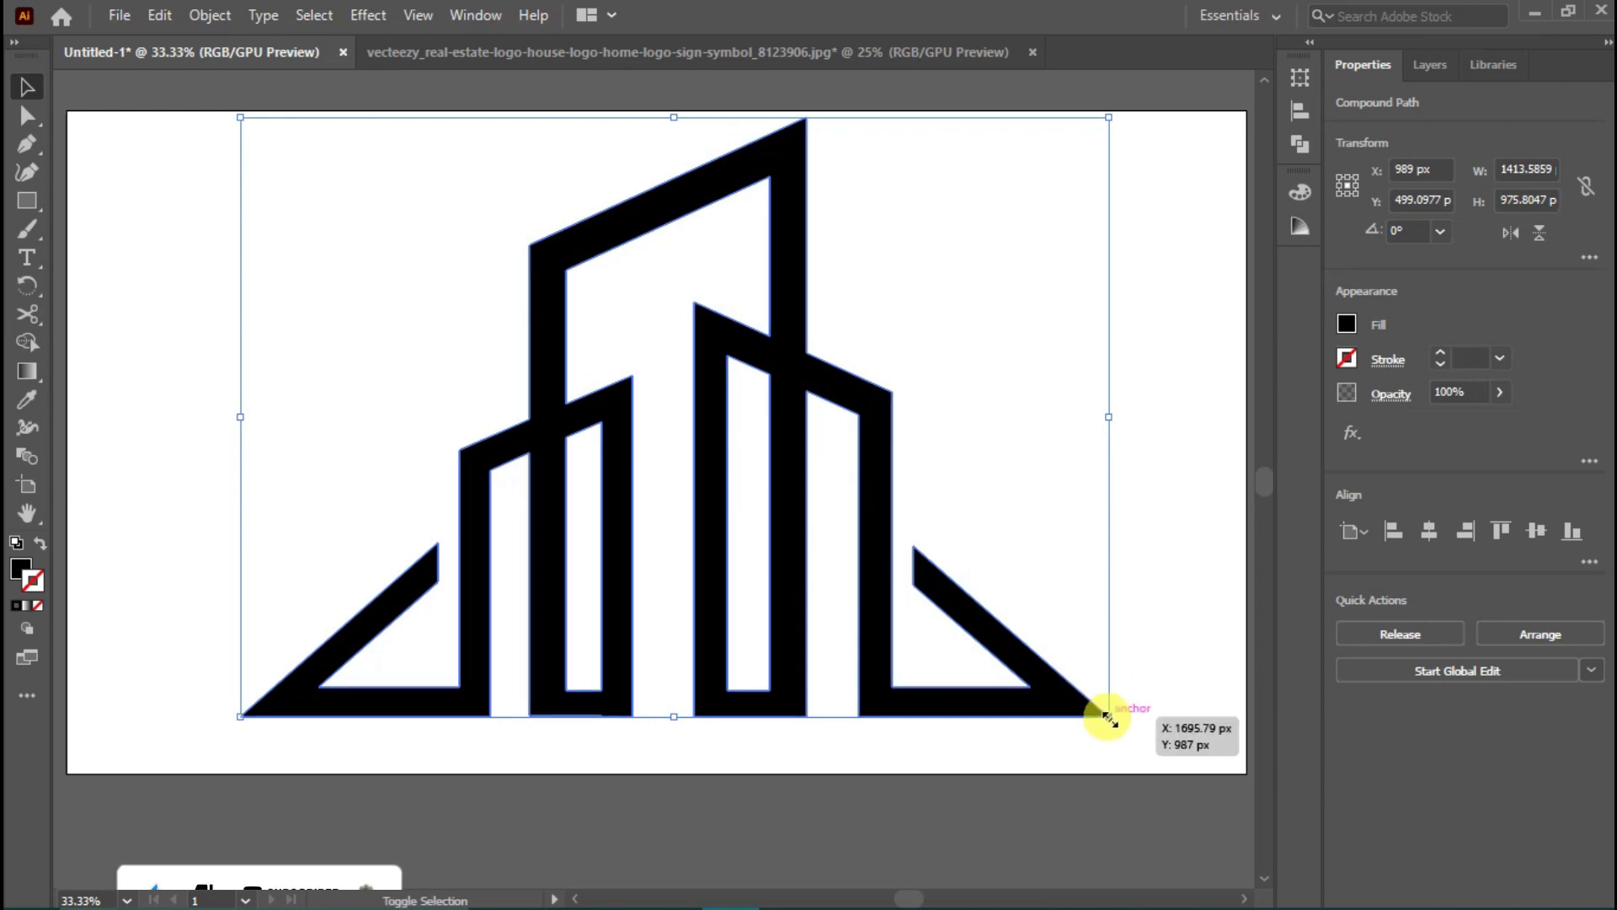
{"action": "left_click_drag", "start_coordinate": [1109, 717], "coordinate": [1035, 666]}
{"action": "left_click", "coordinate": [974, 669]}
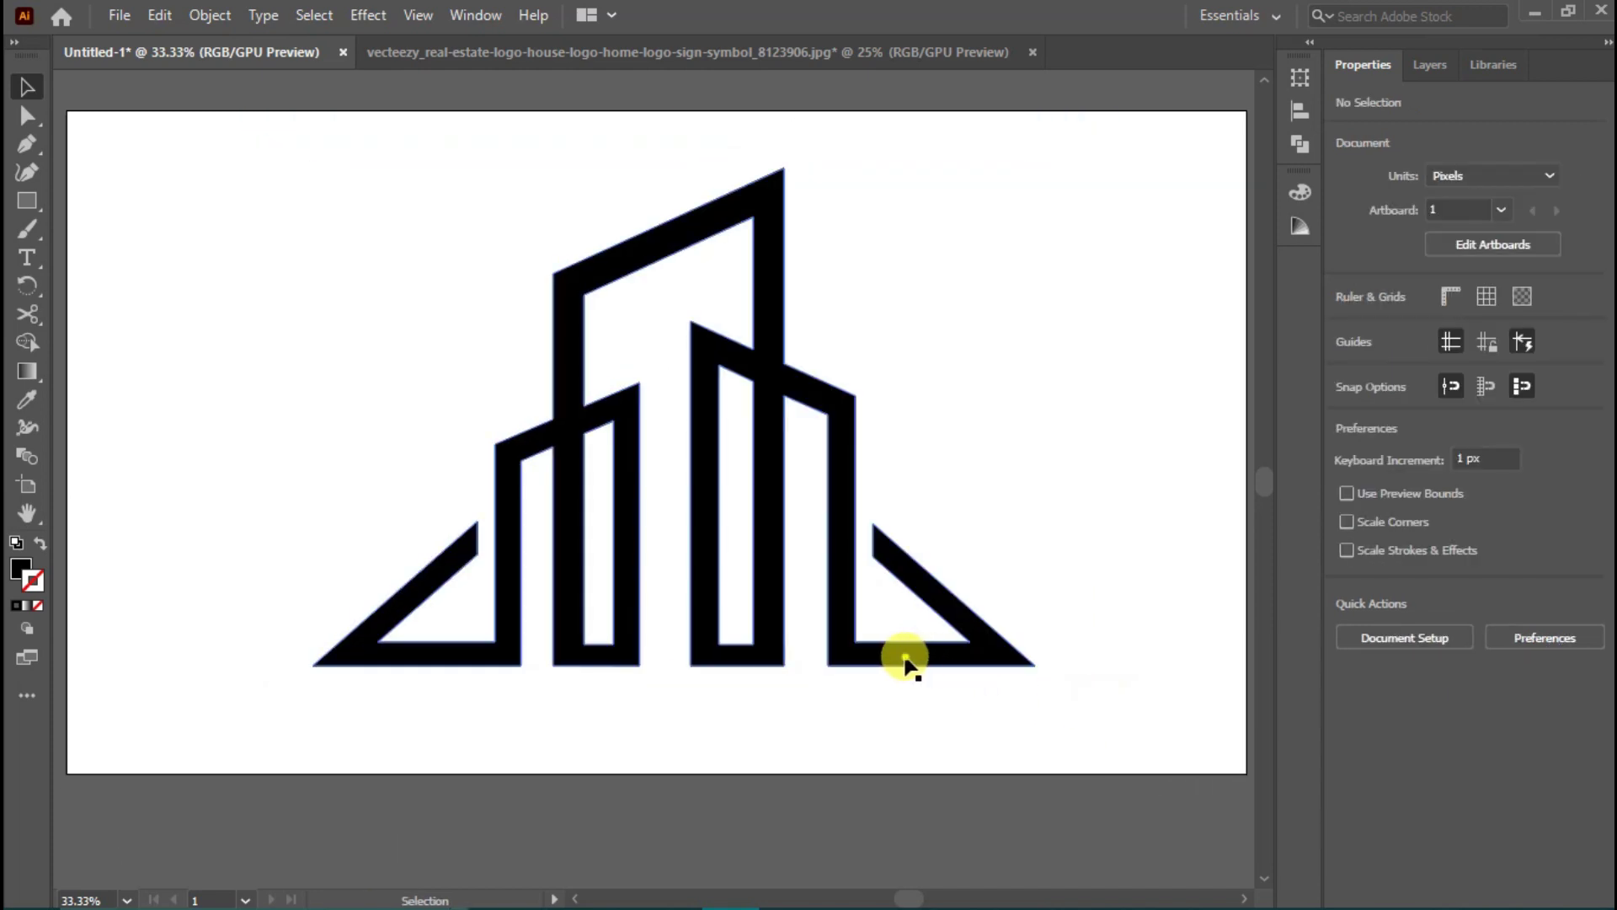
{"action": "left_click_drag", "start_coordinate": [903, 657], "coordinate": [870, 625]}
{"action": "left_click", "coordinate": [1095, 679]}
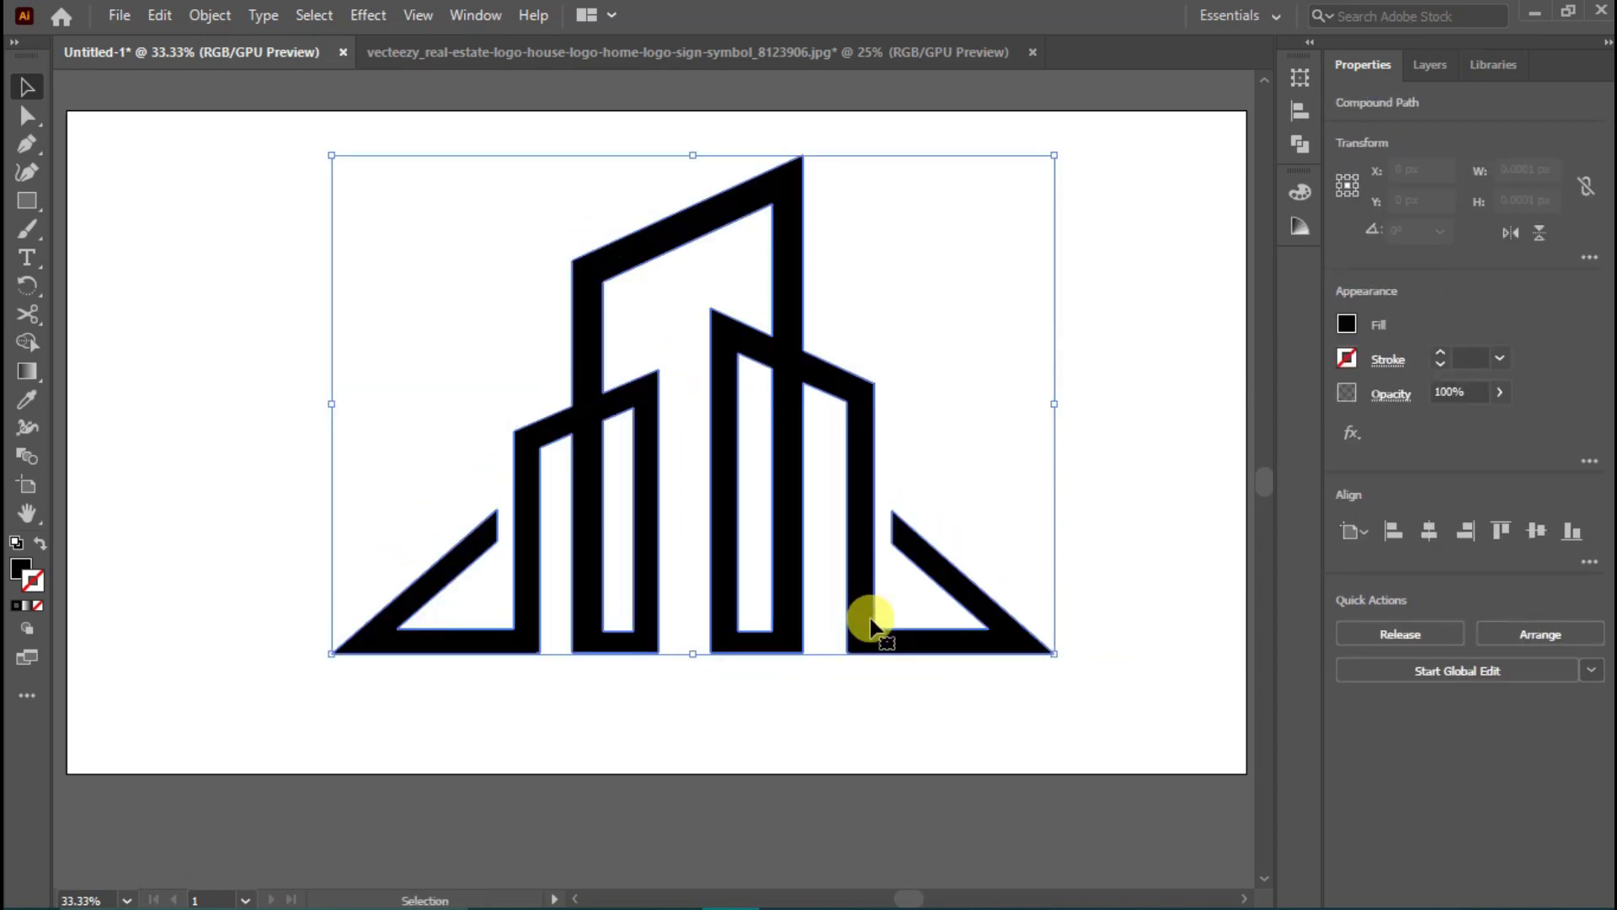
Step: Fill the logo with the Sky gradient swatch
{"action": "left_click", "coordinate": [1346, 324]}
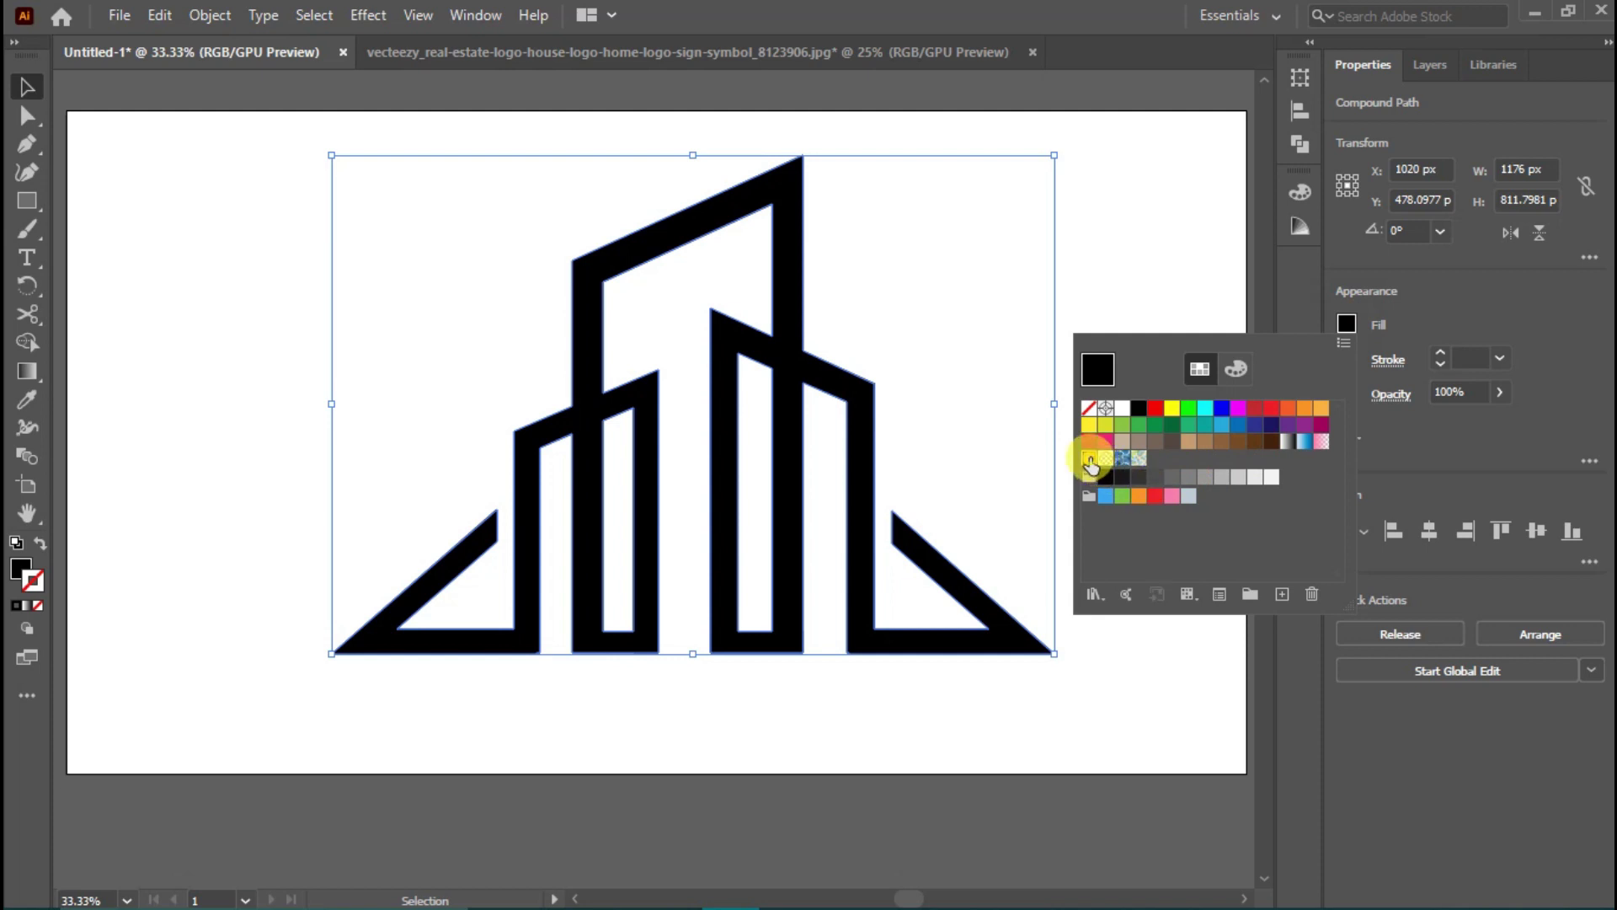
{"action": "left_click", "coordinate": [1090, 460]}
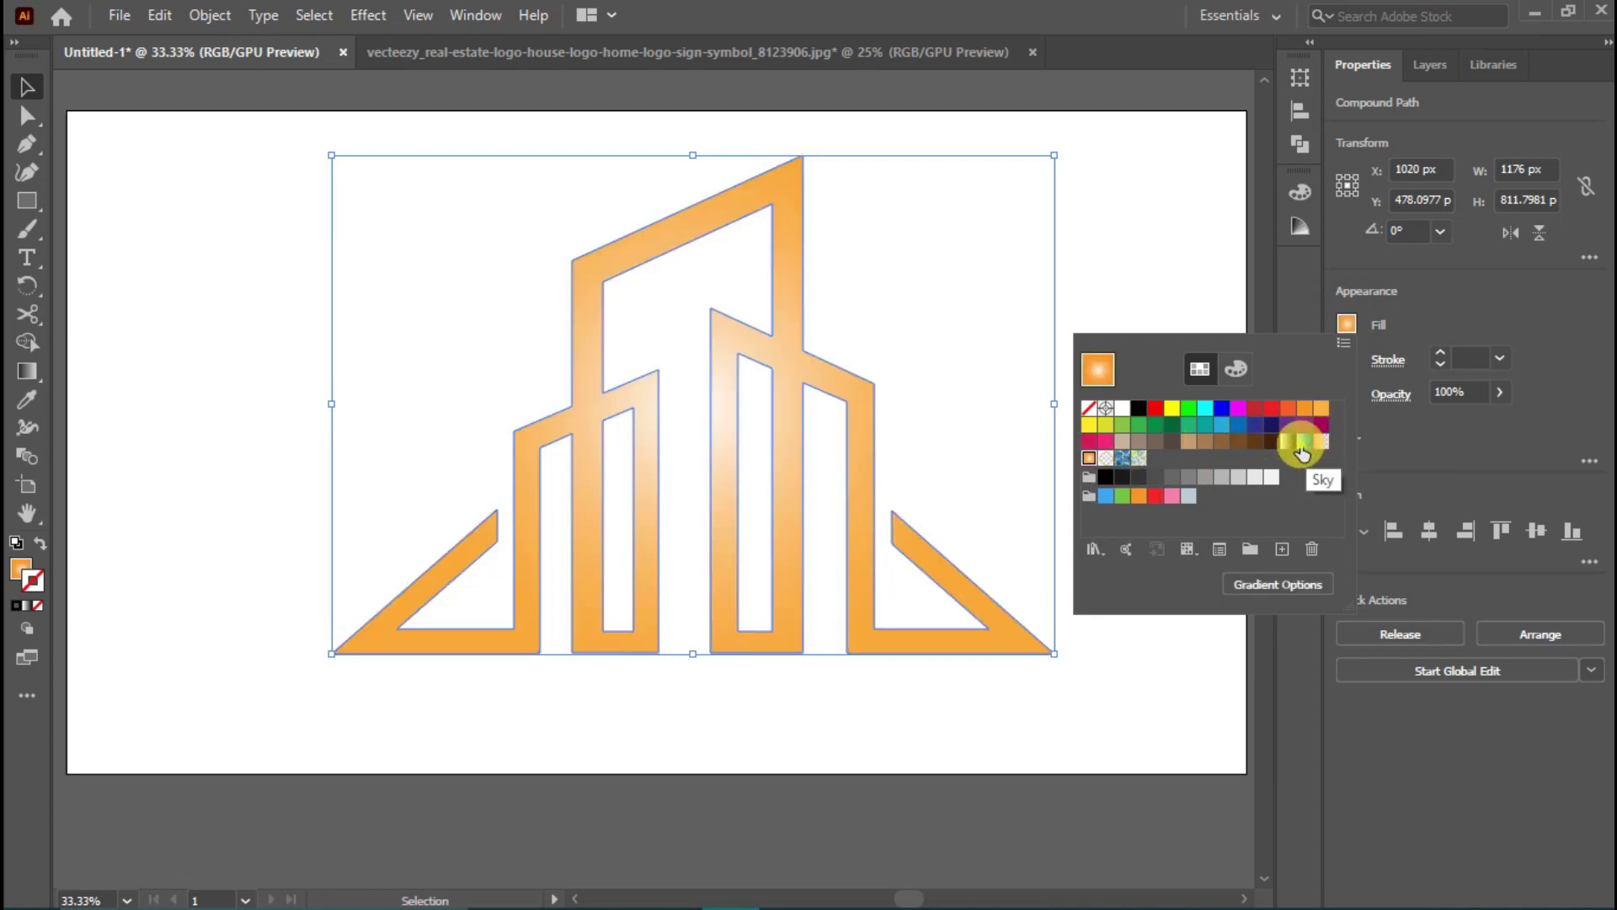
{"action": "left_click", "coordinate": [1302, 441]}
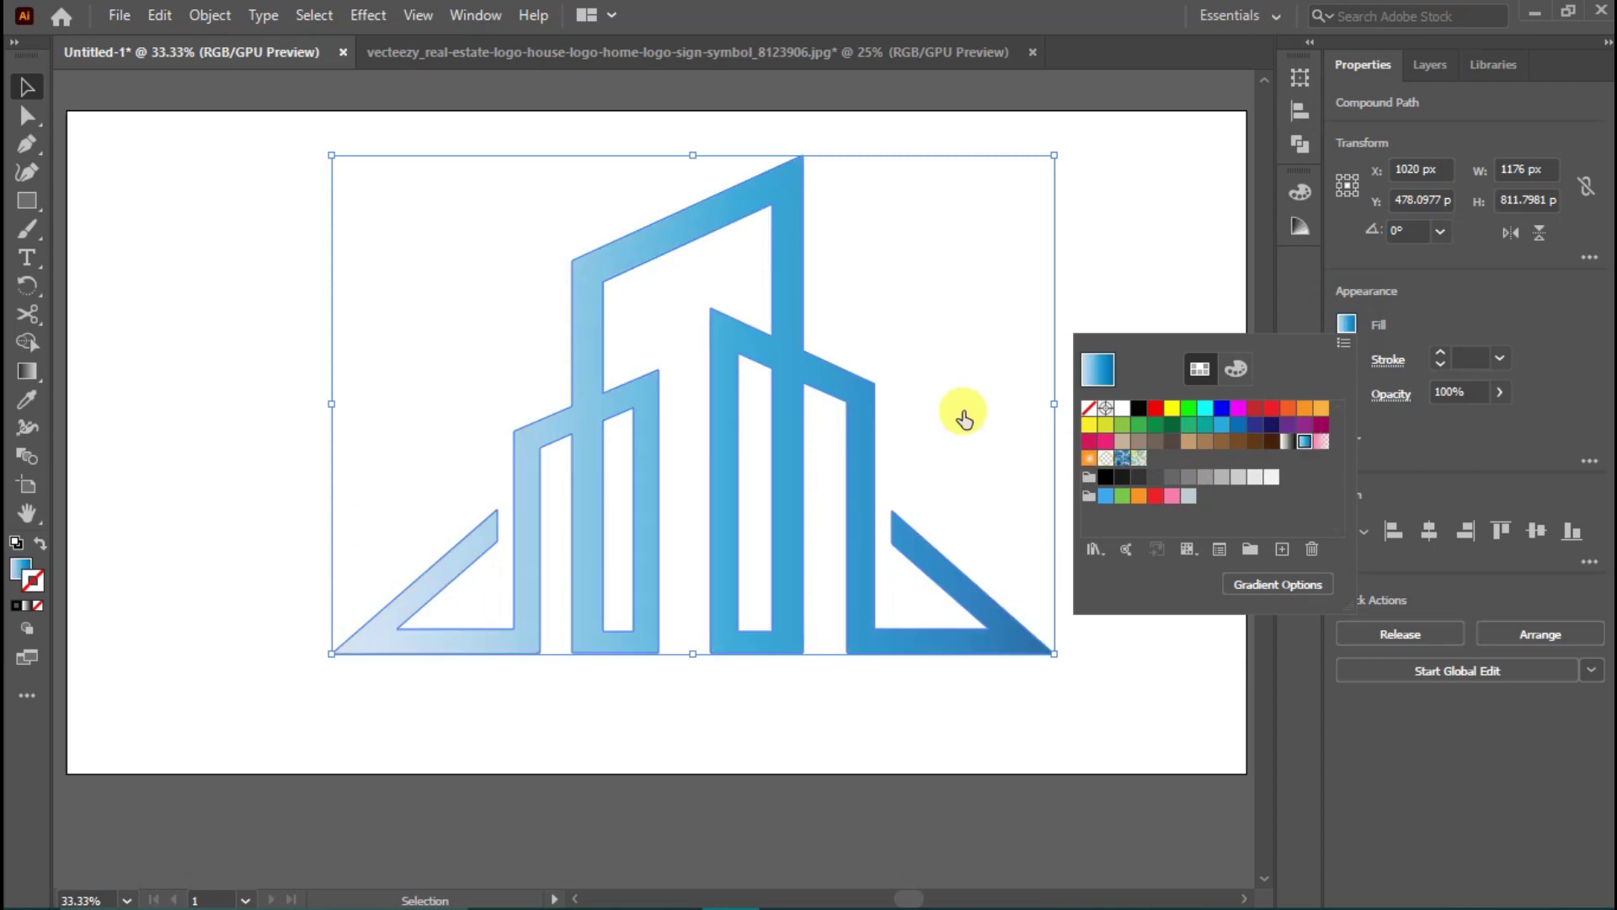
{"action": "left_click", "coordinate": [28, 375]}
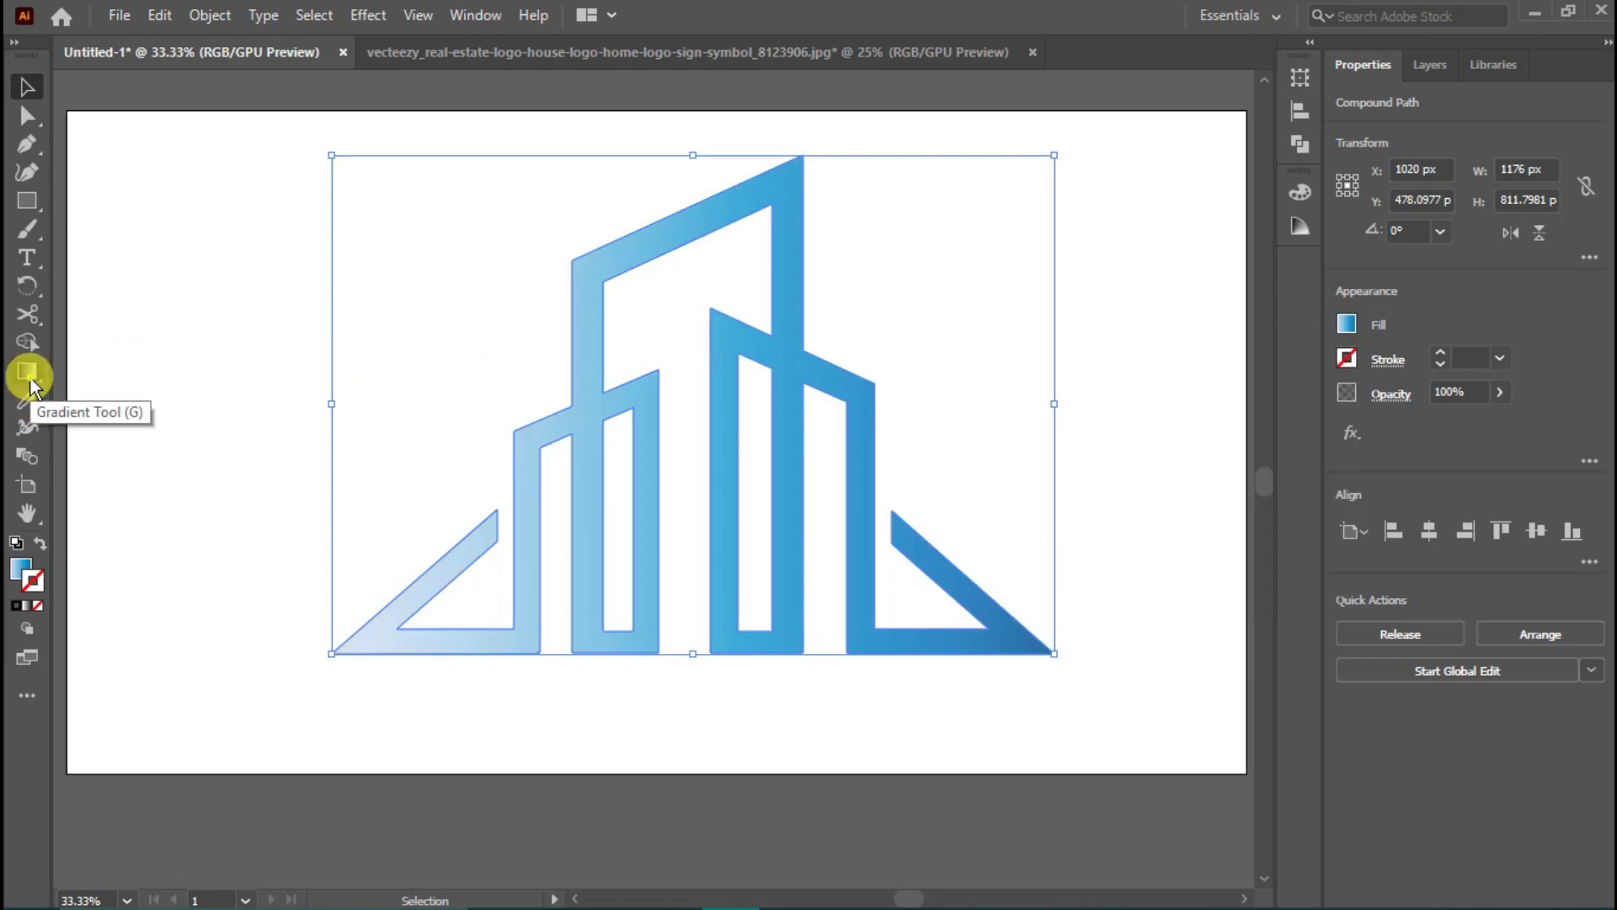
{"action": "left_click", "coordinate": [28, 375]}
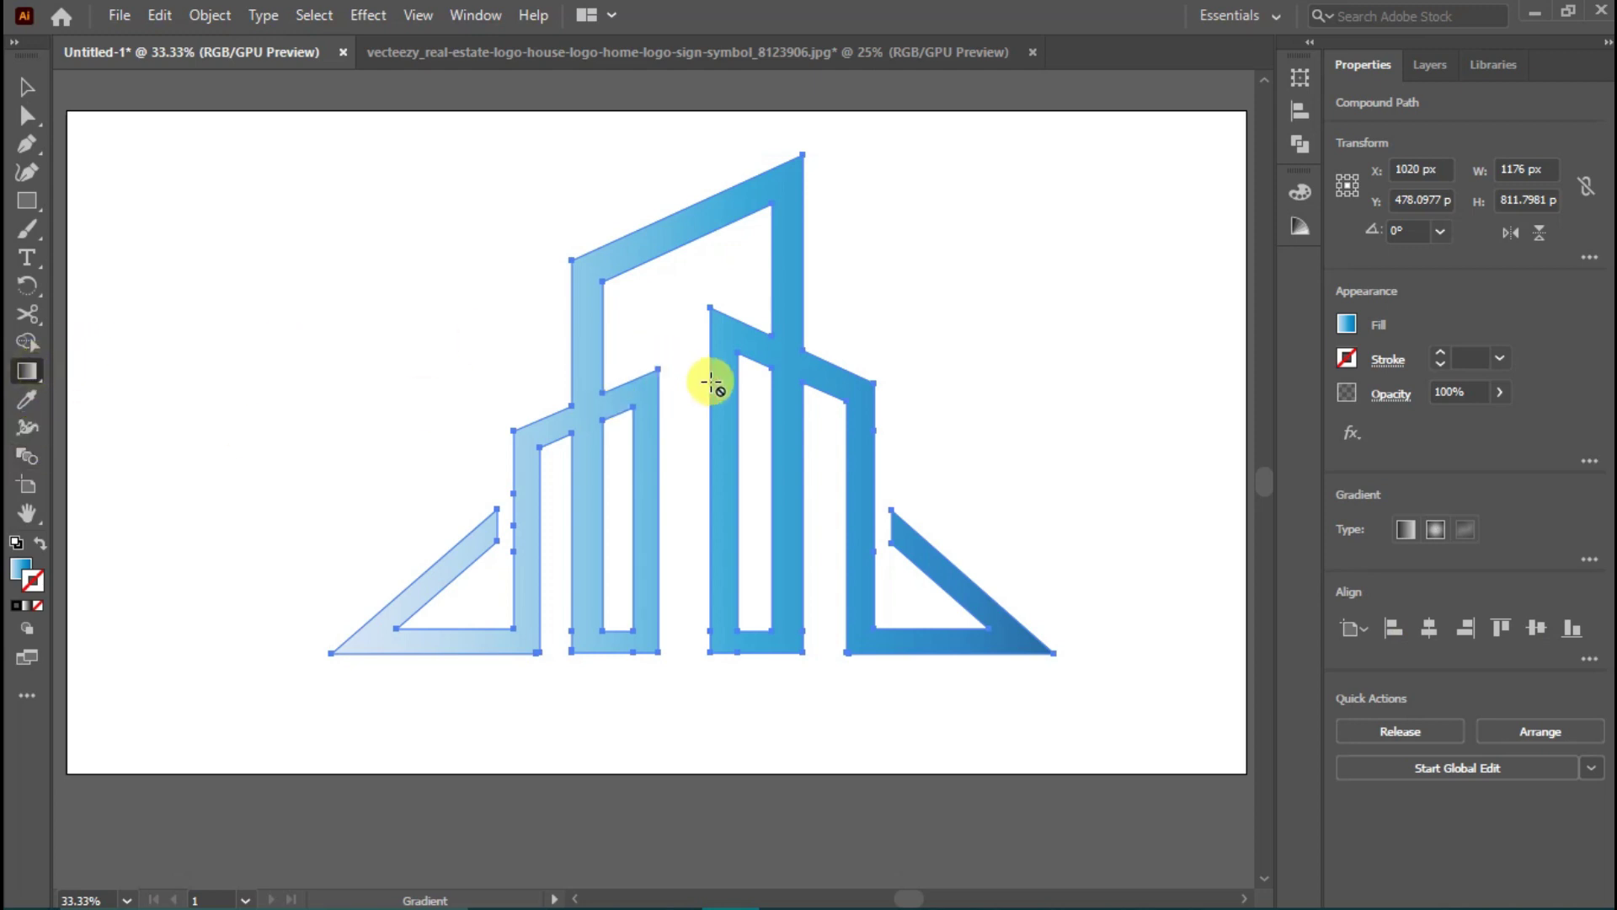
{"action": "left_click", "coordinate": [26, 87]}
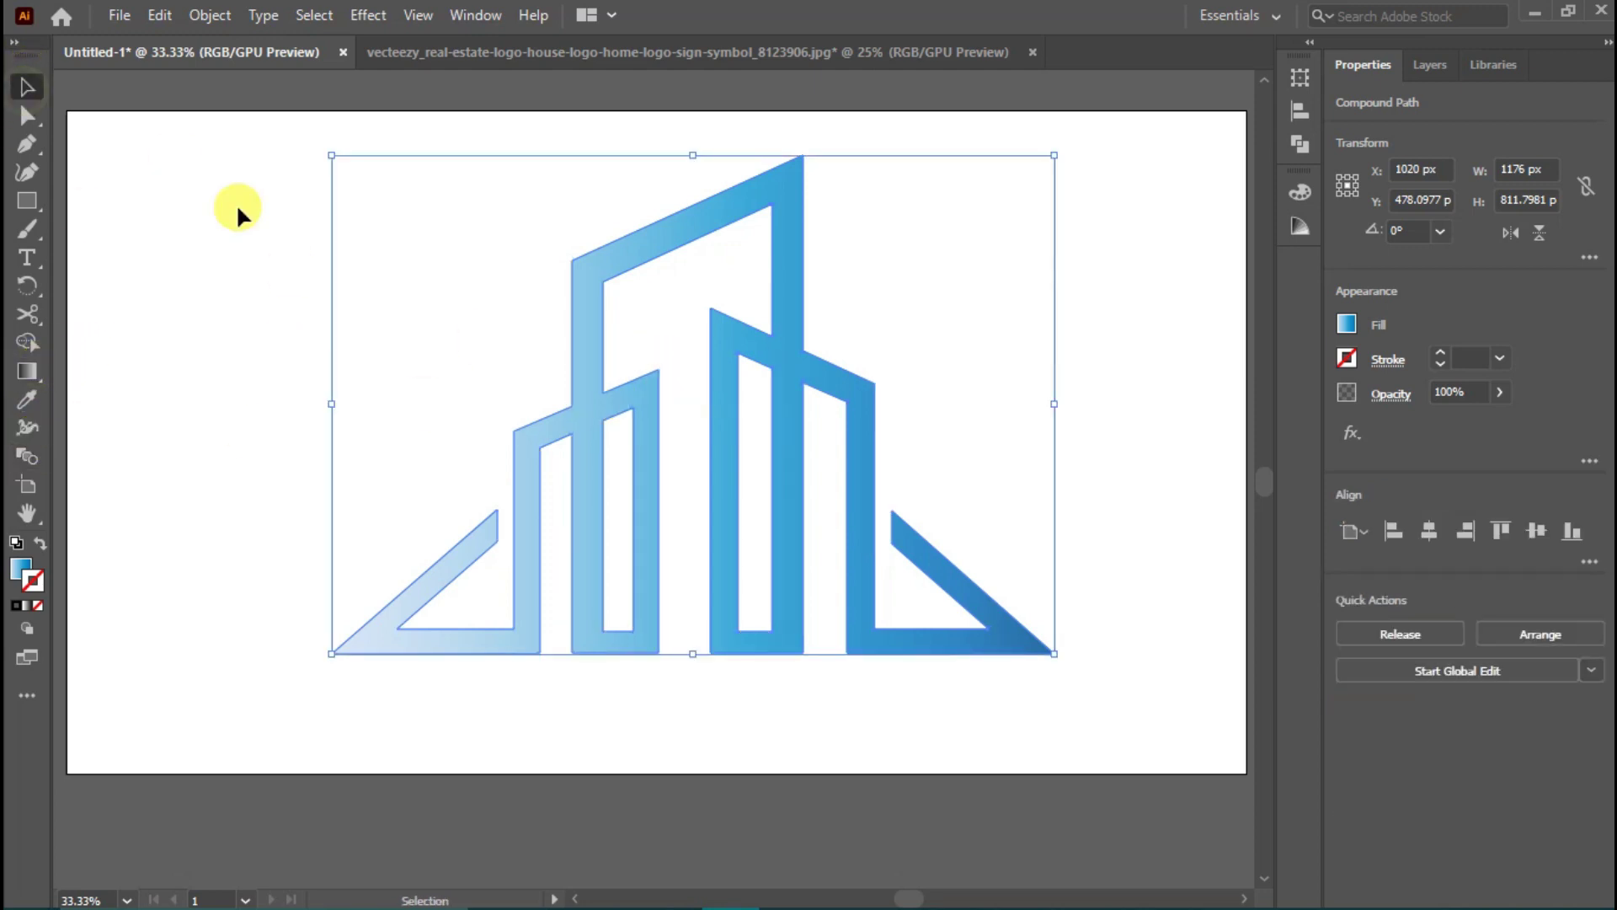
{"action": "left_click", "coordinate": [266, 244]}
{"action": "left_click", "coordinate": [718, 409]}
{"action": "left_click", "coordinate": [32, 396]}
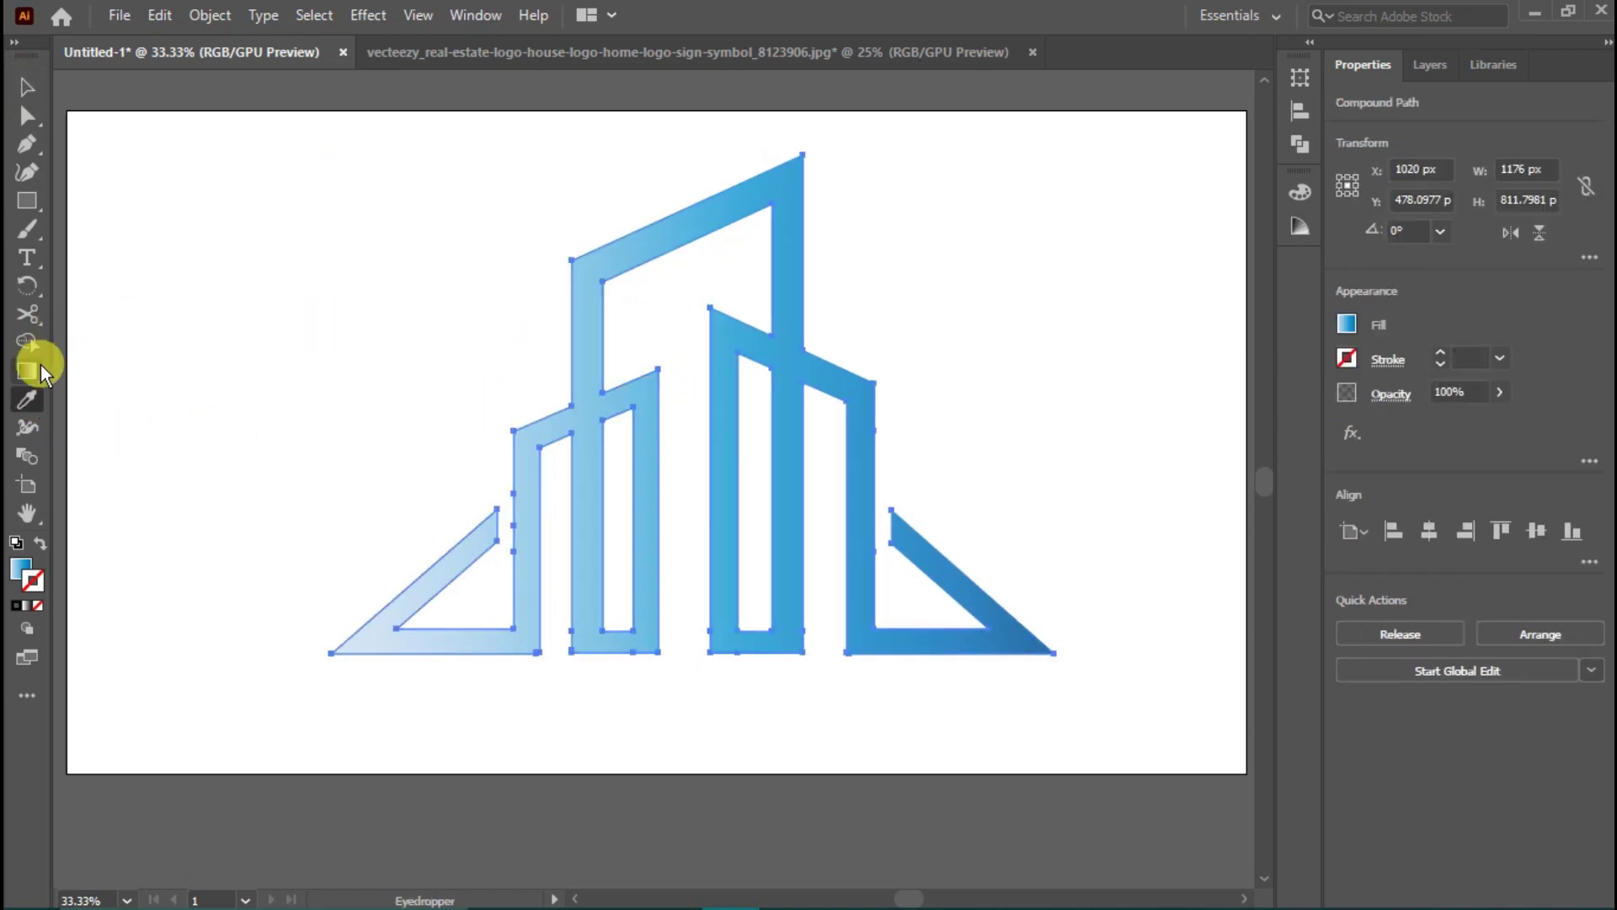
{"action": "left_click", "coordinate": [30, 377]}
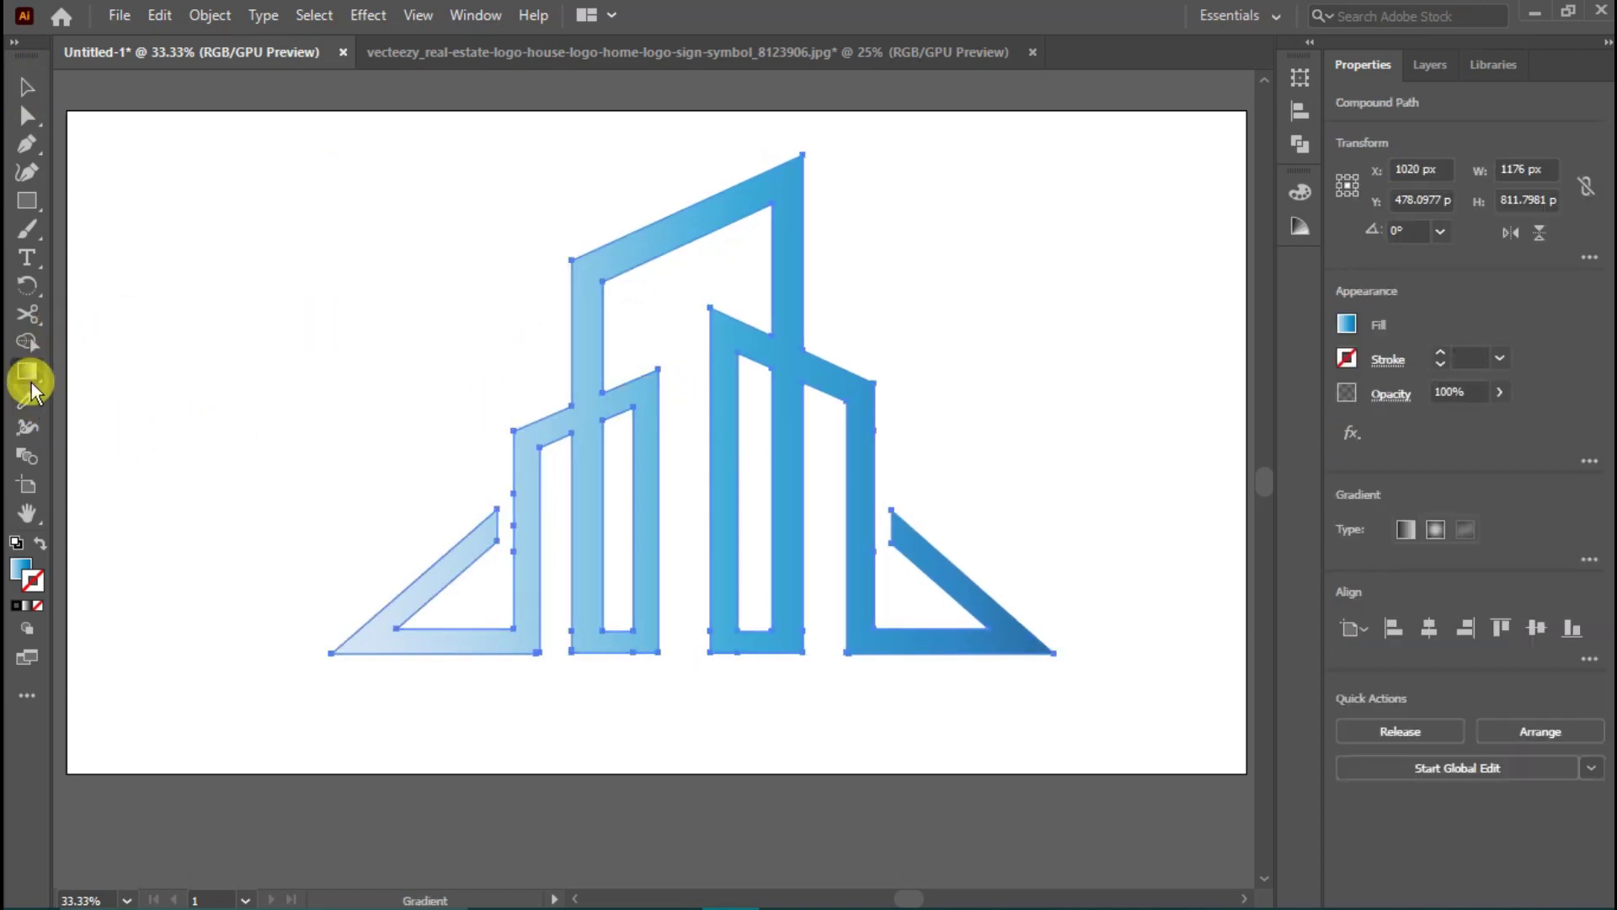
{"action": "left_click", "coordinate": [26, 86]}
{"action": "left_click", "coordinate": [317, 211]}
{"action": "left_click", "coordinate": [685, 235]}
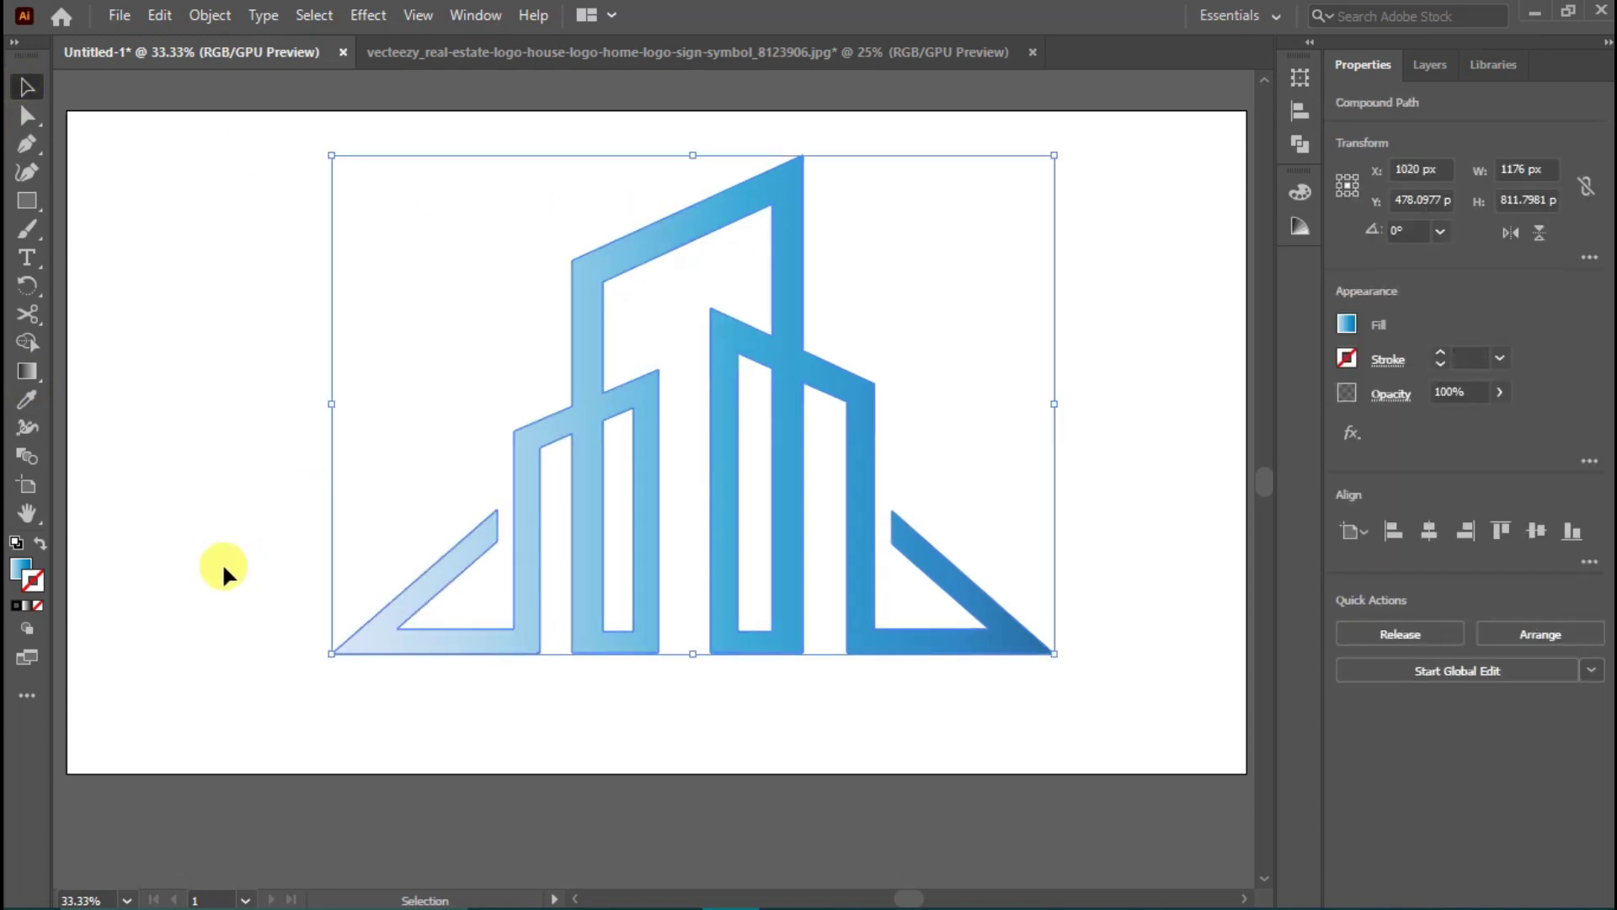
Step: Make the logo's fill active and display its gradient slider with the Gradient tool
{"action": "left_click", "coordinate": [20, 572]}
{"action": "double_click", "coordinate": [21, 571]}
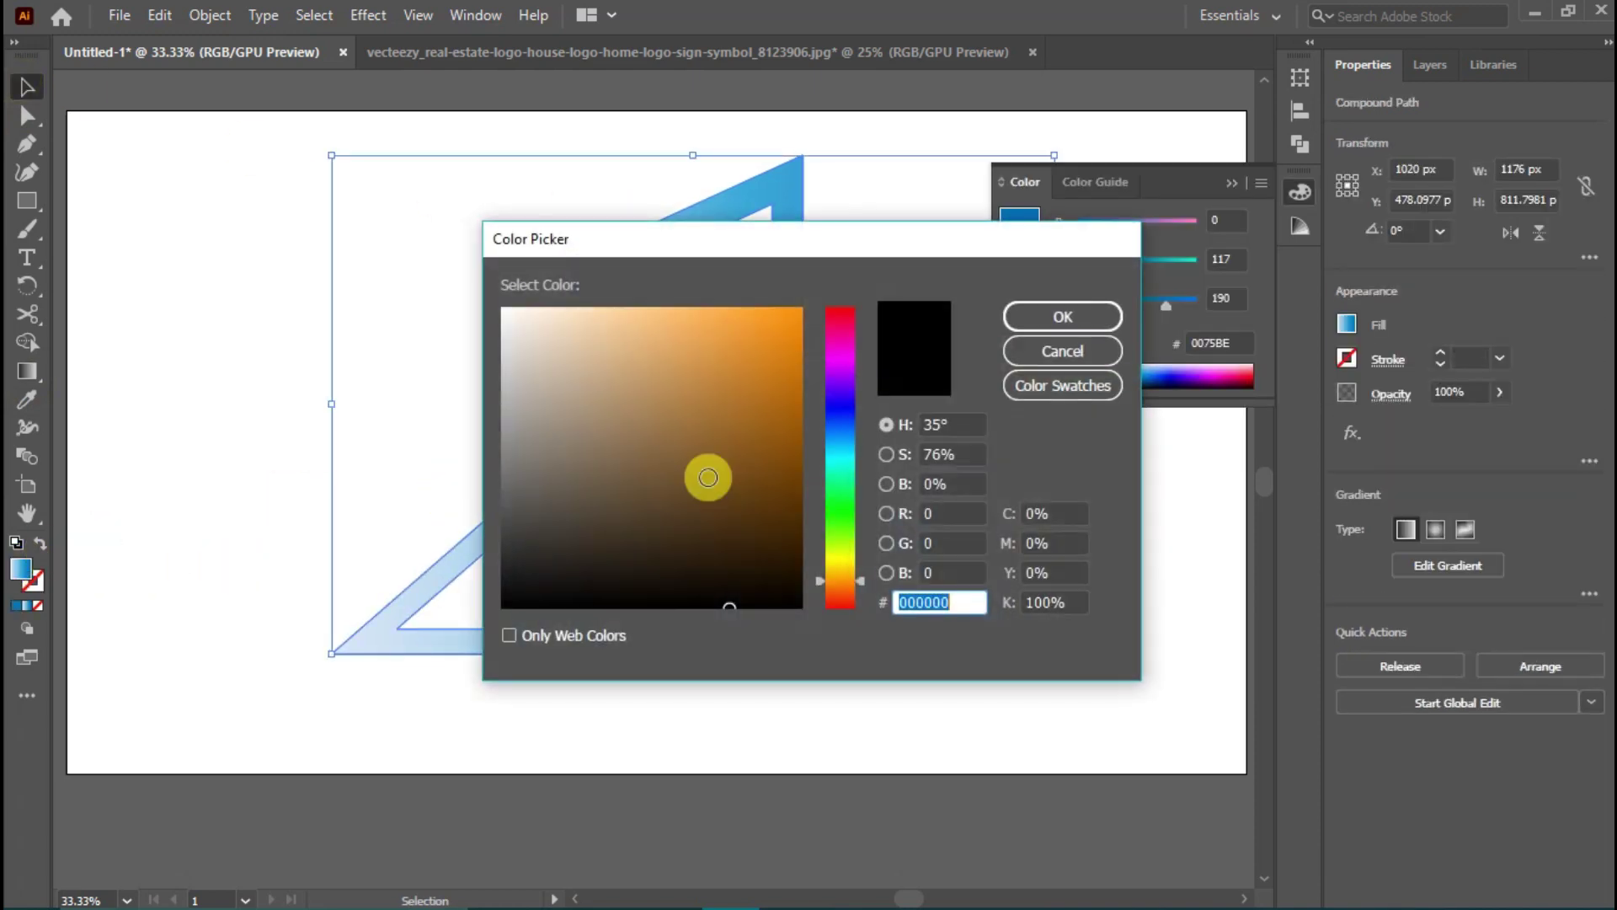
{"action": "left_click", "coordinate": [1063, 351]}
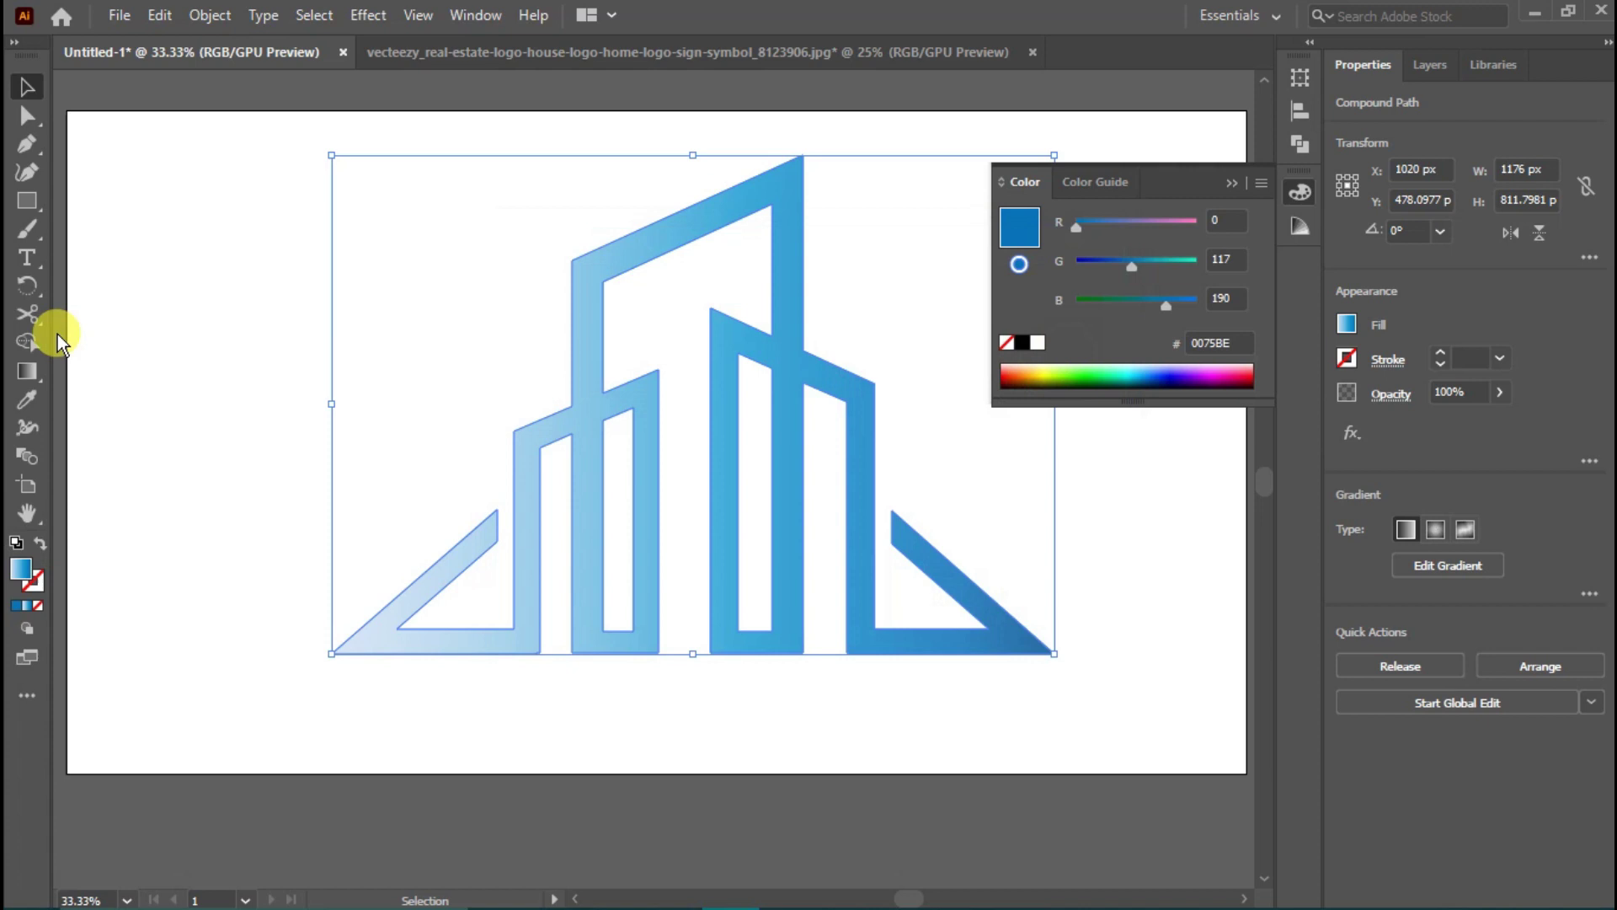
{"action": "left_click", "coordinate": [28, 371]}
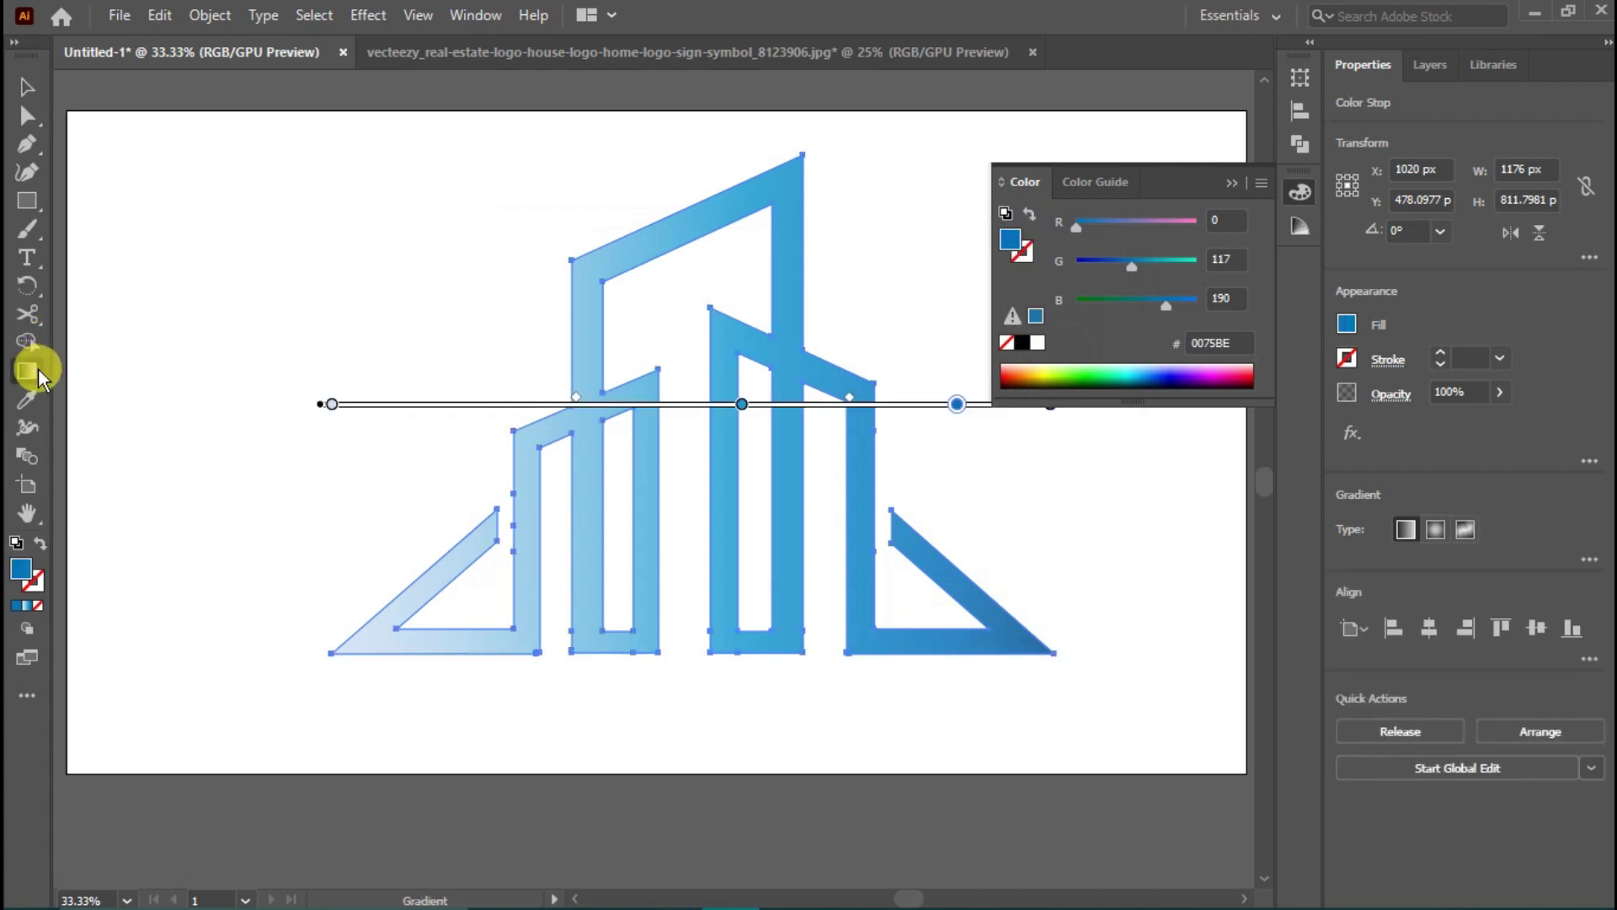
{"action": "left_click", "coordinate": [1232, 181]}
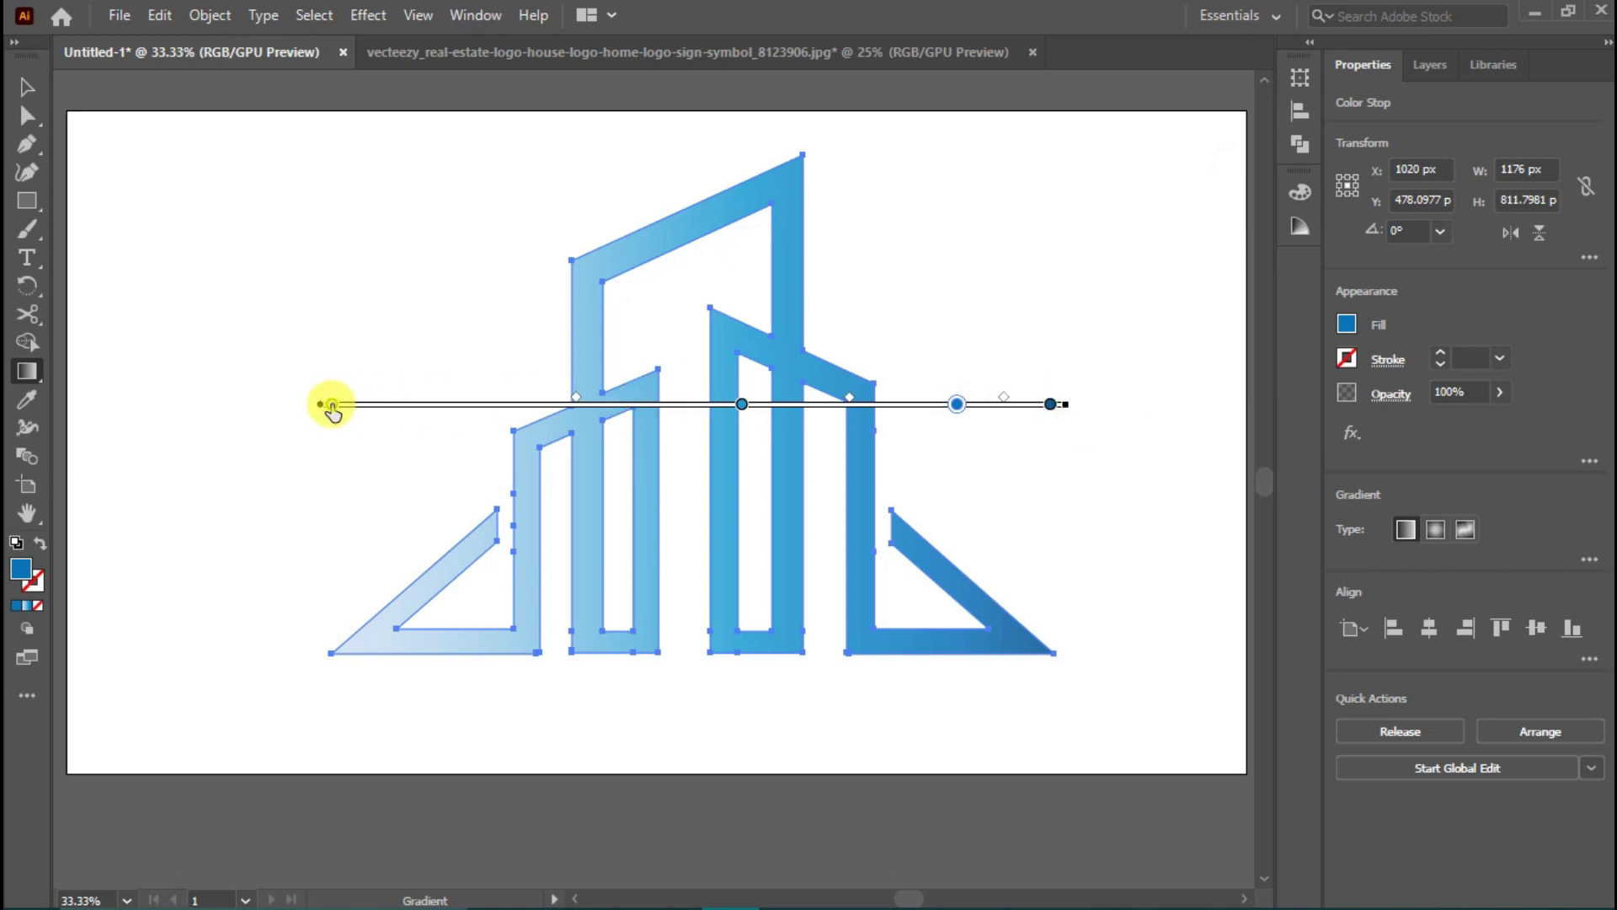
Step: Rearrange the gradient stops with the light stop near the logo's centre and blues on both sides, adding an extra blue stop in the left half
{"action": "left_click_drag", "start_coordinate": [330, 406], "coordinate": [553, 404]}
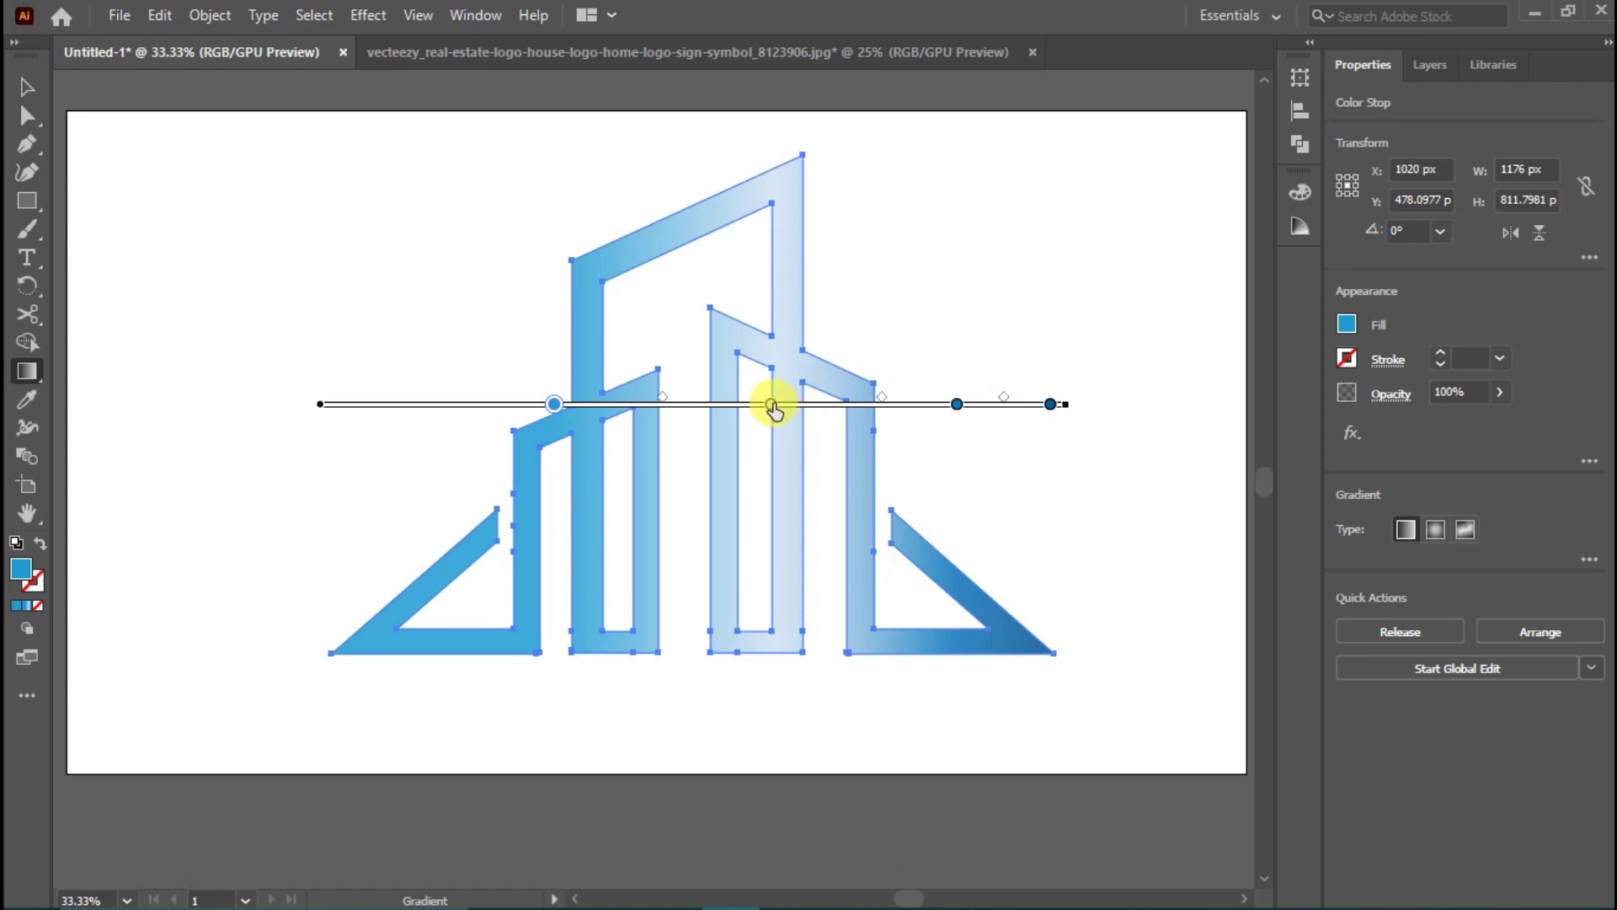
{"action": "left_click_drag", "start_coordinate": [771, 407], "coordinate": [711, 405]}
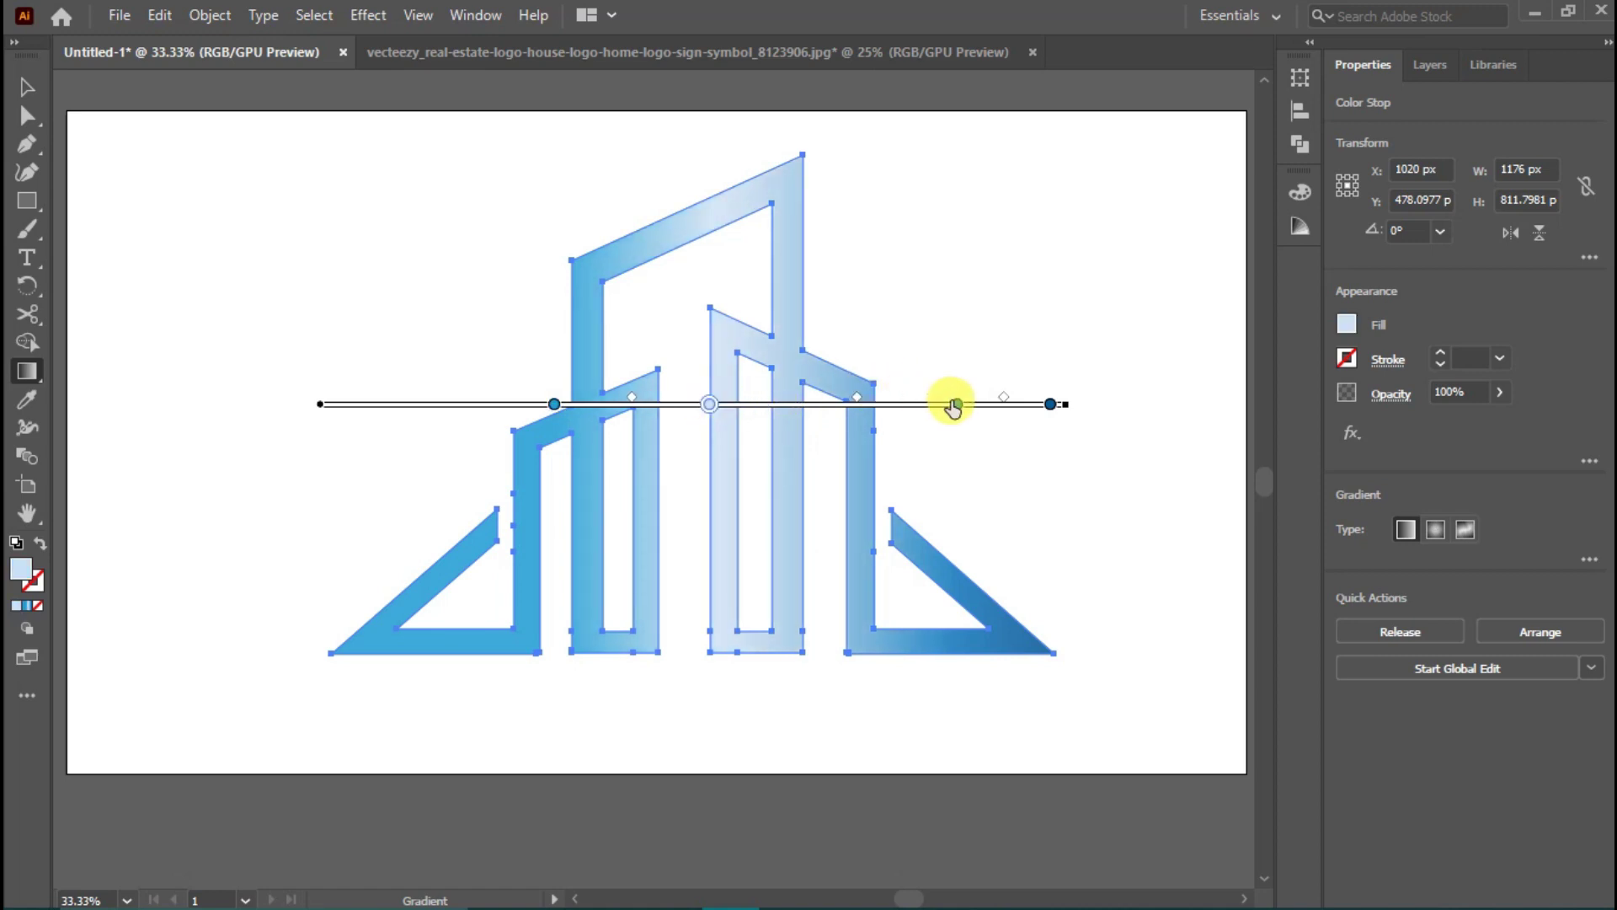
{"action": "left_click_drag", "start_coordinate": [954, 407], "coordinate": [826, 410]}
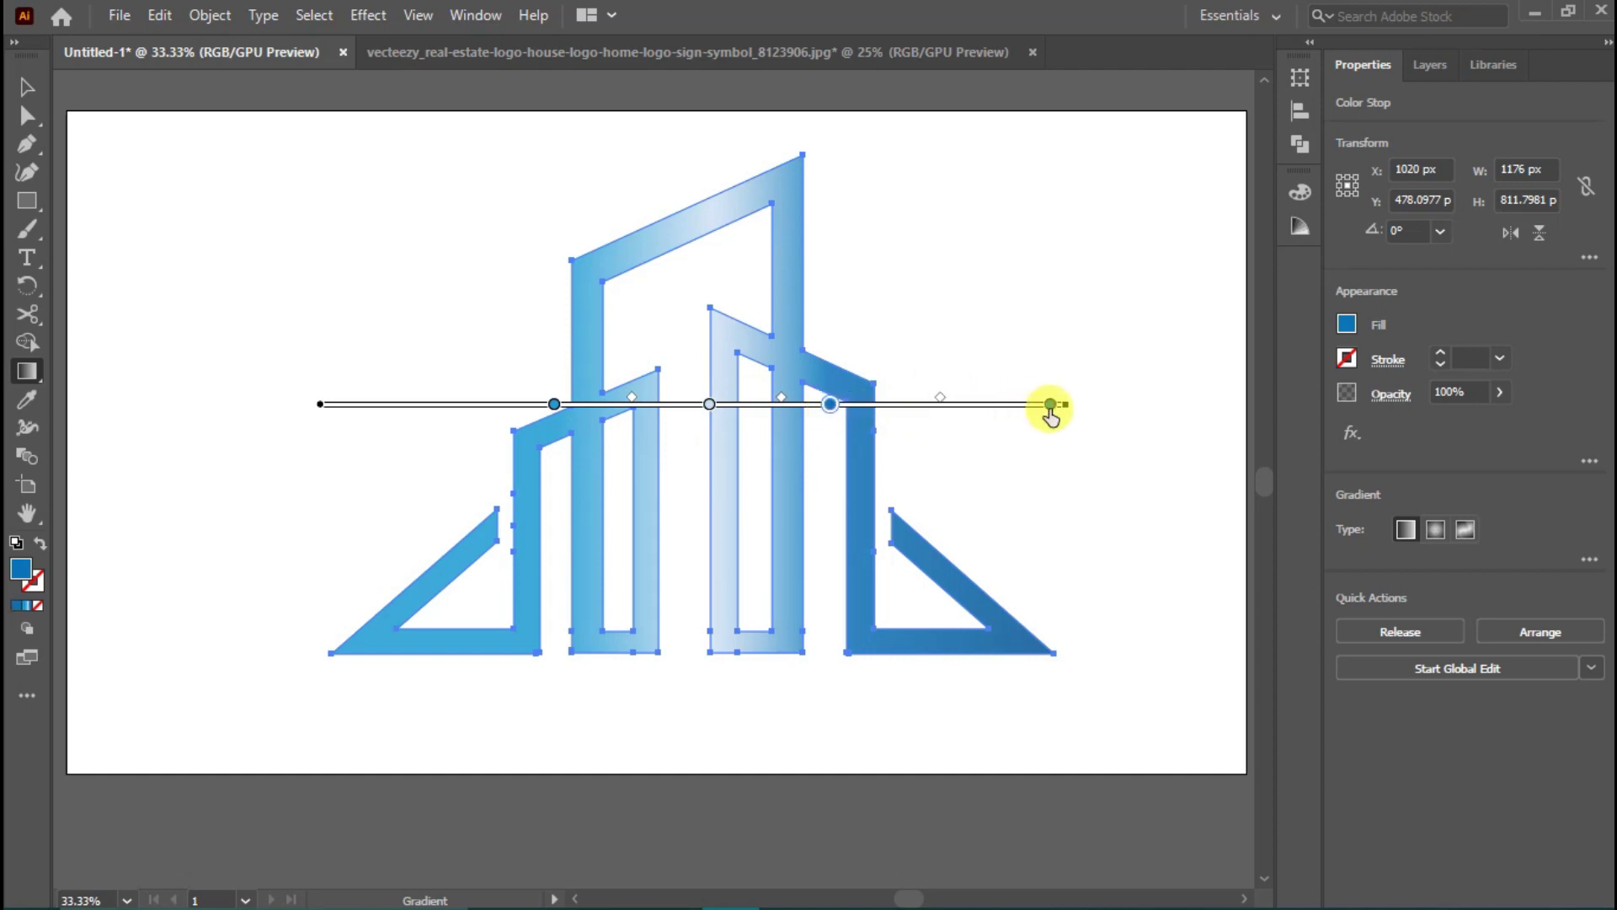
{"action": "left_click_drag", "start_coordinate": [1051, 406], "coordinate": [1001, 406]}
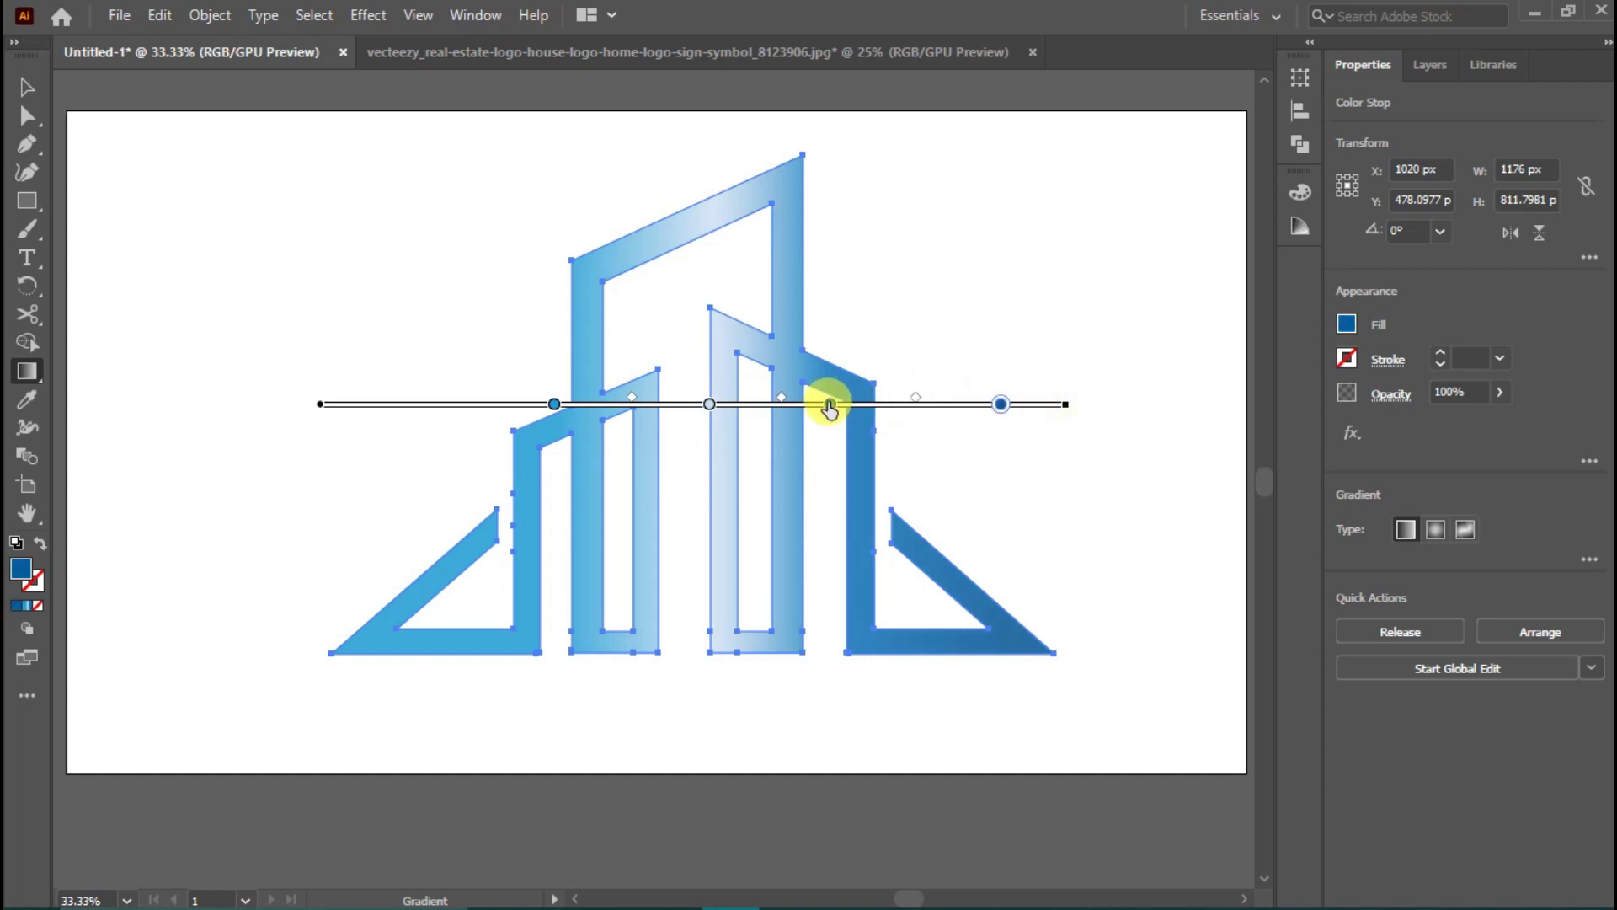
{"action": "left_click_drag", "start_coordinate": [829, 407], "coordinate": [810, 405]}
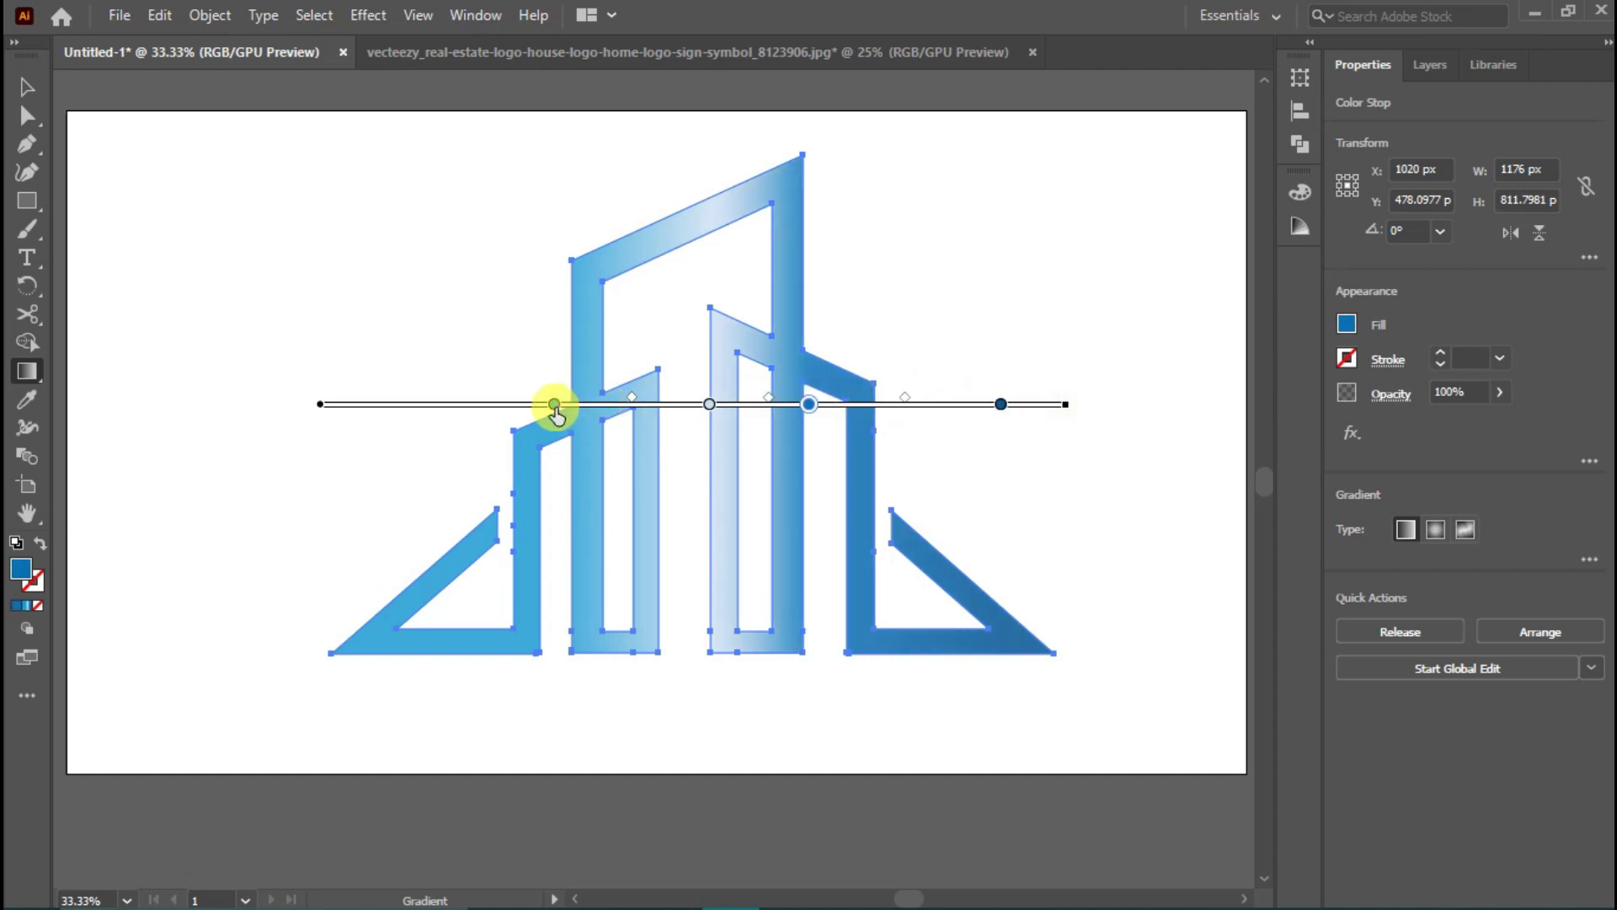
{"action": "mouse_move", "coordinate": [555, 404]}
{"action": "left_mouse_down"}
{"action": "mouse_move", "coordinate": [611, 412]}
{"action": "mouse_move", "coordinate": [427, 417]}
{"action": "left_mouse_up"}
{"action": "left_click", "coordinate": [595, 417]}
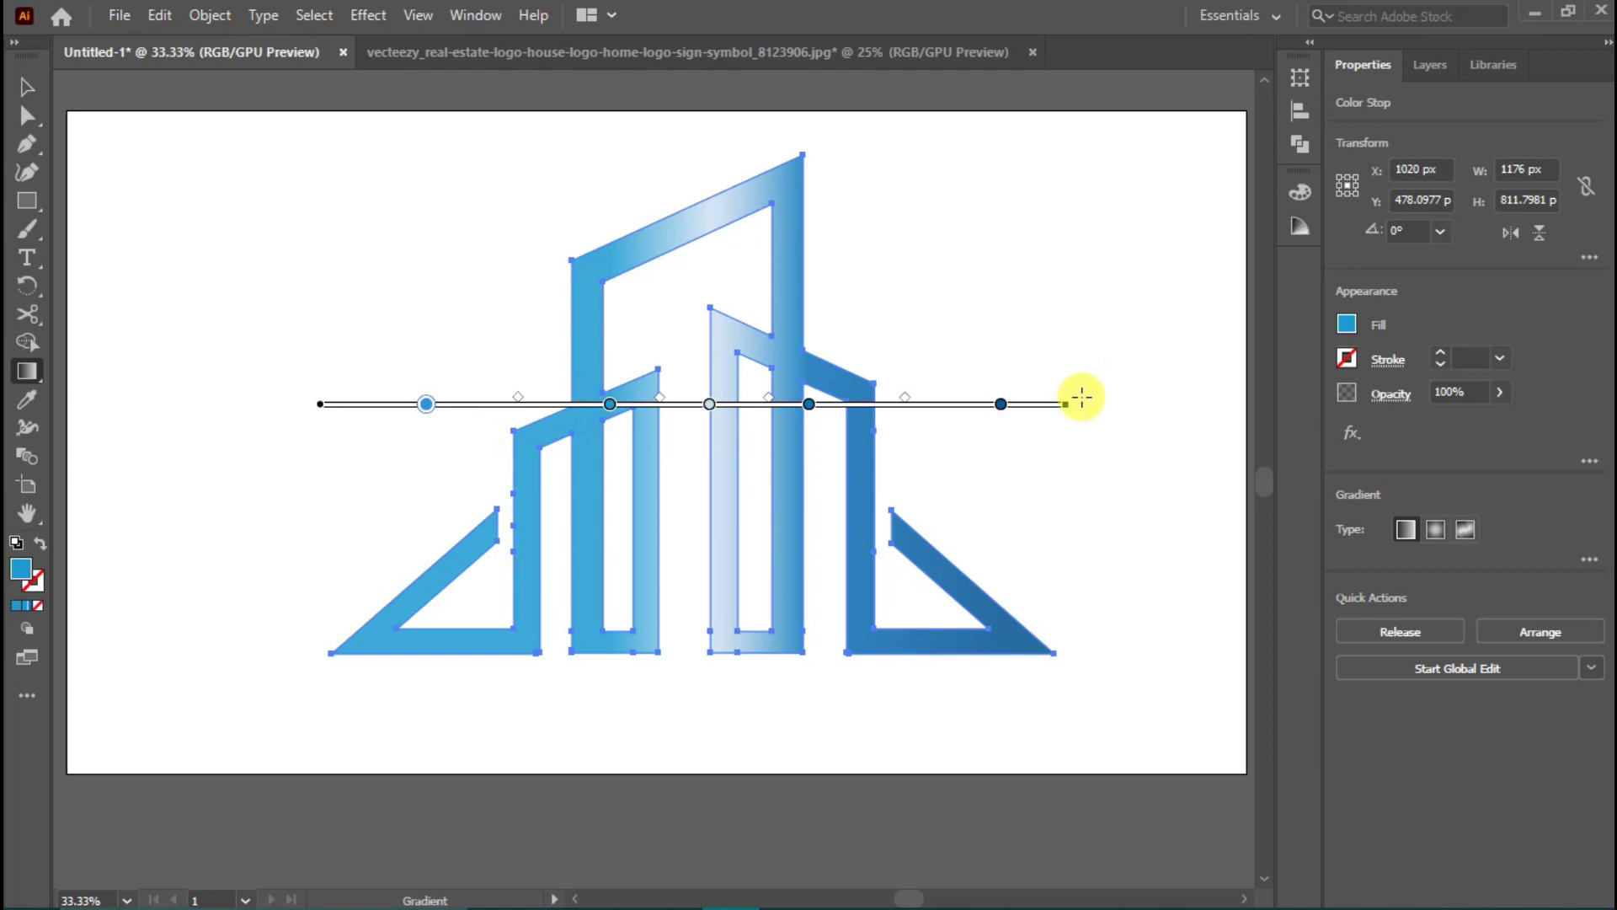
Step: Rotate the logo's gradient so it slopes diagonally down to the right and recentre it over the buildings
{"action": "mouse_move", "coordinate": [1075, 398]}
{"action": "left_mouse_down"}
{"action": "mouse_move", "coordinate": [1051, 331]}
{"action": "mouse_move", "coordinate": [1047, 426]}
{"action": "mouse_move", "coordinate": [952, 513]}
{"action": "mouse_move", "coordinate": [949, 585]}
{"action": "mouse_move", "coordinate": [975, 567]}
{"action": "left_mouse_up"}
{"action": "mouse_move", "coordinate": [913, 492]}
{"action": "left_mouse_down"}
{"action": "mouse_move", "coordinate": [950, 509]}
{"action": "mouse_move", "coordinate": [887, 489]}
{"action": "mouse_move", "coordinate": [899, 492]}
{"action": "left_mouse_up"}
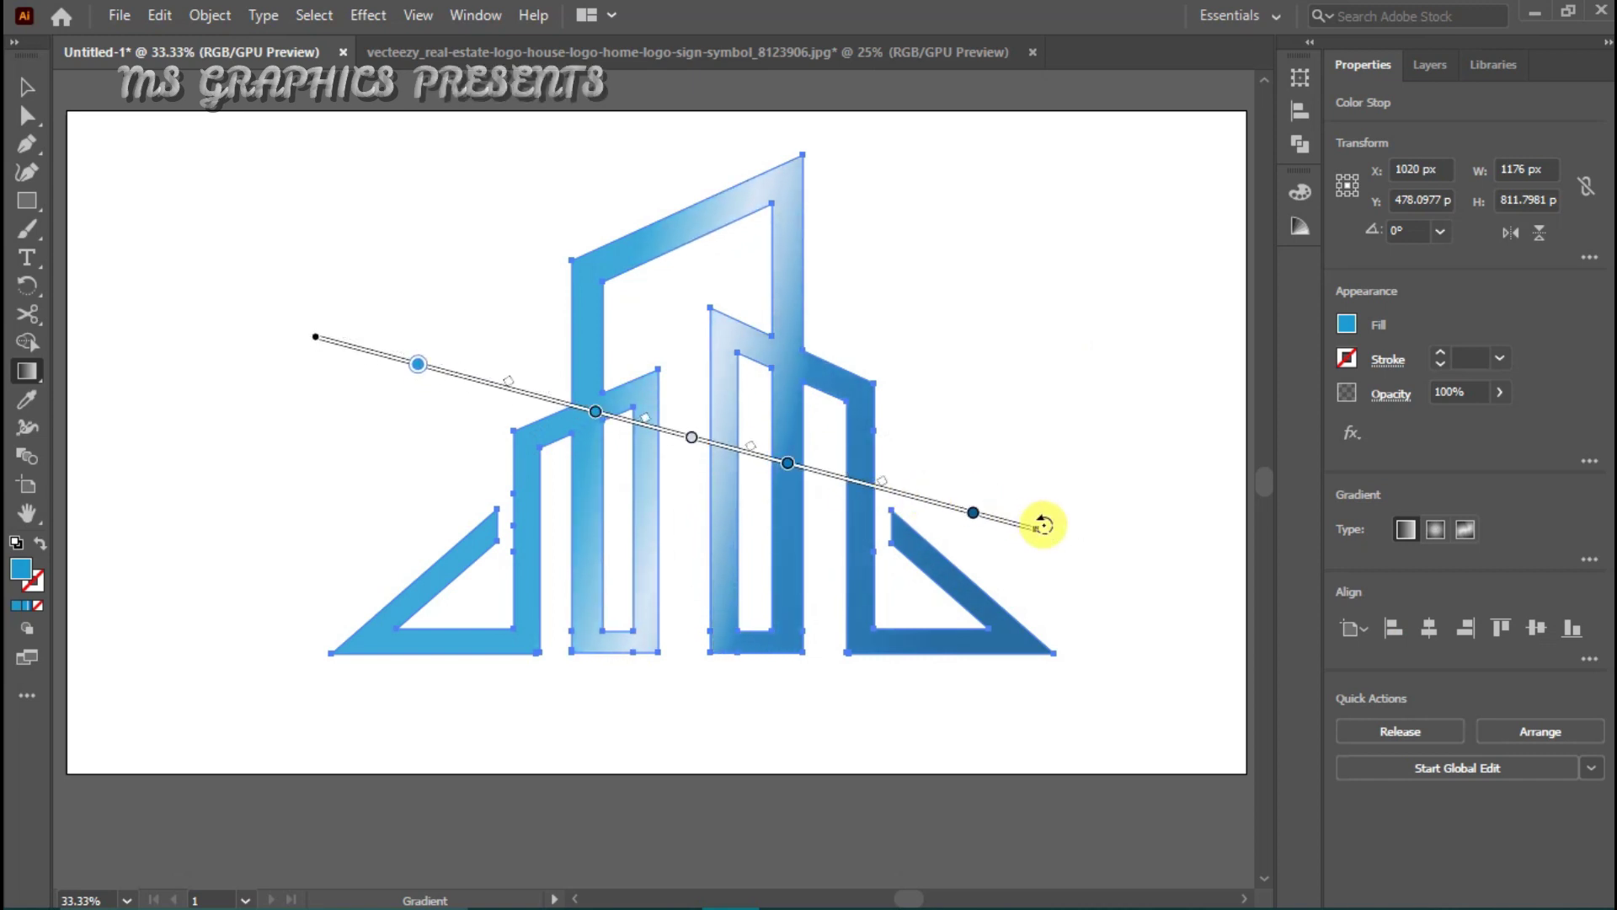
{"action": "left_click_drag", "start_coordinate": [1045, 527], "coordinate": [1051, 578]}
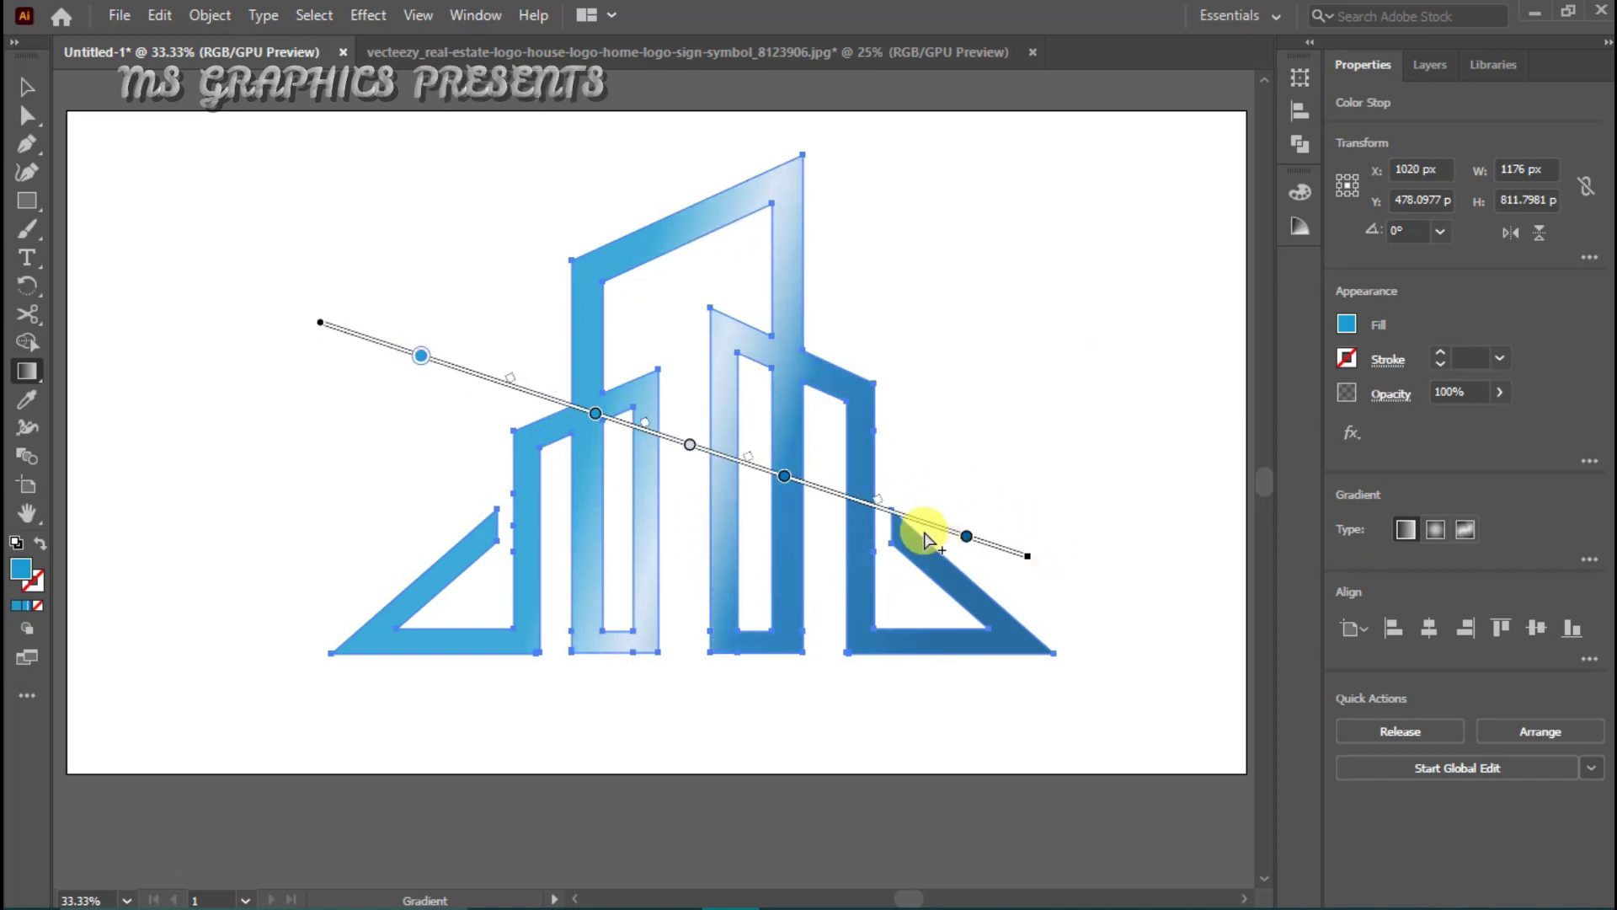
{"action": "left_click_drag", "start_coordinate": [897, 507], "coordinate": [910, 511]}
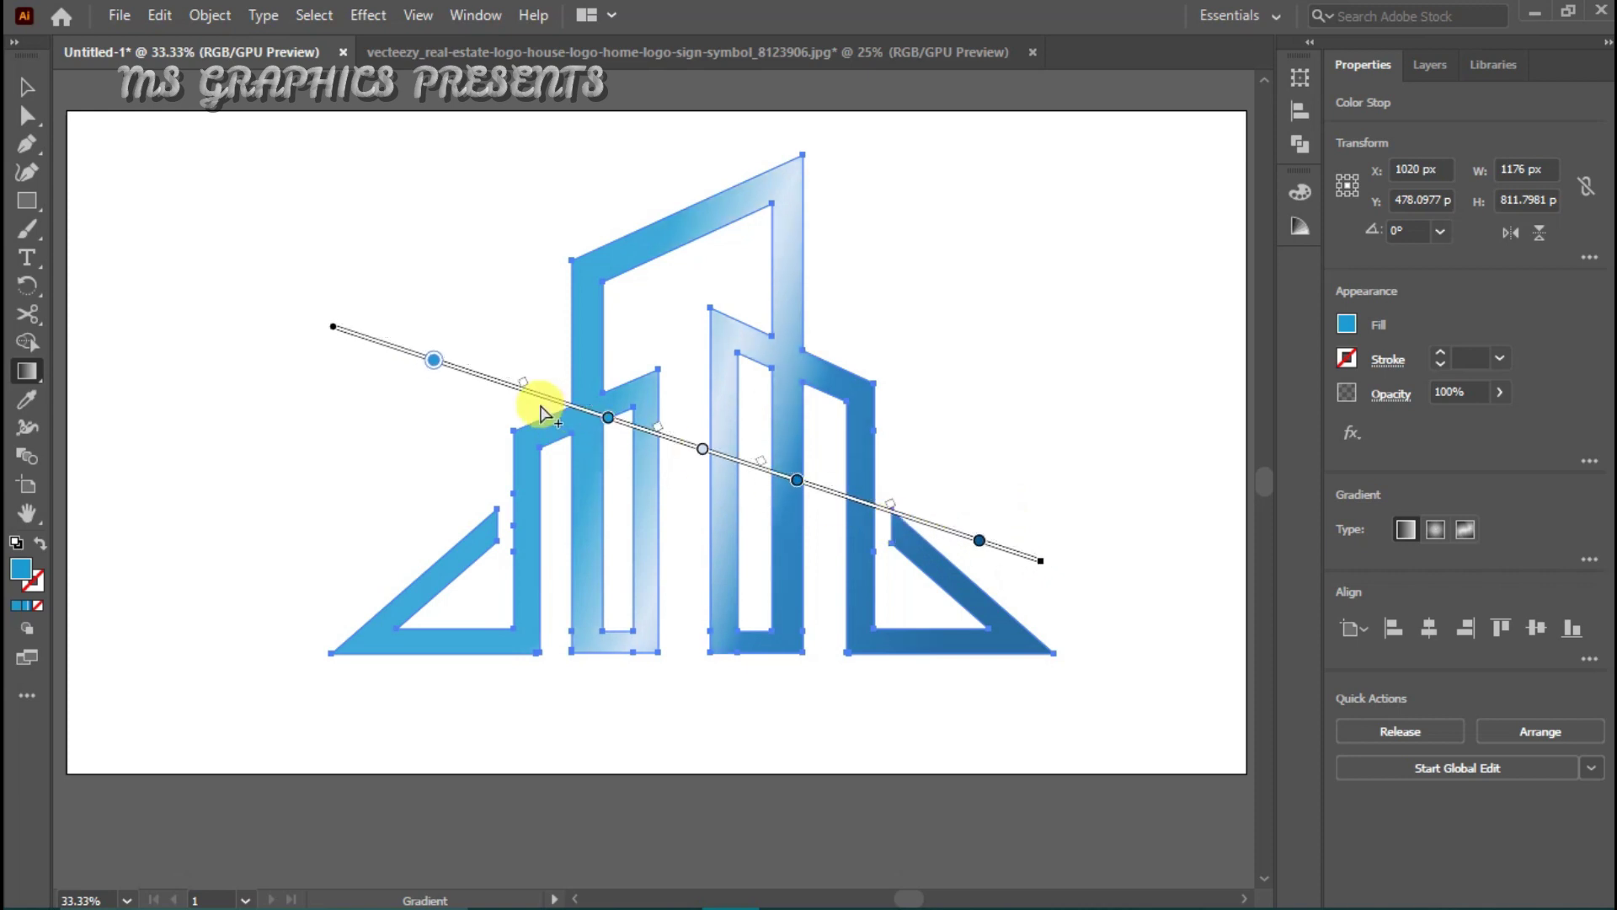
Step: Recolour the two gradient stops flanking the light centre stop to light orange, R=251 G=176 B=59
{"action": "double_click", "coordinate": [607, 417]}
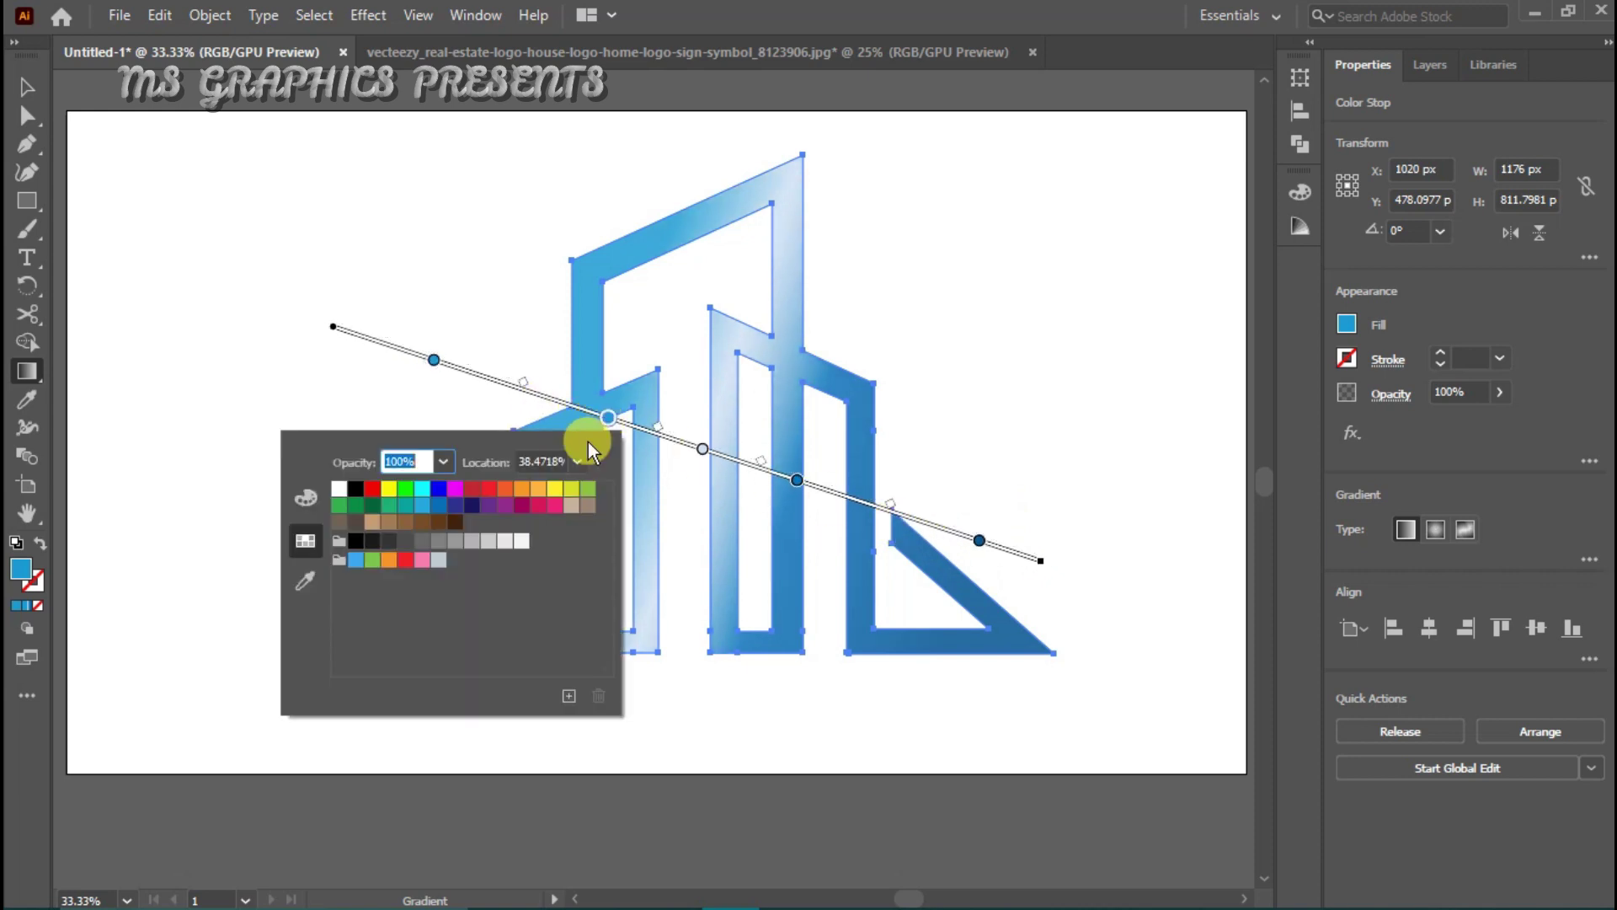
{"action": "left_click", "coordinate": [539, 491]}
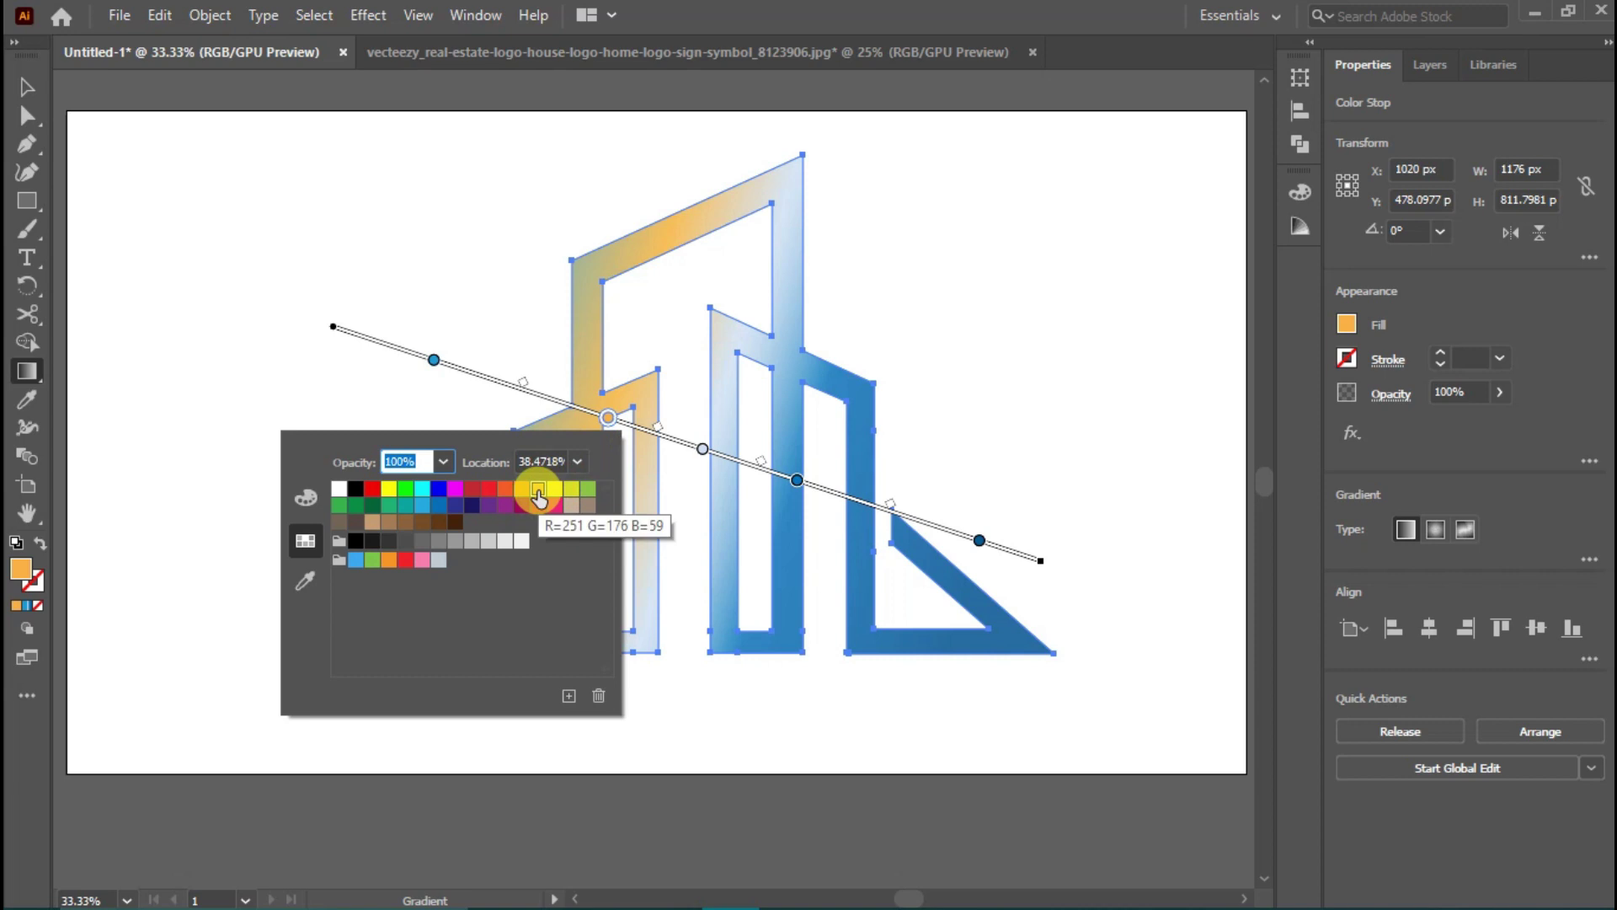
{"action": "left_click", "coordinate": [797, 480]}
{"action": "double_click", "coordinate": [797, 480]}
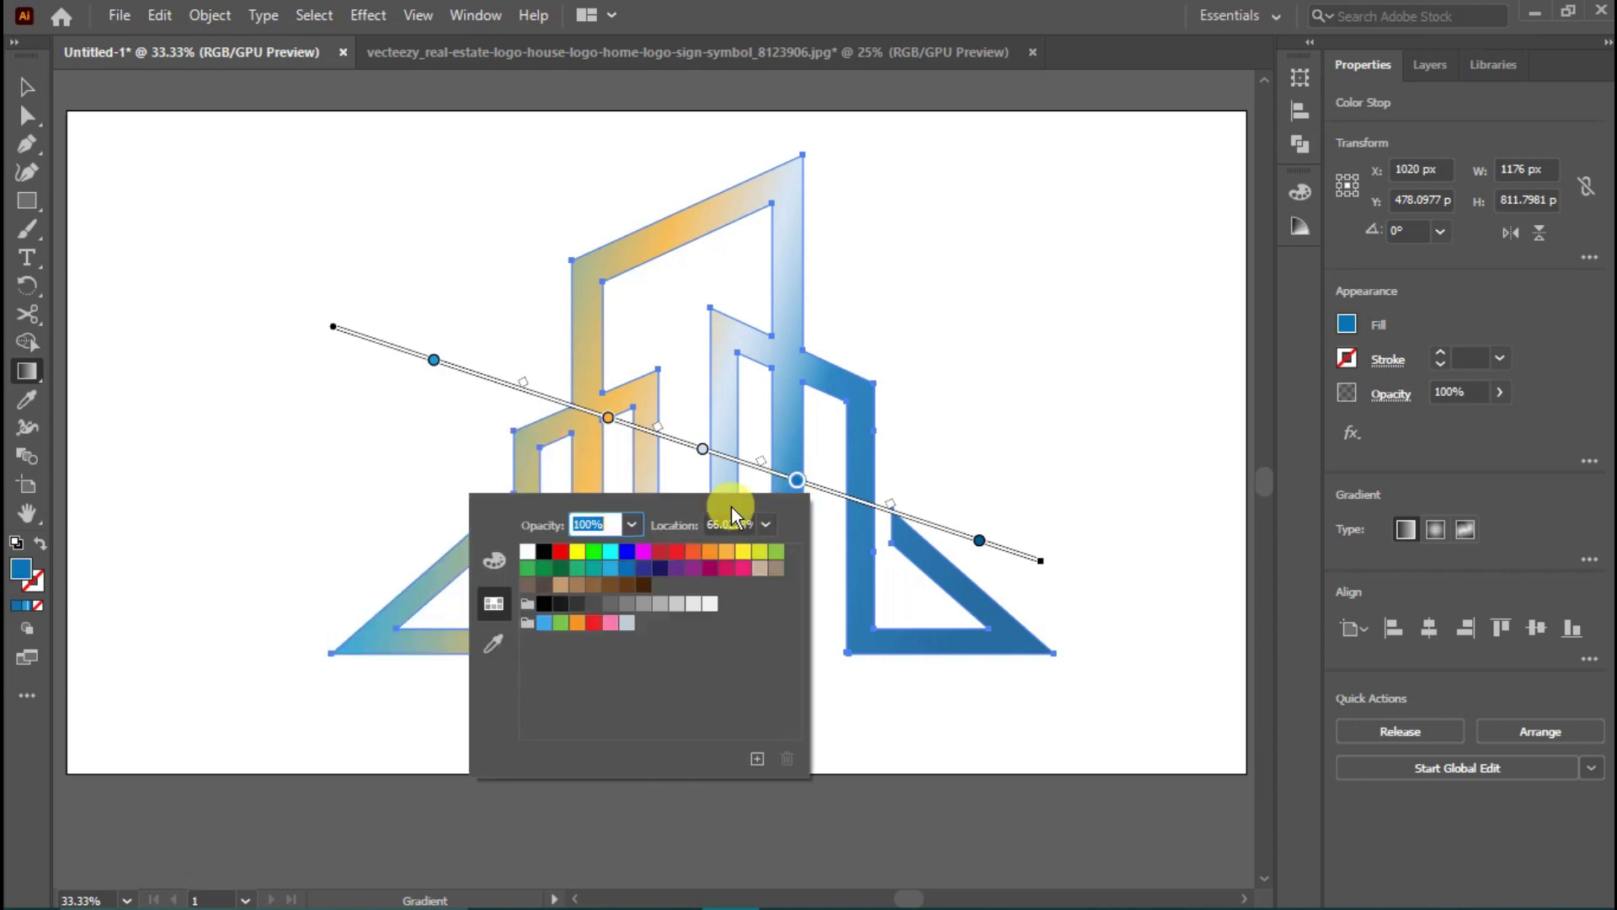
{"action": "left_click", "coordinate": [727, 556]}
Step: Recolour the outermost gradient stops at both ends to orange-red
{"action": "left_click", "coordinate": [979, 540]}
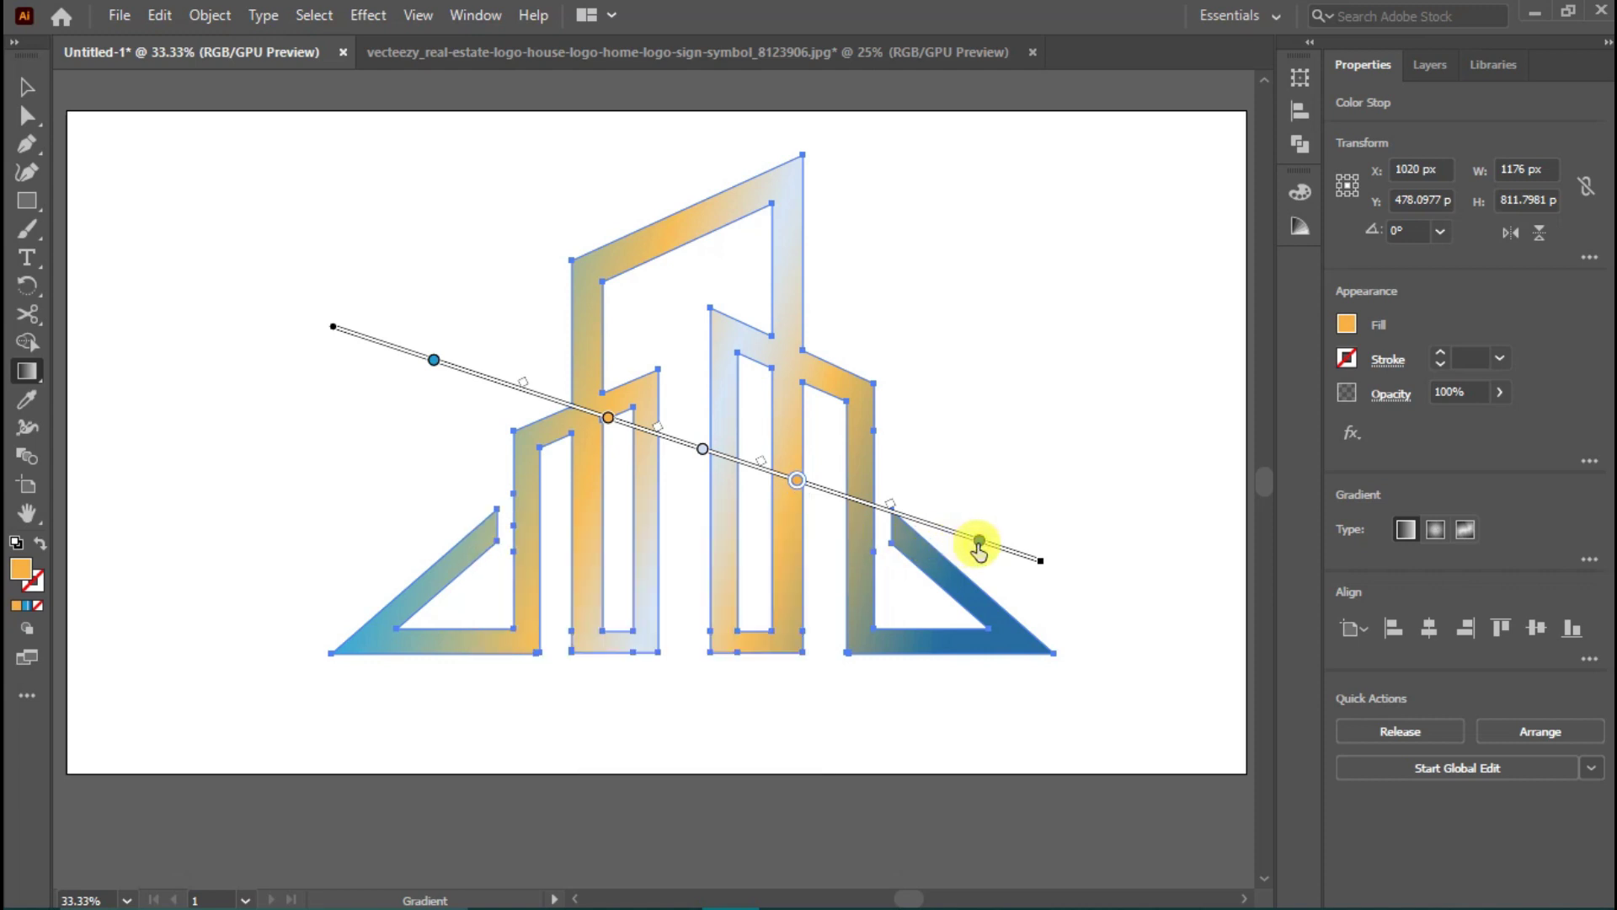
{"action": "double_click", "coordinate": [979, 540]}
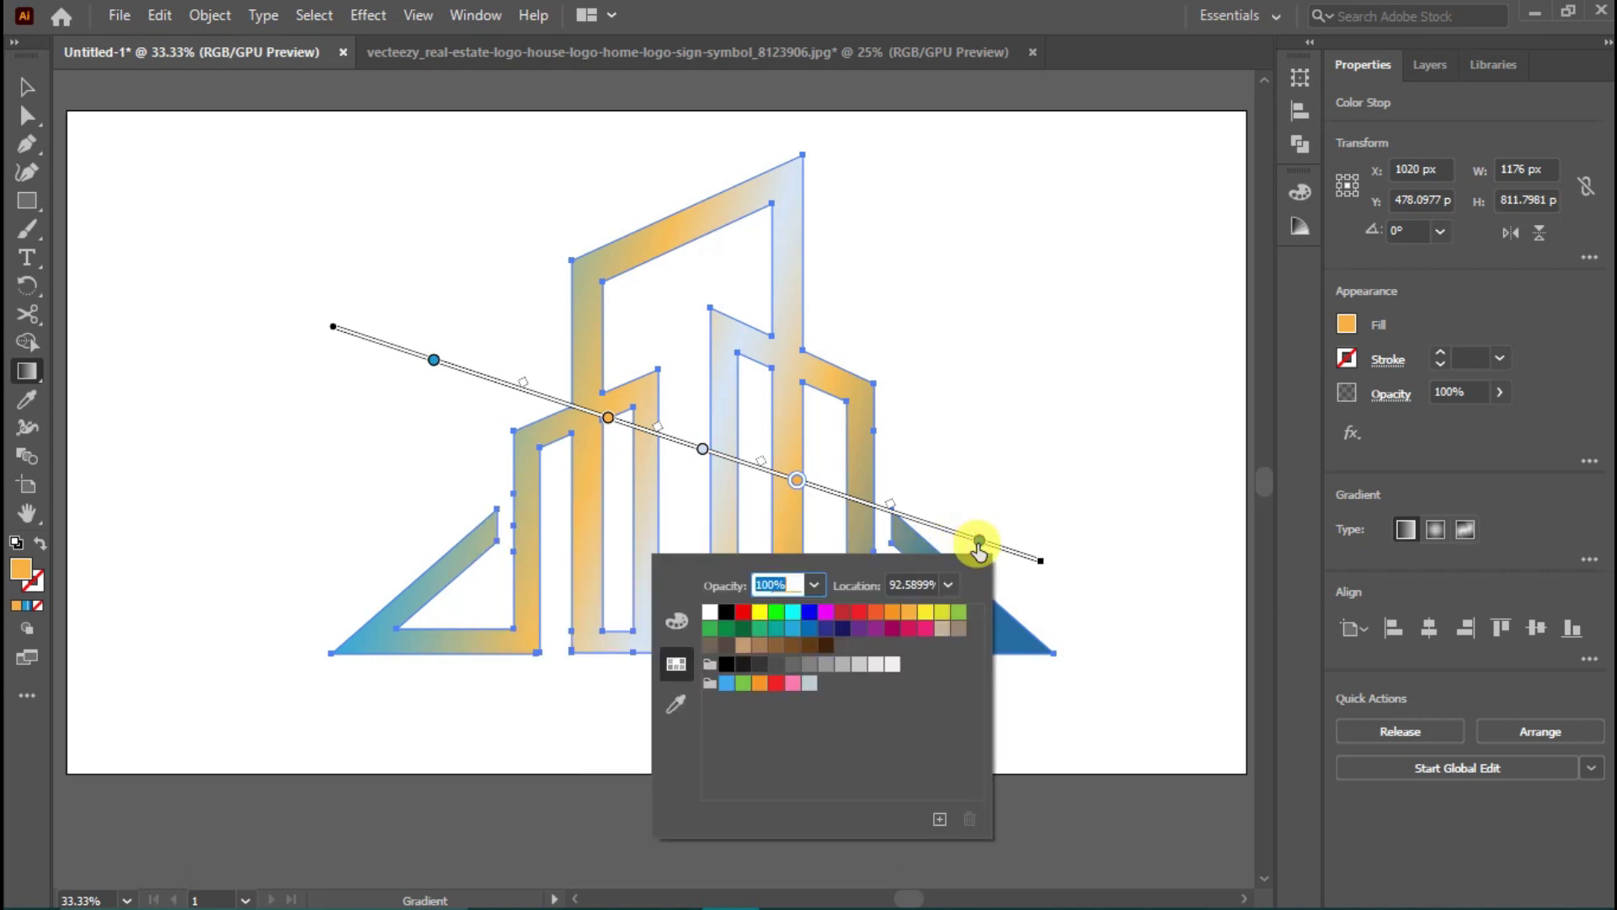
{"action": "left_click", "coordinate": [886, 613]}
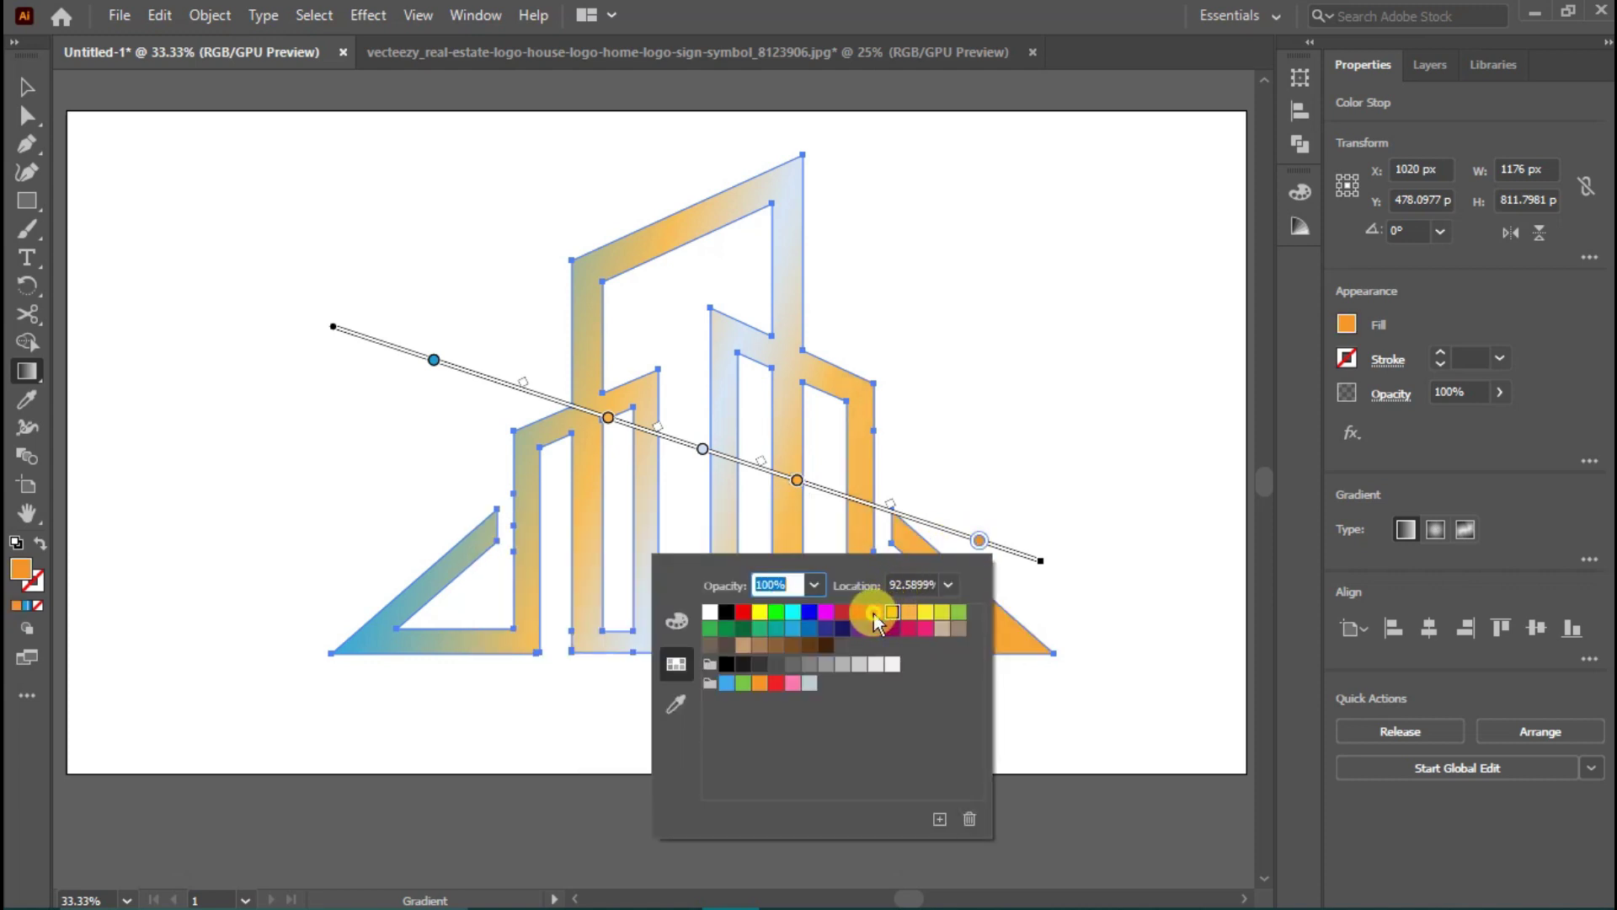
{"action": "left_click", "coordinate": [875, 615]}
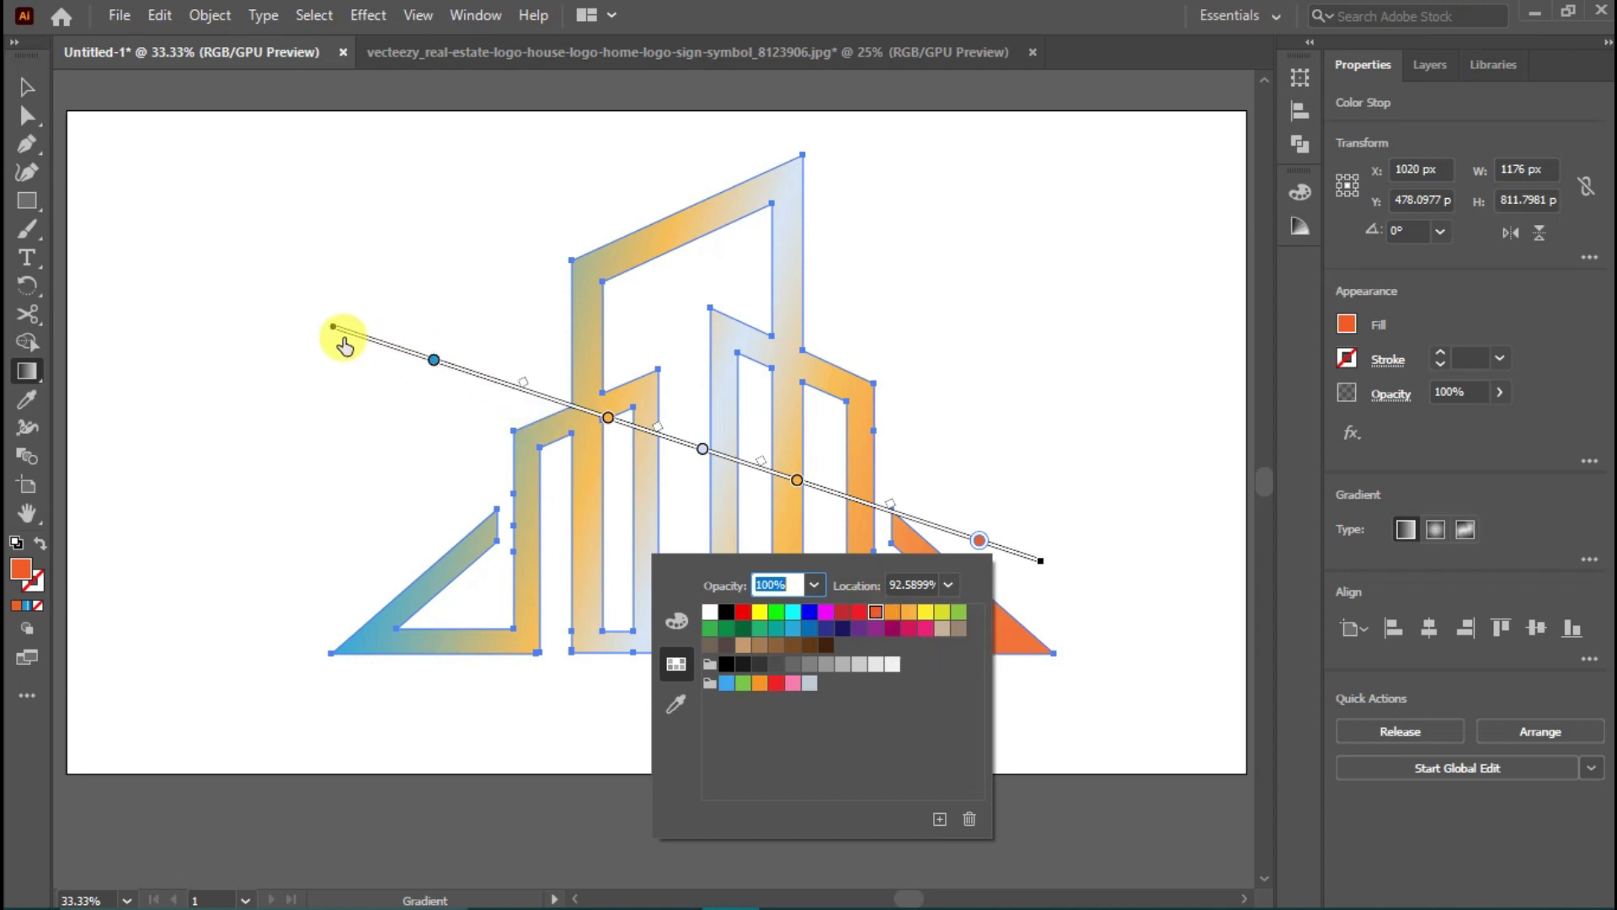
{"action": "double_click", "coordinate": [431, 362]}
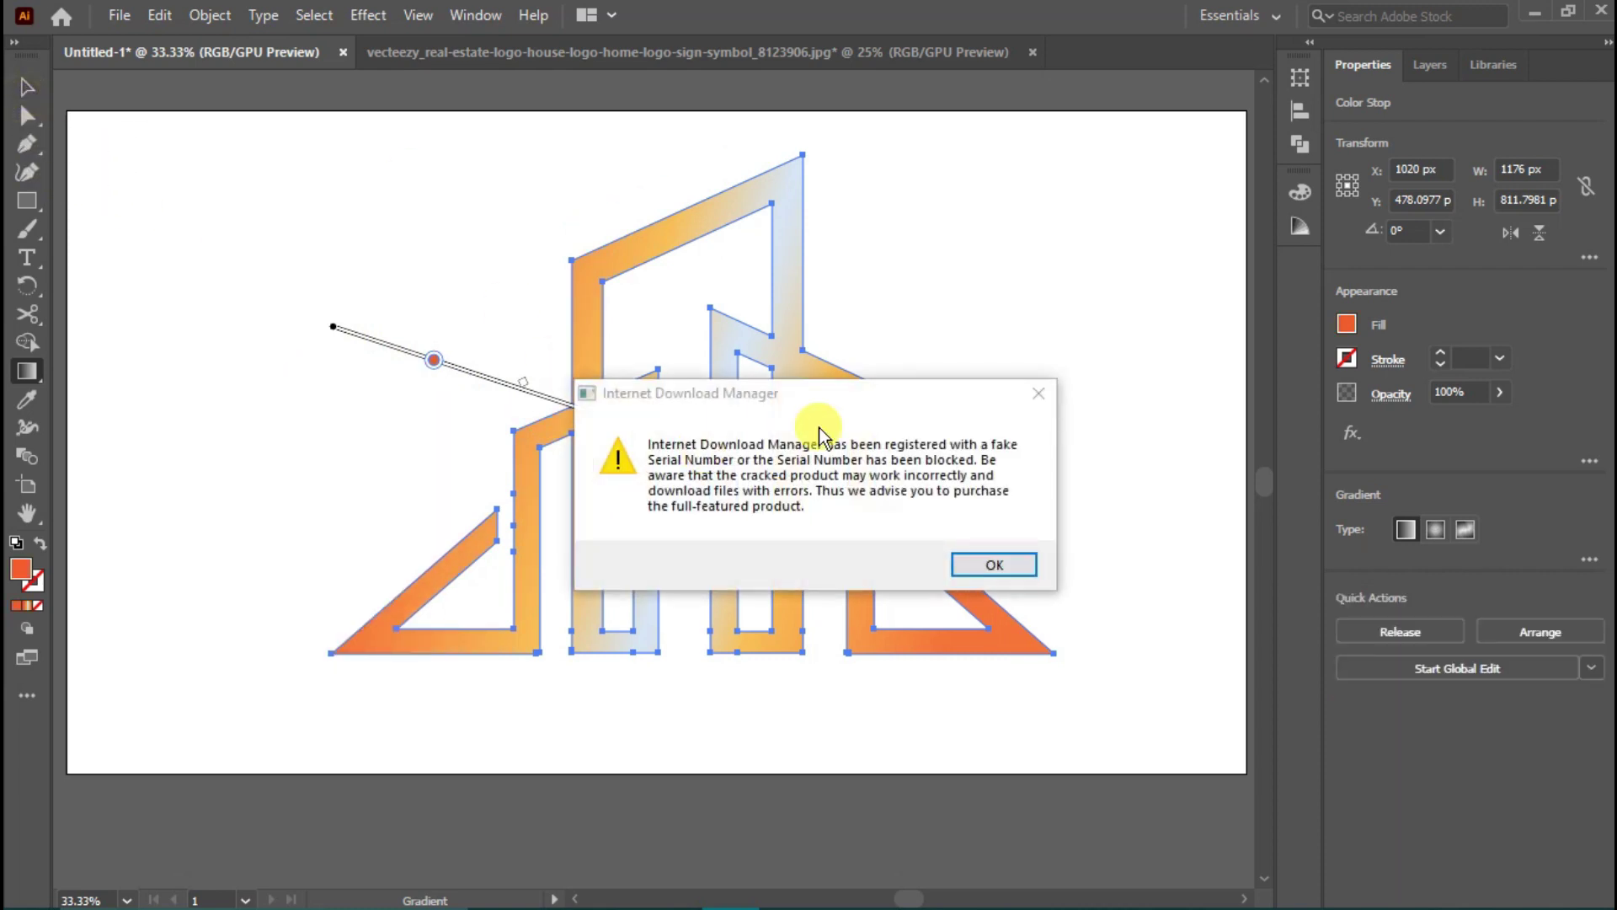
Step: Dismiss the download manager warning and recolour the gradient's centre stop to a soft light orange, F4C17D
{"action": "left_click", "coordinate": [1038, 394]}
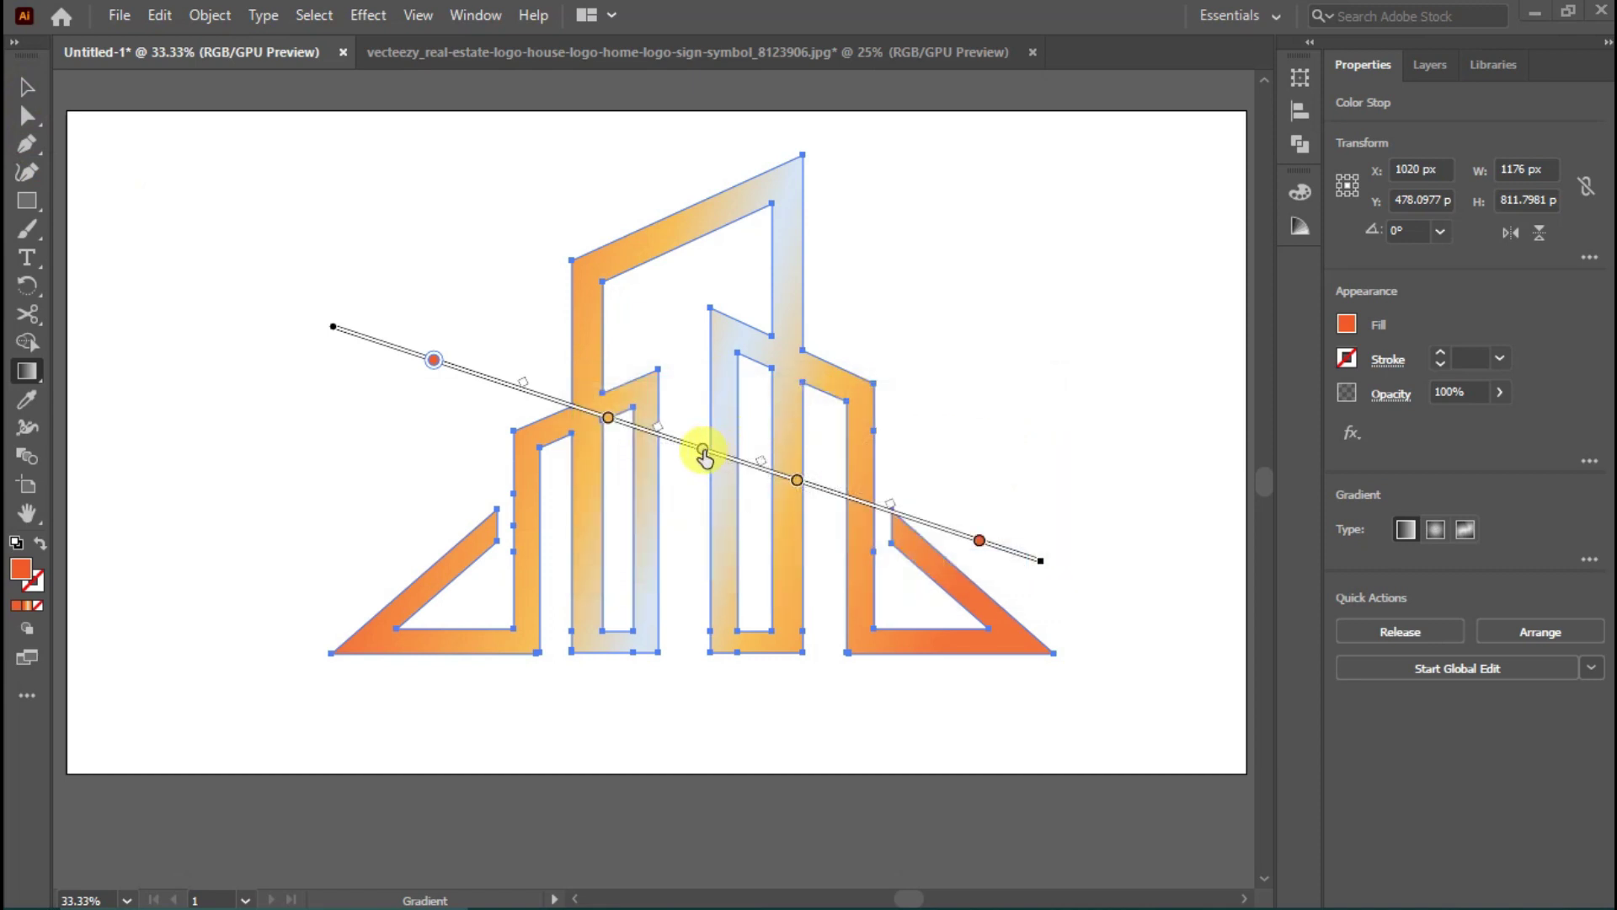
{"action": "double_click", "coordinate": [703, 454]}
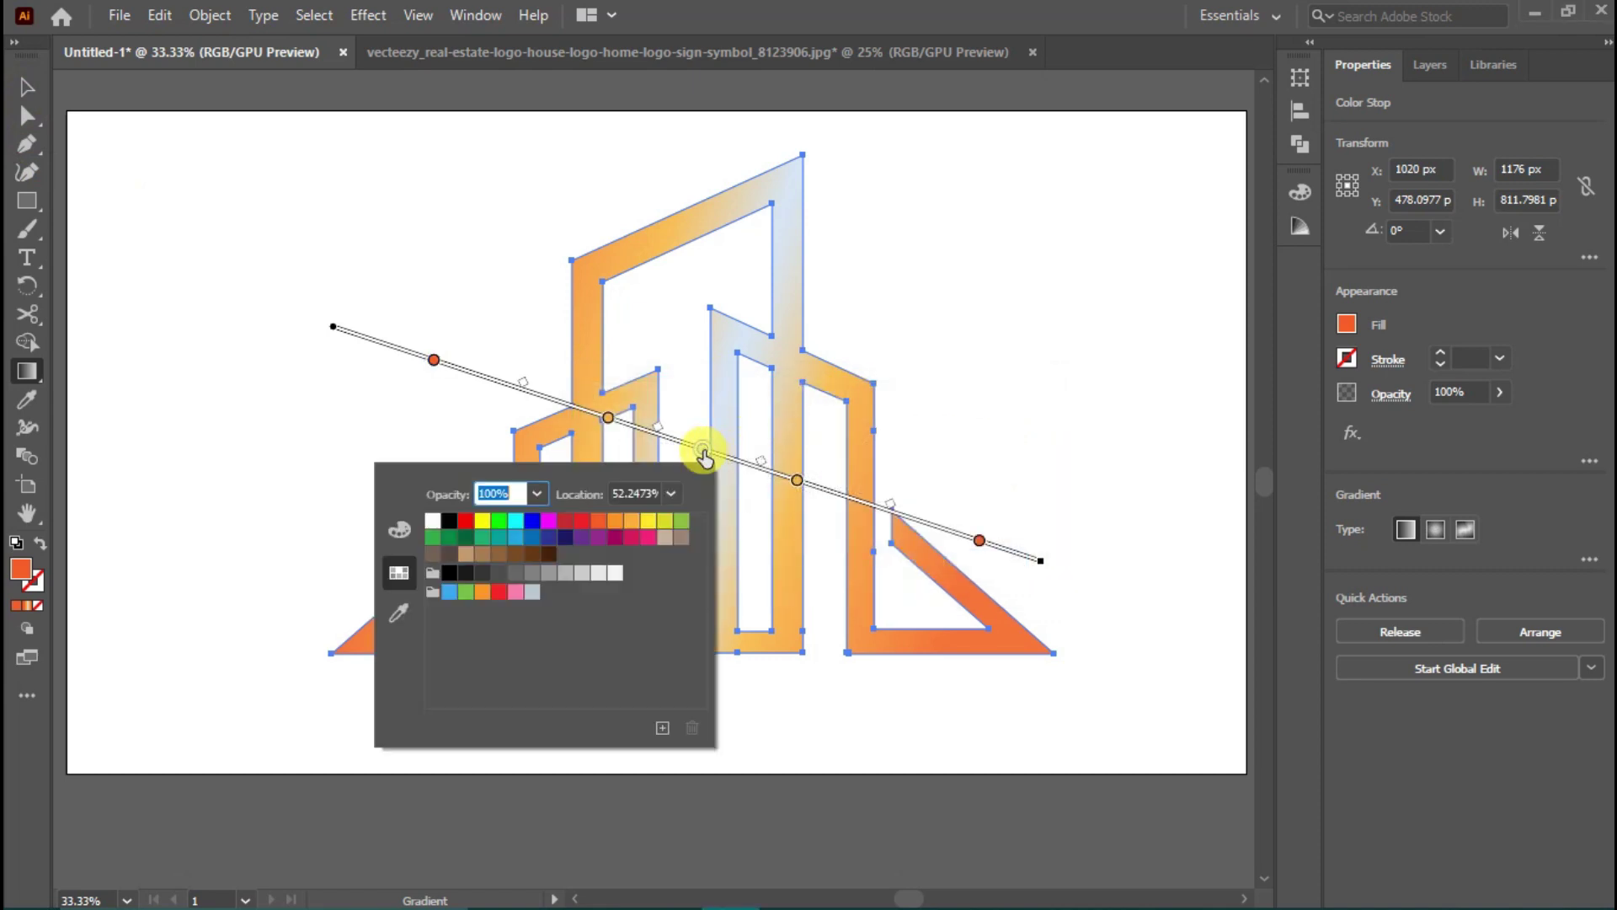
{"action": "left_click", "coordinate": [649, 524]}
{"action": "left_click", "coordinate": [632, 522]}
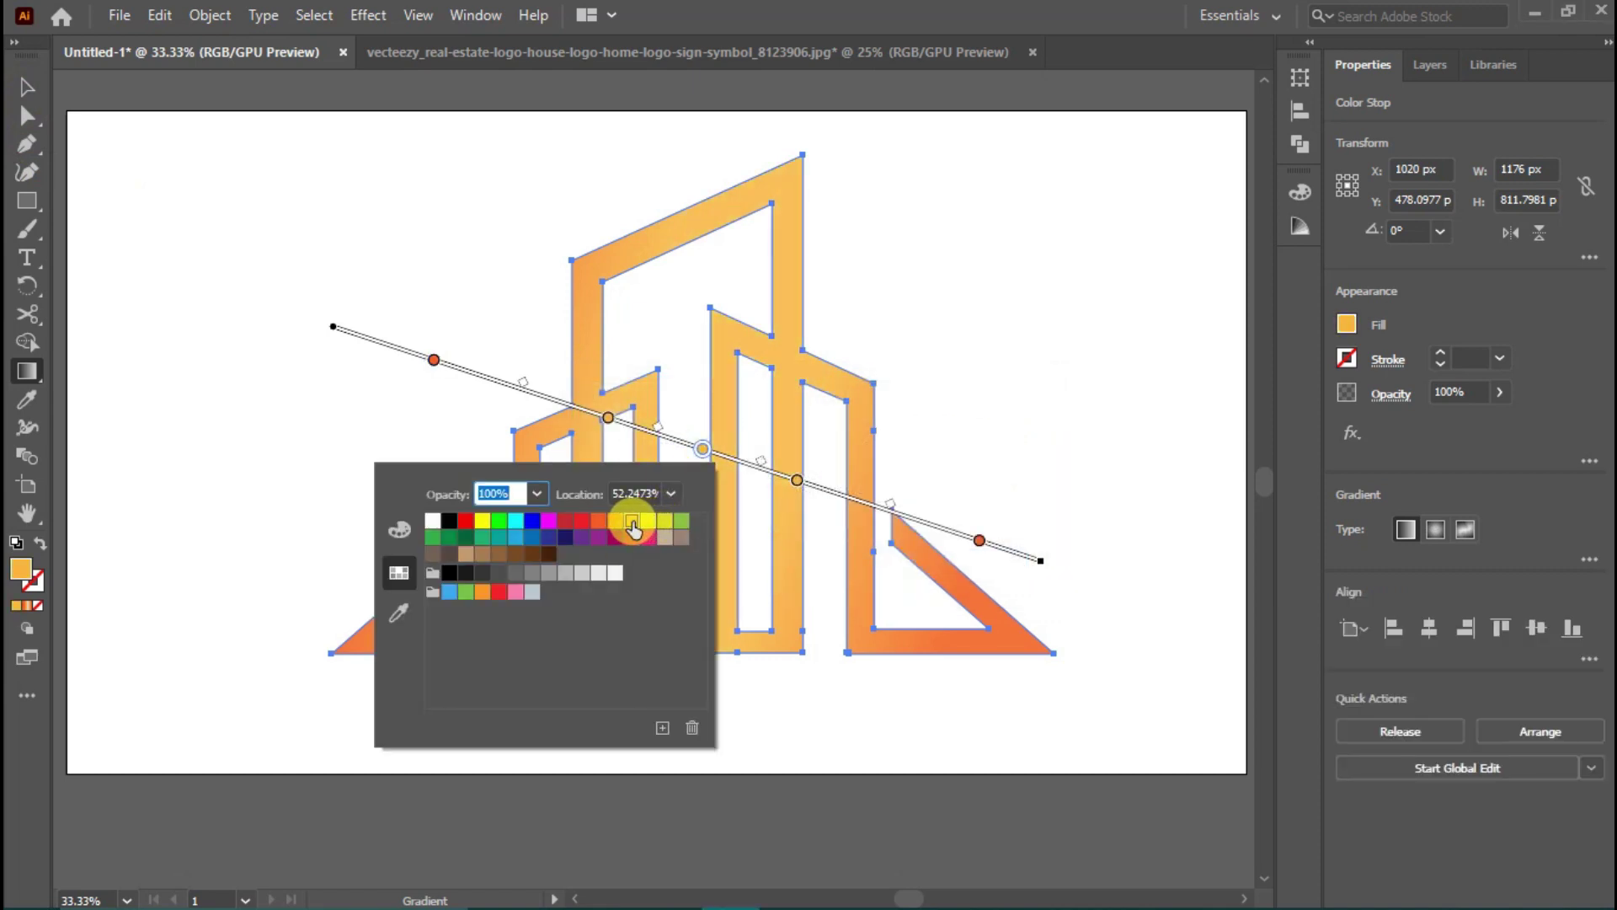
{"action": "double_click", "coordinate": [21, 571]}
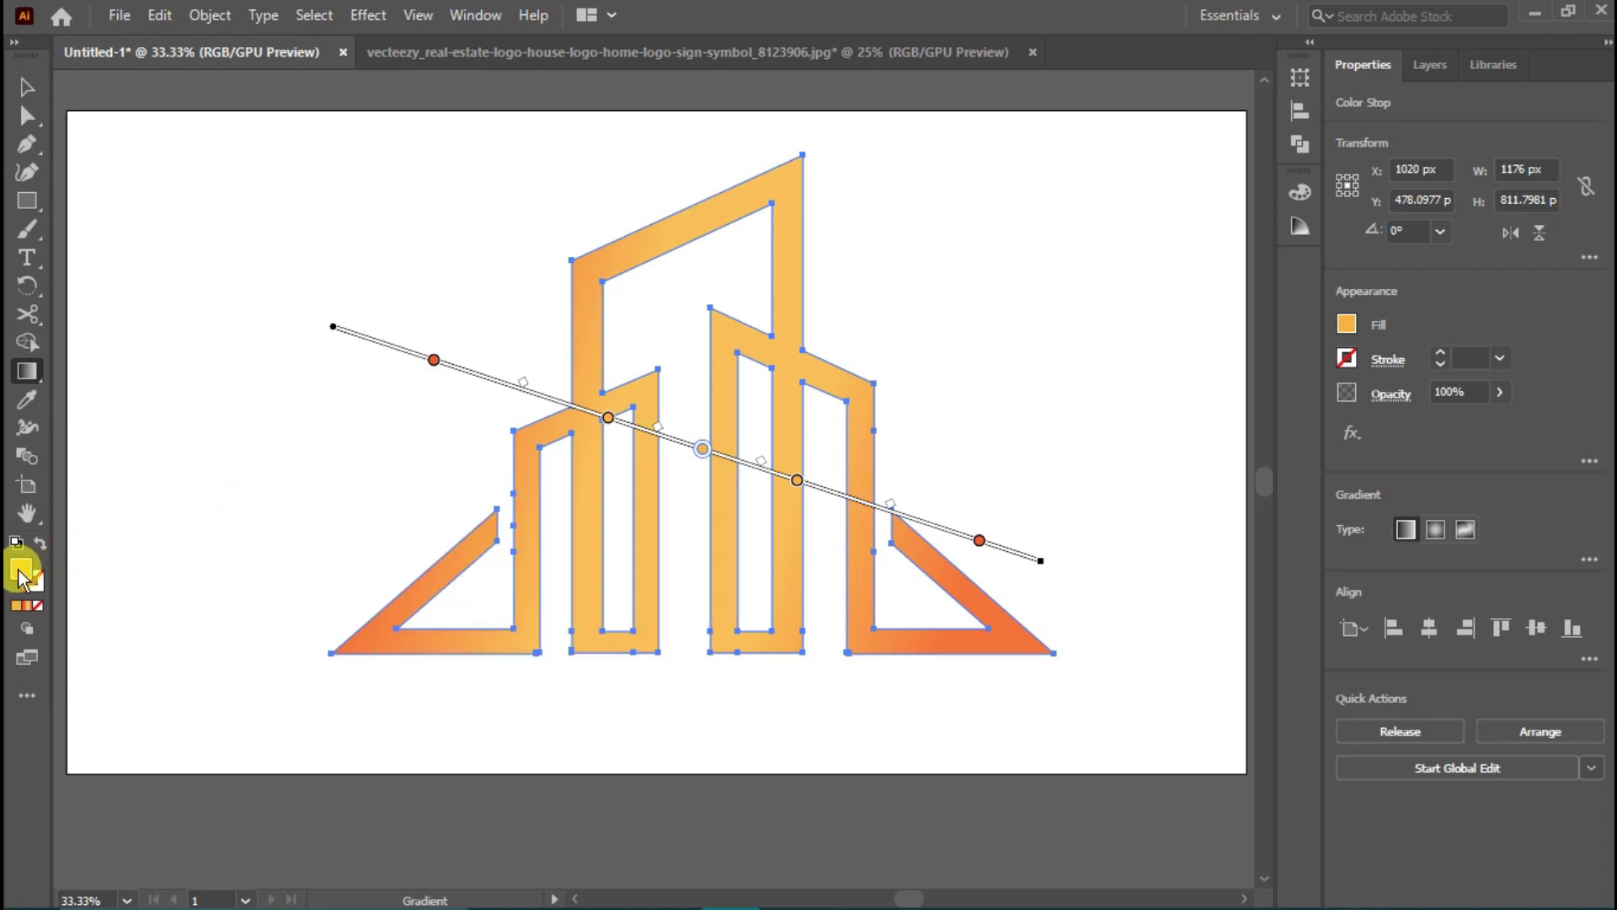
{"action": "left_click", "coordinate": [670, 318]}
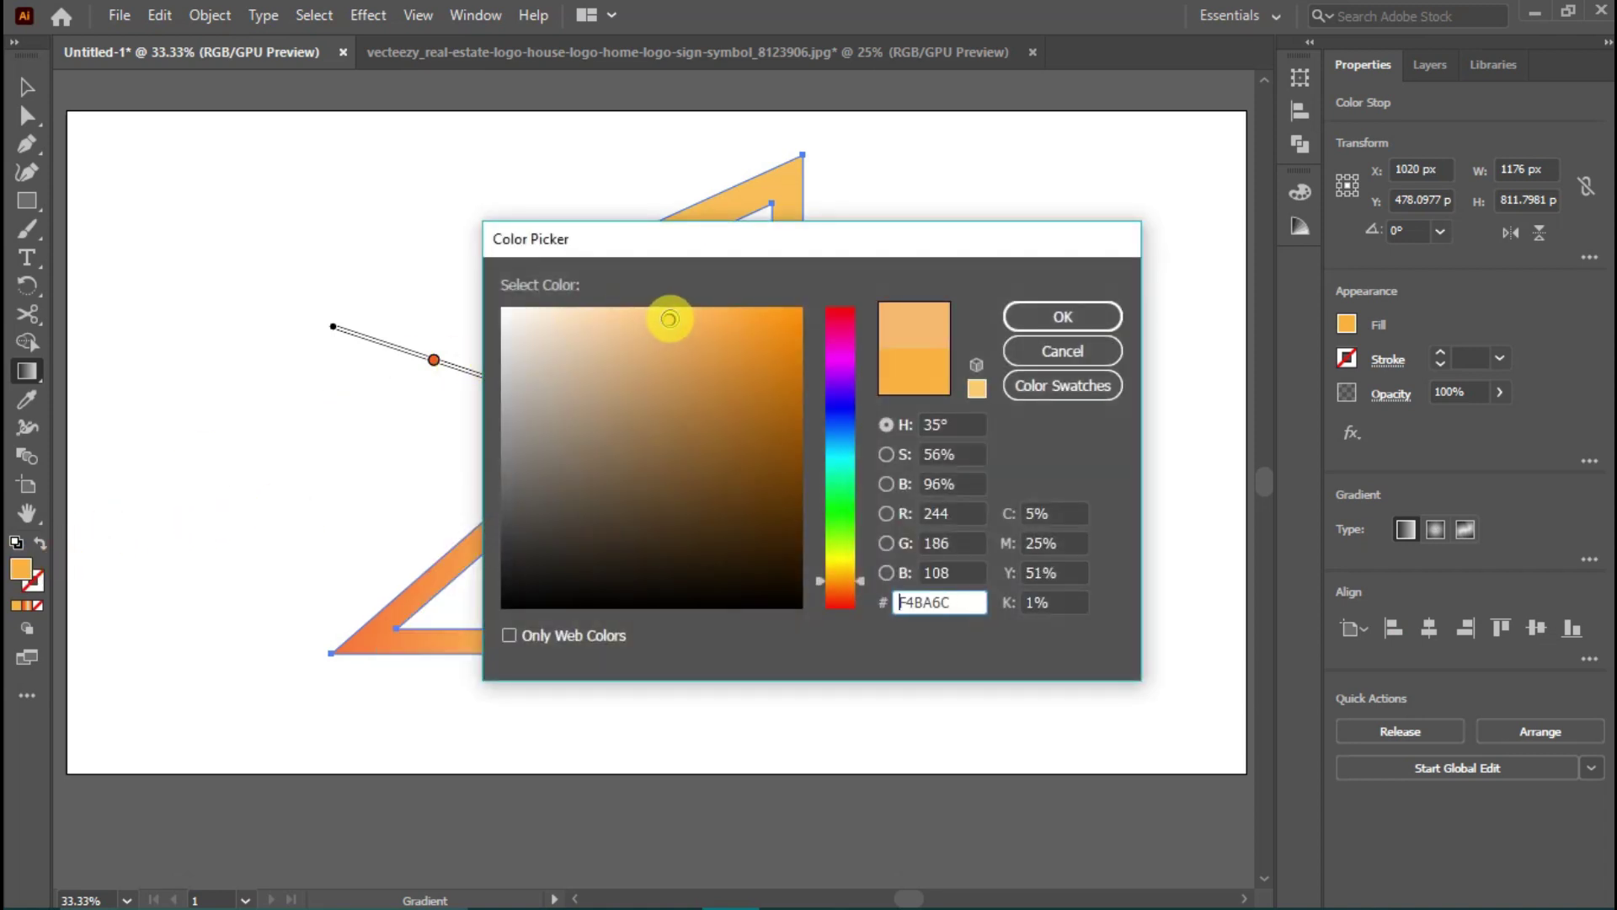
{"action": "left_click", "coordinate": [1085, 325]}
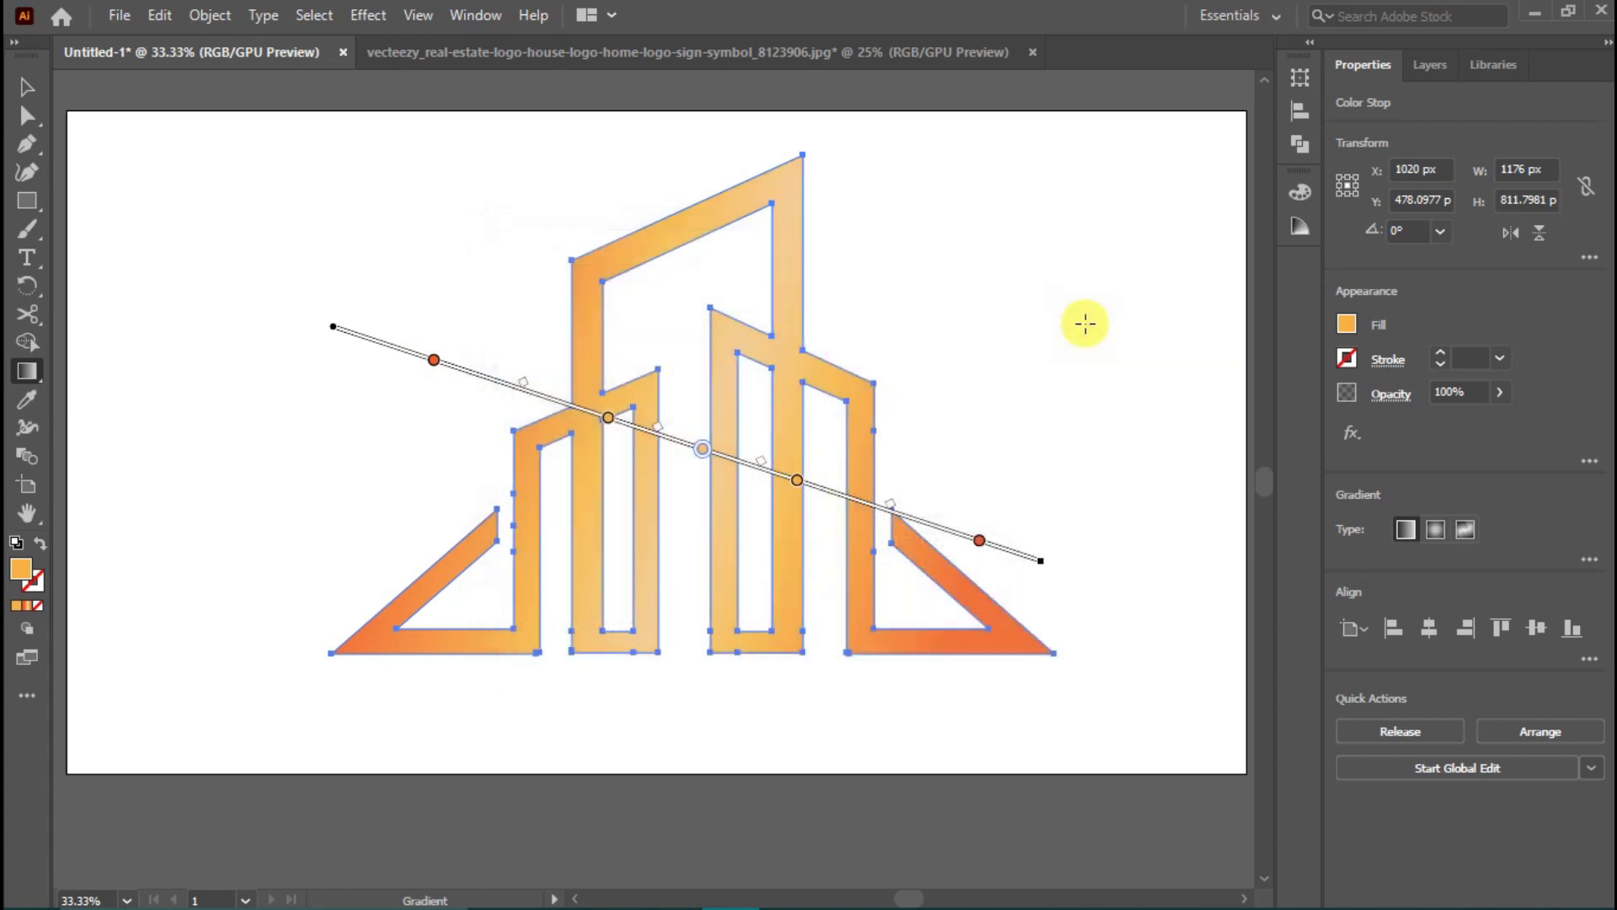
Step: Lighten the gradient's centre stop further to a pale peach
{"action": "double_click", "coordinate": [704, 450]}
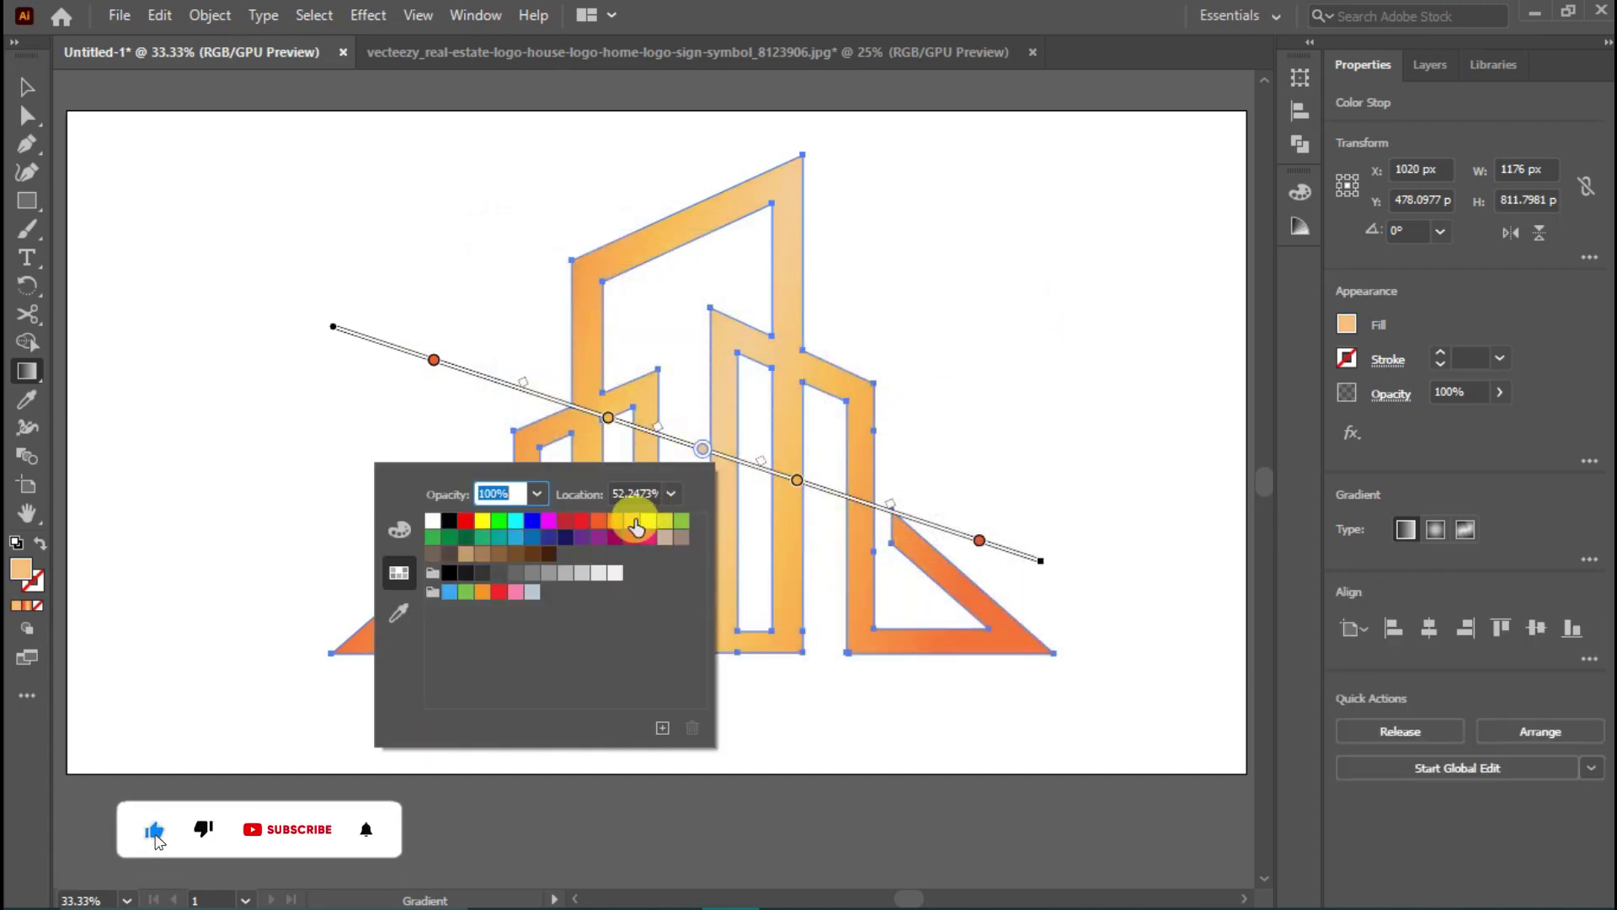
{"action": "left_click", "coordinate": [705, 435]}
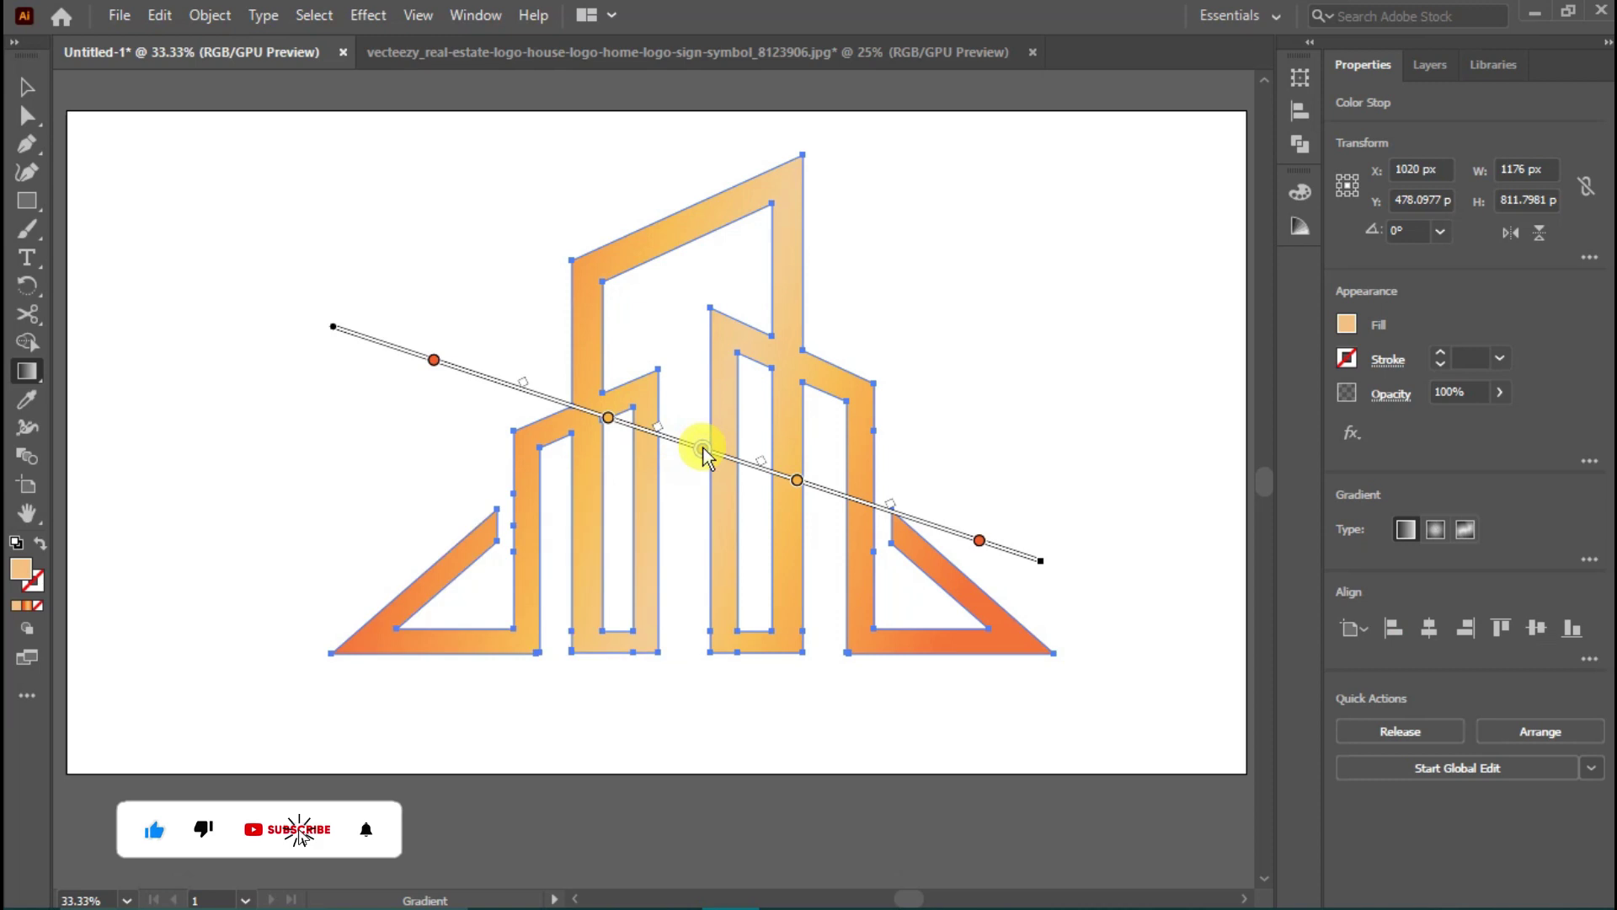
{"action": "double_click", "coordinate": [21, 573]}
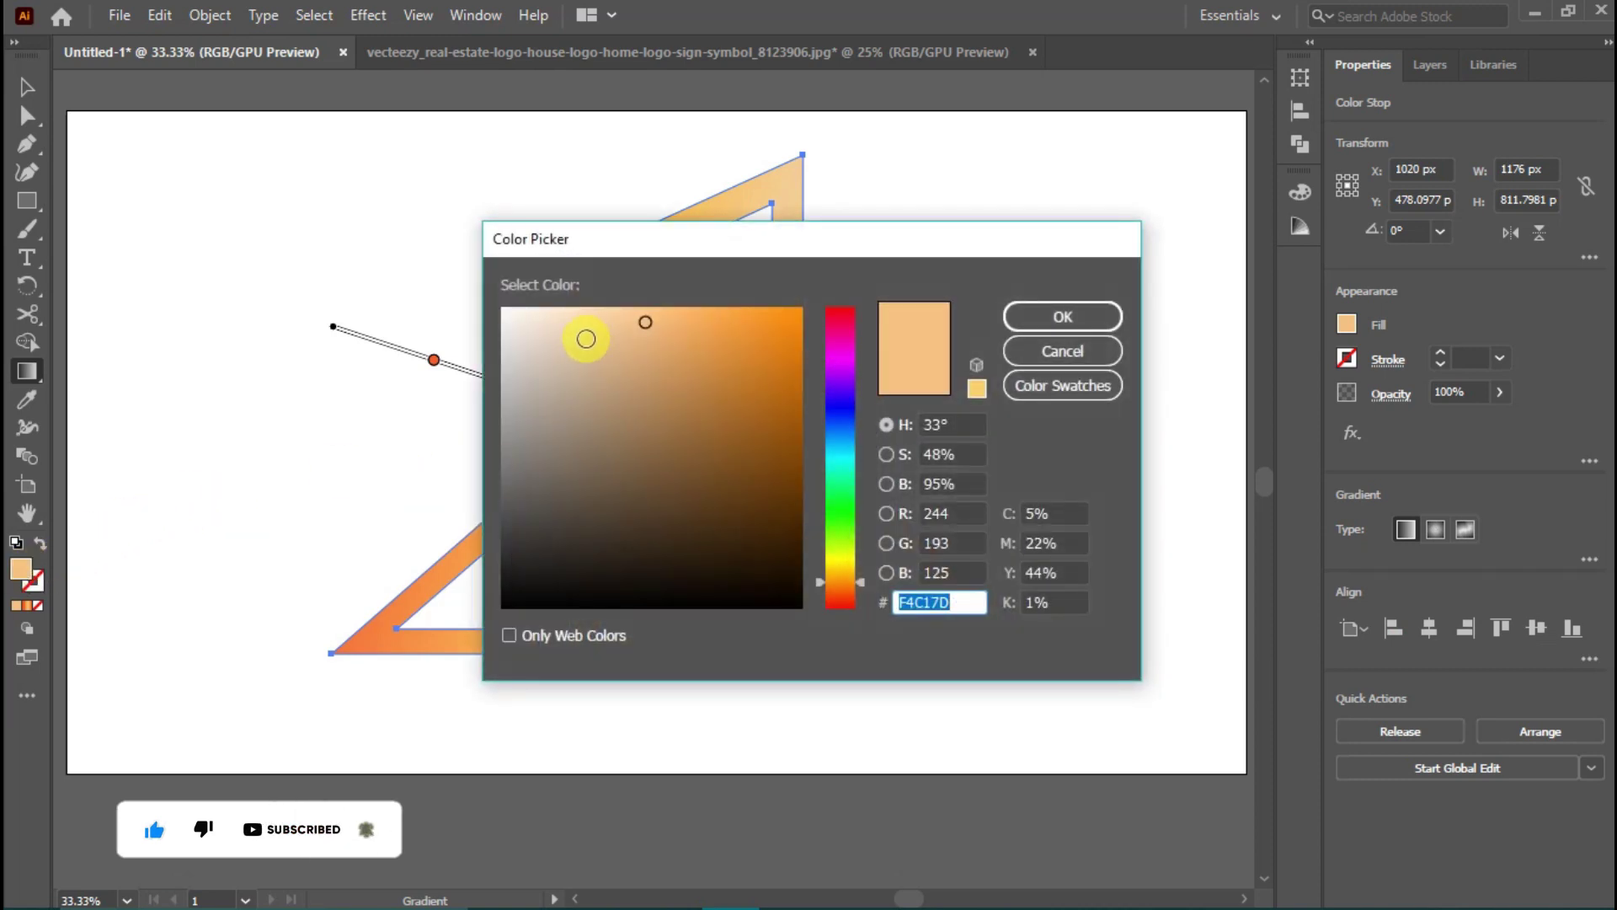
{"action": "left_click", "coordinate": [580, 315]}
{"action": "left_click", "coordinate": [1036, 315]}
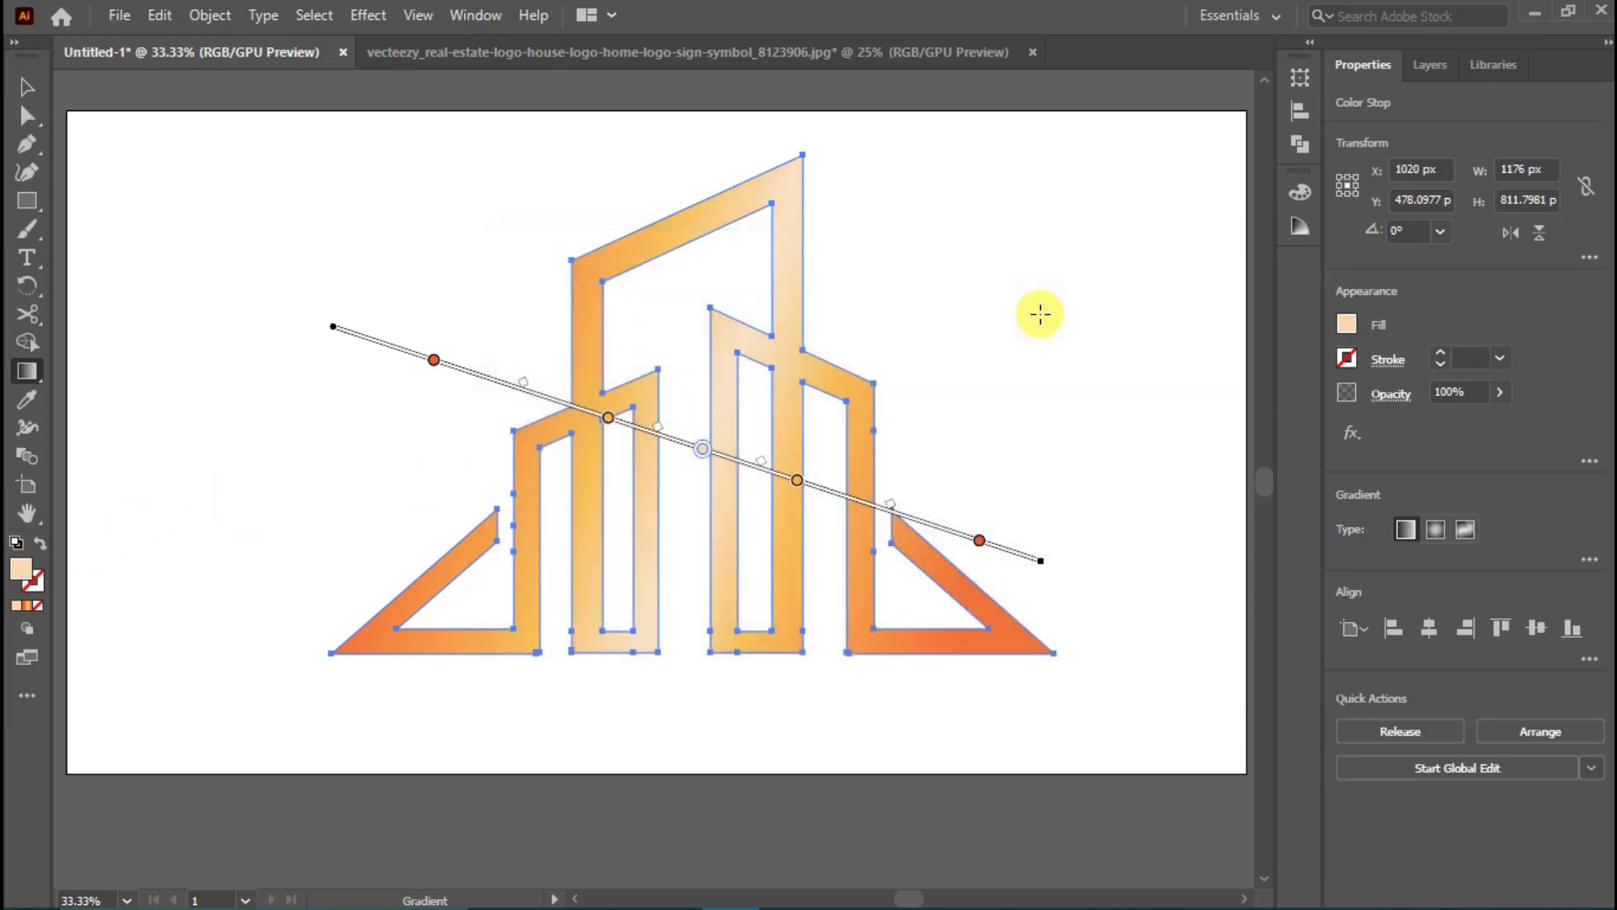
{"action": "left_click", "coordinate": [27, 86]}
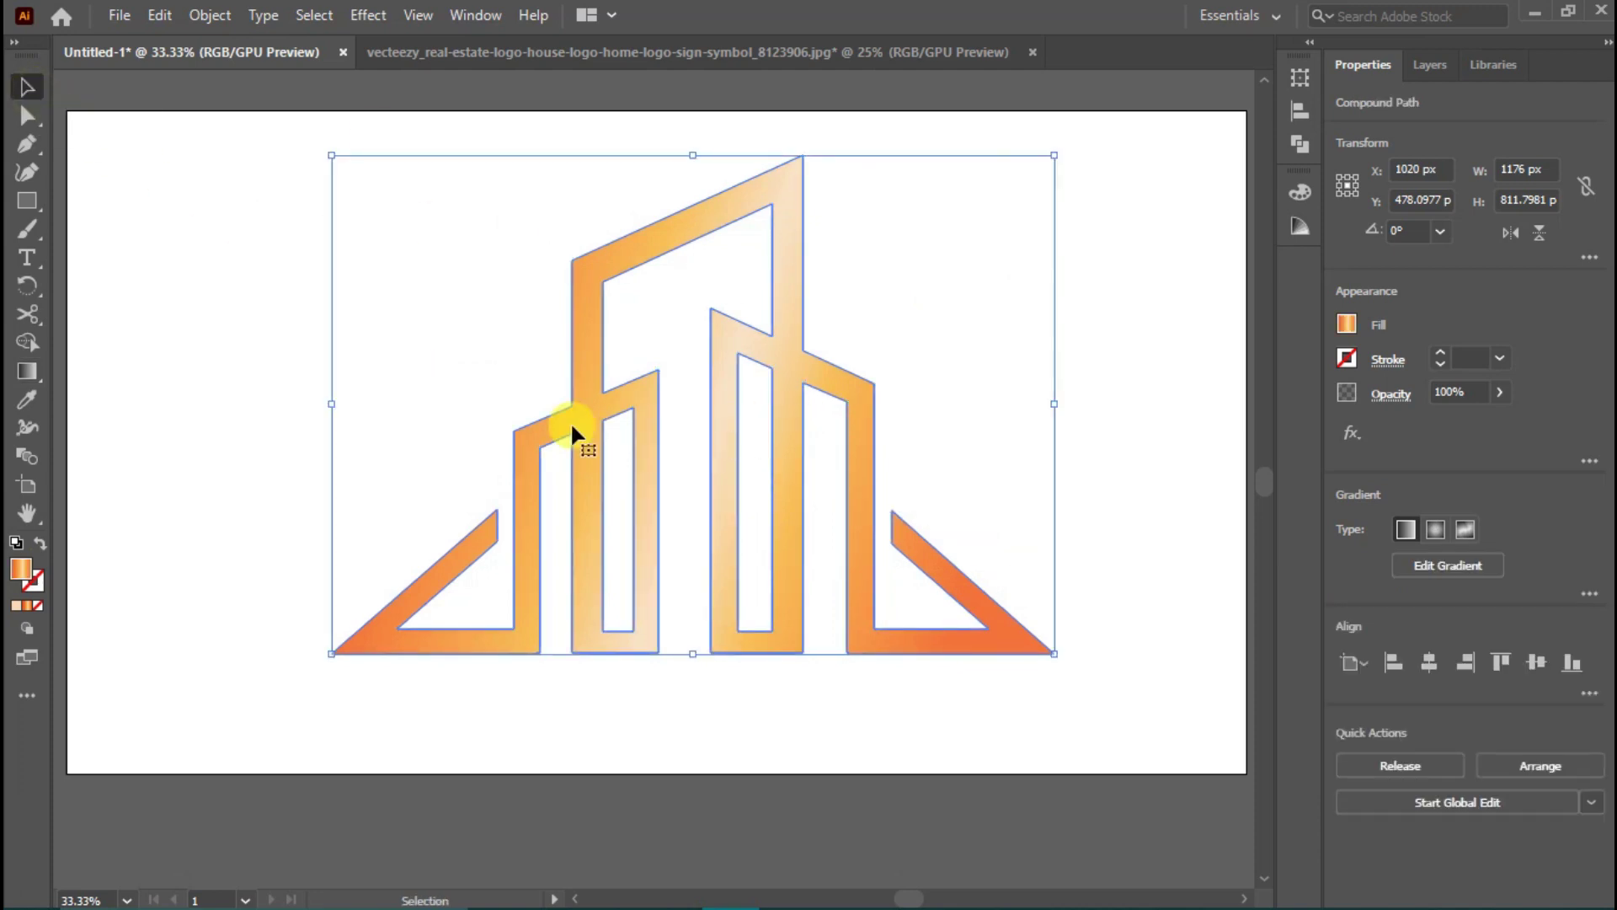
Step: Recolour the gradient's centre stop to white for a highlight across the buildings
{"action": "left_click", "coordinate": [26, 372]}
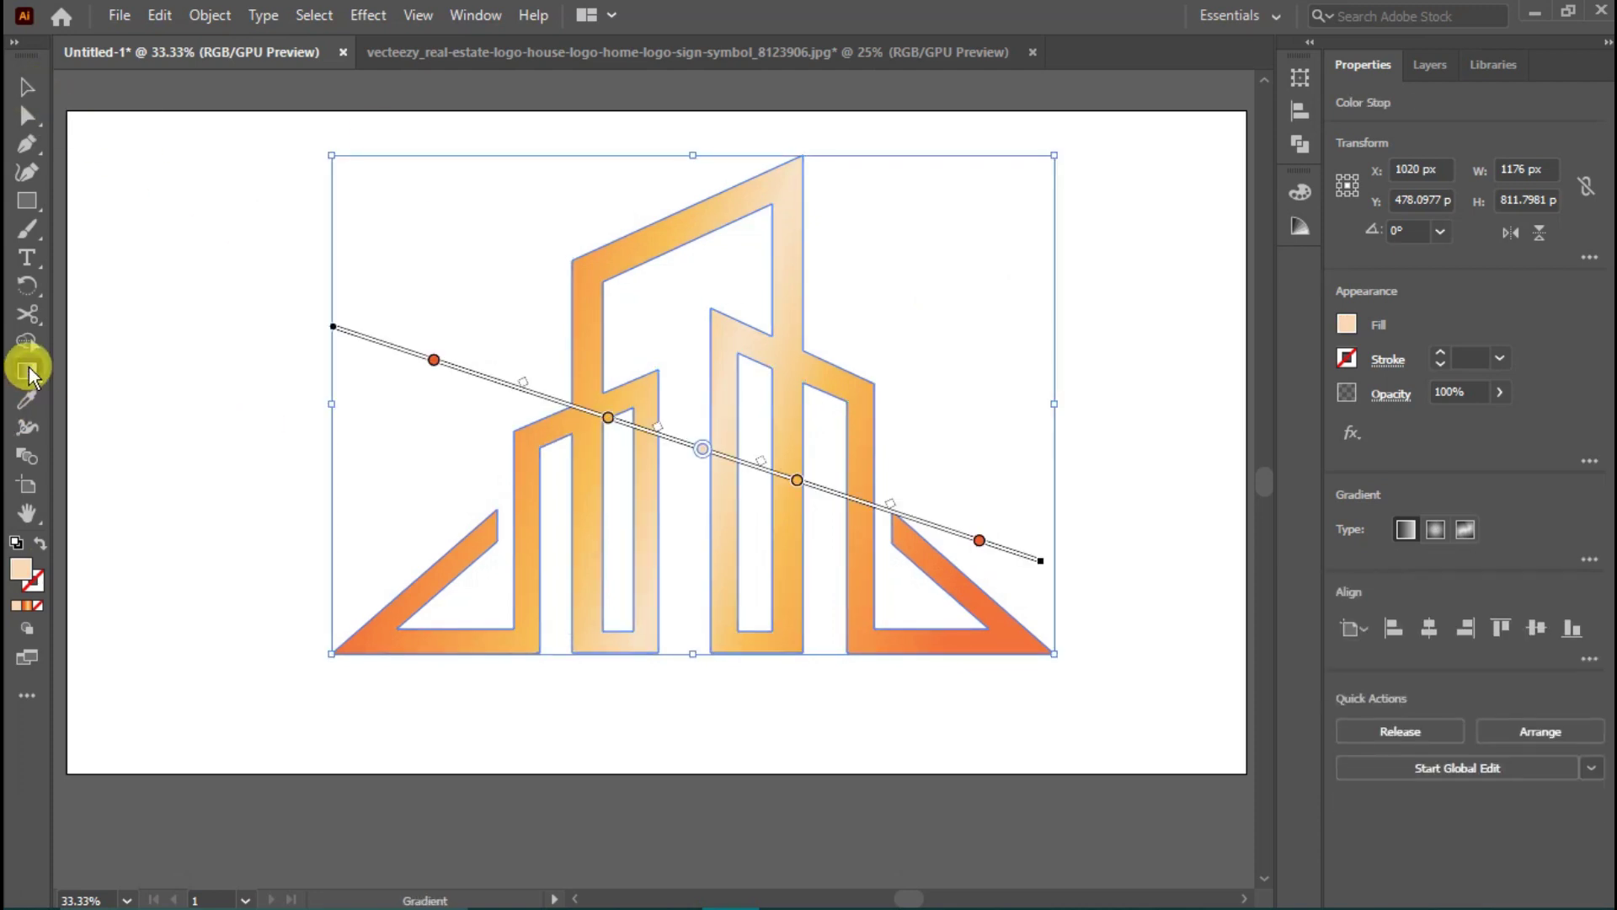
{"action": "double_click", "coordinate": [704, 450]}
{"action": "left_click", "coordinate": [433, 522]}
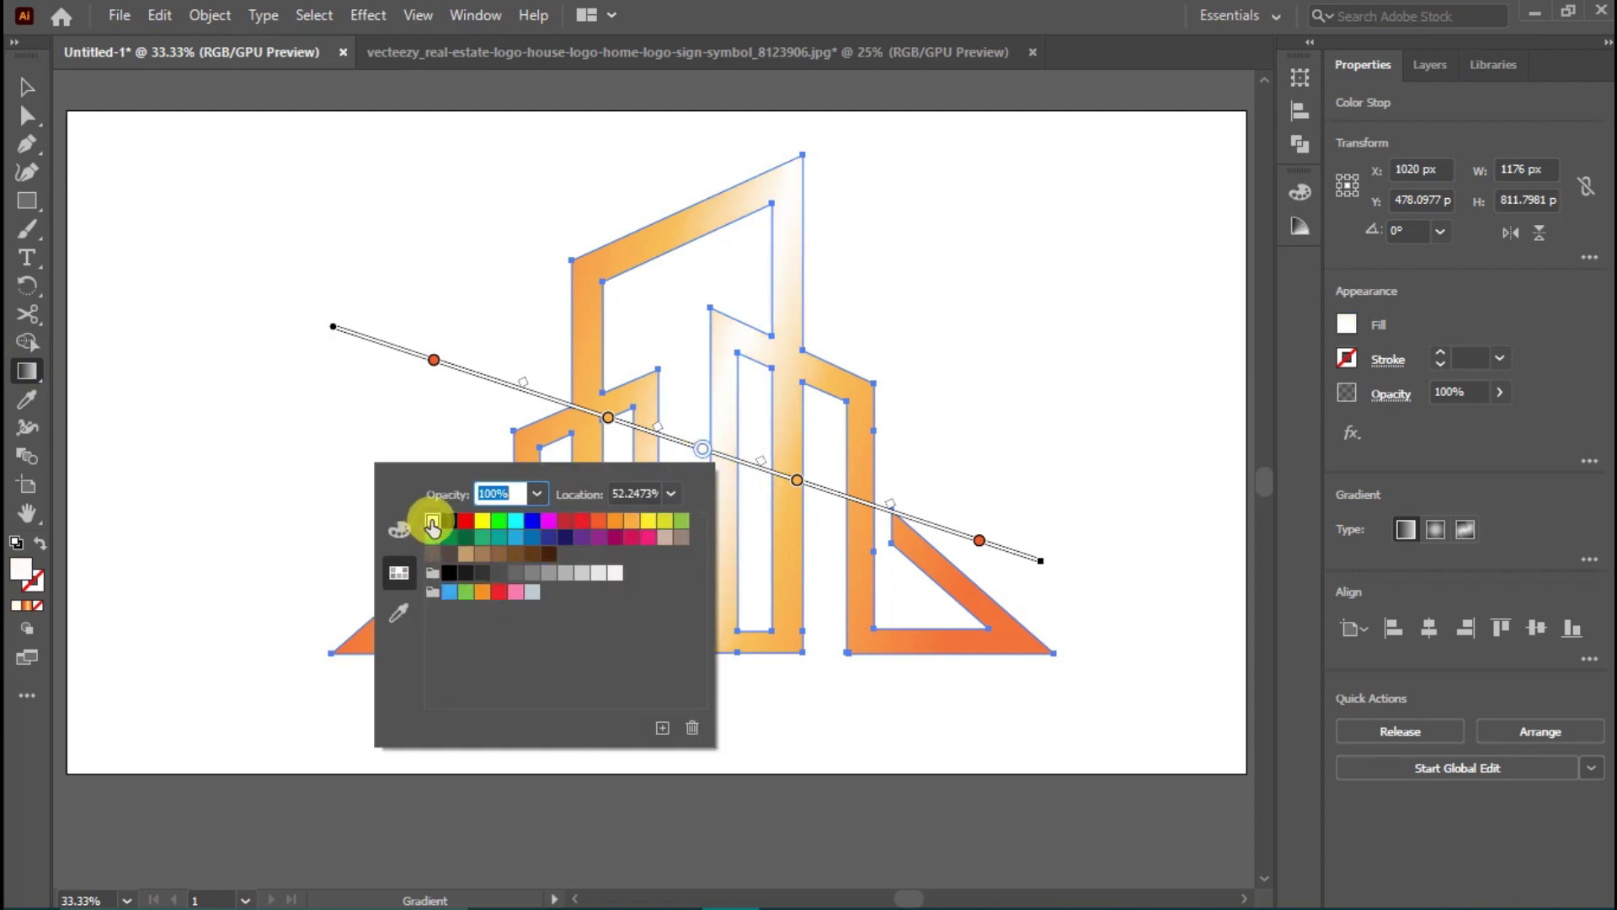
{"action": "left_click", "coordinate": [21, 85]}
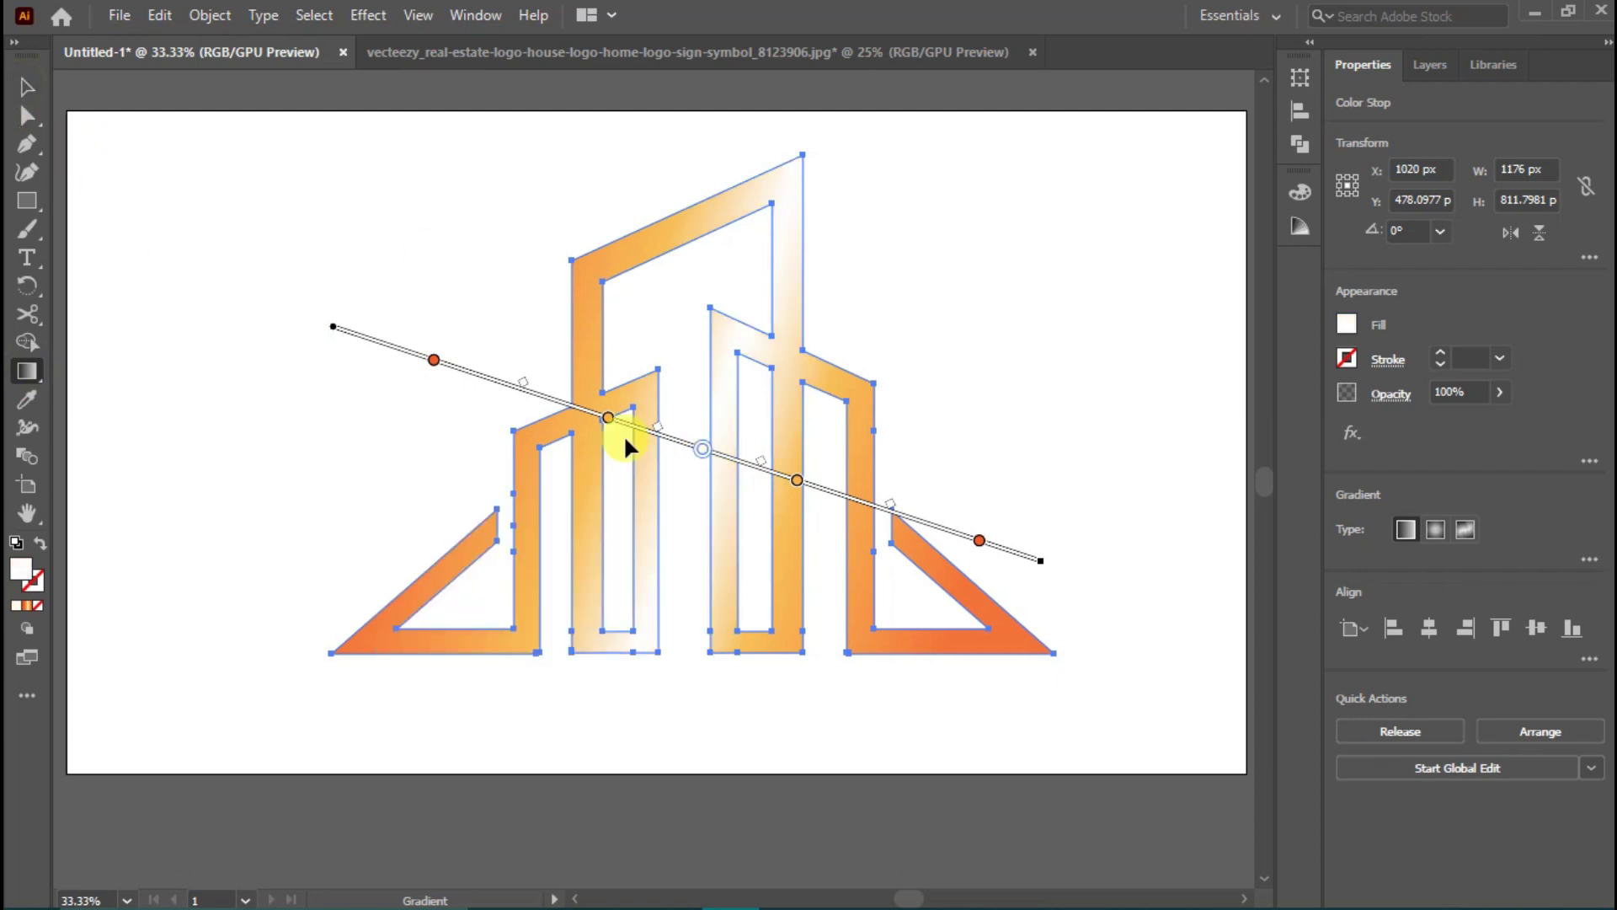
Step: Narrow the white highlight by tightening the light orange transitions on both sides, and tilt the gradient more steeply down to the right
{"action": "left_click_drag", "start_coordinate": [613, 426], "coordinate": [643, 429]}
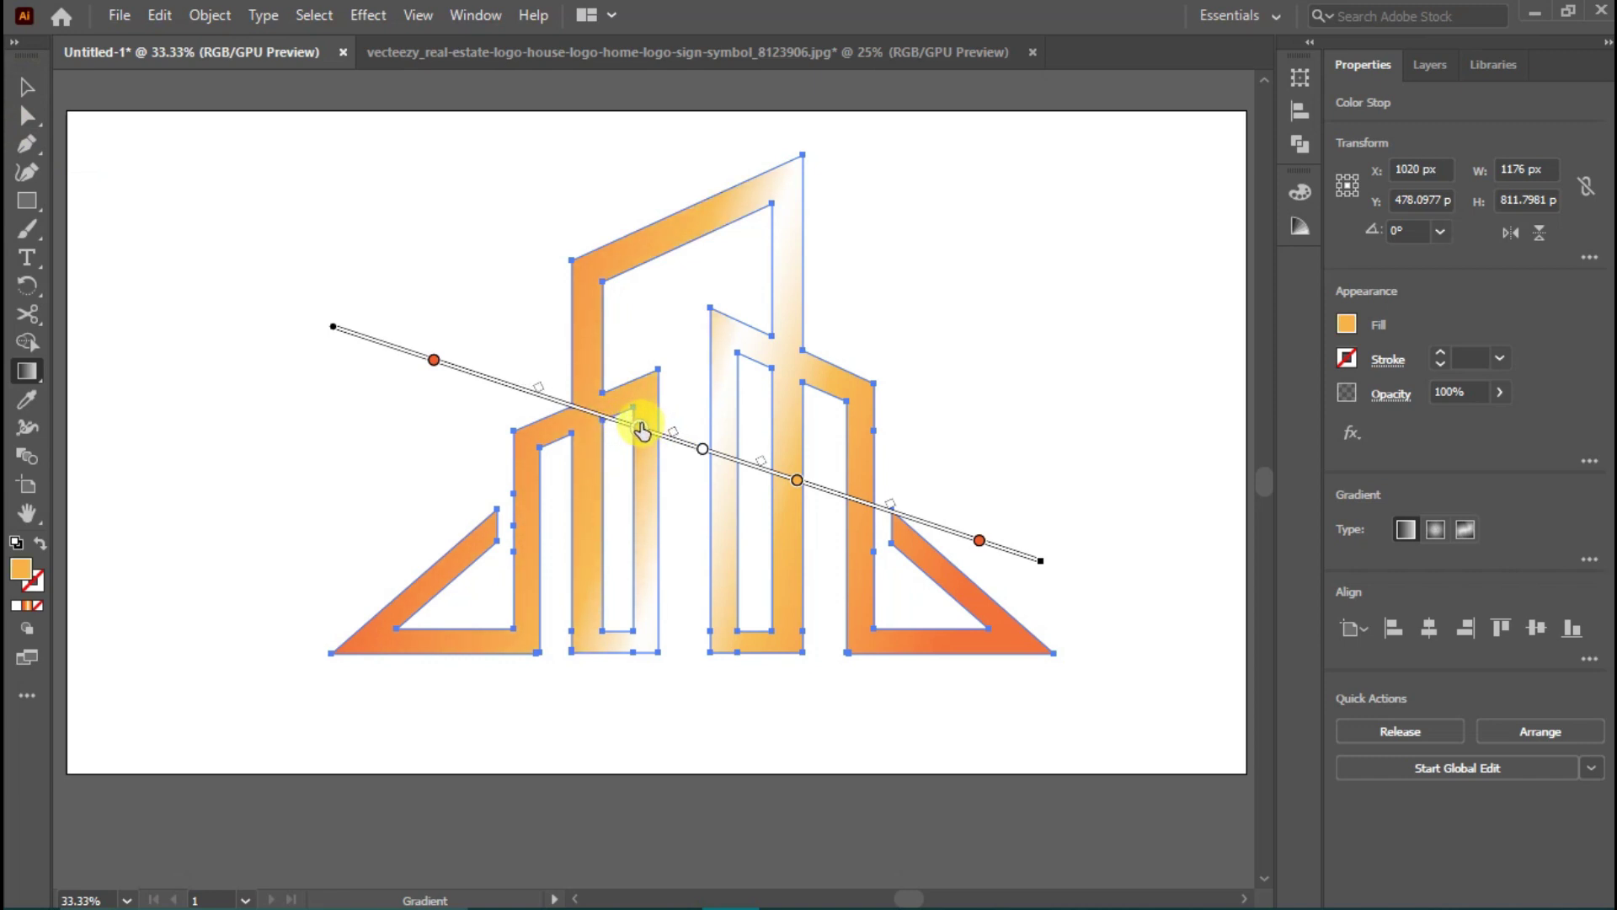
{"action": "left_click_drag", "start_coordinate": [796, 487], "coordinate": [738, 455]}
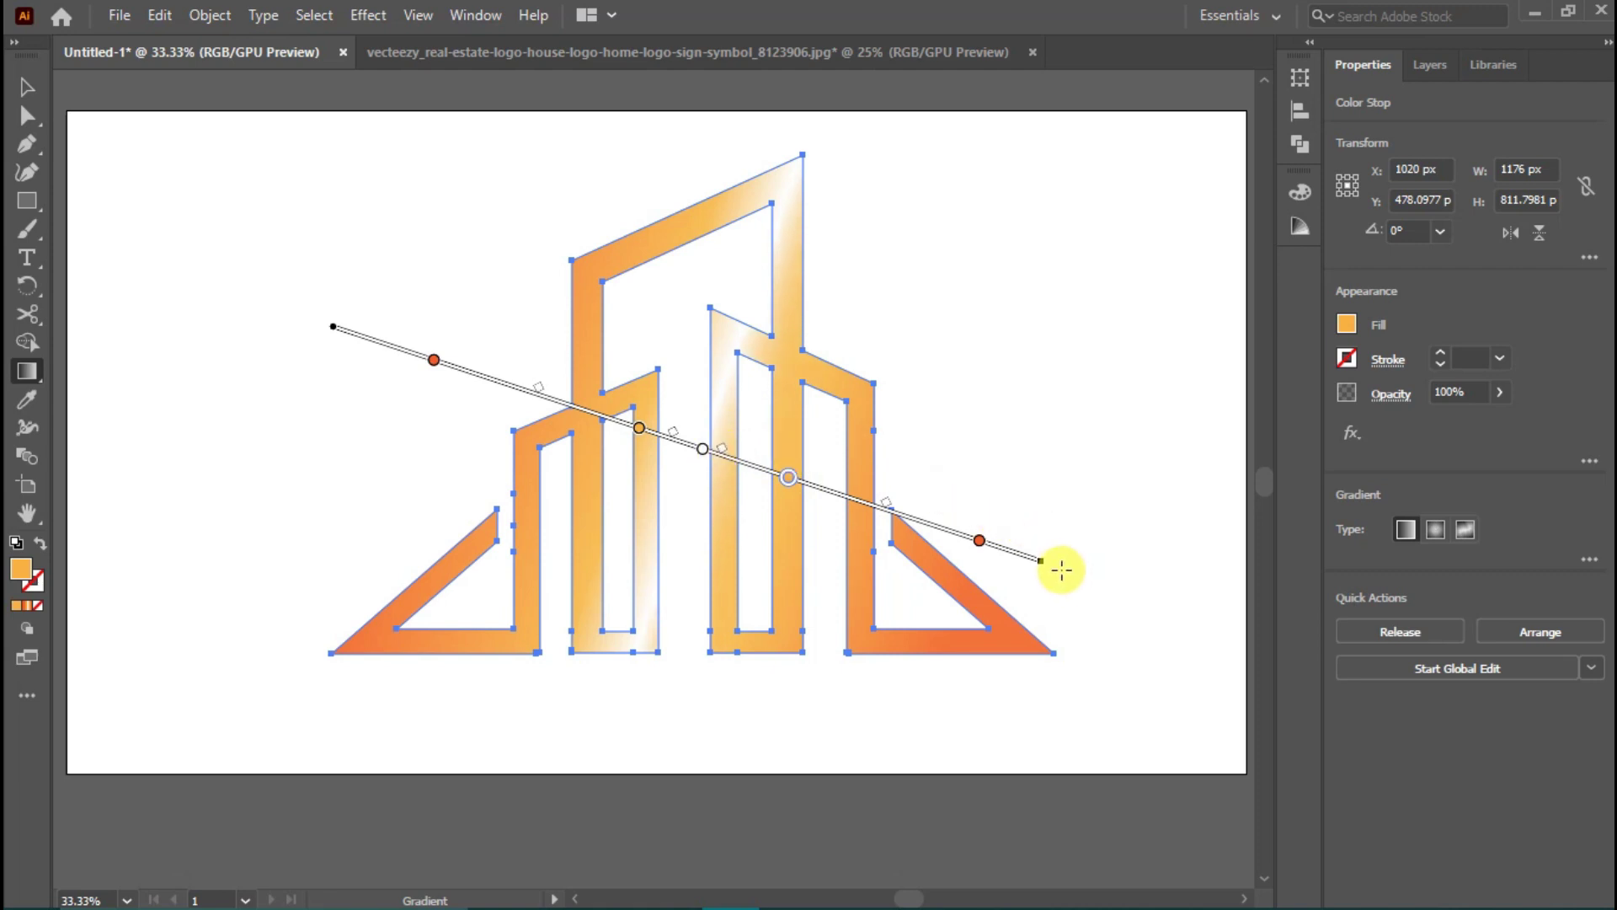
{"action": "mouse_move", "coordinate": [1052, 560]}
{"action": "left_mouse_down"}
{"action": "mouse_move", "coordinate": [1054, 624]}
{"action": "mouse_move", "coordinate": [1036, 643]}
{"action": "mouse_move", "coordinate": [1051, 660]}
{"action": "left_mouse_up"}
{"action": "left_click_drag", "start_coordinate": [927, 578], "coordinate": [908, 583]}
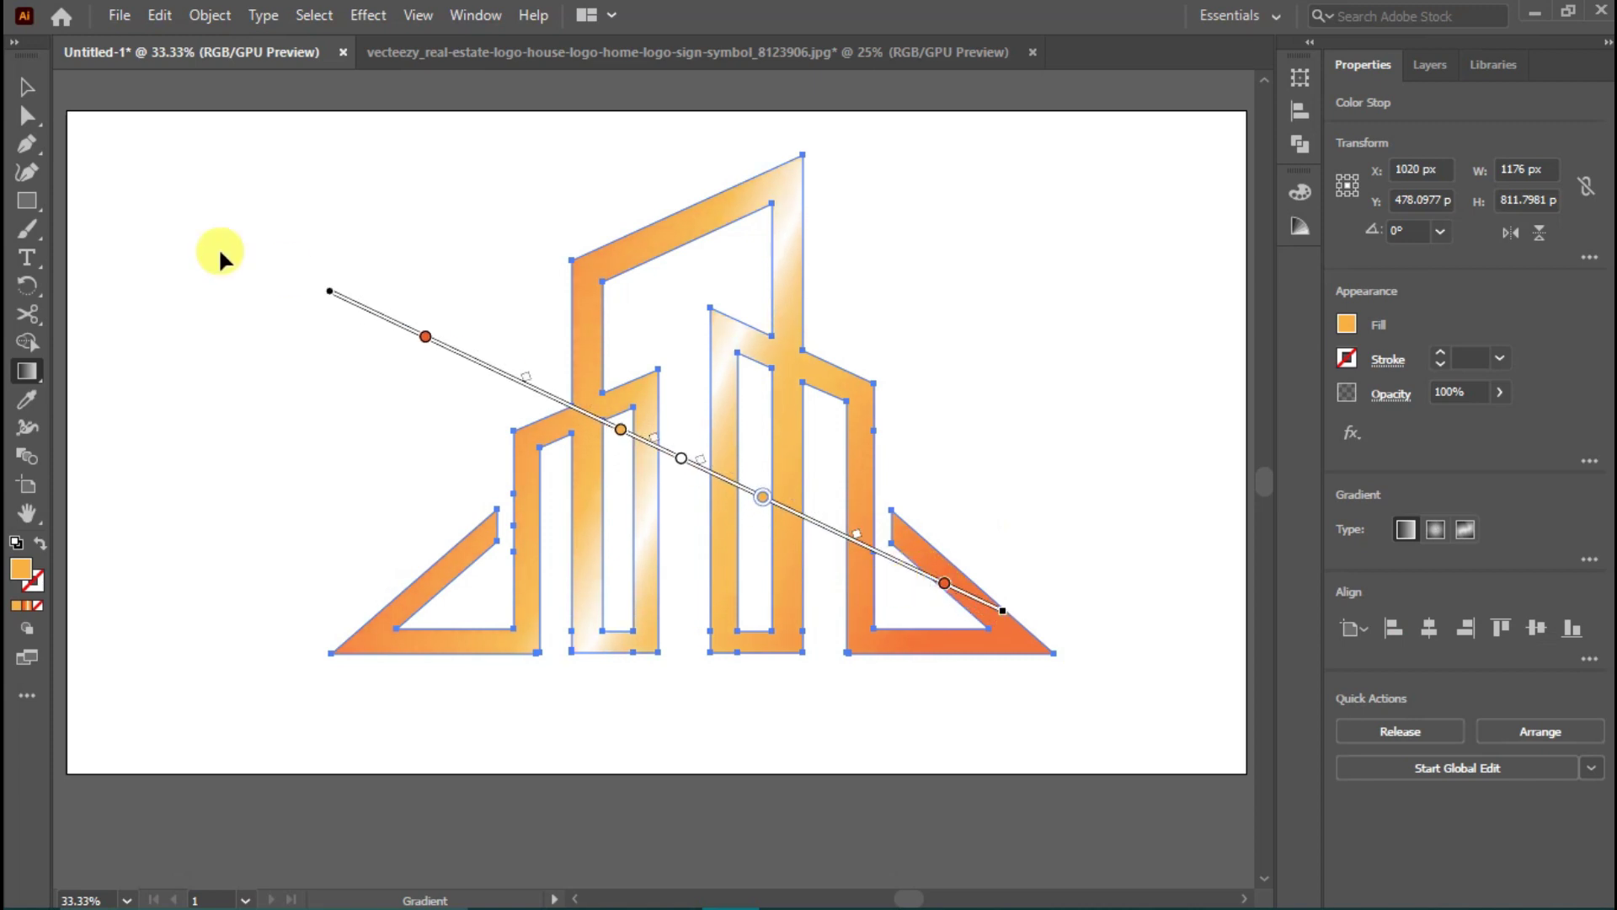
{"action": "left_click", "coordinate": [28, 89]}
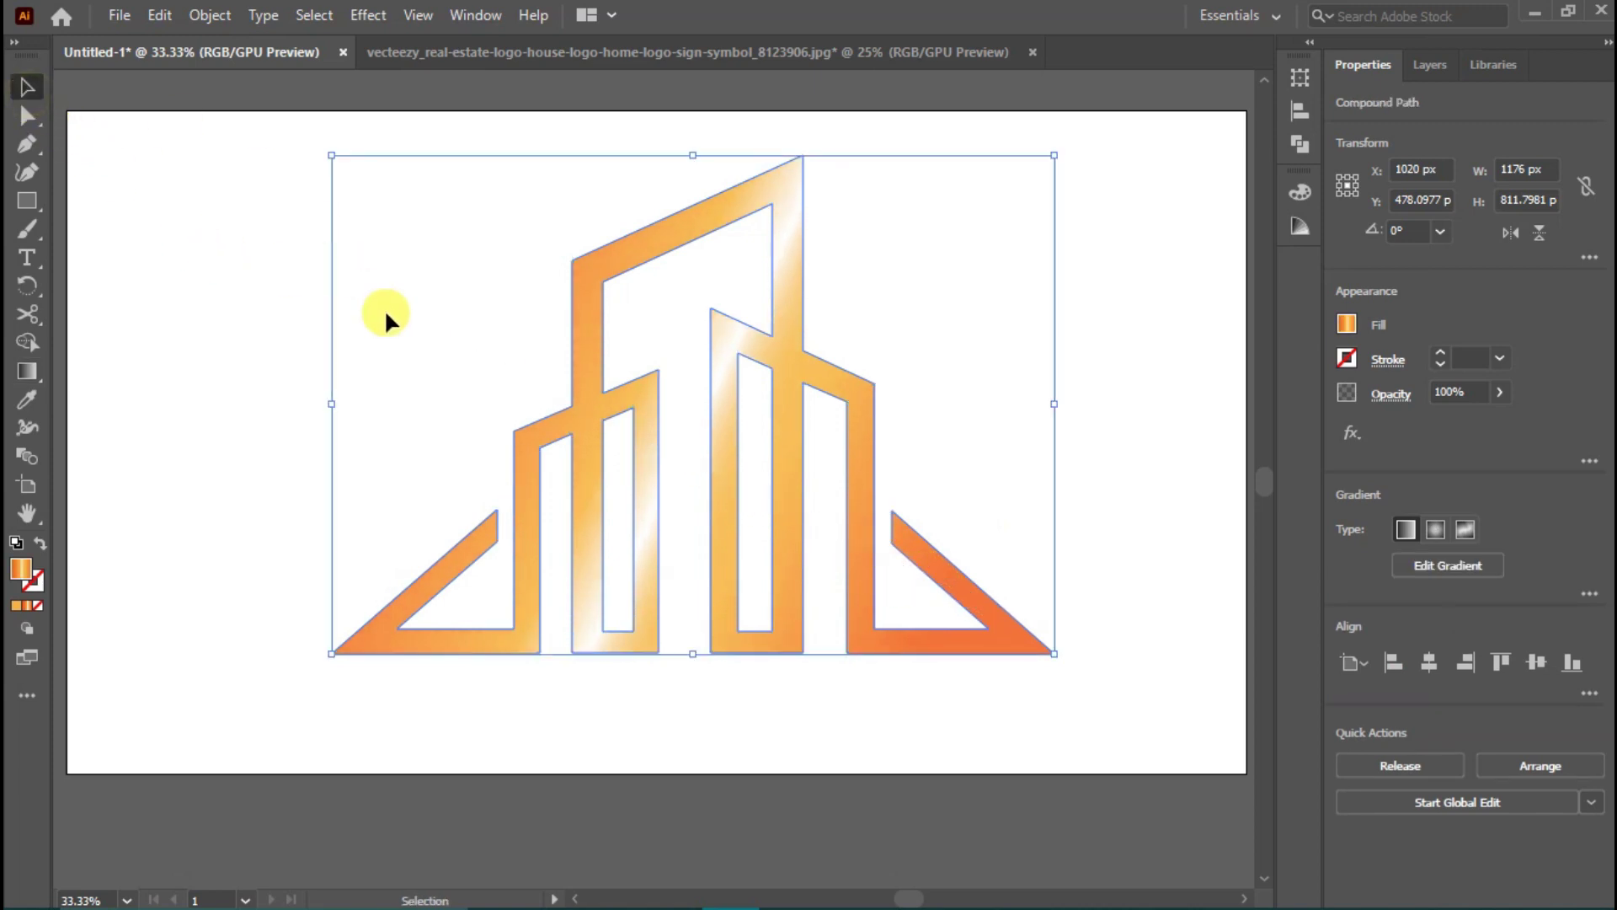
Step: Move the finished logo slightly up and to the left on the artboard and leave it deselected
{"action": "left_click", "coordinate": [195, 278]}
{"action": "left_click_drag", "start_coordinate": [602, 400], "coordinate": [582, 387]}
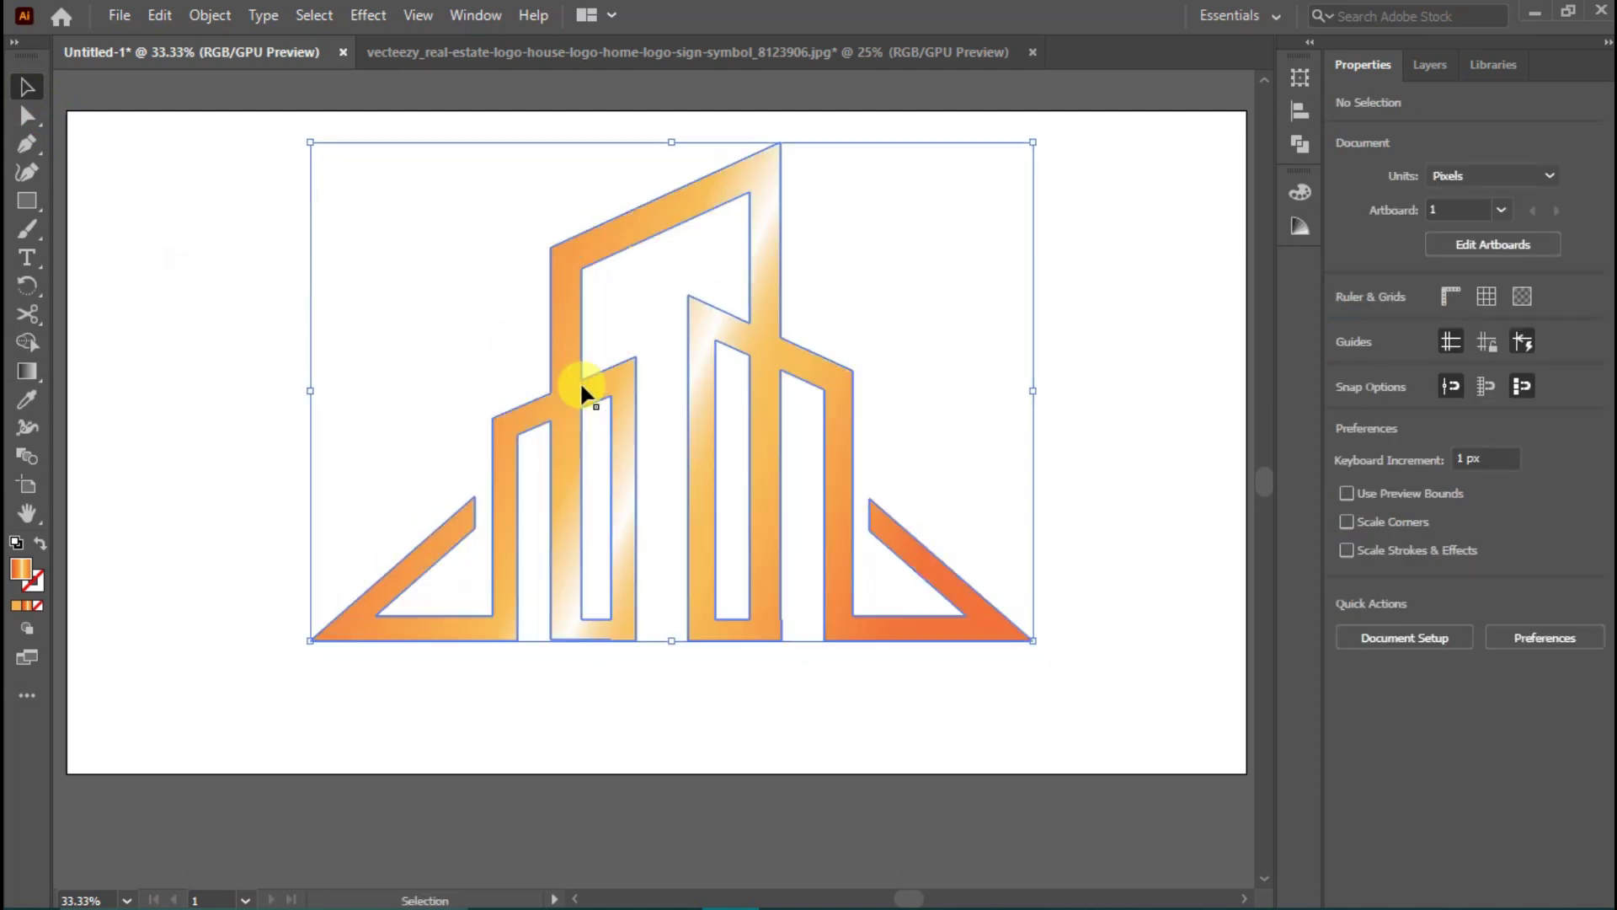
{"action": "left_click", "coordinate": [1075, 463]}
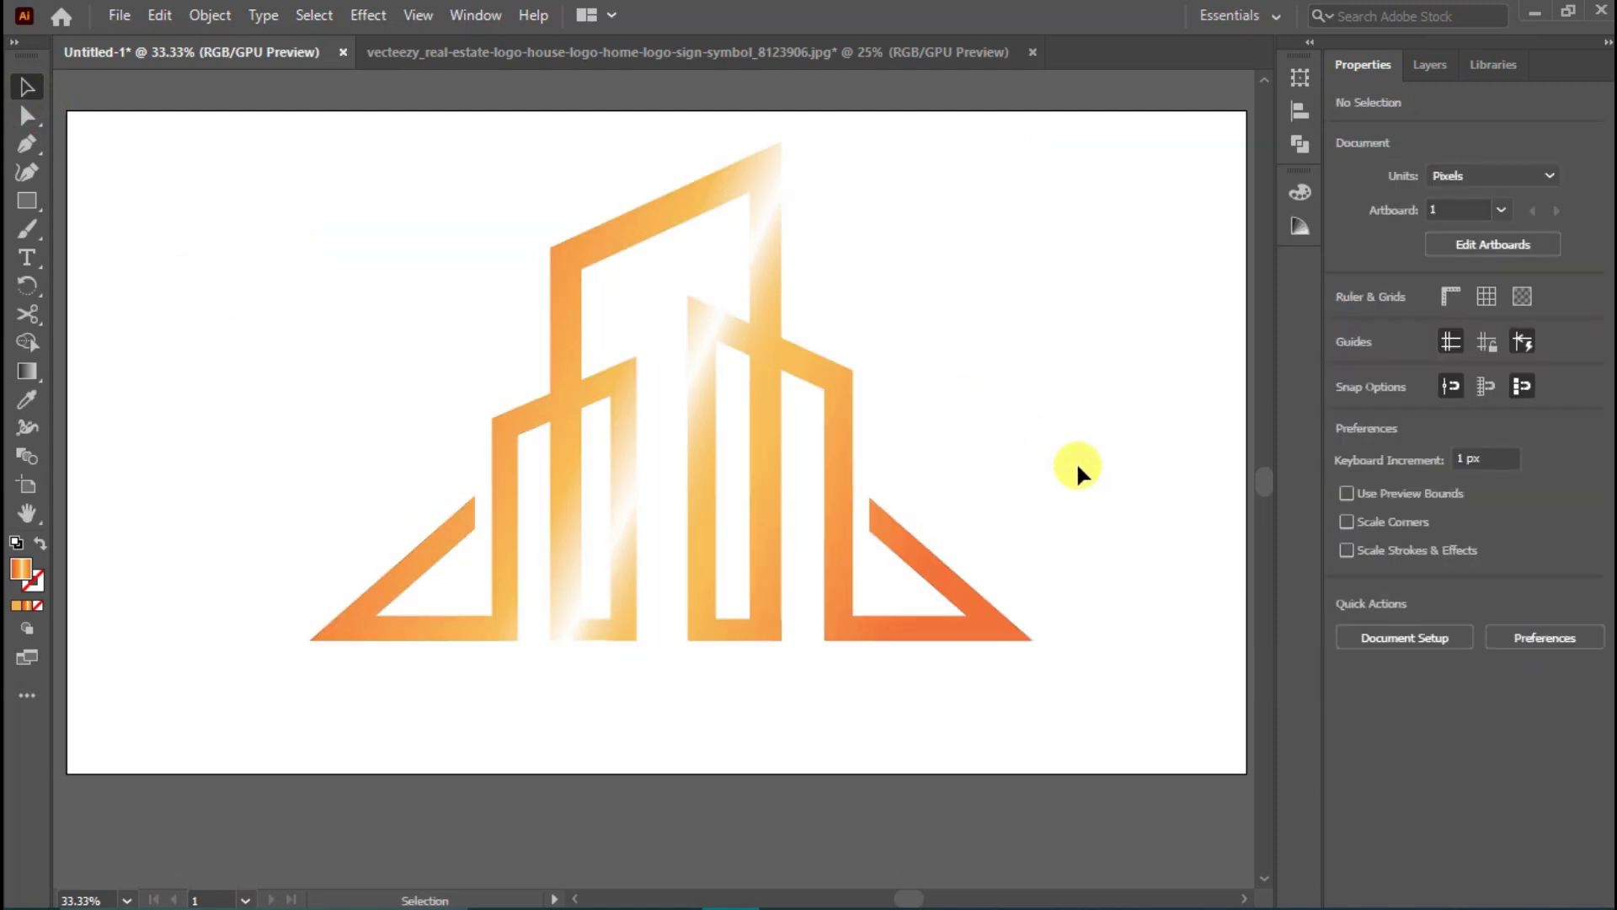